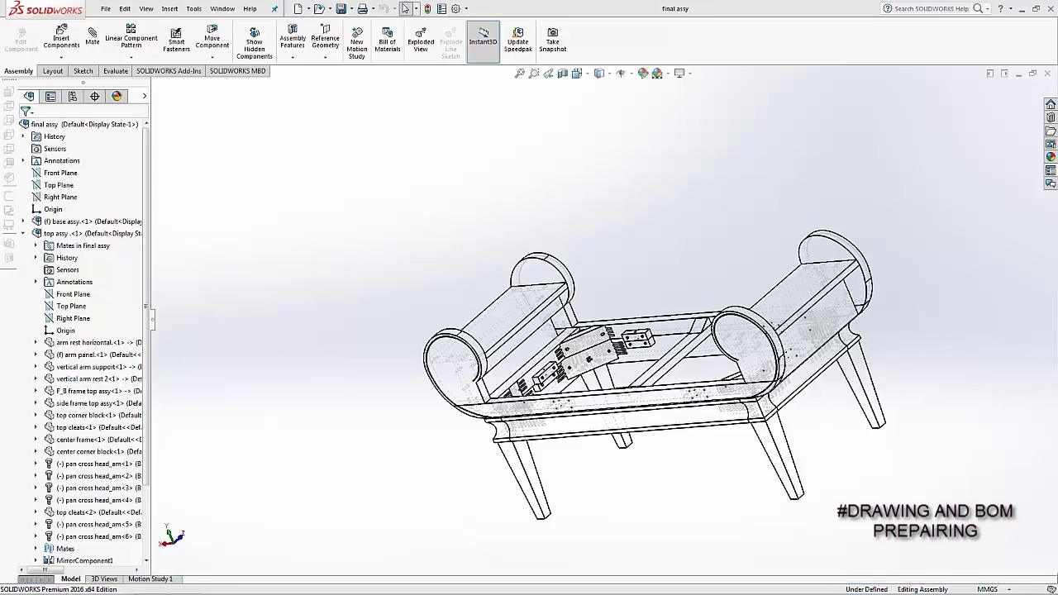
Step: Bring up the Windows Start menu to search for a program
{"action": "key", "text": "super"}
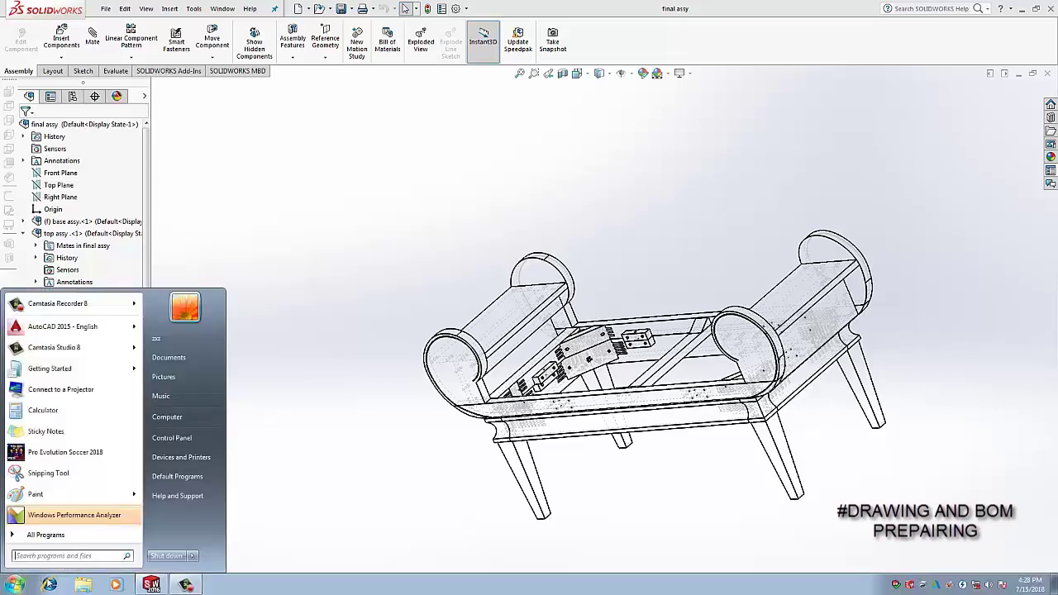
Step: Launch Property Tab Builder 2016 and enter the tab's bill-of-material message
{"action": "type", "text": "ta"}
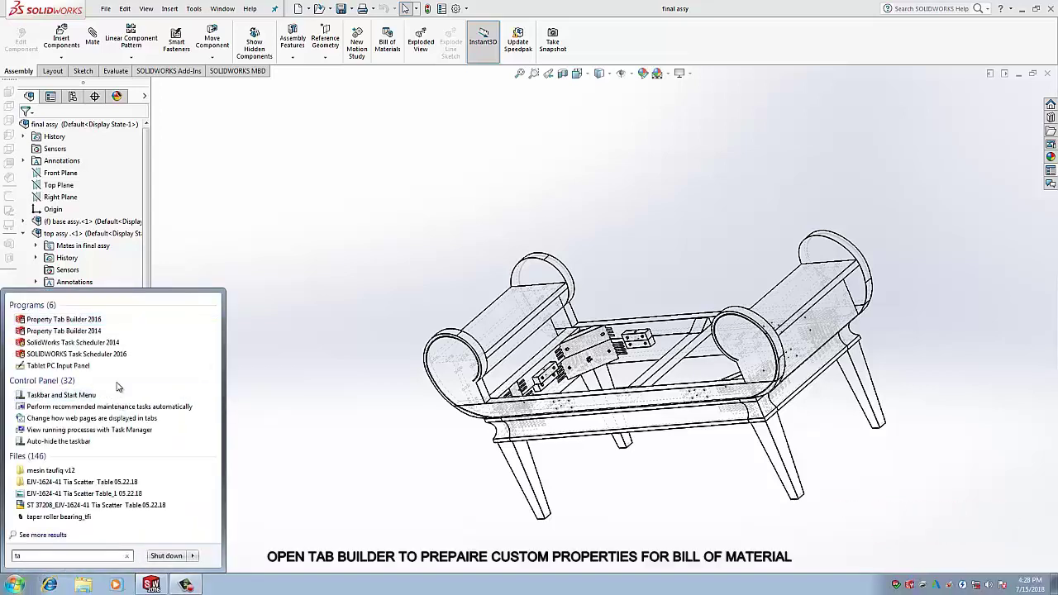
{"action": "left_click", "coordinate": [66, 320]}
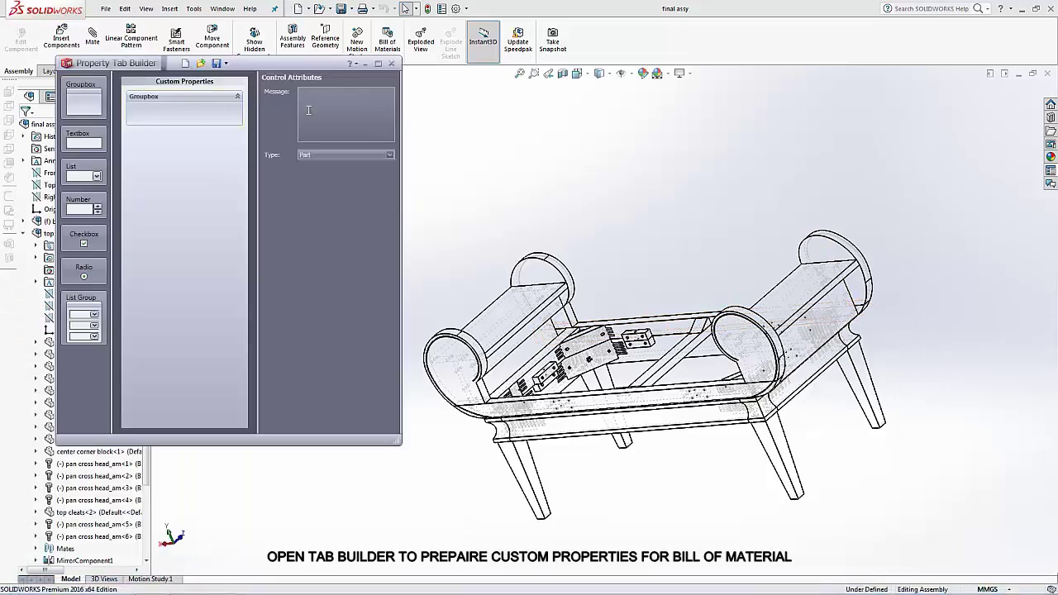
{"action": "type", "text": "tauf"}
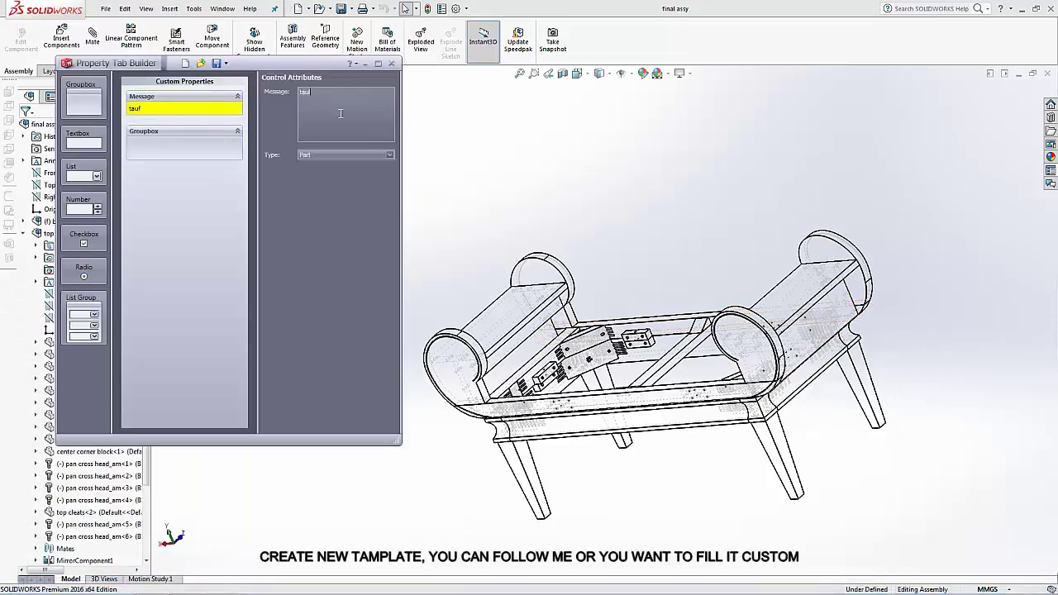
{"action": "type", "text": "m"}
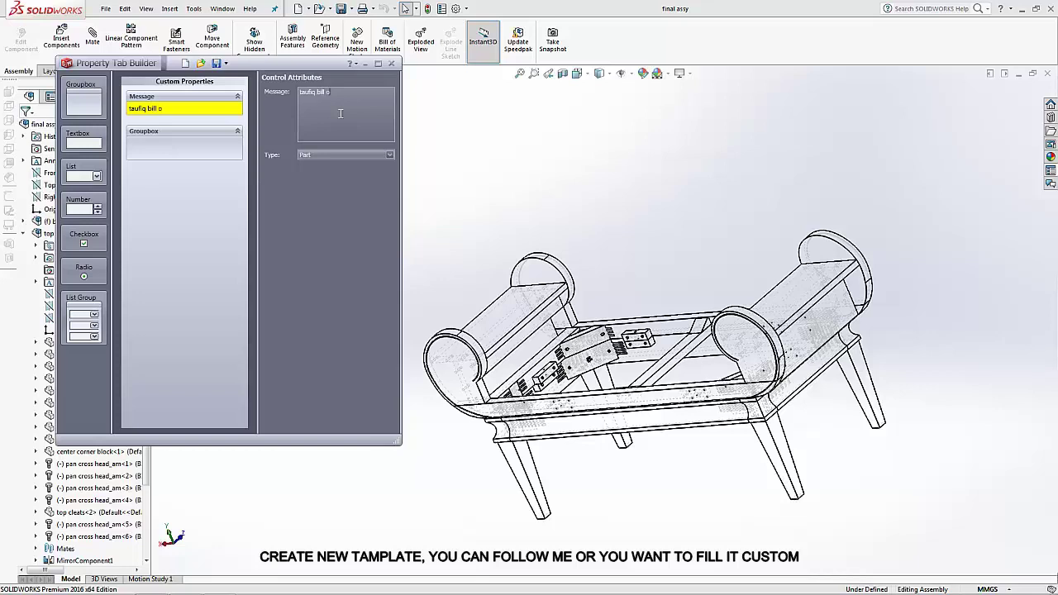
{"action": "type", "text": "material"}
Step: Add a textbox to the groupbox with caption and name 'final length'
{"action": "left_click_drag", "start_coordinate": [83, 139], "coordinate": [200, 153]}
{"action": "left_click_drag", "start_coordinate": [323, 91], "coordinate": [265, 87]}
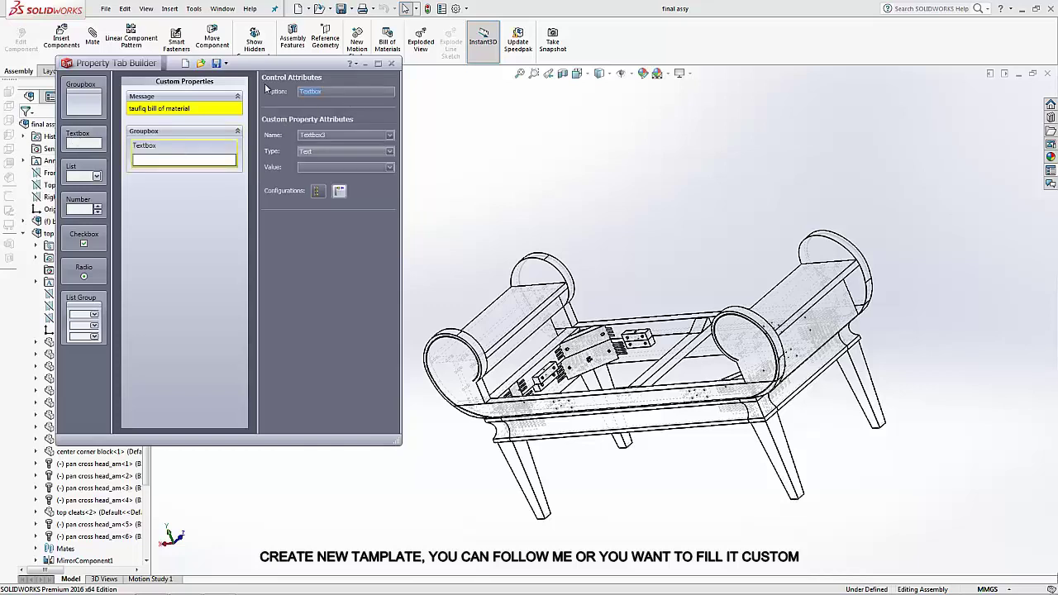
{"action": "type", "text": "final length"}
{"action": "key", "text": "Tab"}
{"action": "type", "text": "final leng"}
{"action": "left_click", "coordinate": [195, 194]}
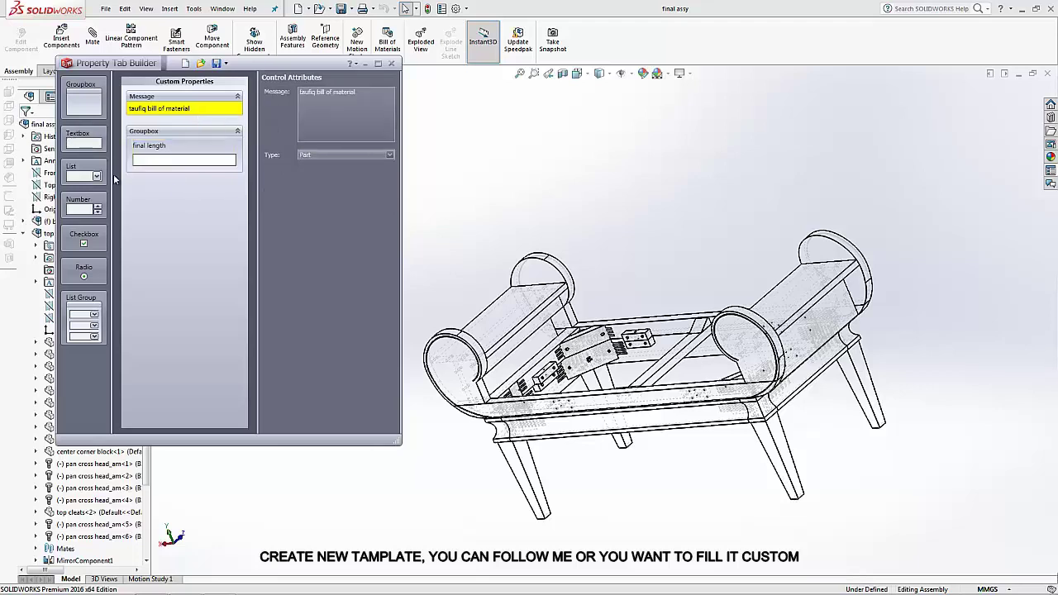
Step: Add a 'final width' textbox to the groupbox, plus a third textbox below it
{"action": "left_click_drag", "start_coordinate": [83, 141], "coordinate": [174, 194]}
{"action": "type", "text": "fi"}
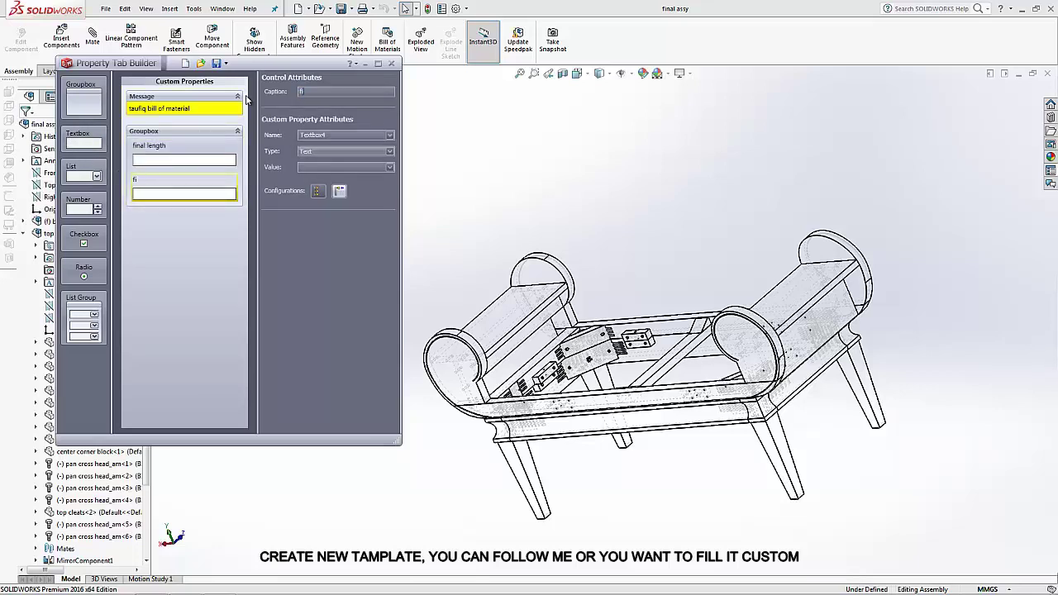
{"action": "type", "text": "dtg"}
{"action": "key", "text": "BackSpace"}
{"action": "key", "text": "BackSpace"}
{"action": "key", "text": "BackSpace"}
{"action": "key", "text": "BackSpace"}
{"action": "key", "text": "BackSpace"}
{"action": "key", "text": "Tab"}
{"action": "key", "text": "BackSpace"}
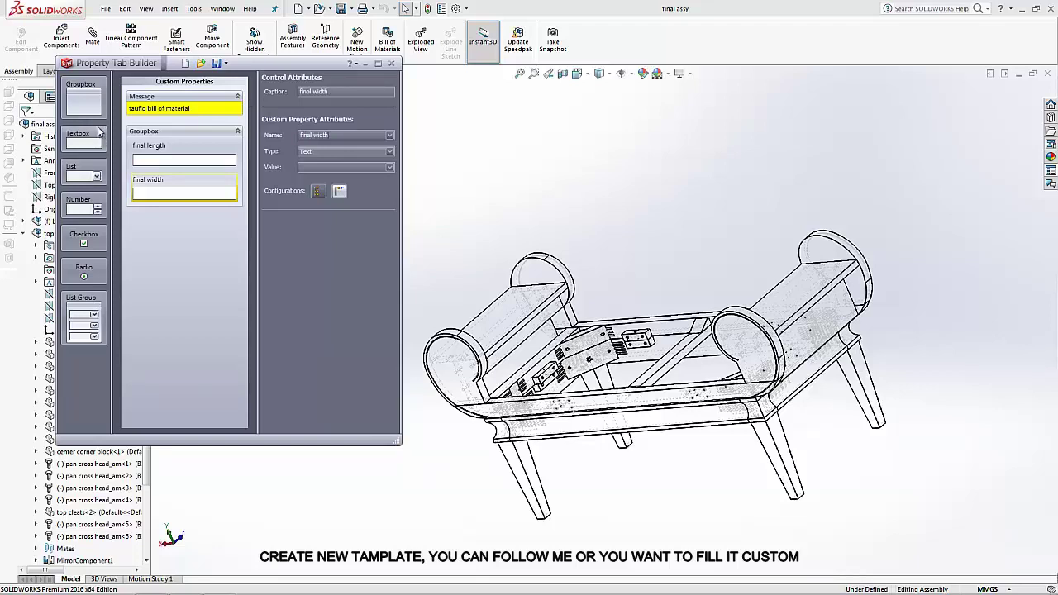
{"action": "left_click_drag", "start_coordinate": [99, 134], "coordinate": [163, 229]}
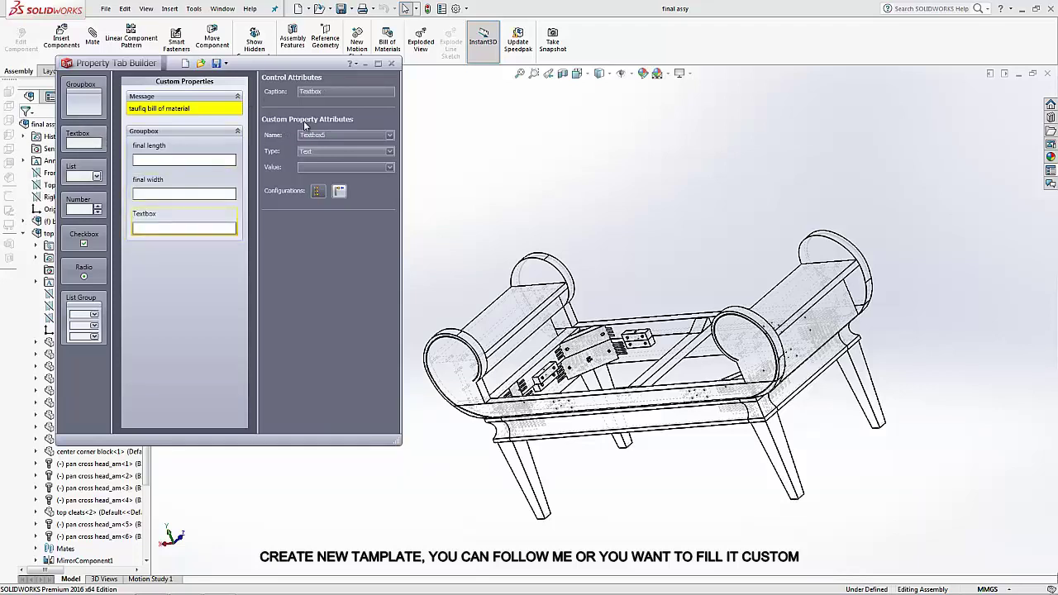
Step: Caption the third textbox 'final thicknes' and clear its default name
{"action": "type", "text": "final th"}
{"action": "type", "text": "icknes"}
{"action": "double_click", "coordinate": [322, 135]}
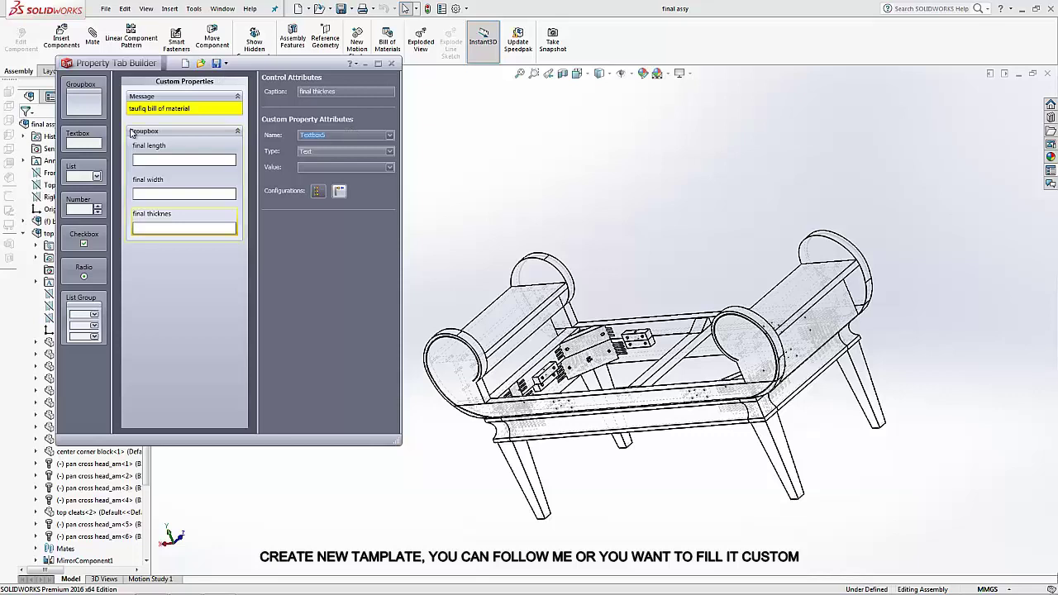
{"action": "key", "text": "BackSpace"}
{"action": "type", "text": "final thicknes"}
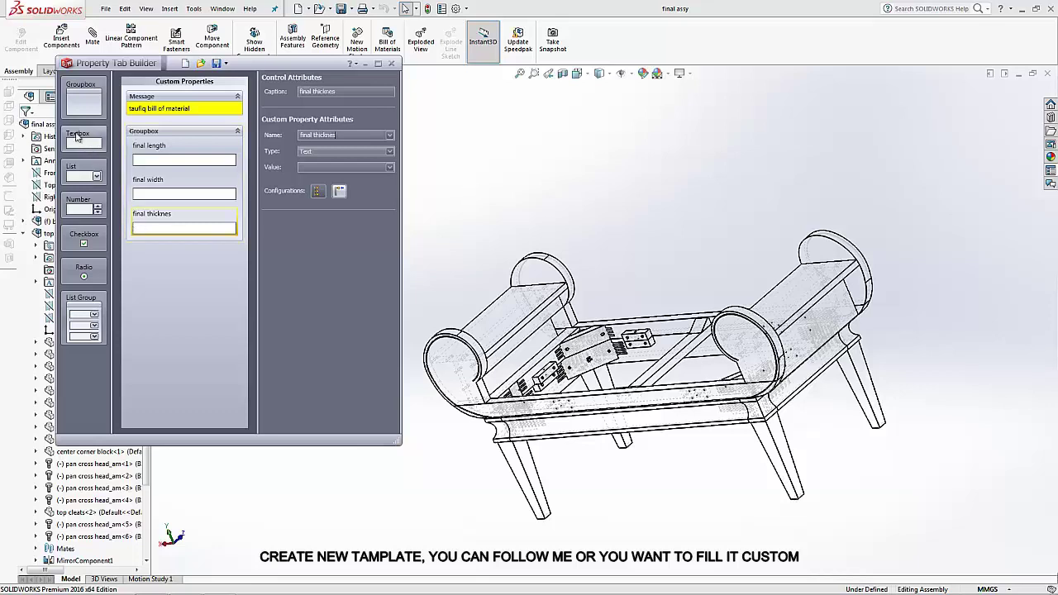
Step: Add a textbox captioned 'wood', then delete it again
{"action": "left_click_drag", "start_coordinate": [84, 139], "coordinate": [184, 258]}
{"action": "double_click", "coordinate": [338, 91]}
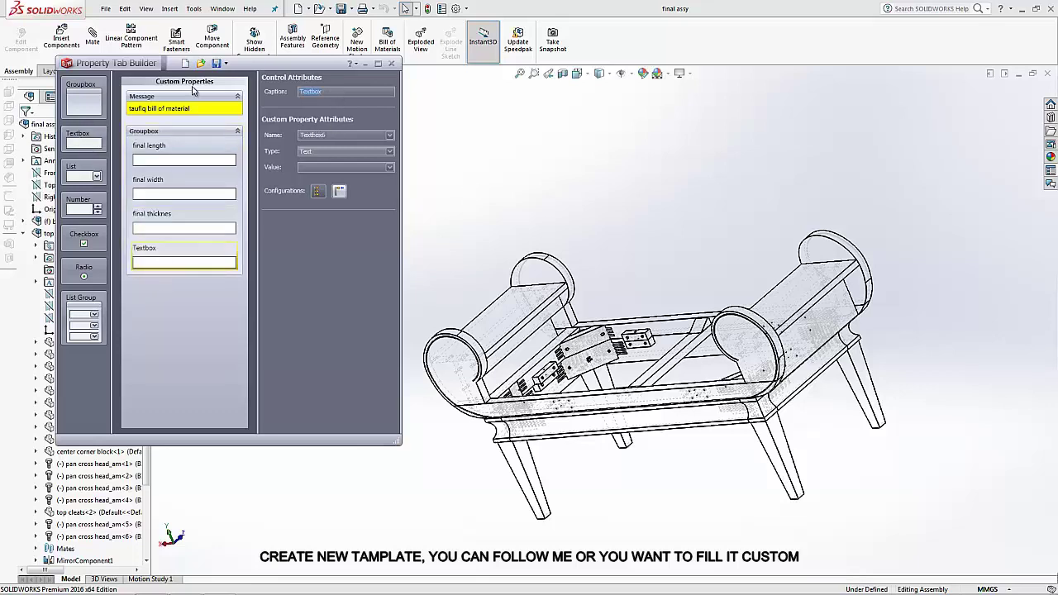
{"action": "type", "text": "wood"}
{"action": "left_click", "coordinate": [240, 245]}
{"action": "key", "text": "Delete"}
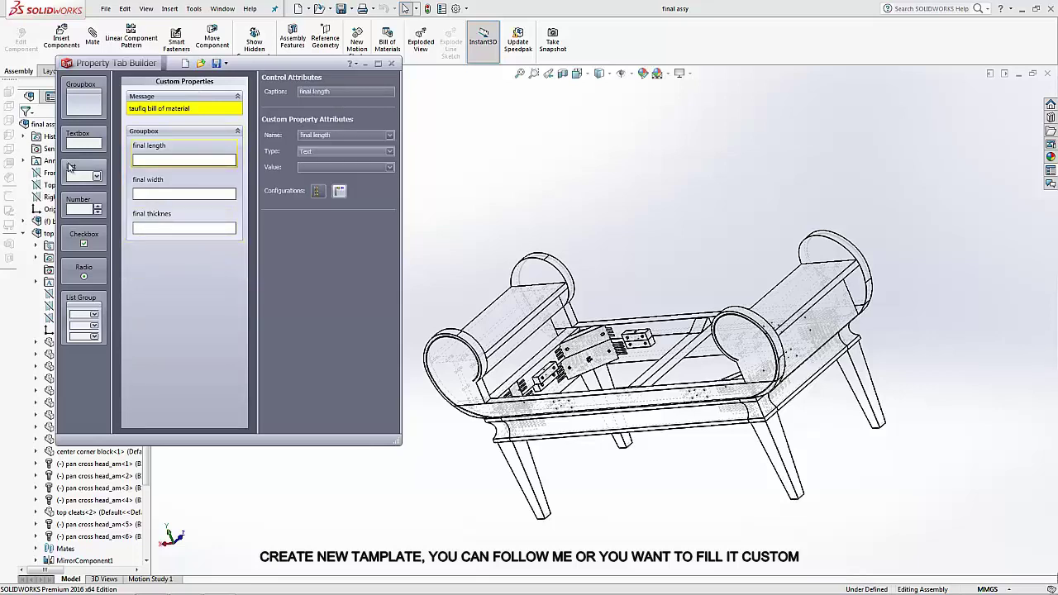
Step: Add a 'wood' list with all grade mahogany, mahogany, white oak and rubber, allowing custom values
{"action": "left_click_drag", "start_coordinate": [83, 175], "coordinate": [173, 264]}
{"action": "left_click", "coordinate": [304, 91]}
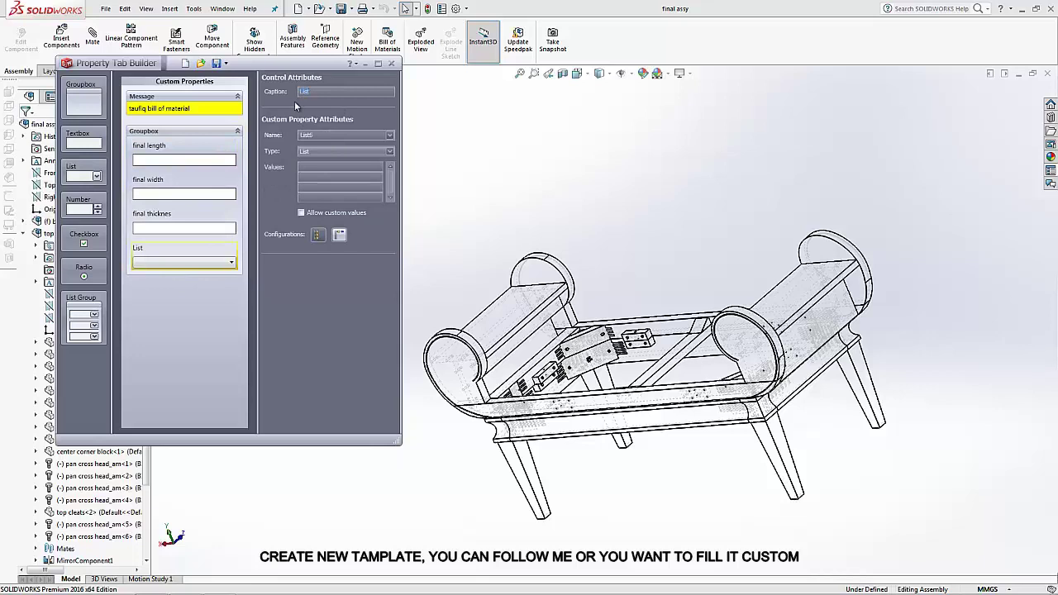
{"action": "type", "text": "wood"}
{"action": "key", "text": "Tab"}
{"action": "type", "text": "wo"}
{"action": "key", "text": "BackSpace"}
{"action": "key", "text": "BackSpace"}
{"action": "key", "text": "BackSpace"}
{"action": "type", "text": "gany"}
{"action": "type", "text": "gany"}
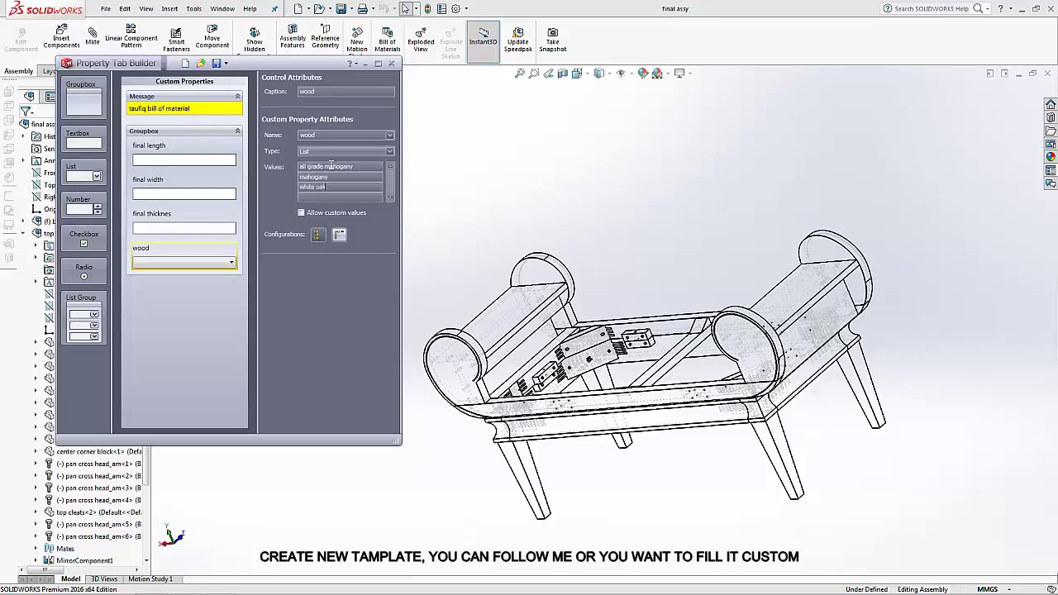
{"action": "type", "text": "bber"}
{"action": "left_click", "coordinate": [299, 213]}
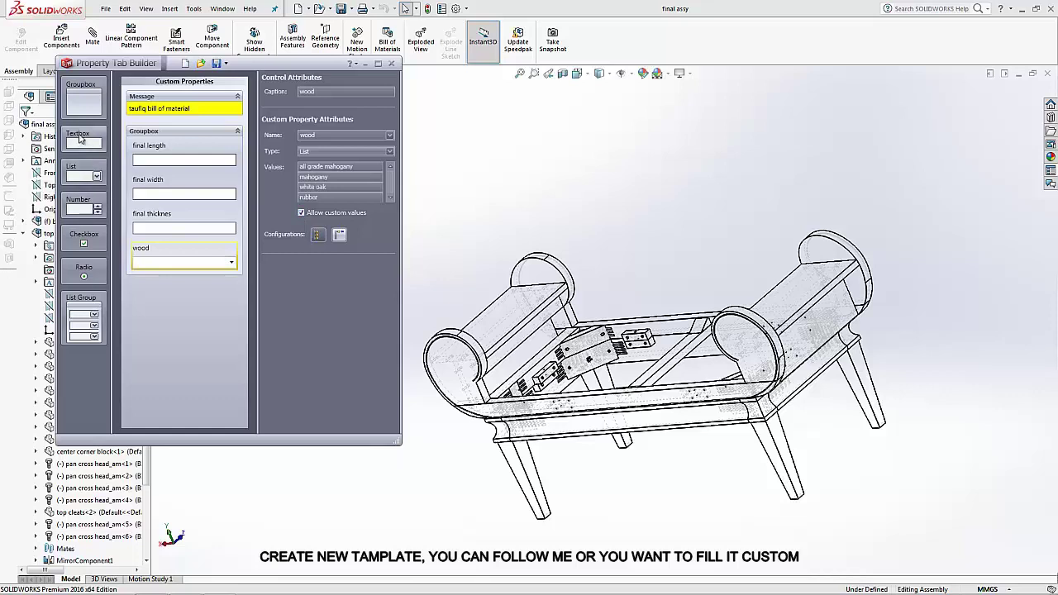
{"action": "mouse_move", "coordinate": [80, 138]}
{"action": "left_mouse_down"}
{"action": "mouse_move", "coordinate": [148, 230]}
{"action": "mouse_move", "coordinate": [149, 295]}
{"action": "left_mouse_up"}
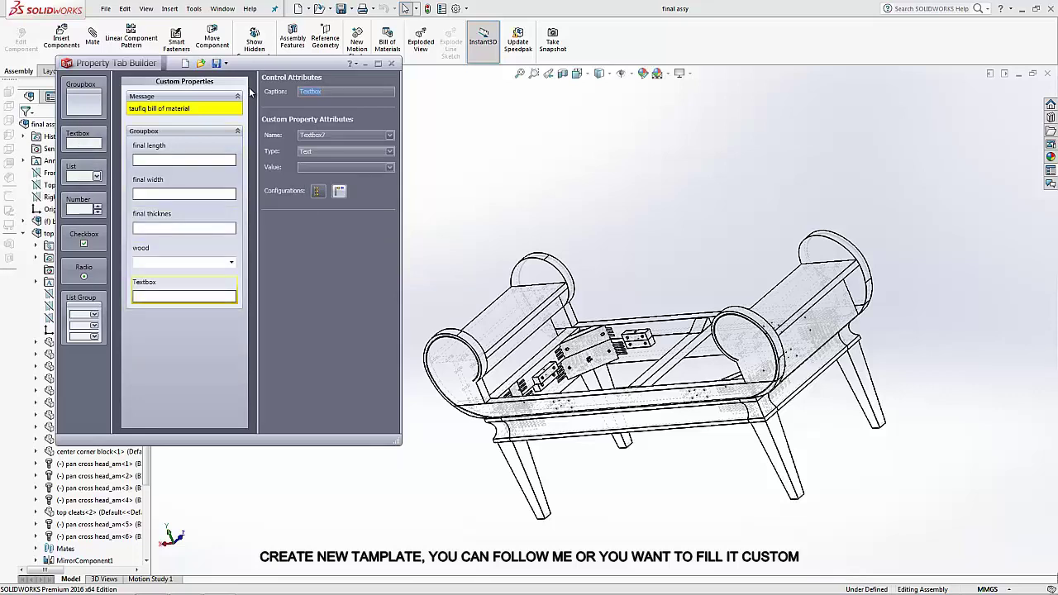
Step: Caption the new textbox 'date', name it date and set its type to Date
{"action": "type", "text": "date"}
{"action": "left_click", "coordinate": [388, 136]}
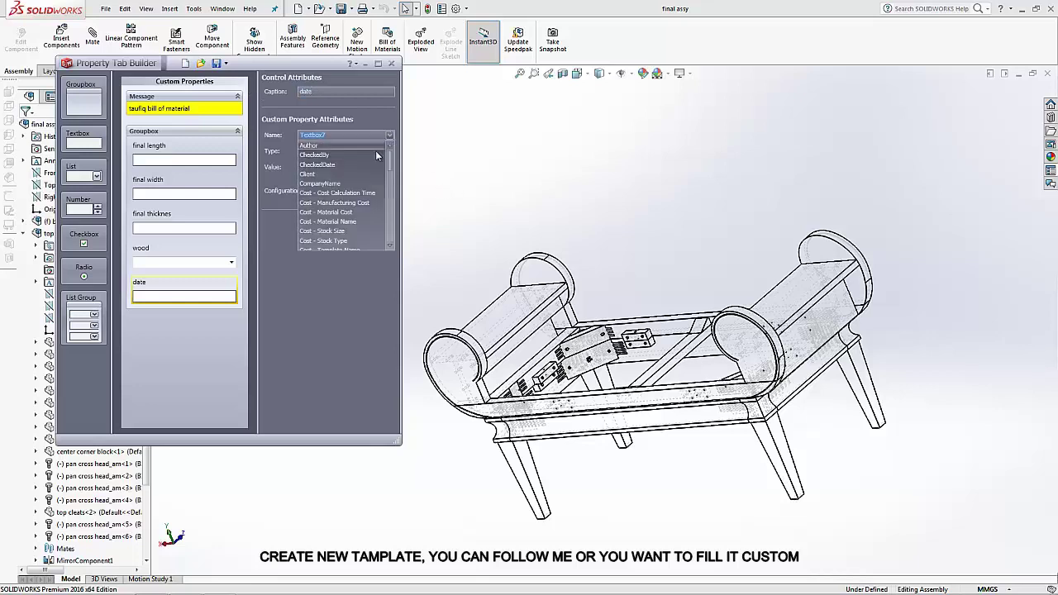
{"action": "left_click", "coordinate": [372, 122]}
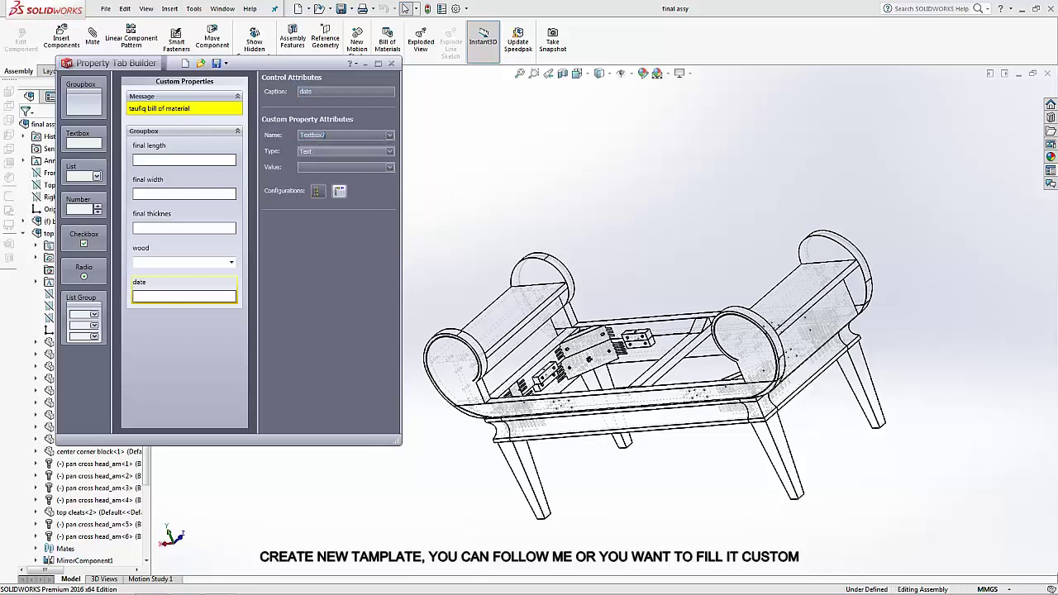
{"action": "type", "text": "date"}
{"action": "left_click", "coordinate": [371, 149]}
{"action": "left_click", "coordinate": [349, 170]}
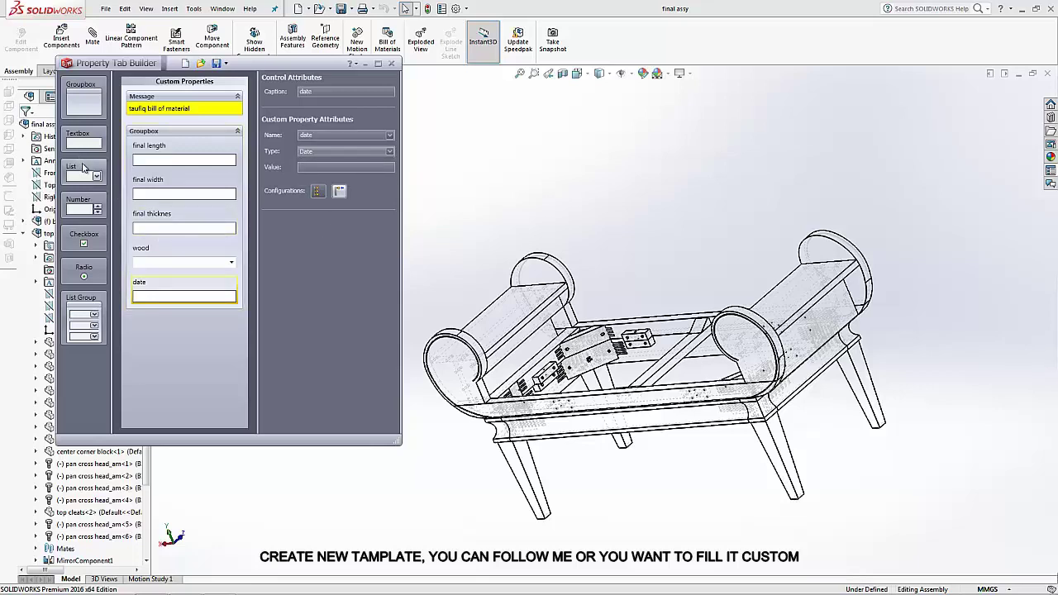
Step: Add a 'drawing by:' list with the drafter's name and 'solidworks blk', allowing custom values
{"action": "left_click_drag", "start_coordinate": [83, 168], "coordinate": [165, 326]}
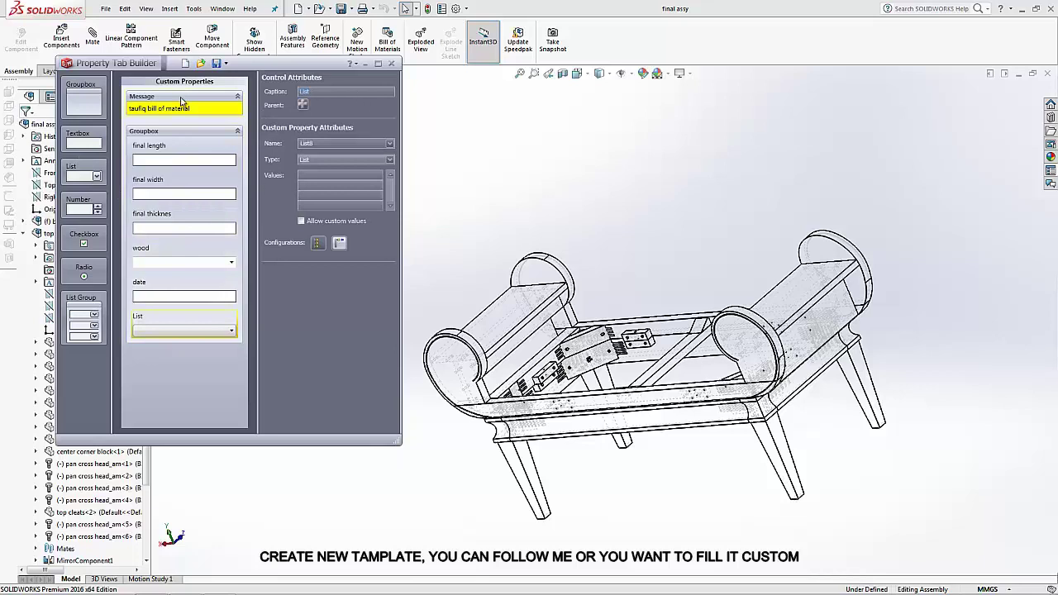
{"action": "type", "text": "drawing"}
{"action": "key", "text": "BackSpace"}
{"action": "key", "text": "BackSpace"}
{"action": "type", "text": "ing"}
{"action": "double_click", "coordinate": [324, 144]}
{"action": "left_click", "coordinate": [333, 178]}
{"action": "type", "text": "solidworks bill"}
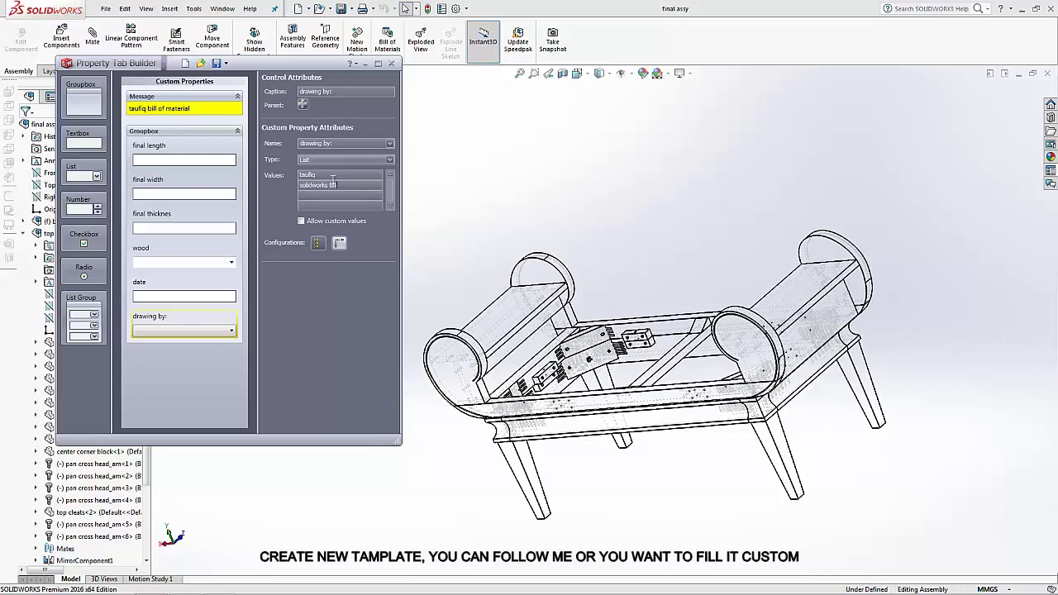
{"action": "left_click", "coordinate": [301, 221]}
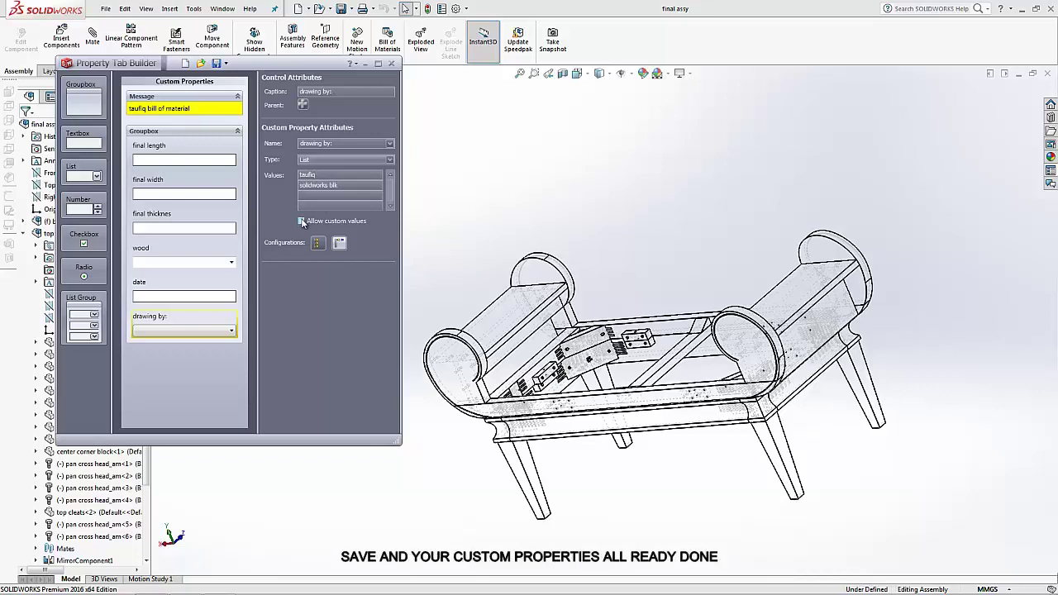
Step: Start saving the tab as a template and browse to Local Disk (C:)
{"action": "left_click", "coordinate": [215, 64]}
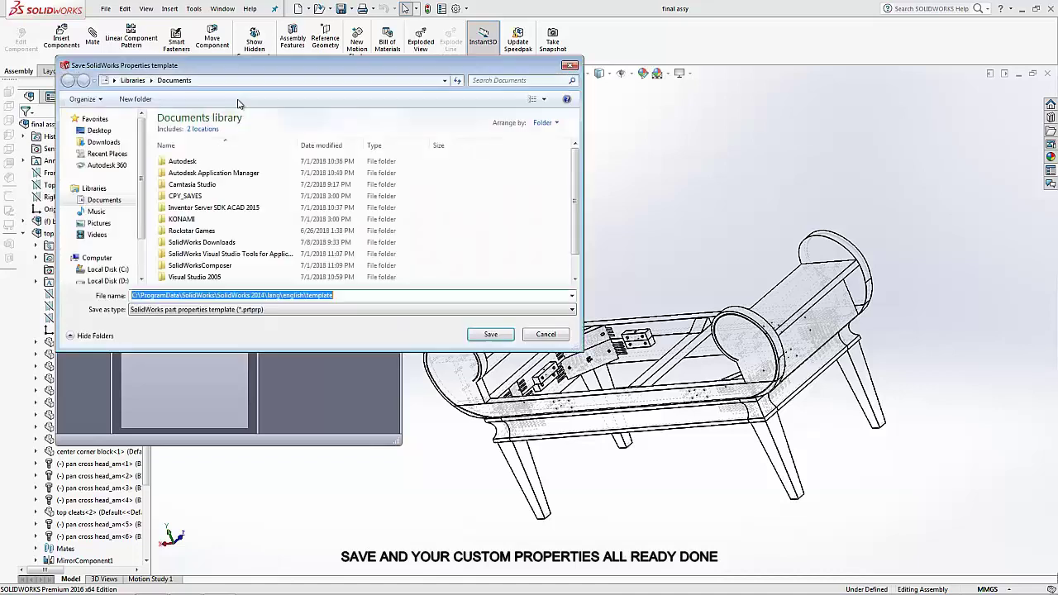
{"action": "left_click", "coordinate": [354, 293]}
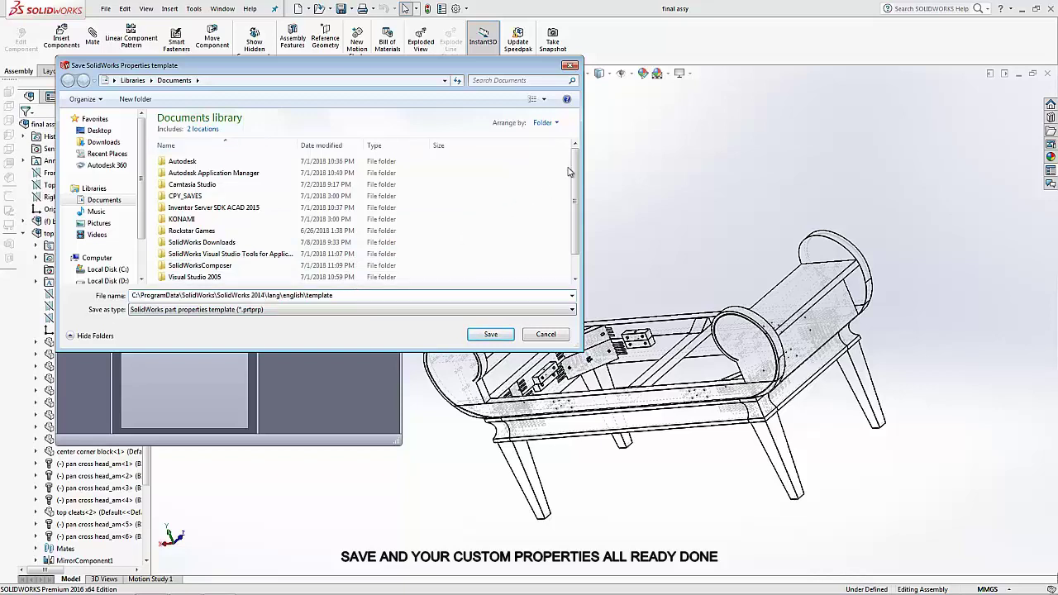
{"action": "mouse_move", "coordinate": [576, 190]}
{"action": "left_mouse_down"}
{"action": "mouse_move", "coordinate": [581, 212]}
{"action": "mouse_move", "coordinate": [588, 155]}
{"action": "left_mouse_up"}
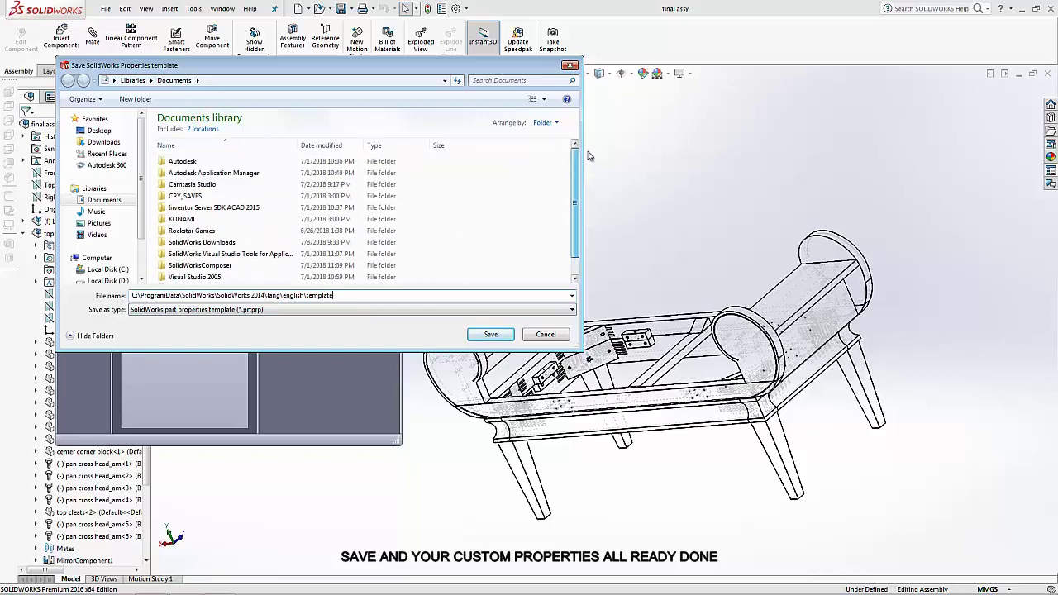
{"action": "left_click", "coordinate": [394, 293]}
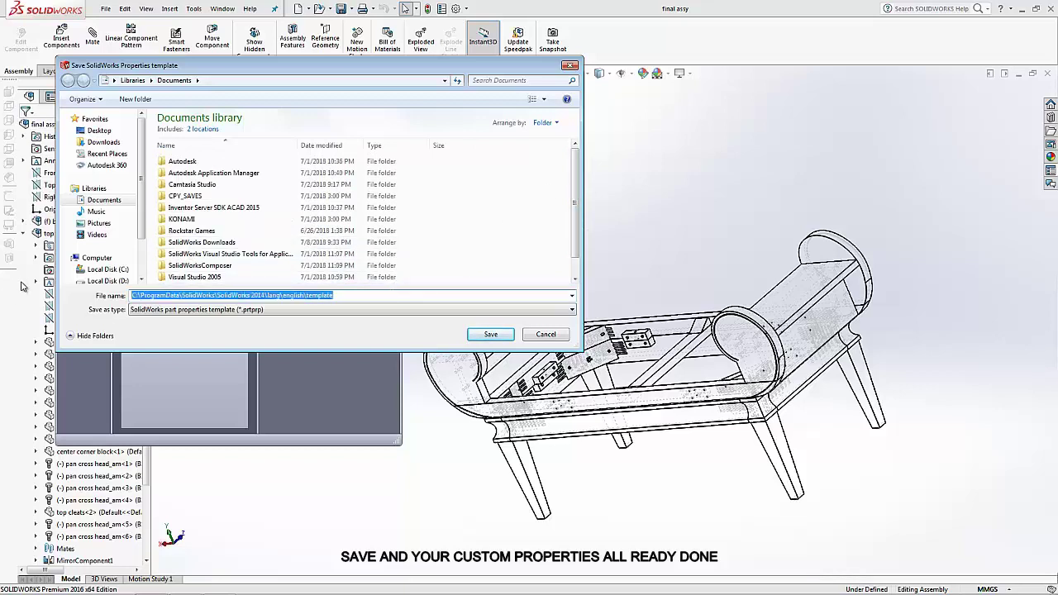
{"action": "left_click", "coordinate": [106, 269]}
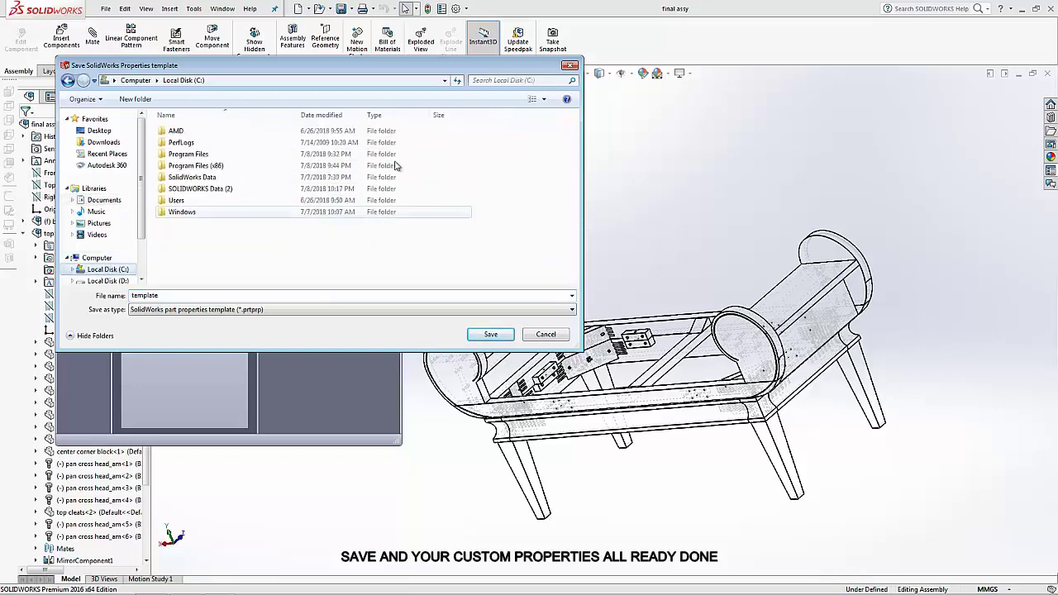
{"action": "left_click", "coordinate": [524, 80]}
{"action": "key", "text": "ctrl+v"}
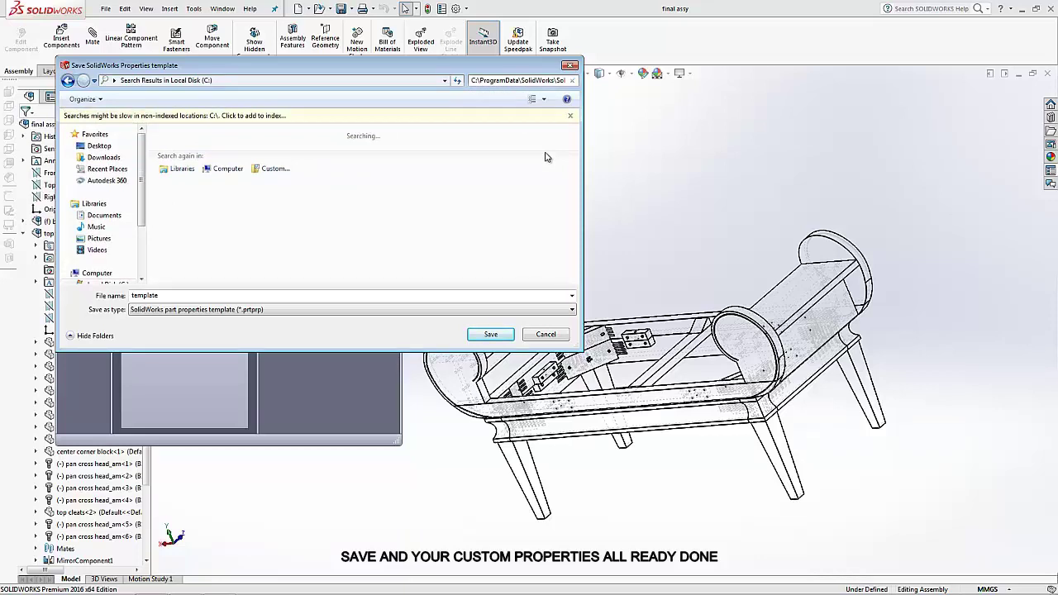
{"action": "scroll", "coordinate": [120, 227], "scroll_direction": "down", "scroll_amount": 2}
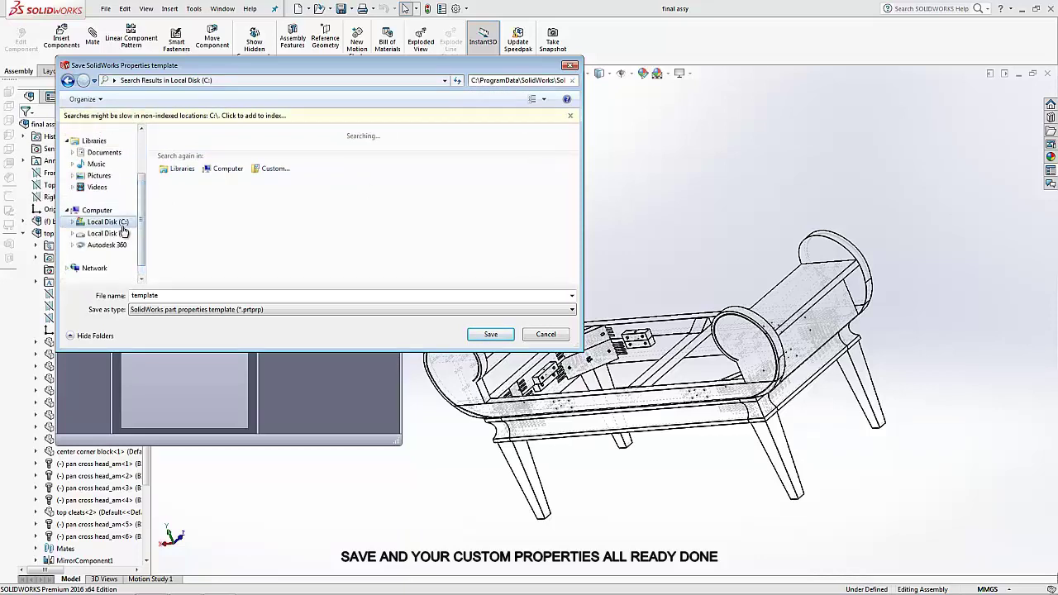
{"action": "left_click", "coordinate": [121, 226]}
Step: Navigate to Program Files\SolidWorks Corp\SolidWorks\lang\english
{"action": "left_click", "coordinate": [180, 157]}
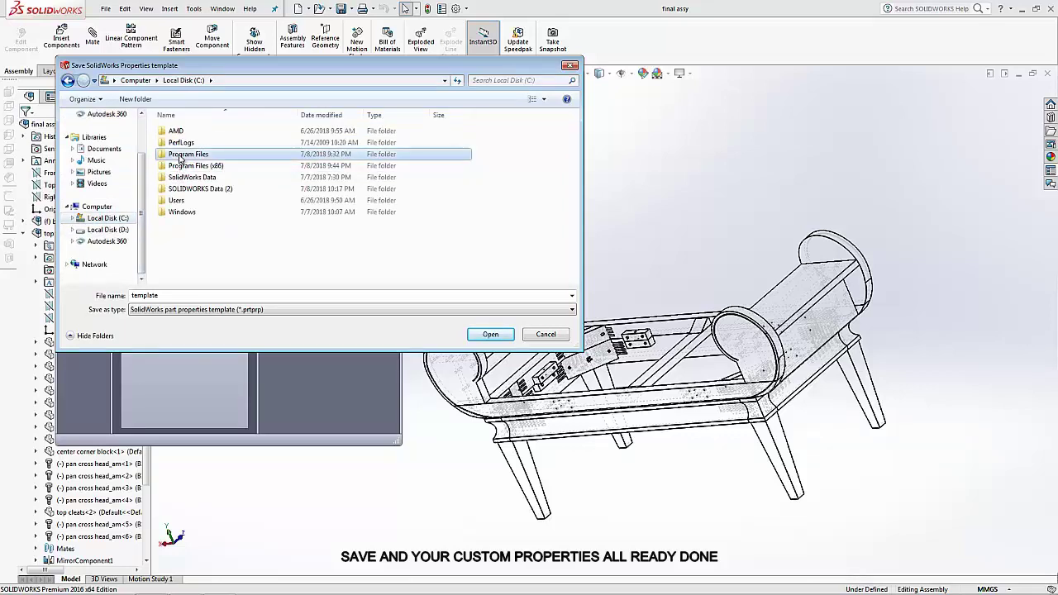
{"action": "double_click", "coordinate": [180, 157]}
{"action": "scroll", "coordinate": [183, 190], "scroll_direction": "down", "scroll_amount": 3}
{"action": "scroll", "coordinate": [187, 207], "scroll_direction": "down", "scroll_amount": 3}
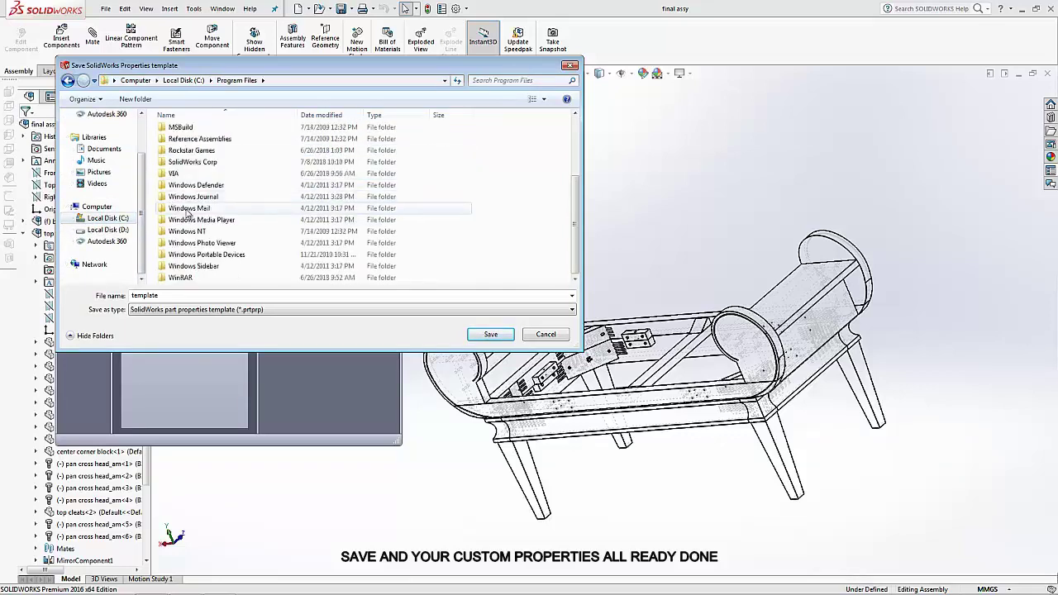
{"action": "scroll", "coordinate": [188, 213], "scroll_direction": "up", "scroll_amount": 3}
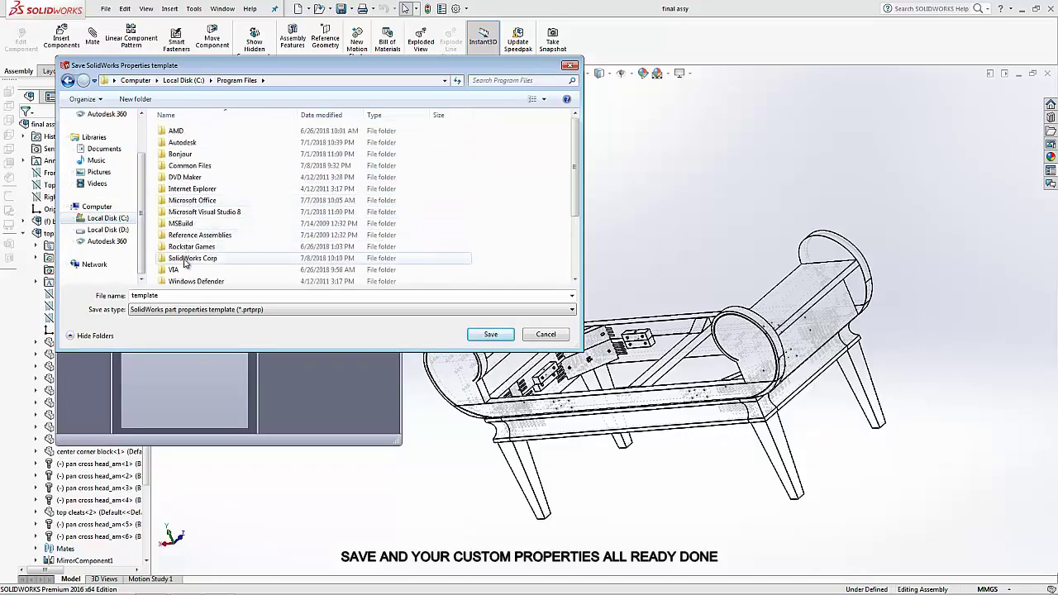
{"action": "scroll", "coordinate": [185, 261], "scroll_direction": "down", "scroll_amount": 2}
{"action": "scroll", "coordinate": [184, 215], "scroll_direction": "down", "scroll_amount": 1}
{"action": "double_click", "coordinate": [183, 163]}
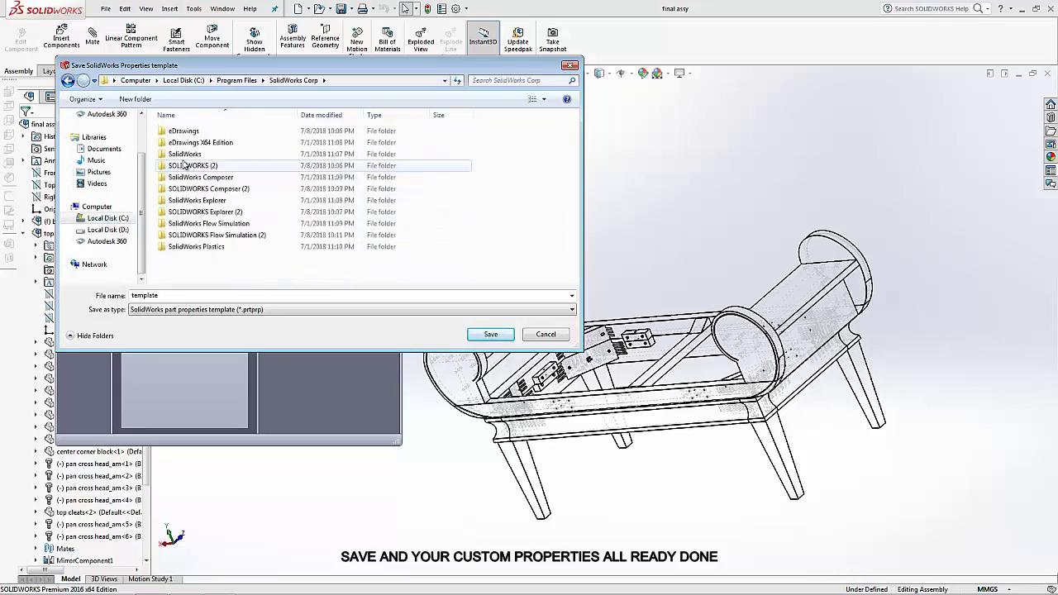
{"action": "left_click", "coordinate": [175, 156]}
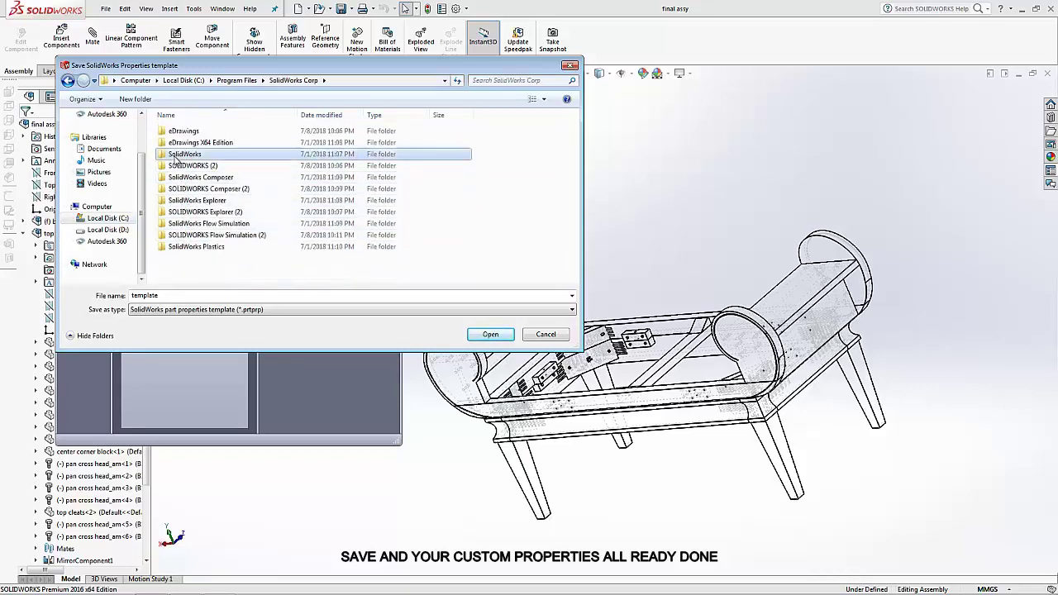
{"action": "double_click", "coordinate": [176, 156]}
{"action": "double_click", "coordinate": [178, 252]}
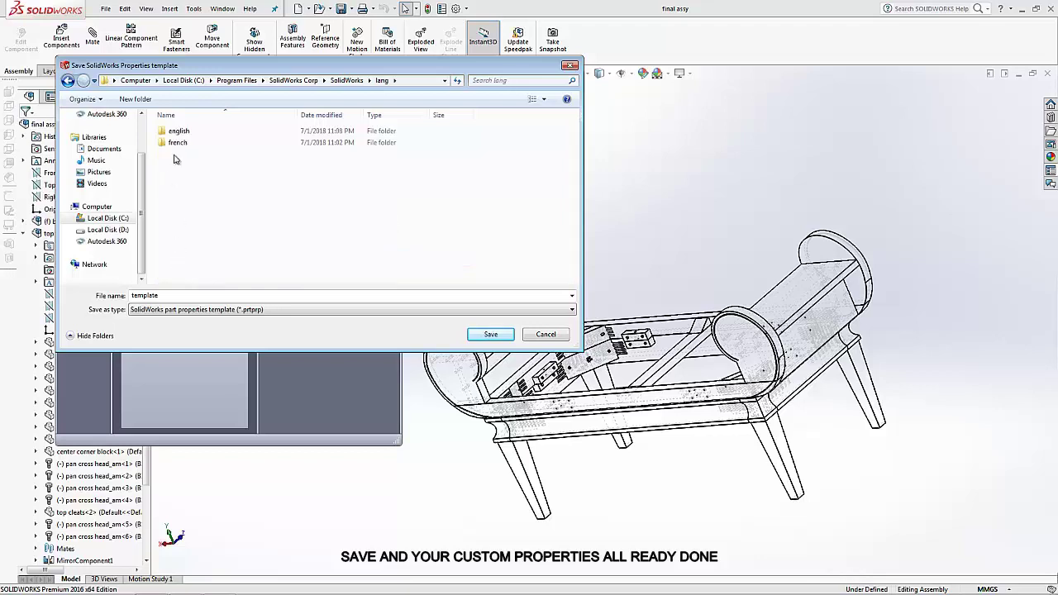
{"action": "double_click", "coordinate": [178, 131]}
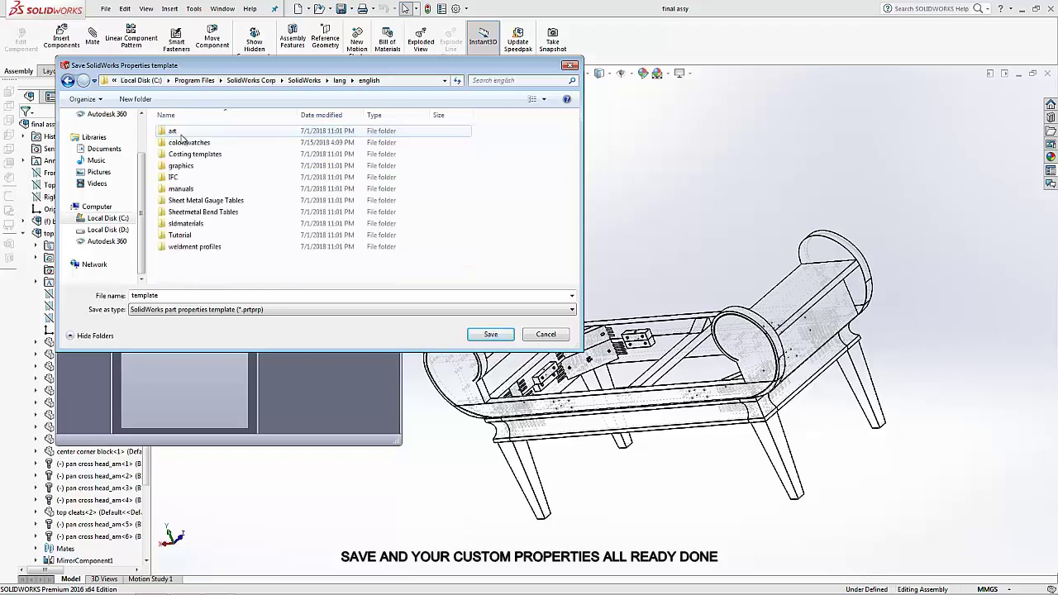
Step: Save the template as 'bill of mat' and close Property Tab Builder
{"action": "double_click", "coordinate": [183, 298]}
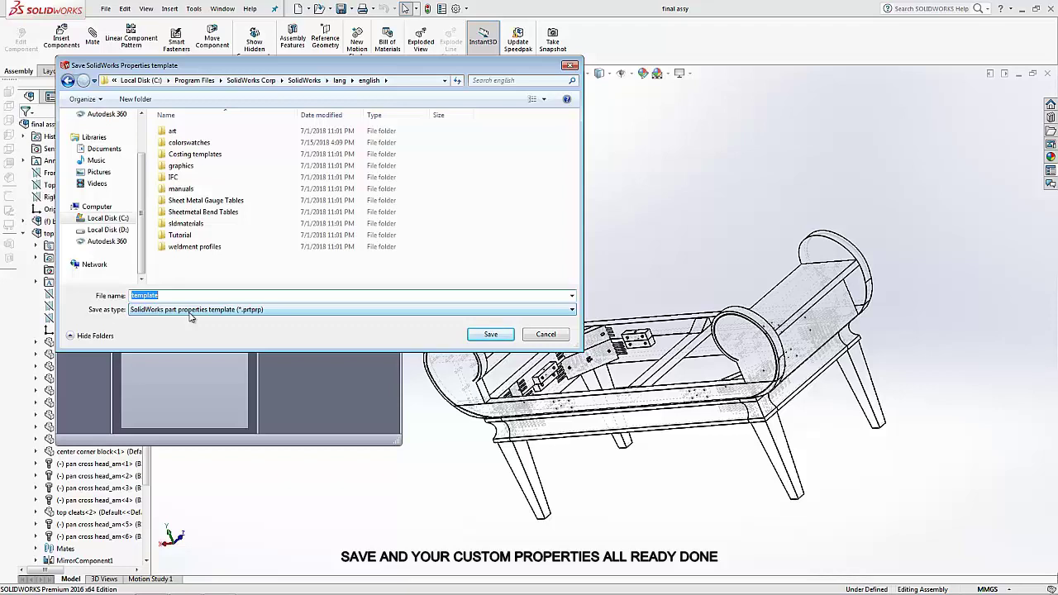
{"action": "type", "text": "b"}
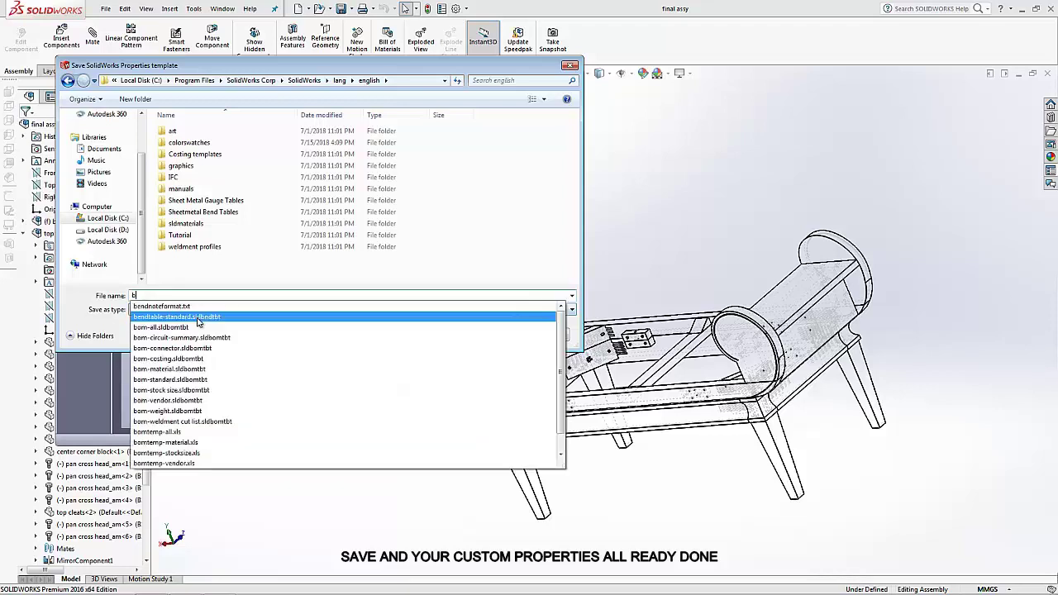
{"action": "type", "text": "ill of material"}
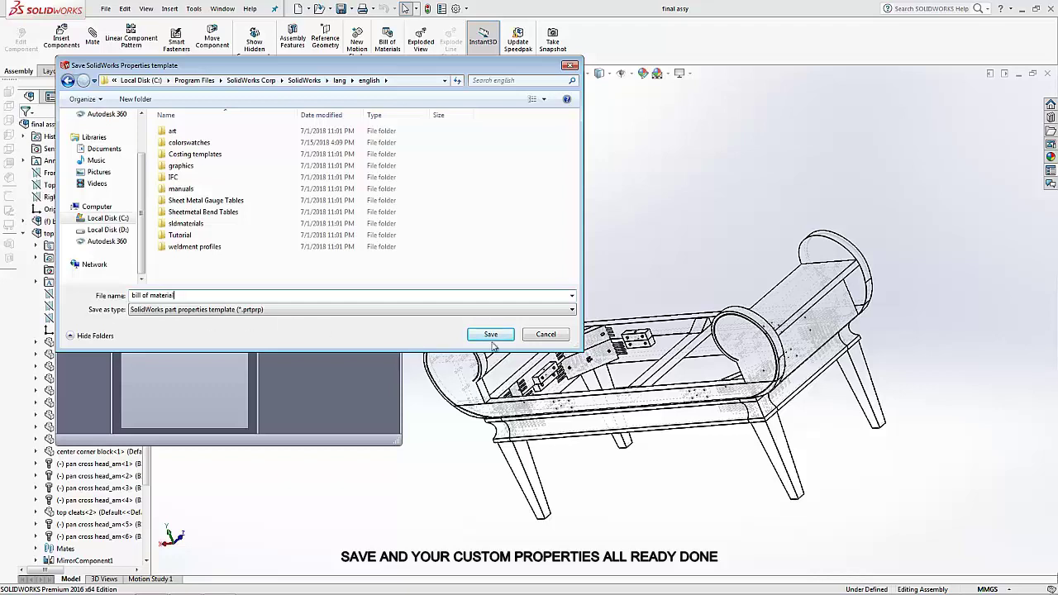
{"action": "left_click", "coordinate": [493, 336]}
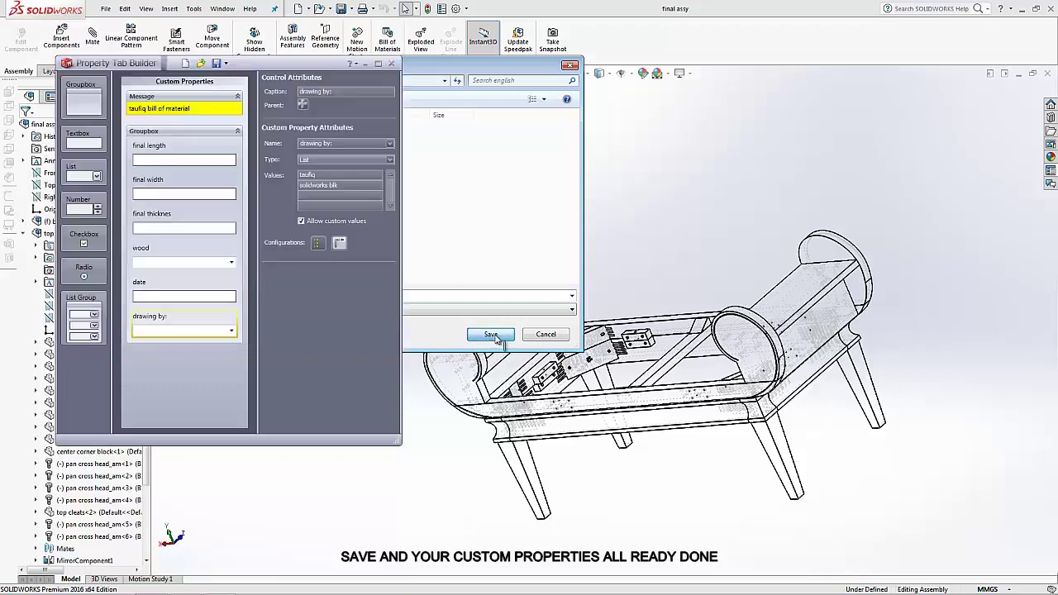
{"action": "left_click", "coordinate": [393, 64]}
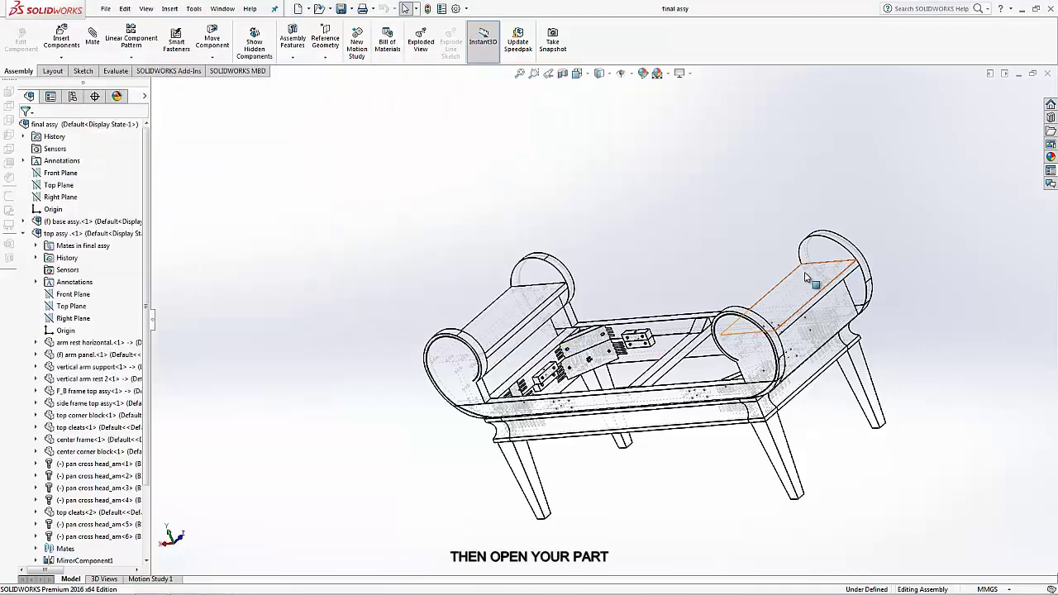
Step: Open the arm panel part from the assembly and show its Custom Properties pane
{"action": "left_click", "coordinate": [831, 252]}
{"action": "right_click", "coordinate": [831, 252]}
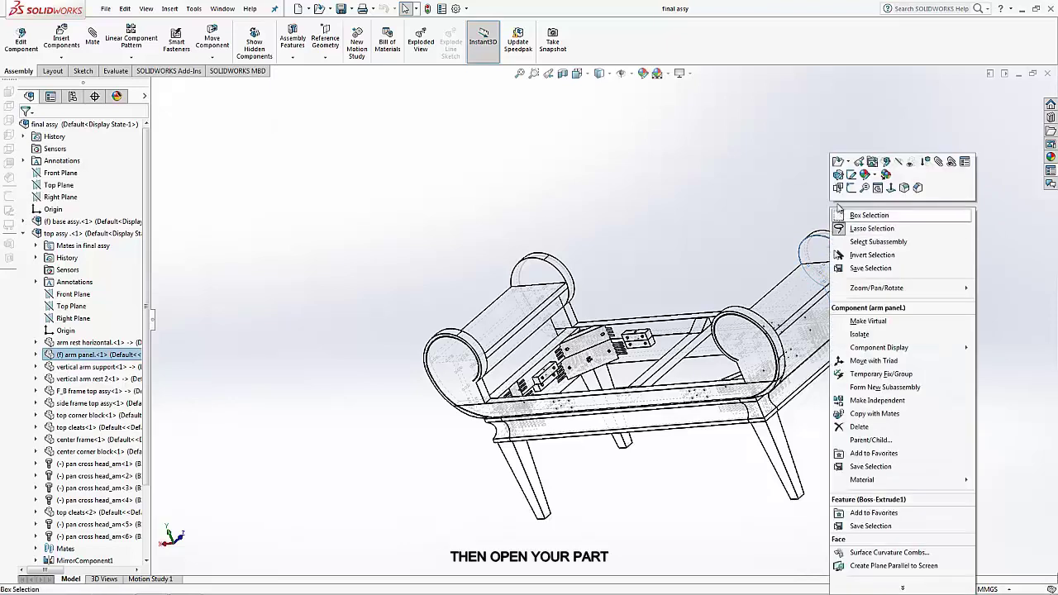
{"action": "left_click", "coordinate": [843, 184]}
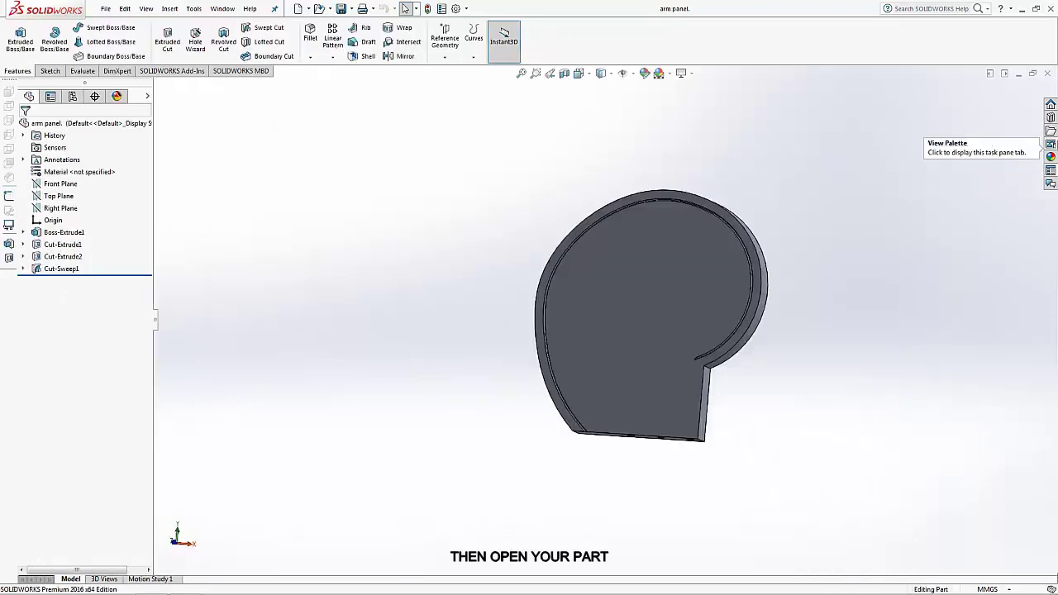
{"action": "left_click", "coordinate": [1050, 171]}
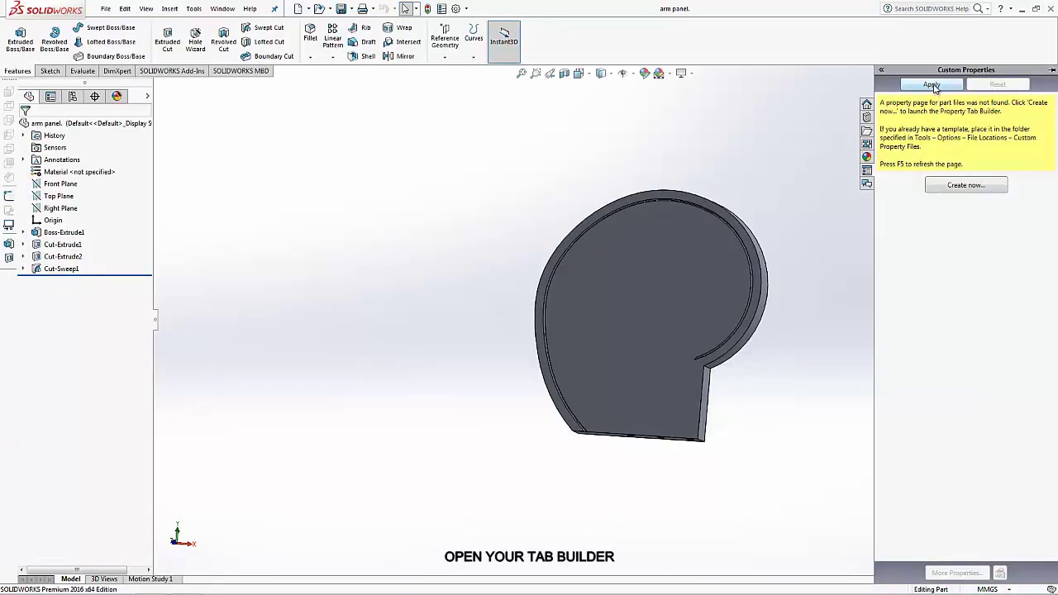
Step: Replace the Custom Property Files location with the lang\english folder in File Locations options
{"action": "left_click", "coordinate": [456, 8]}
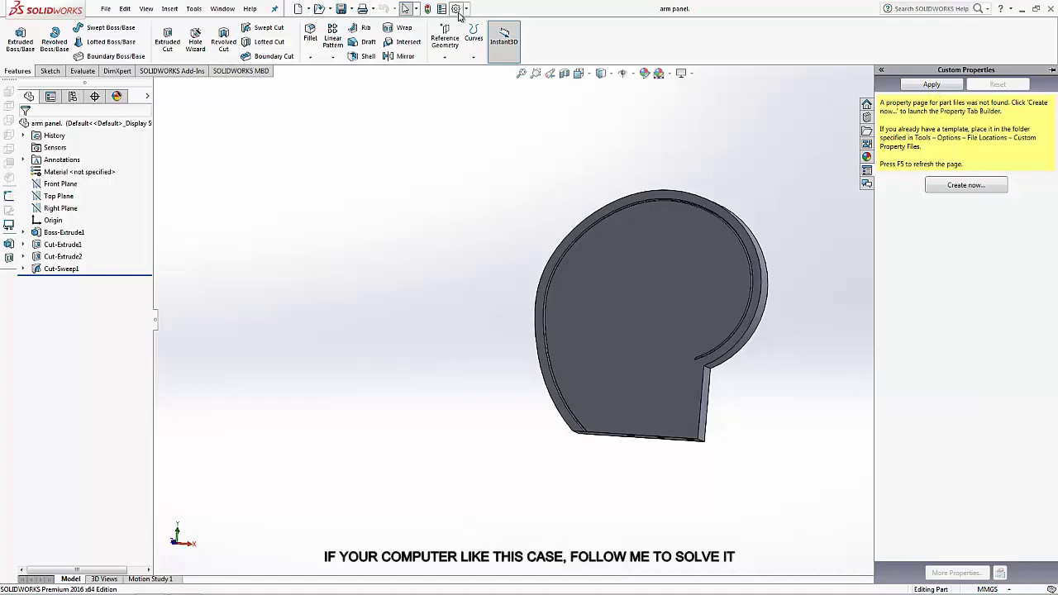
{"action": "left_click", "coordinate": [327, 260]}
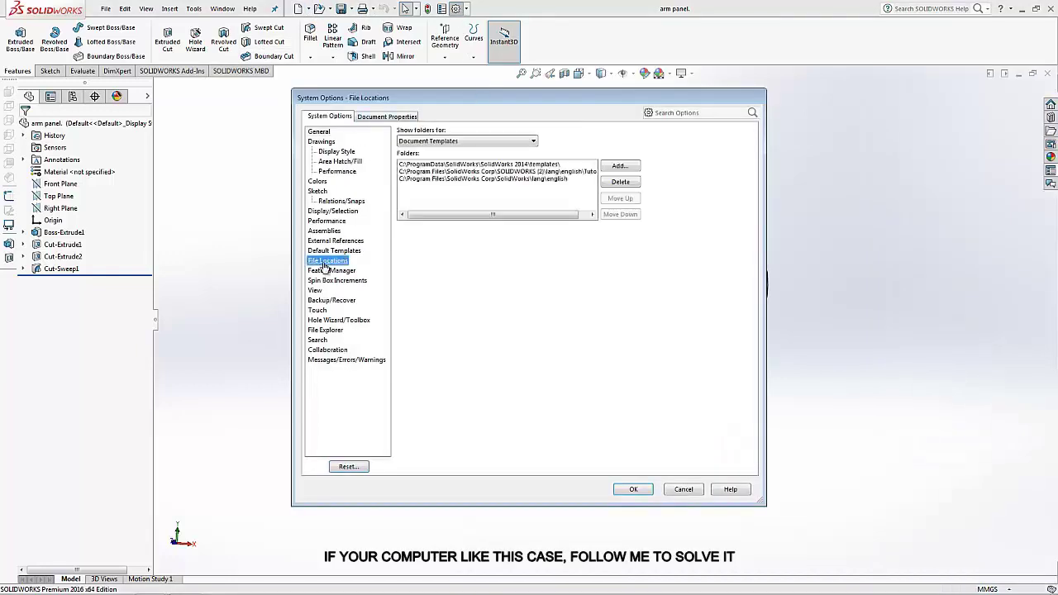
{"action": "left_click", "coordinate": [462, 142]}
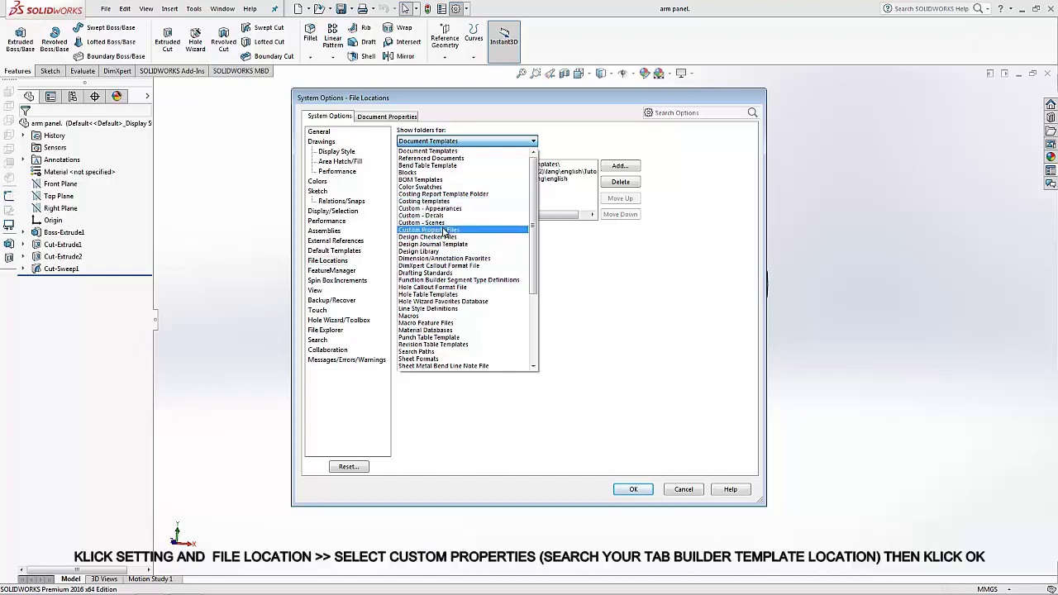
{"action": "left_click", "coordinate": [442, 230]}
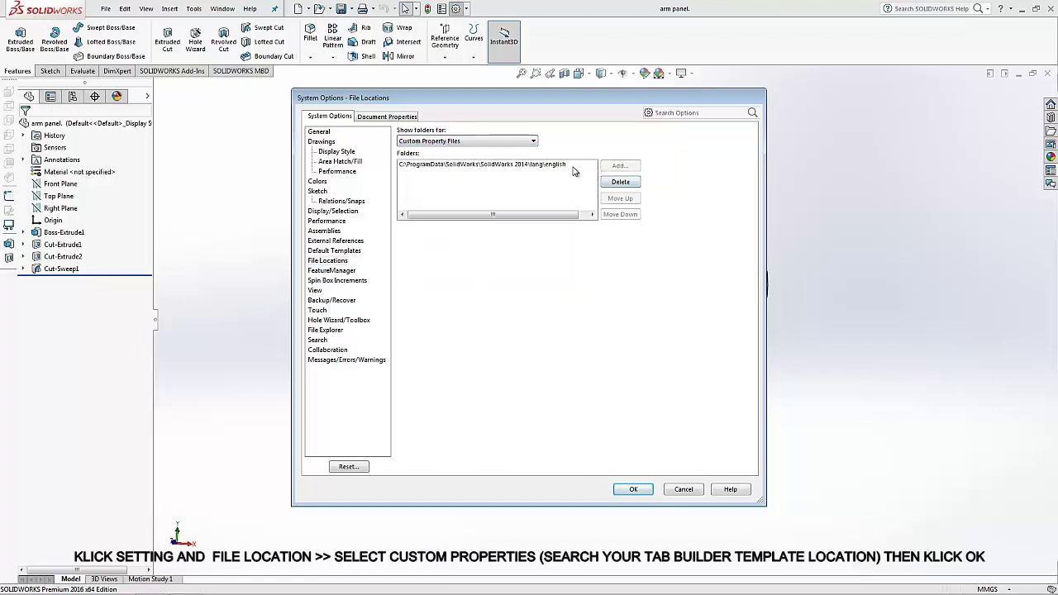
{"action": "left_click", "coordinate": [552, 166]}
{"action": "left_click", "coordinate": [620, 182]}
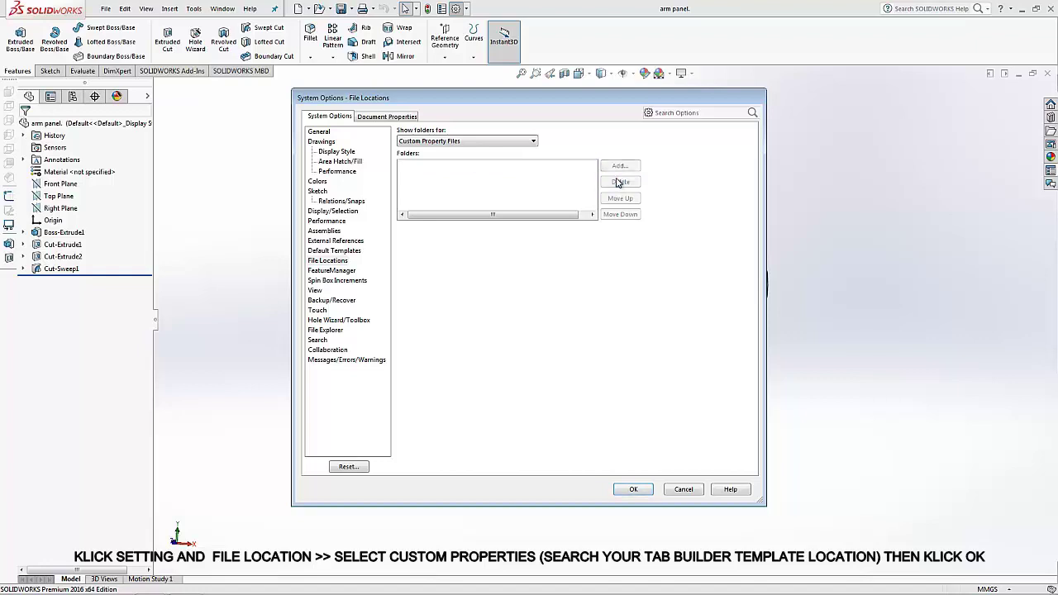
{"action": "left_click", "coordinate": [620, 166]}
{"action": "mouse_move", "coordinate": [605, 257]}
{"action": "left_mouse_down"}
{"action": "mouse_move", "coordinate": [604, 277]}
{"action": "mouse_move", "coordinate": [604, 259]}
{"action": "left_mouse_up"}
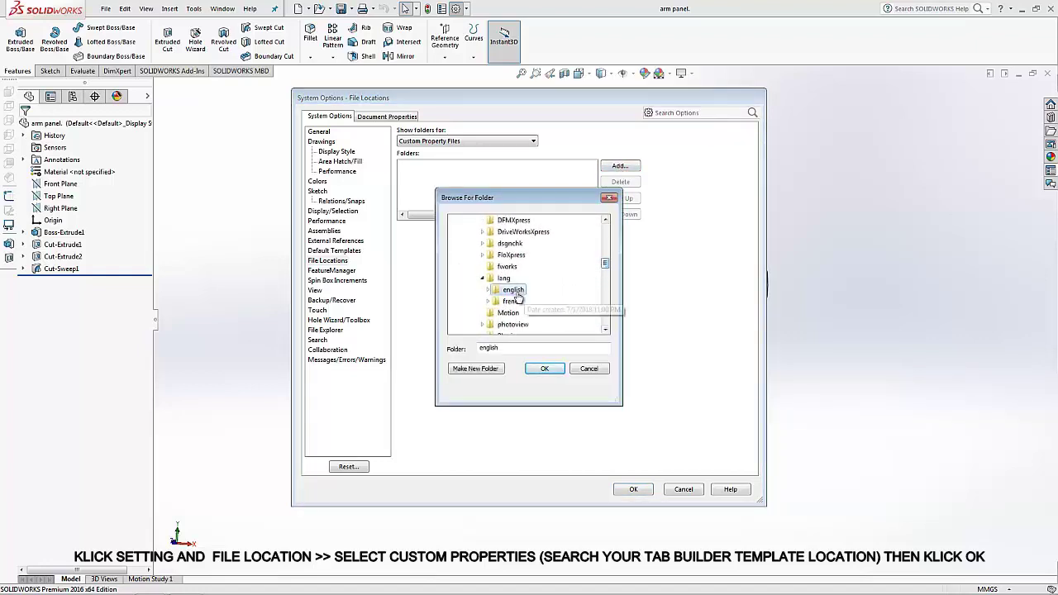
{"action": "left_click", "coordinate": [544, 369]}
{"action": "left_click", "coordinate": [633, 490]}
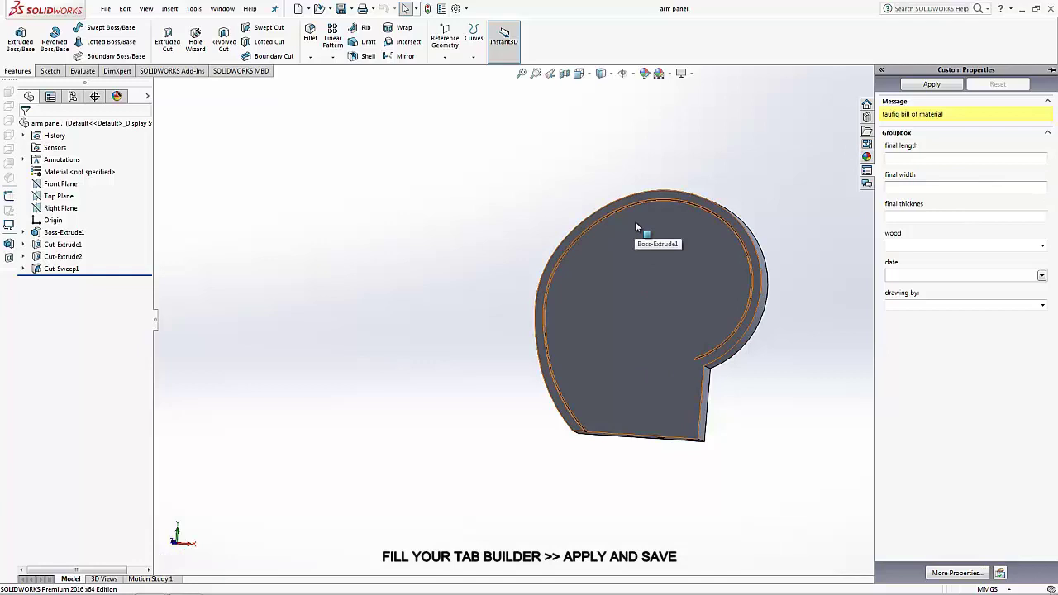
Step: Enter final length 260, final width 237 and final thickness 32
{"action": "left_click", "coordinate": [979, 158]}
{"action": "type", "text": "309"}
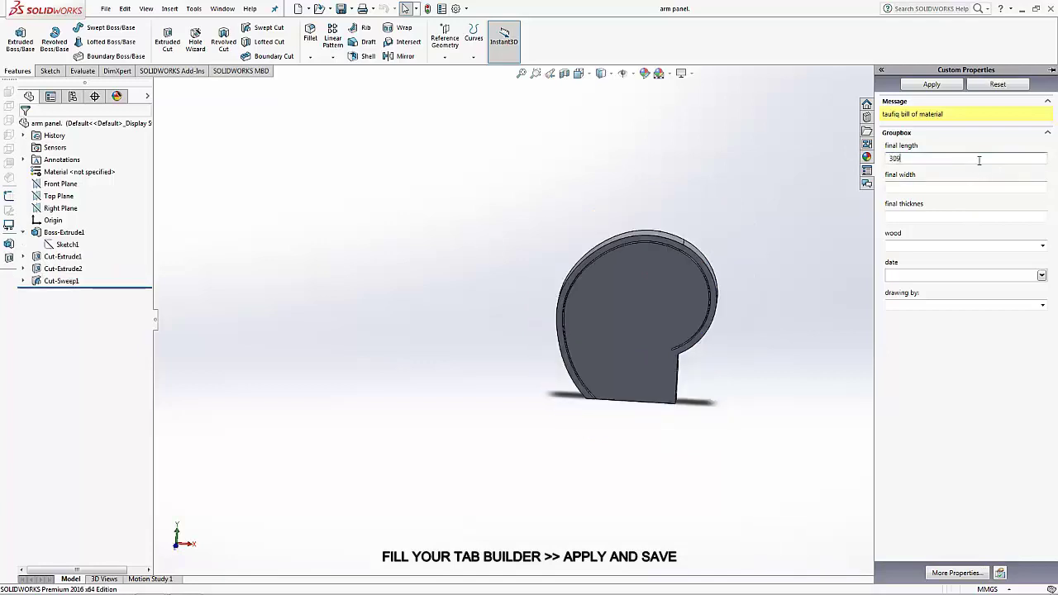
{"action": "key", "text": "Tab"}
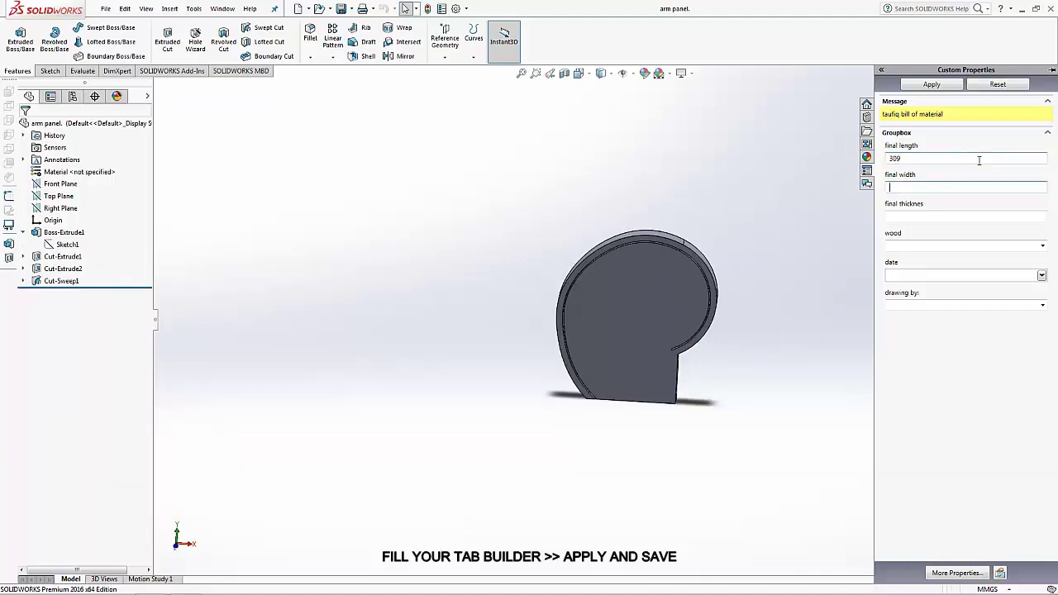
{"action": "type", "text": "200"}
{"action": "key", "text": "Tab"}
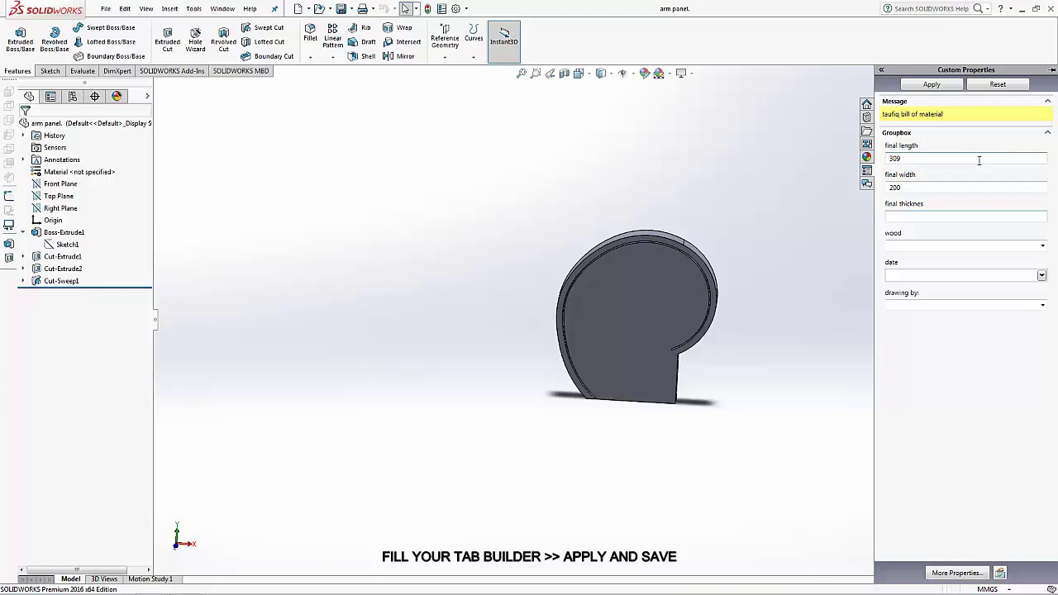
{"action": "left_click", "coordinate": [186, 585]}
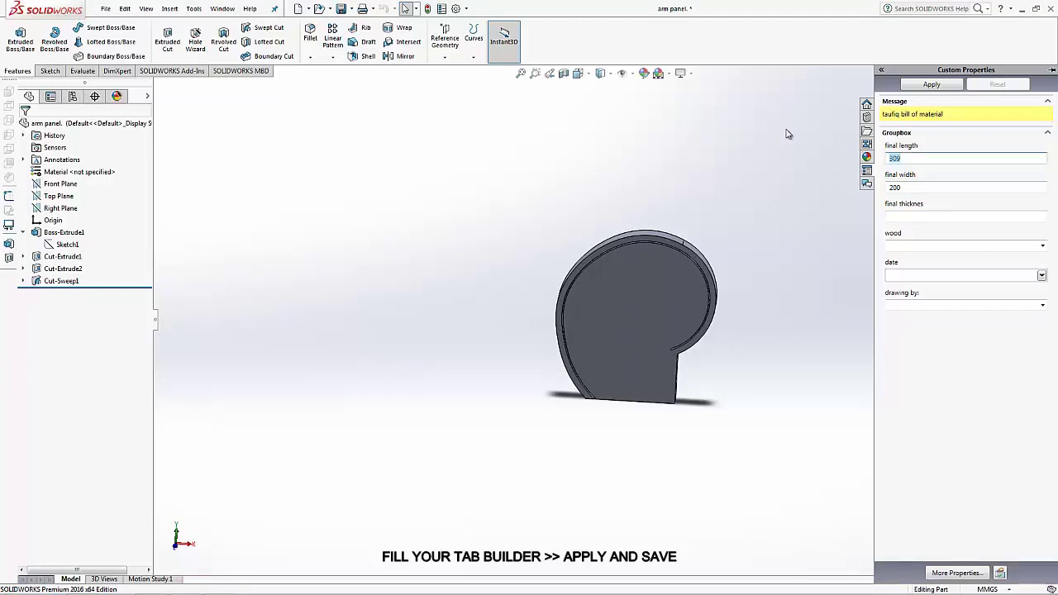
{"action": "type", "text": "260"}
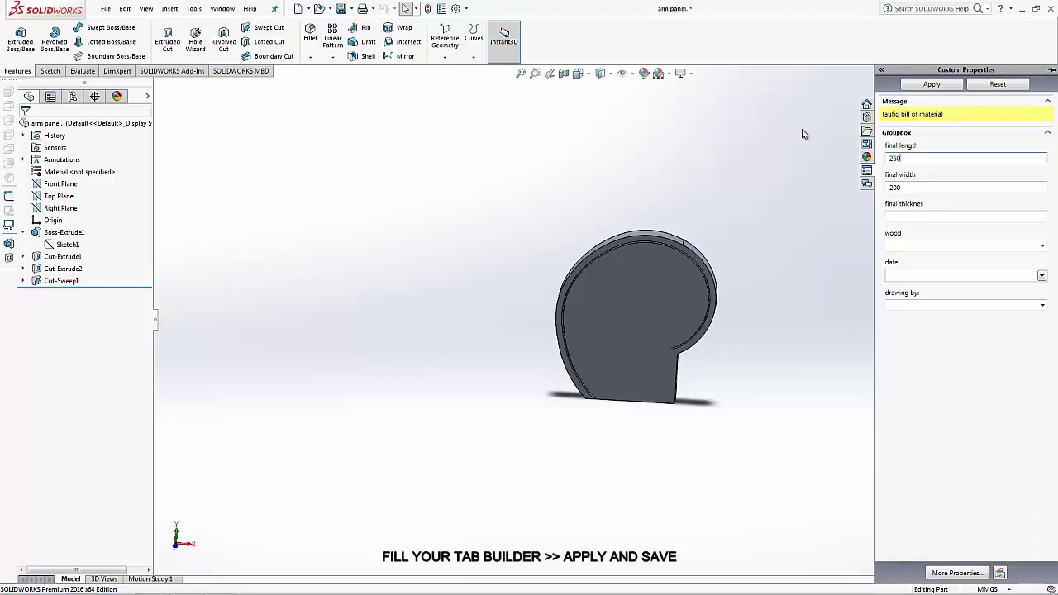
{"action": "key", "text": "Tab"}
{"action": "type", "text": "237"}
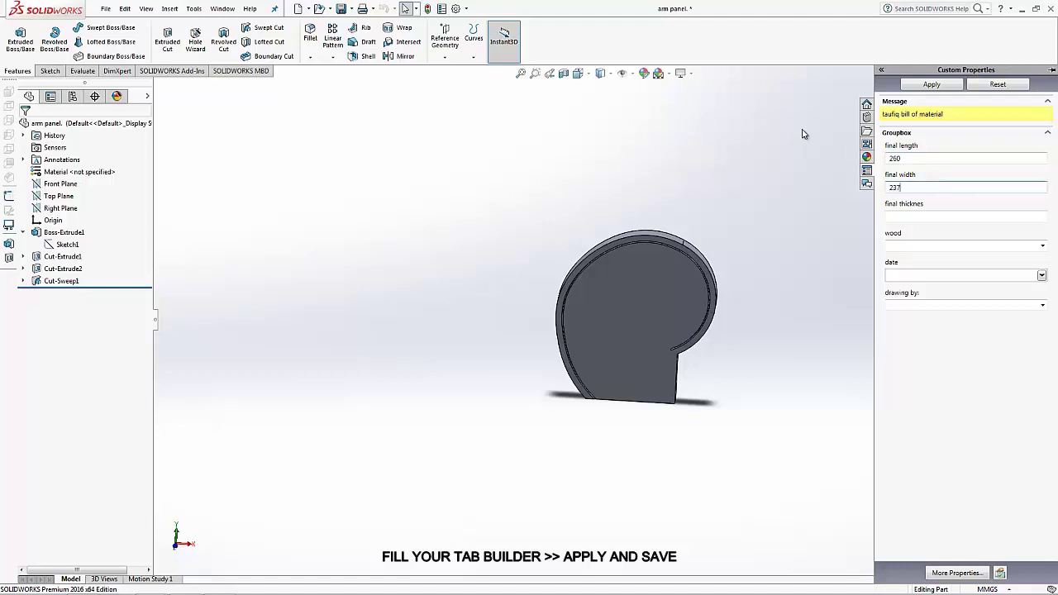
{"action": "key", "text": "Tab"}
{"action": "type", "text": "3"}
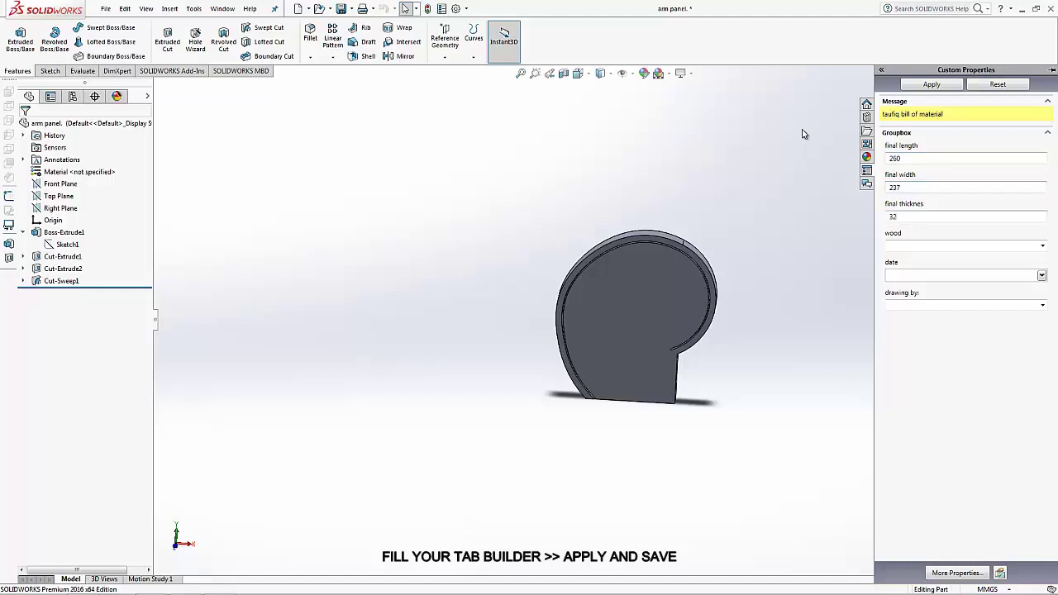
{"action": "key", "text": "Tab"}
Step: Choose all grade mahogany wood, date 7/15/2018 and the drafter's name, then apply
{"action": "left_click", "coordinate": [1042, 245]}
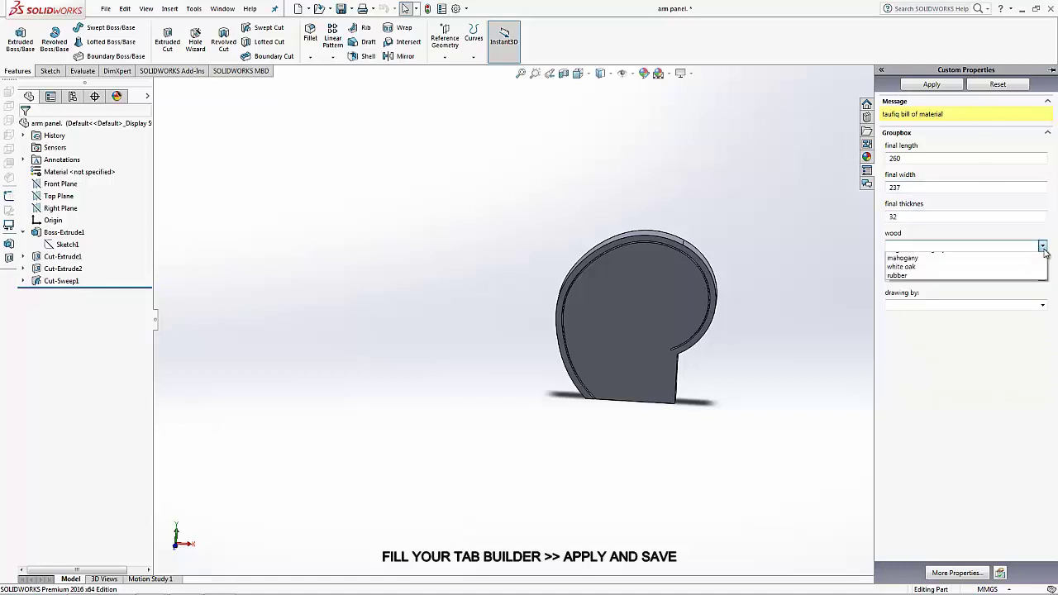
{"action": "left_click", "coordinate": [921, 253]}
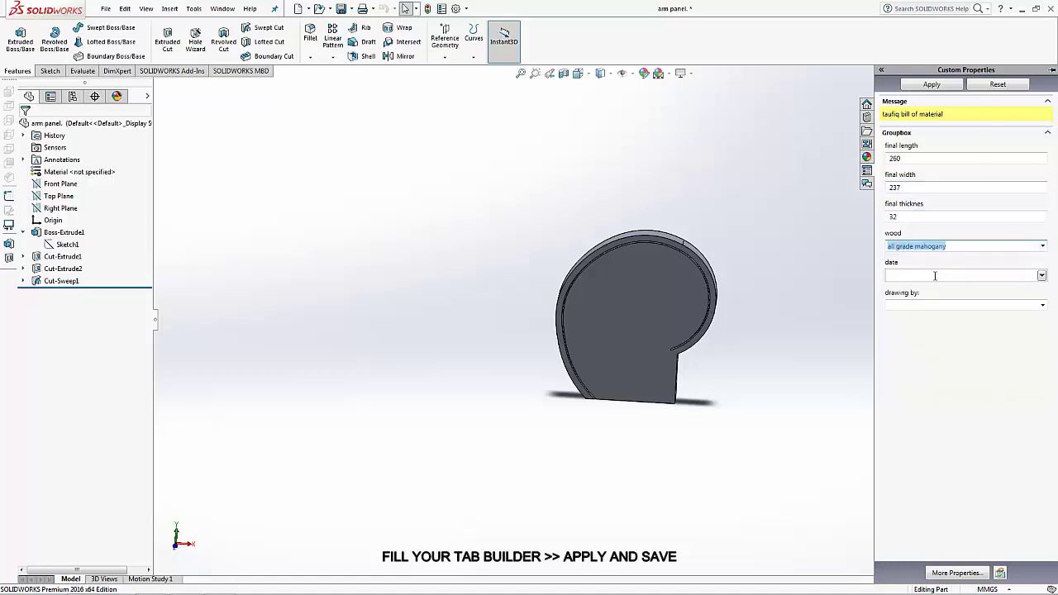
{"action": "left_click", "coordinate": [1041, 276]}
{"action": "left_click", "coordinate": [895, 345]}
{"action": "left_click", "coordinate": [915, 305]}
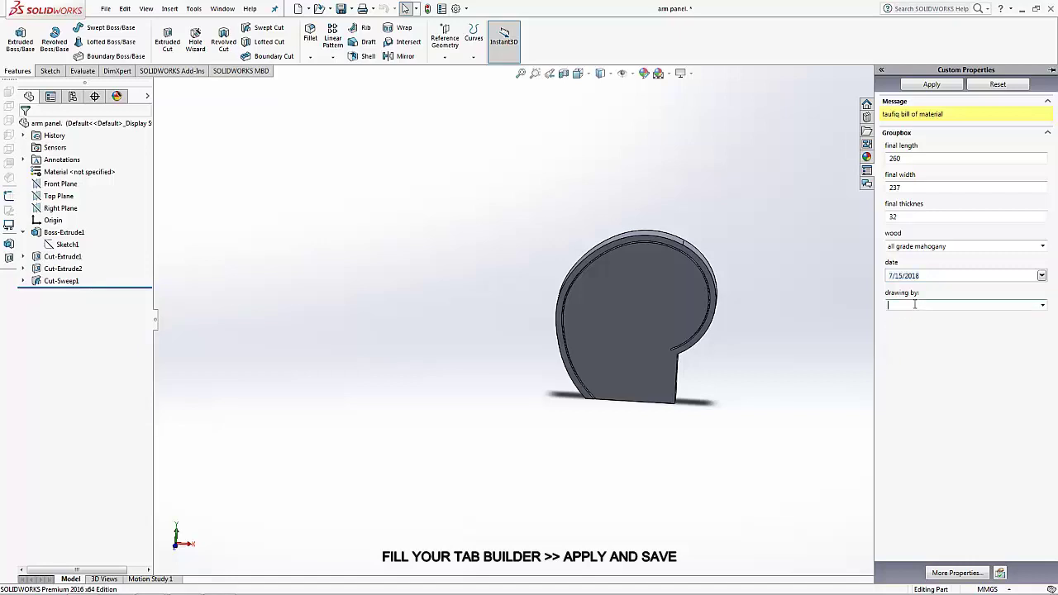
{"action": "left_click", "coordinate": [1045, 305]}
{"action": "left_click", "coordinate": [974, 323]}
{"action": "left_click", "coordinate": [929, 86]}
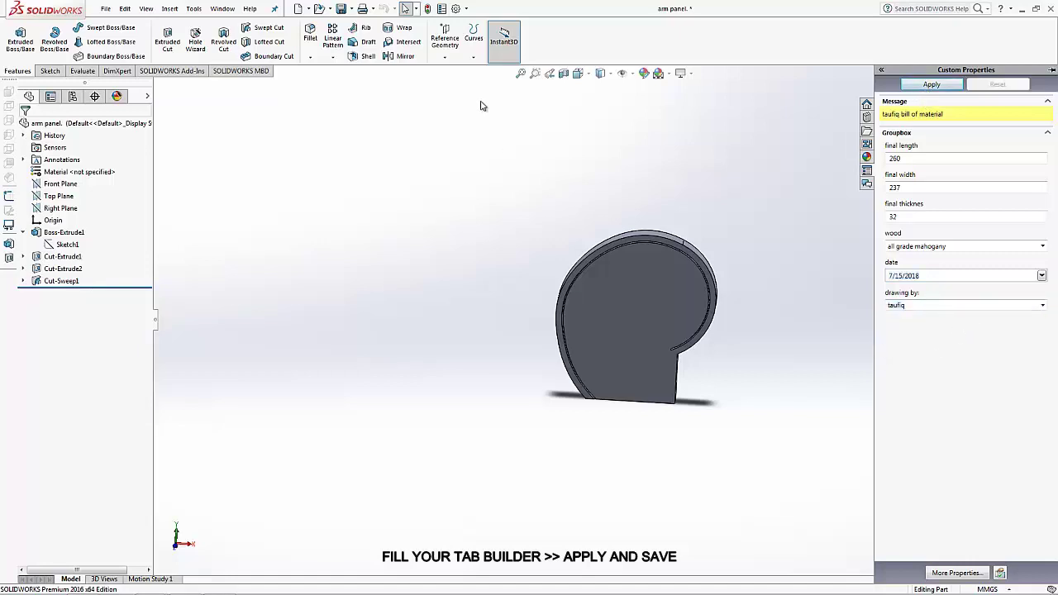
{"action": "left_click", "coordinate": [308, 8]}
Step: Create a new drawing on the standard A4 (ISO) sheet format, skipping the model view
{"action": "left_click", "coordinate": [306, 20]}
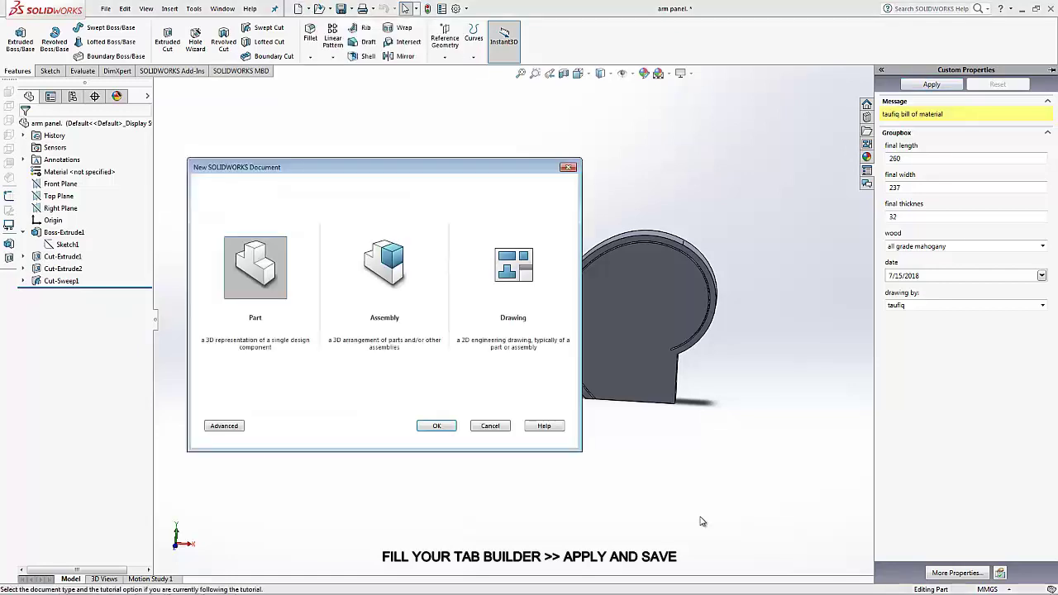
{"action": "left_click", "coordinate": [529, 345]}
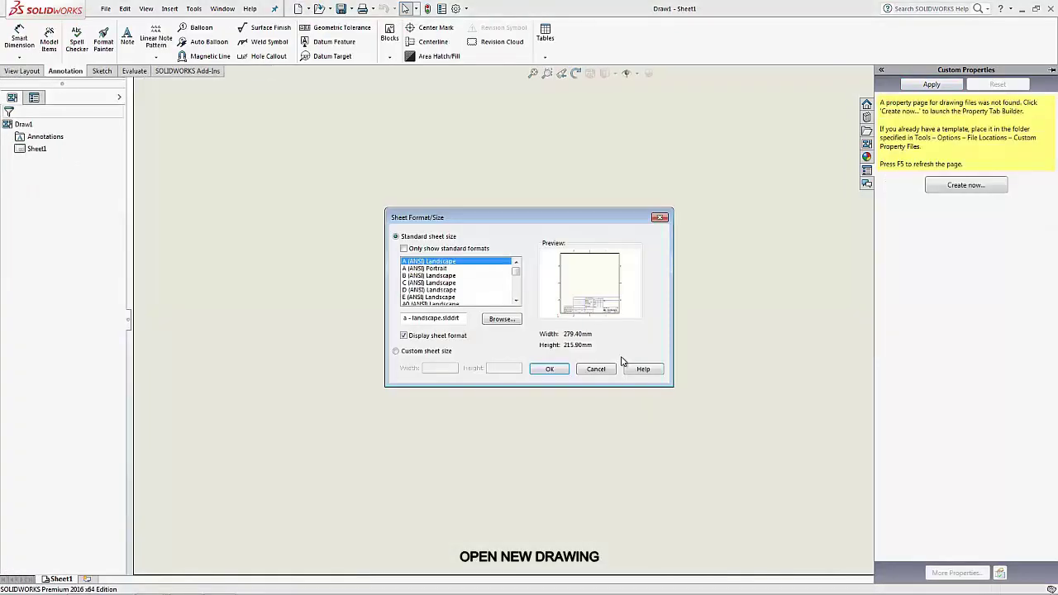
{"action": "left_click_drag", "start_coordinate": [515, 274], "coordinate": [518, 312]}
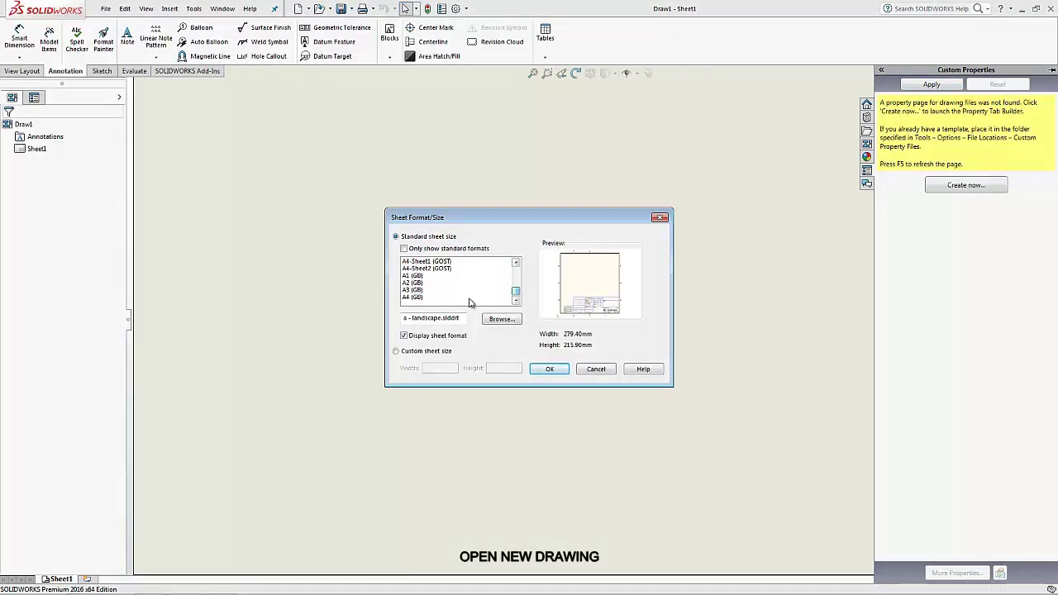
{"action": "left_click", "coordinate": [412, 298]}
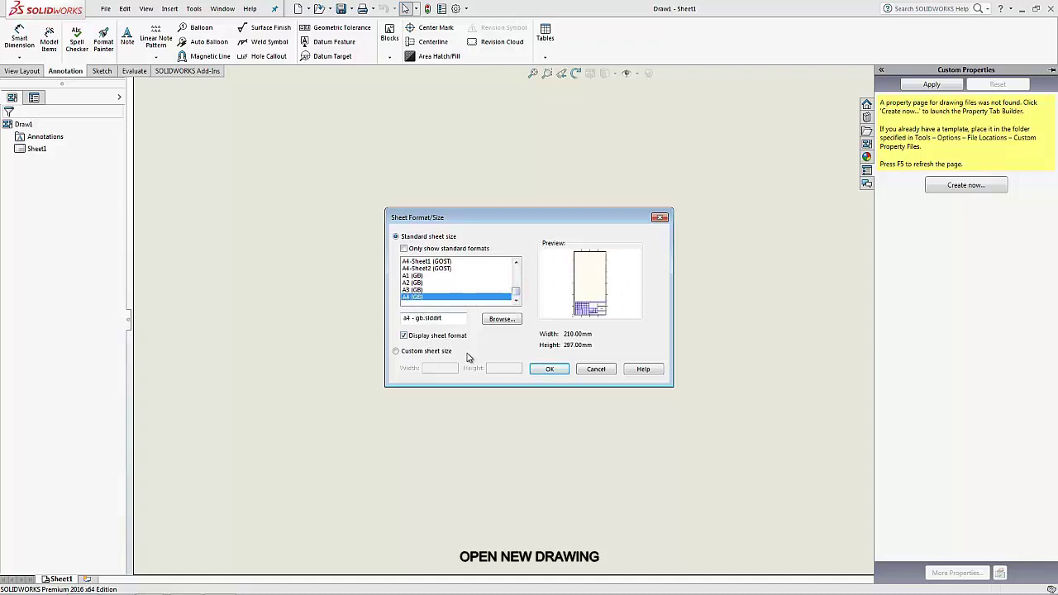
{"action": "left_click", "coordinate": [416, 249]}
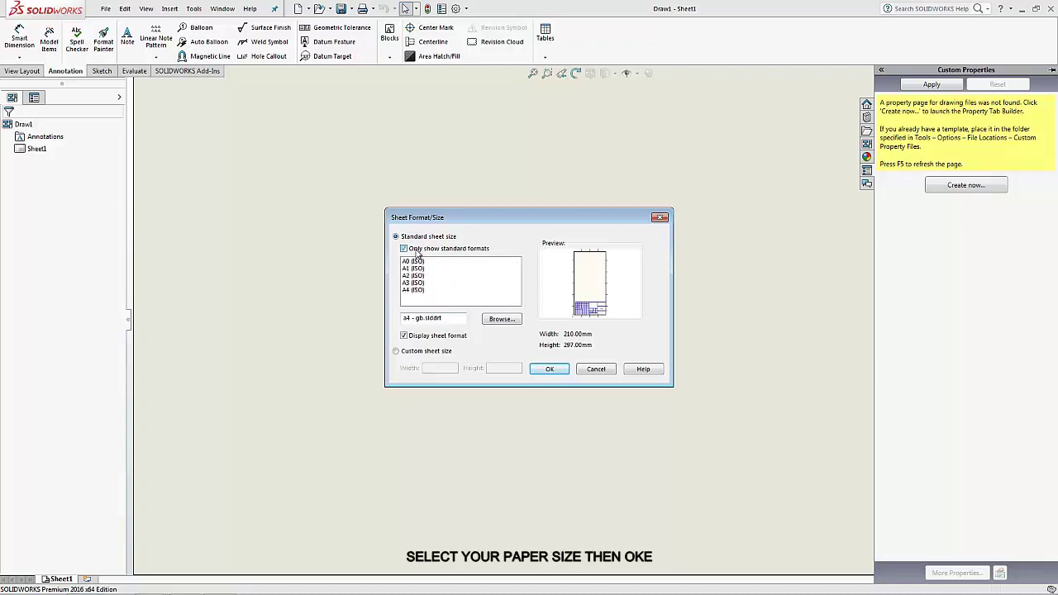
{"action": "left_click", "coordinate": [417, 290]}
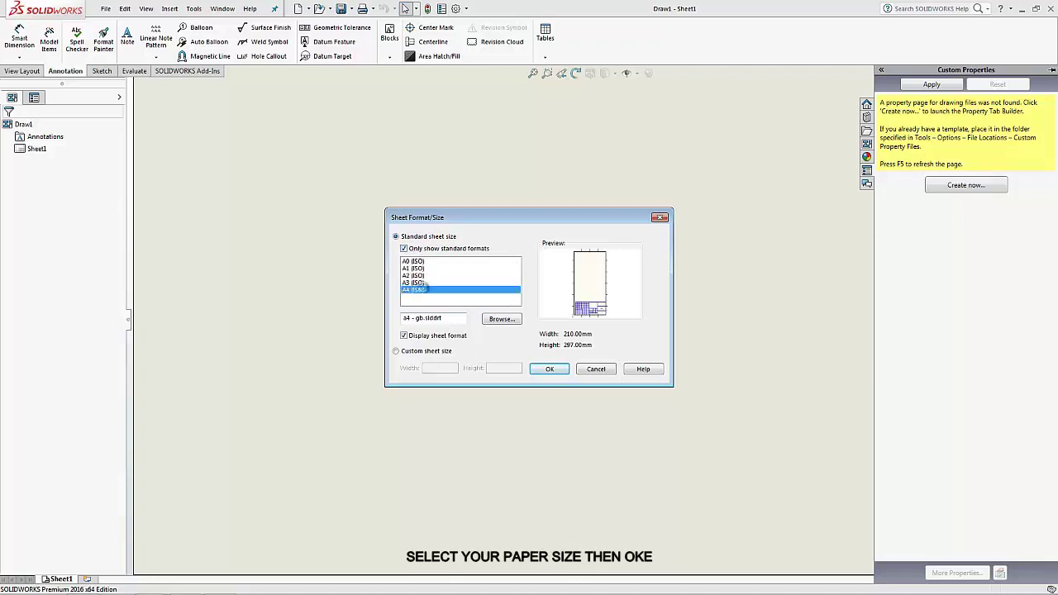
{"action": "left_click", "coordinate": [550, 369]}
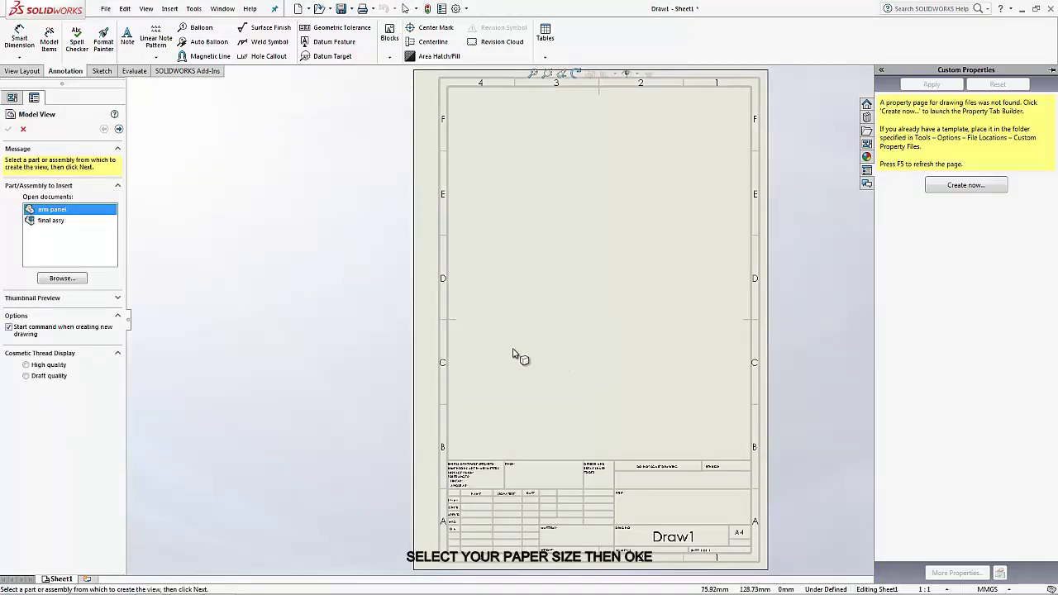
{"action": "left_click", "coordinate": [23, 129]}
Step: Expand Sheet1 and Sheet Format1, then switch to editing the sheet format
{"action": "left_click", "coordinate": [7, 149]}
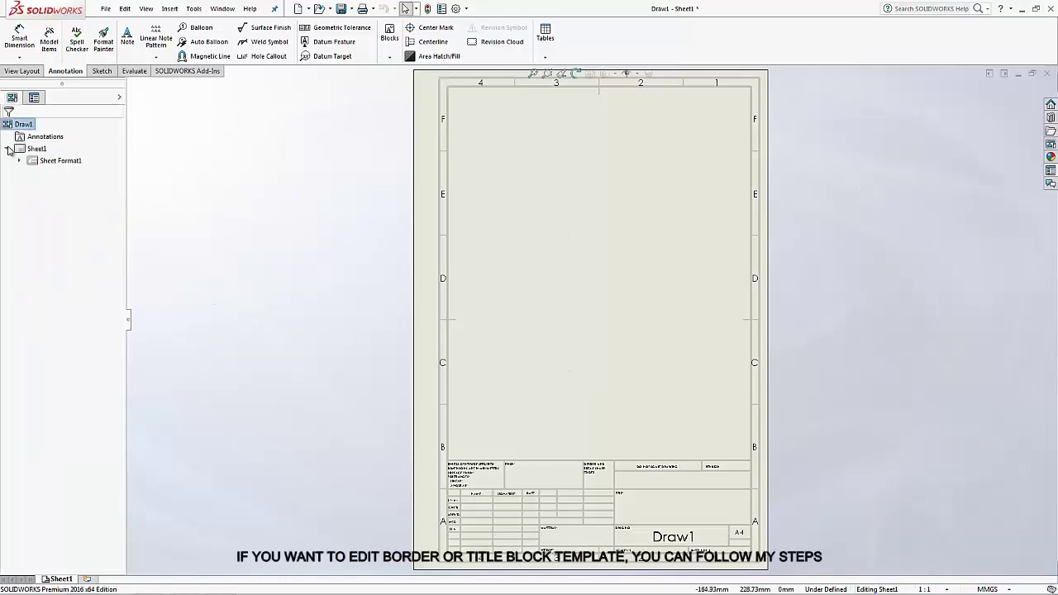
{"action": "left_click", "coordinate": [21, 160]}
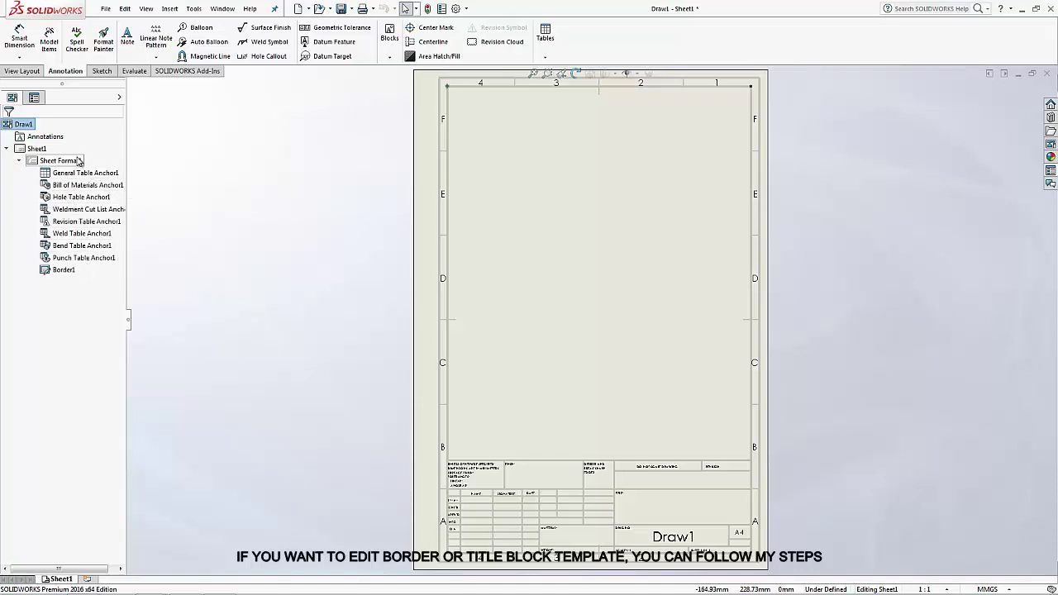
{"action": "right_click", "coordinate": [79, 160]}
{"action": "left_click", "coordinate": [90, 189]}
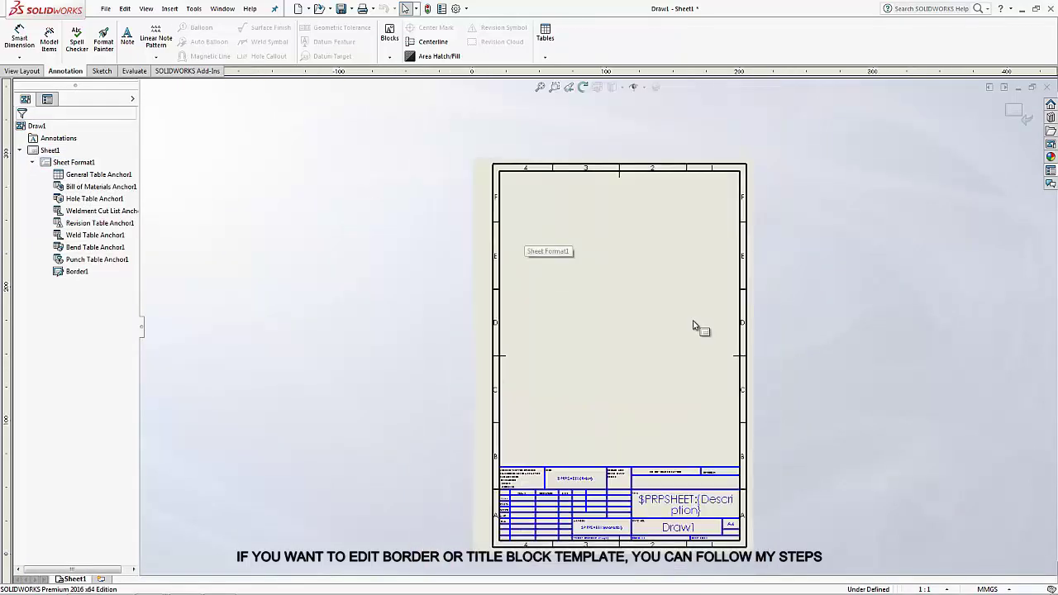
{"action": "scroll", "coordinate": [727, 273], "scroll_direction": "down", "scroll_amount": 3}
{"action": "scroll", "coordinate": [711, 211], "scroll_direction": "down", "scroll_amount": 3}
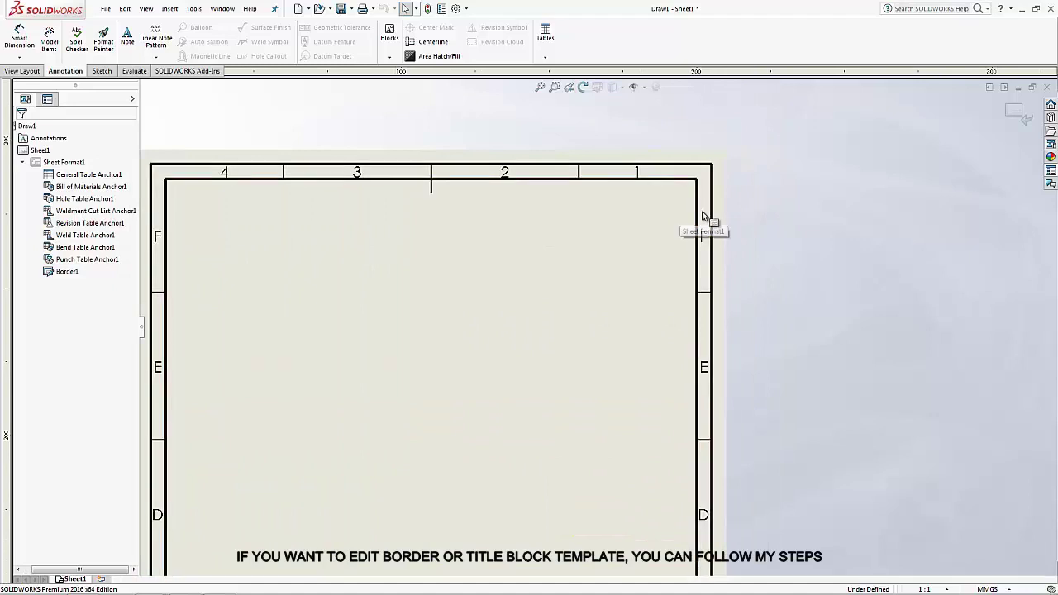
{"action": "left_click_drag", "start_coordinate": [703, 217], "coordinate": [171, 255]}
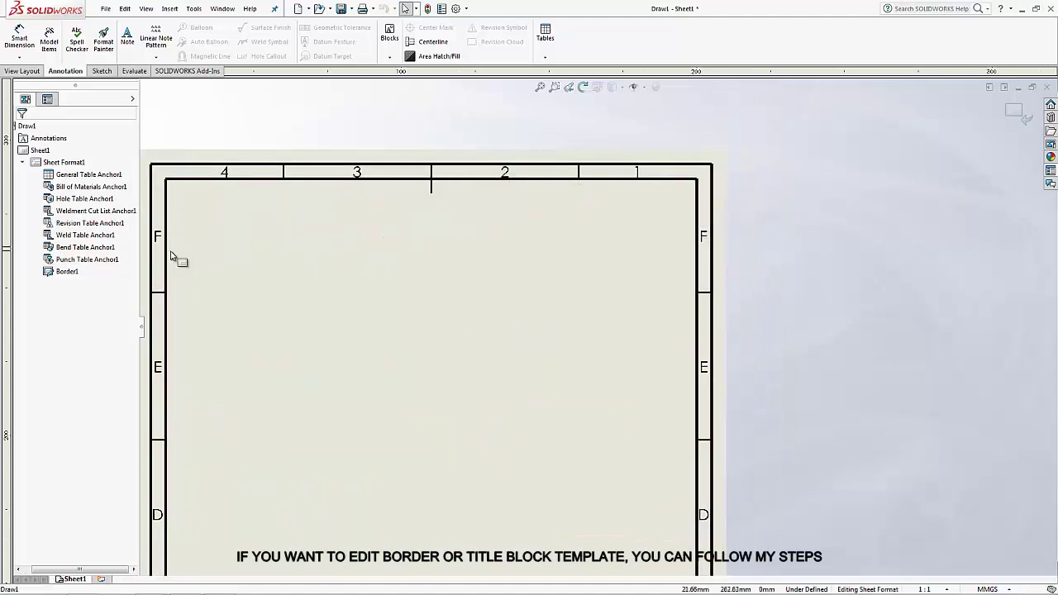
{"action": "scroll", "coordinate": [283, 262], "scroll_direction": "down", "scroll_amount": 2}
{"action": "scroll", "coordinate": [282, 273], "scroll_direction": "down", "scroll_amount": 2}
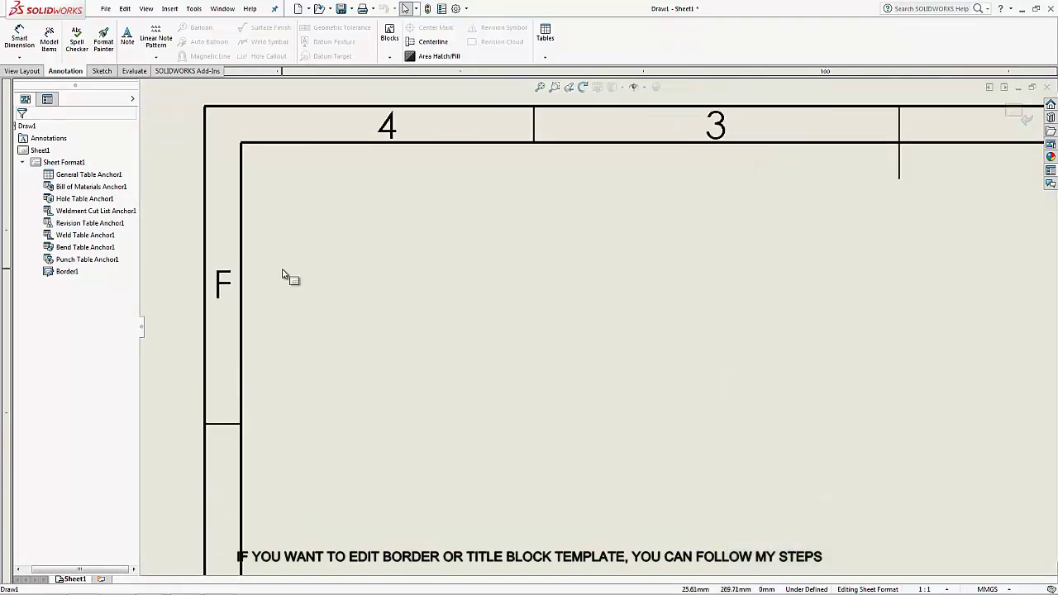
{"action": "scroll", "coordinate": [287, 285], "scroll_direction": "up", "scroll_amount": 2}
{"action": "scroll", "coordinate": [288, 288], "scroll_direction": "up", "scroll_amount": 3}
{"action": "scroll", "coordinate": [673, 501], "scroll_direction": "down", "scroll_amount": 3}
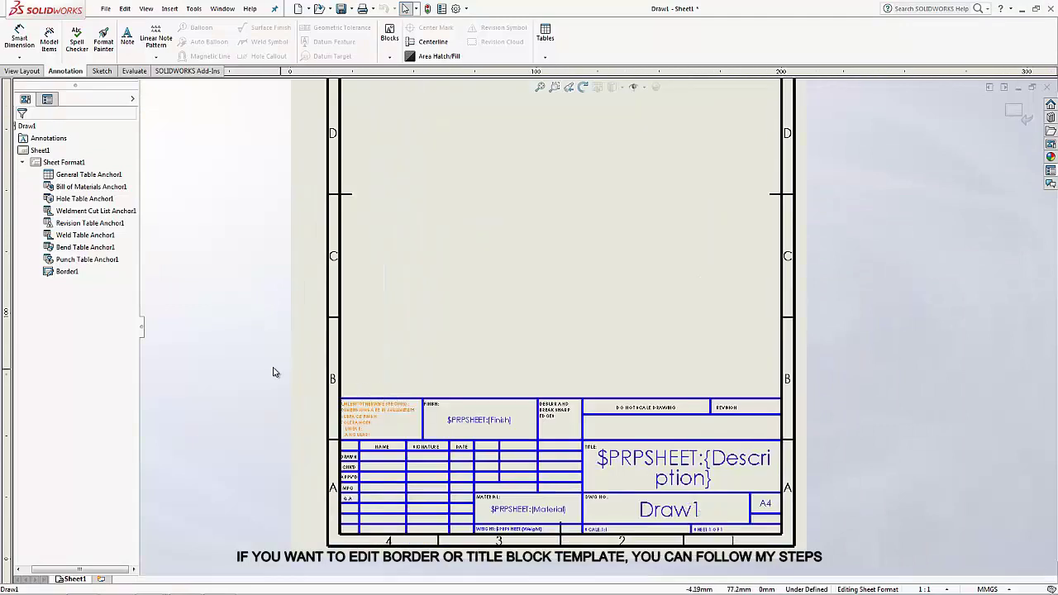
Step: Delete the title block notes, the name and date labels, and the leftover lines
{"action": "left_click_drag", "start_coordinate": [275, 372], "coordinate": [396, 469]}
{"action": "key", "text": "Delete"}
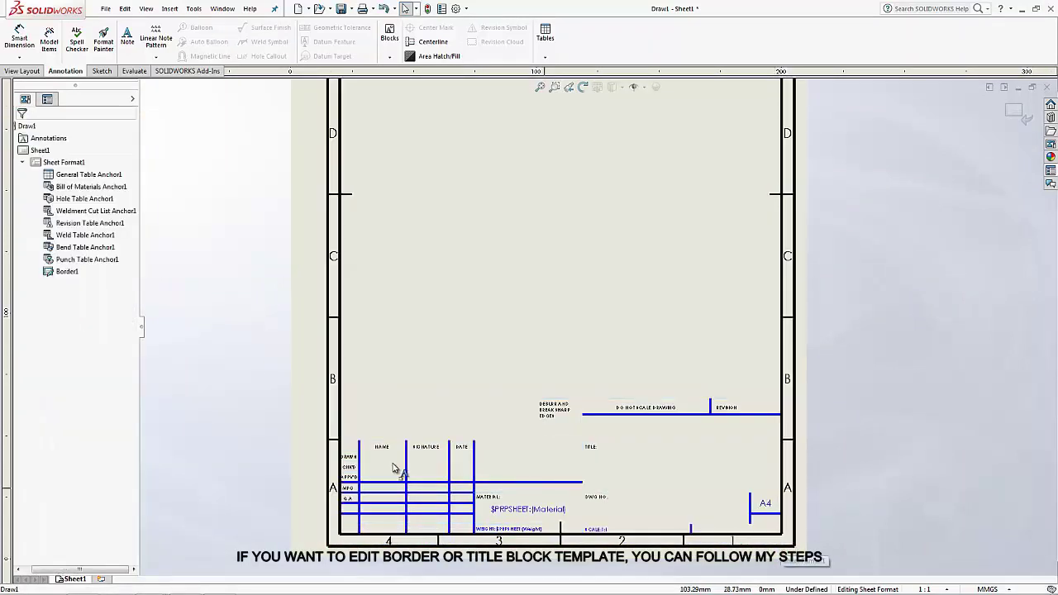
{"action": "left_click_drag", "start_coordinate": [217, 342], "coordinate": [757, 521]}
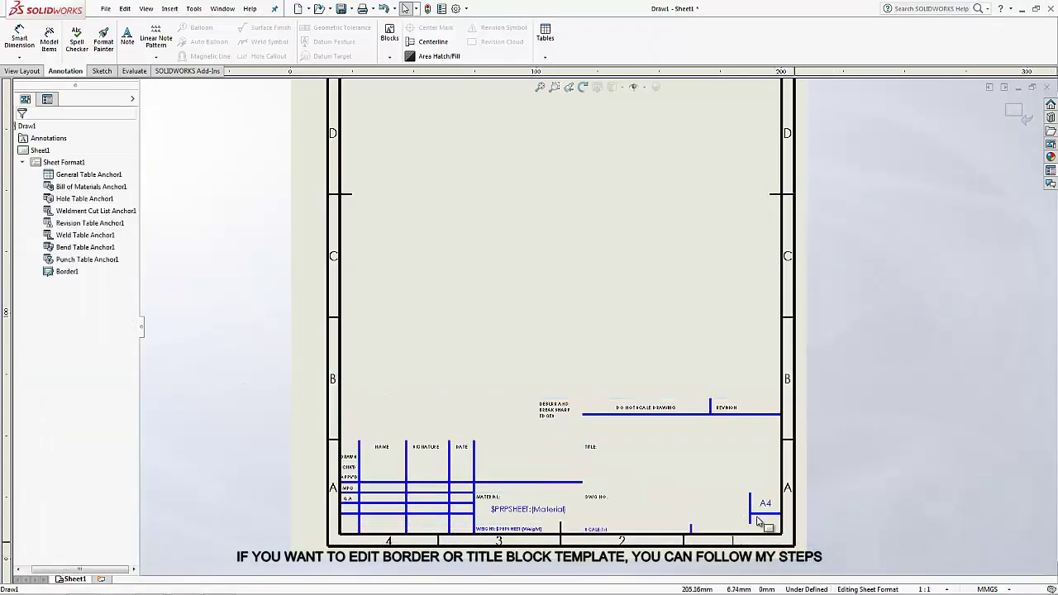
{"action": "left_click_drag", "start_coordinate": [679, 368], "coordinate": [295, 474]}
{"action": "key", "text": "Delete"}
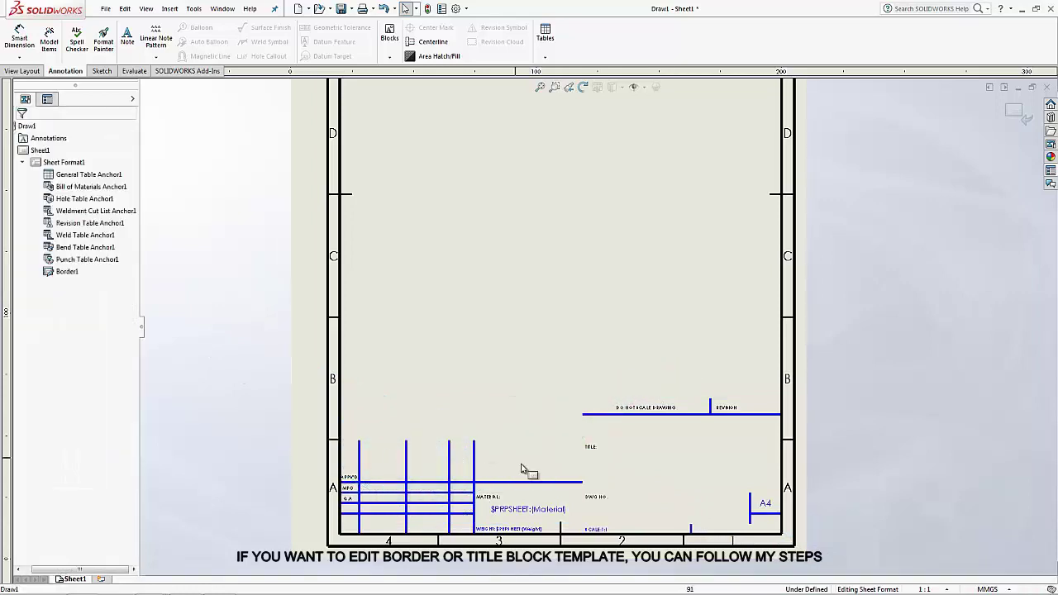
{"action": "scroll", "coordinate": [566, 507], "scroll_direction": "down", "scroll_amount": 2}
{"action": "scroll", "coordinate": [689, 370], "scroll_direction": "down", "scroll_amount": 3}
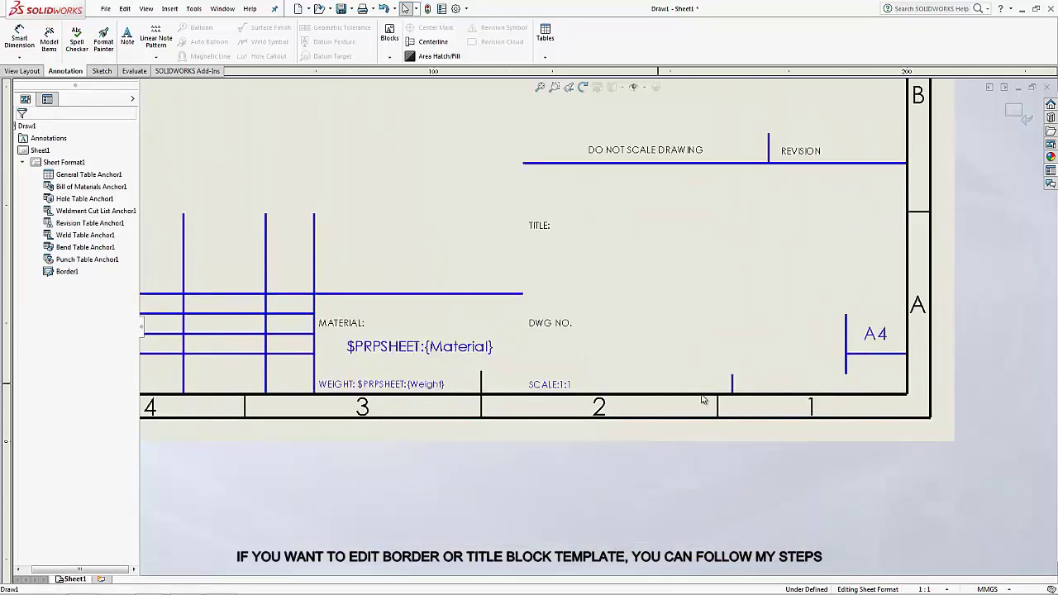
{"action": "left_click_drag", "start_coordinate": [579, 308], "coordinate": [237, 229]}
{"action": "key", "text": "Delete"}
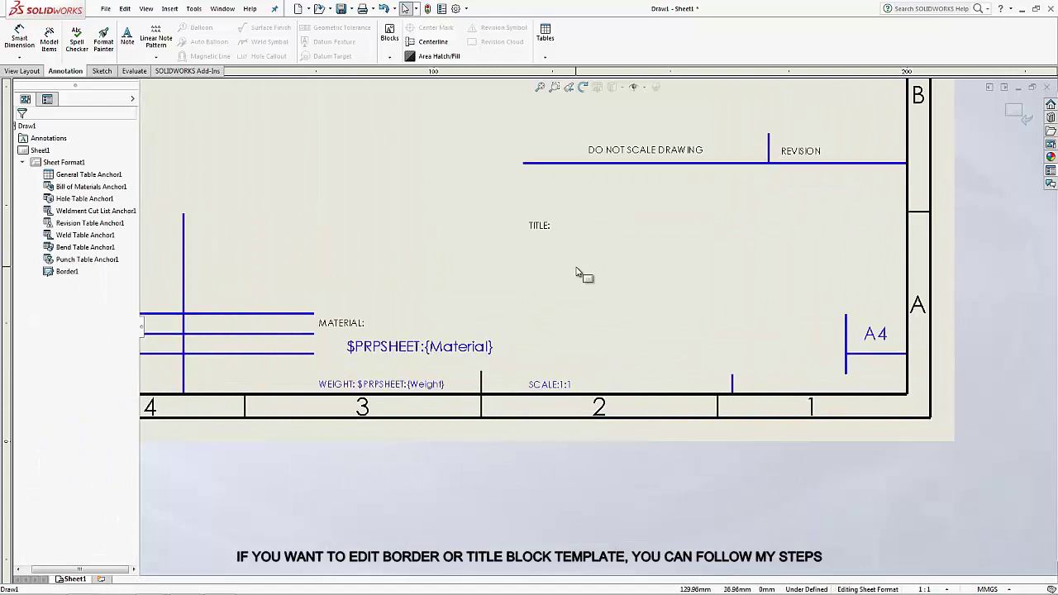
Step: Delete the Material, Weight, Scale, APPV'D, MFG and Q.A notes and the blue title block lines
{"action": "mouse_move", "coordinate": [577, 271]}
{"action": "left_mouse_down"}
{"action": "mouse_move", "coordinate": [344, 400]}
{"action": "mouse_move", "coordinate": [141, 236]}
{"action": "left_mouse_up"}
{"action": "key", "text": "Delete"}
{"action": "scroll", "coordinate": [420, 359], "scroll_direction": "up", "scroll_amount": 2}
{"action": "left_click_drag", "start_coordinate": [421, 354], "coordinate": [199, 210]}
{"action": "key", "text": "Delete"}
{"action": "left_click_drag", "start_coordinate": [353, 213], "coordinate": [476, 340]}
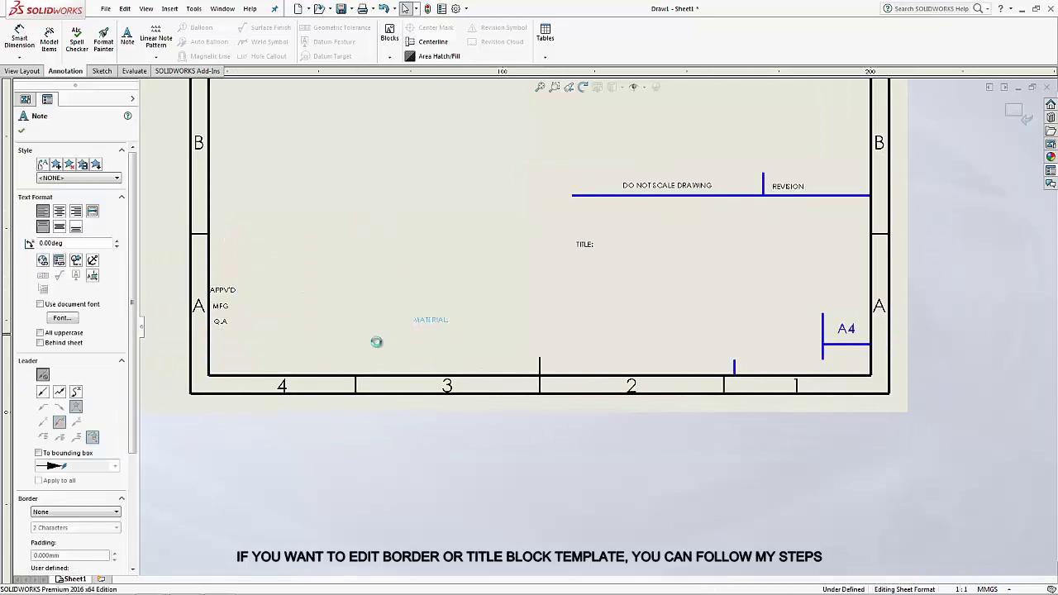
{"action": "key", "text": "Delete"}
{"action": "left_click_drag", "start_coordinate": [291, 263], "coordinate": [198, 419]}
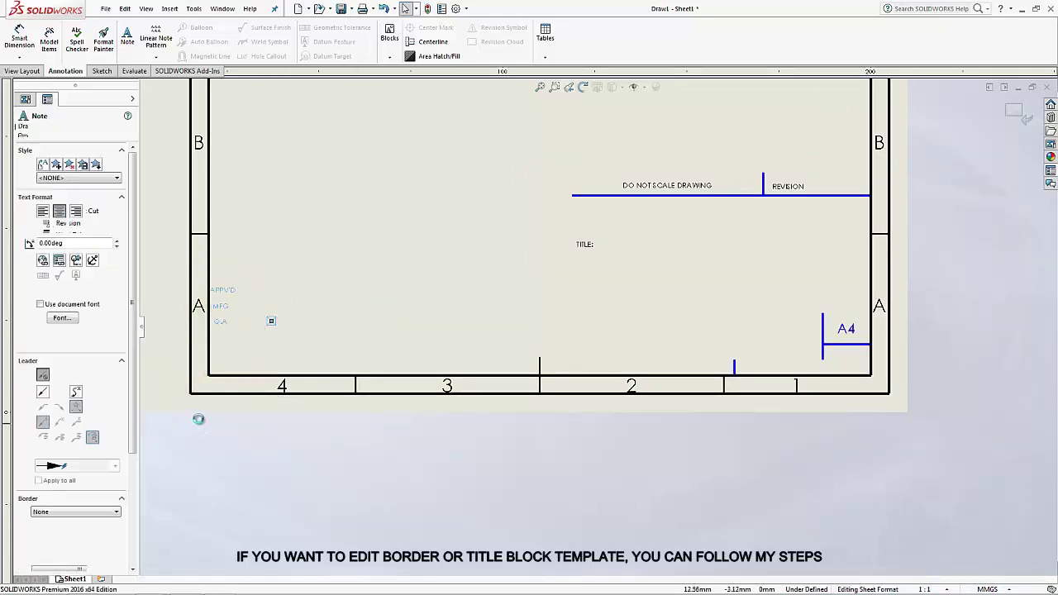
{"action": "key", "text": "Delete"}
Step: Delete the remaining lines and the TITLE, DO NOT SCALE DRAWING and REVISION notes
{"action": "left_click_drag", "start_coordinate": [508, 165], "coordinate": [789, 509]}
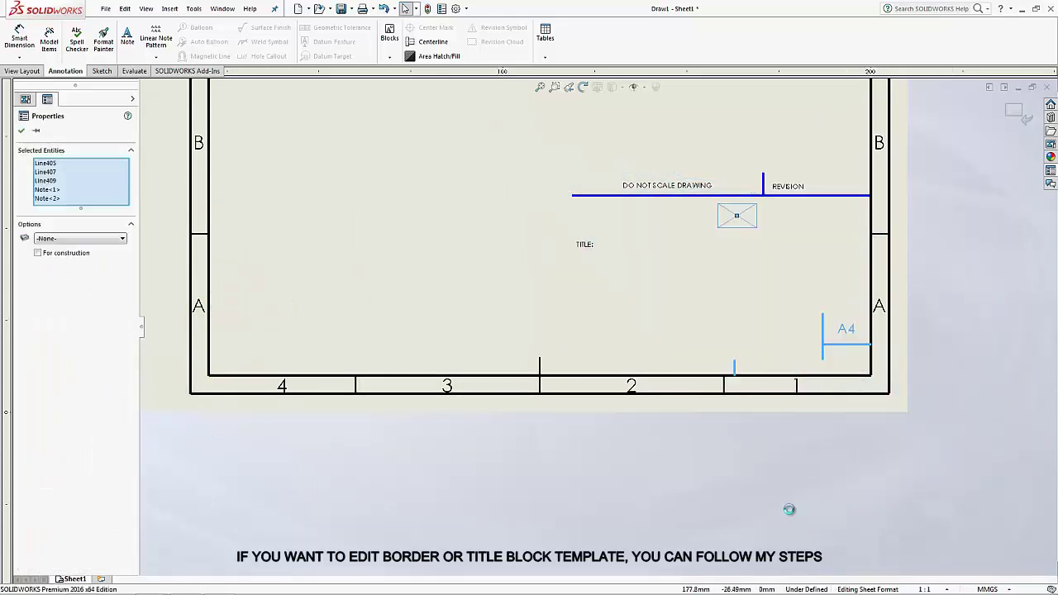
{"action": "key", "text": "Delete"}
{"action": "mouse_move", "coordinate": [719, 319]}
{"action": "left_mouse_down"}
{"action": "mouse_move", "coordinate": [355, 193]}
{"action": "mouse_move", "coordinate": [408, 206]}
{"action": "left_mouse_up"}
{"action": "key", "text": "Delete"}
{"action": "left_click_drag", "start_coordinate": [492, 149], "coordinate": [934, 218]}
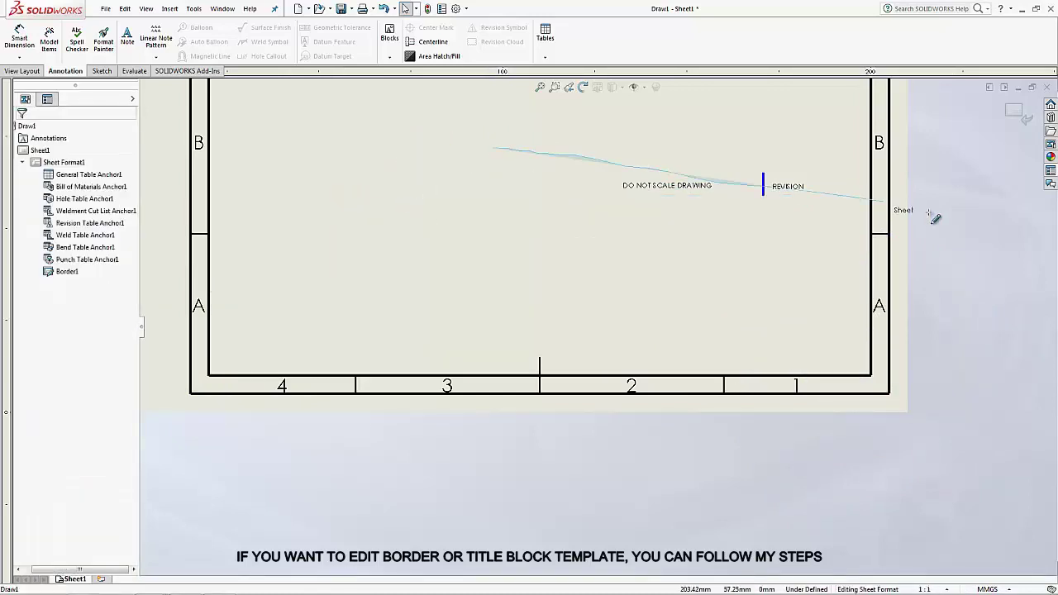
{"action": "mouse_move", "coordinate": [826, 238]}
{"action": "left_mouse_down"}
{"action": "mouse_move", "coordinate": [449, 136]}
{"action": "mouse_move", "coordinate": [901, 149]}
{"action": "mouse_move", "coordinate": [893, 161]}
{"action": "left_mouse_up"}
{"action": "key", "text": "Delete"}
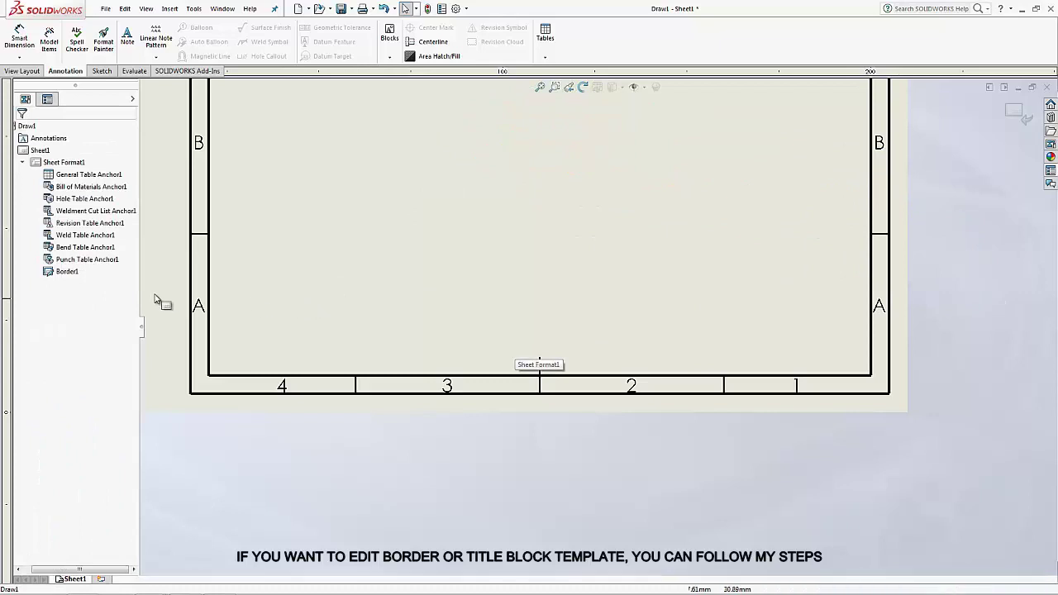
Step: Delete Border1 from the FeatureManager tree and confirm the deletion
{"action": "right_click", "coordinate": [66, 271]}
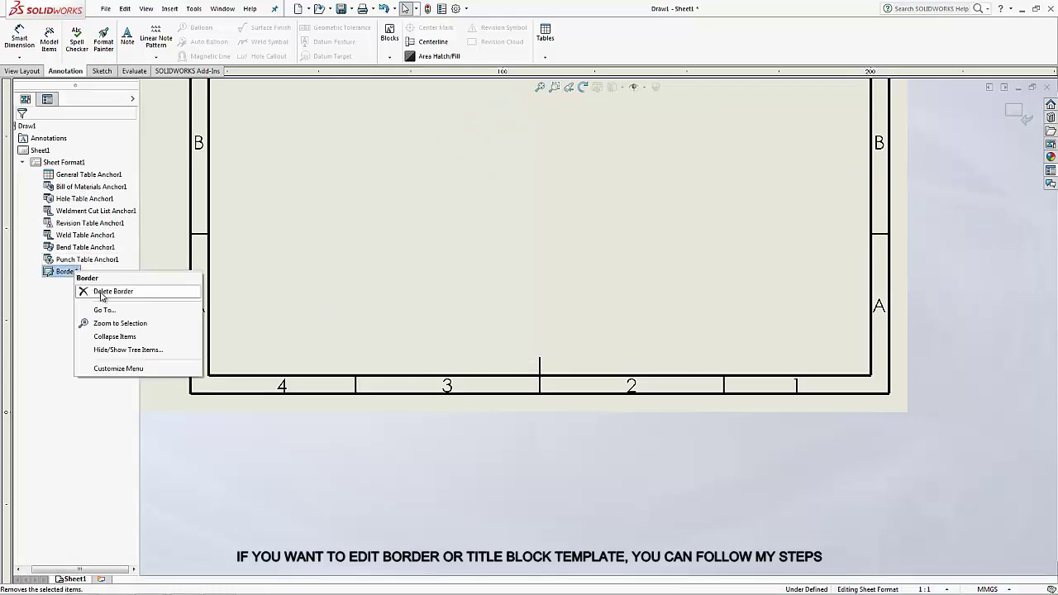
{"action": "left_click", "coordinate": [101, 292]}
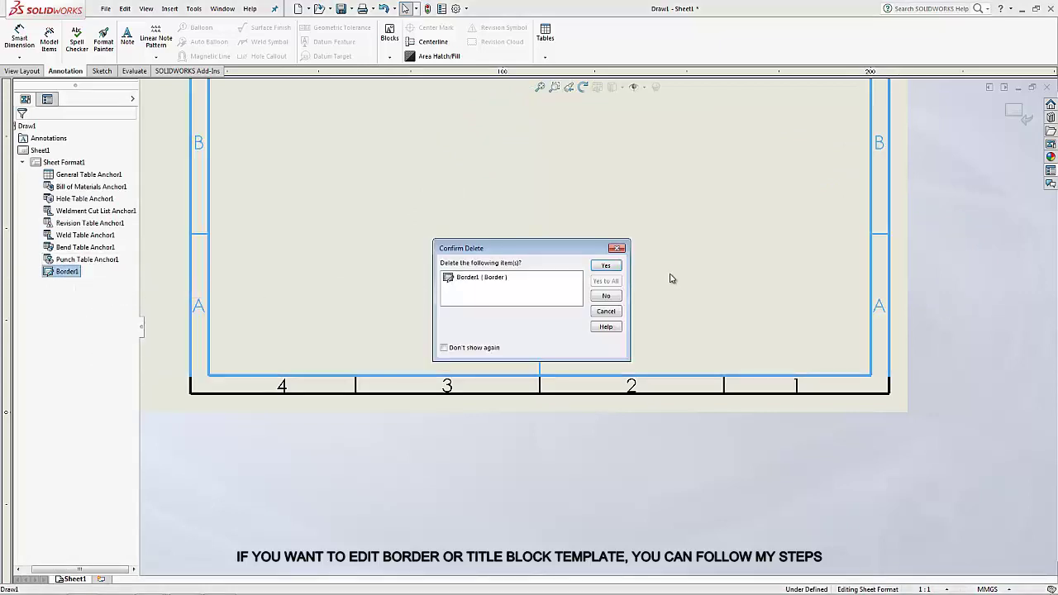
{"action": "left_click", "coordinate": [605, 267]}
{"action": "scroll", "coordinate": [612, 281], "scroll_direction": "up", "scroll_amount": 3}
{"action": "scroll", "coordinate": [620, 289], "scroll_direction": "up", "scroll_amount": 3}
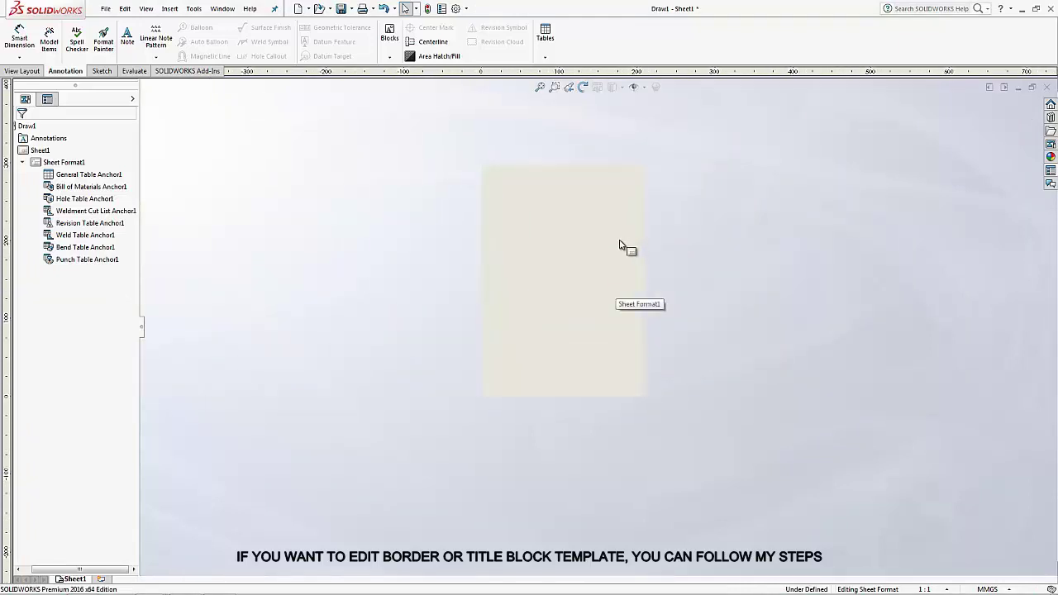
{"action": "scroll", "coordinate": [621, 245], "scroll_direction": "down", "scroll_amount": 1}
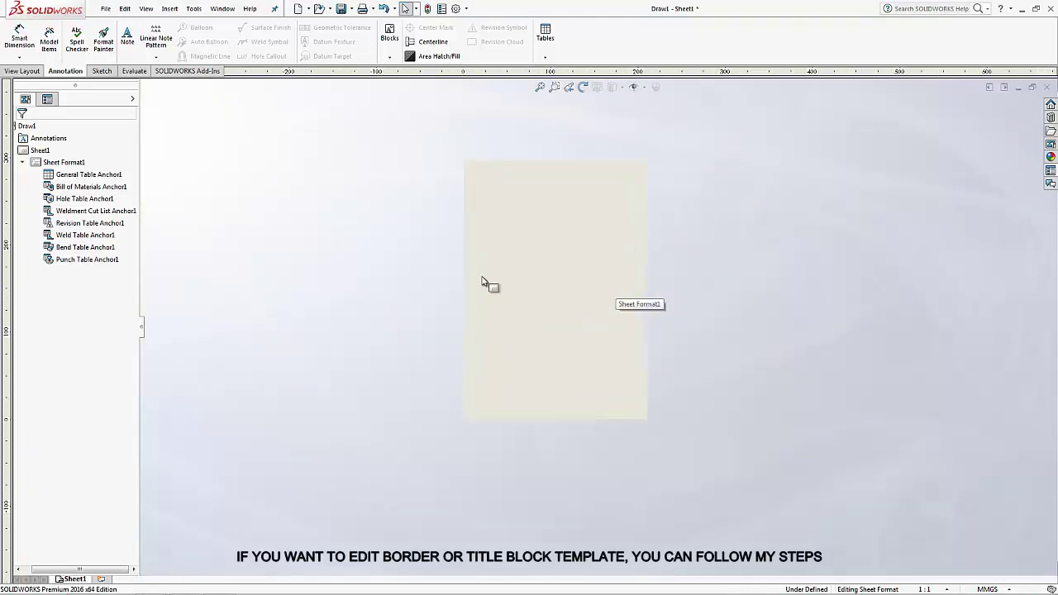
Step: Draw a corner rectangle from one sheet corner to the opposite corner
{"action": "left_click", "coordinate": [101, 71]}
{"action": "left_click", "coordinate": [47, 42]}
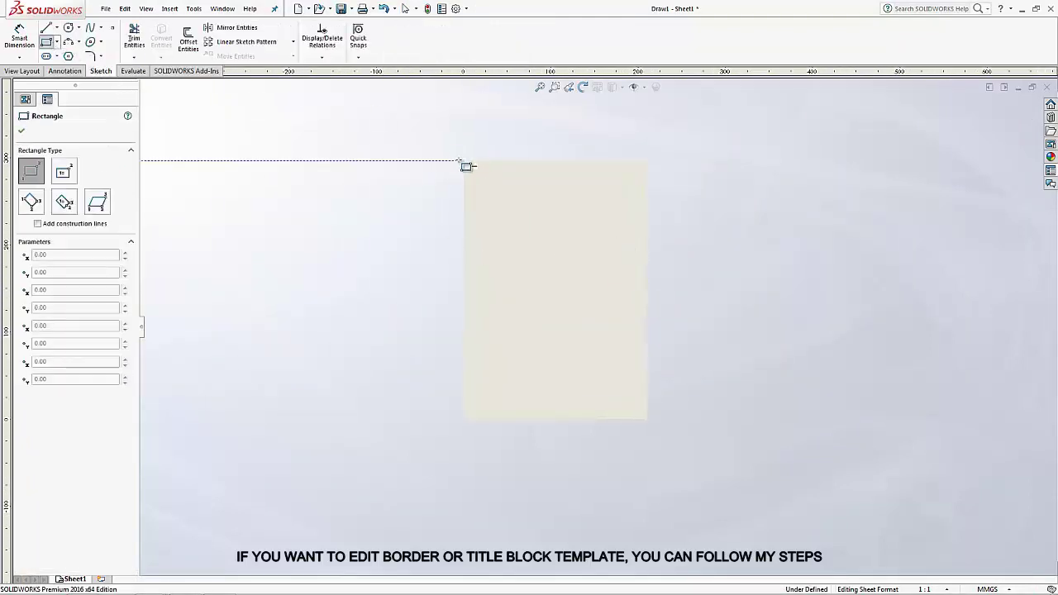
{"action": "left_click", "coordinate": [465, 160]}
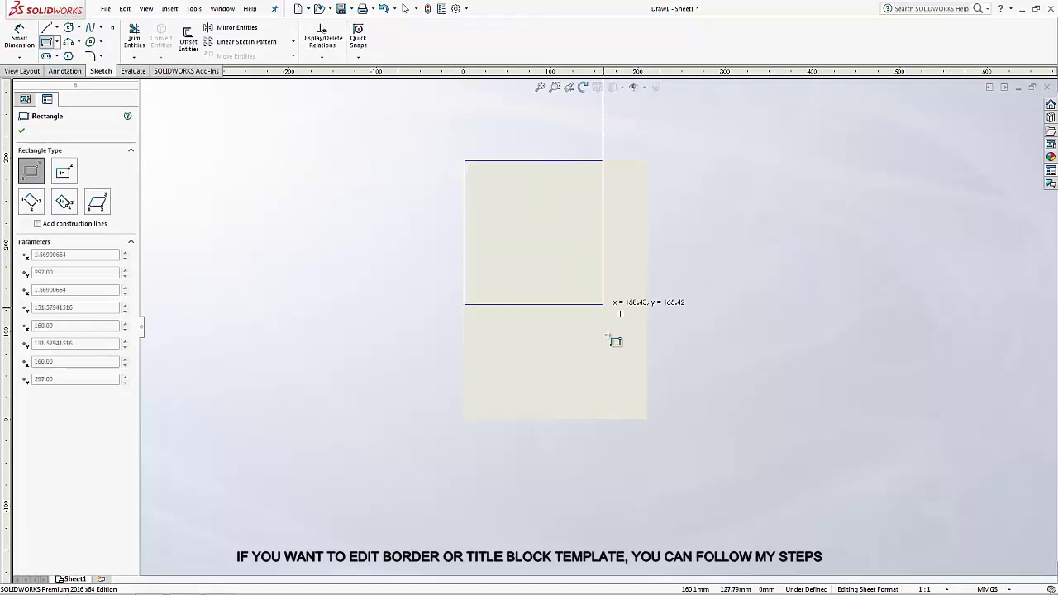
{"action": "left_click", "coordinate": [651, 419]}
Step: Dimension the rectangle to 210 mm wide and 297 mm tall
{"action": "left_click", "coordinate": [19, 37]}
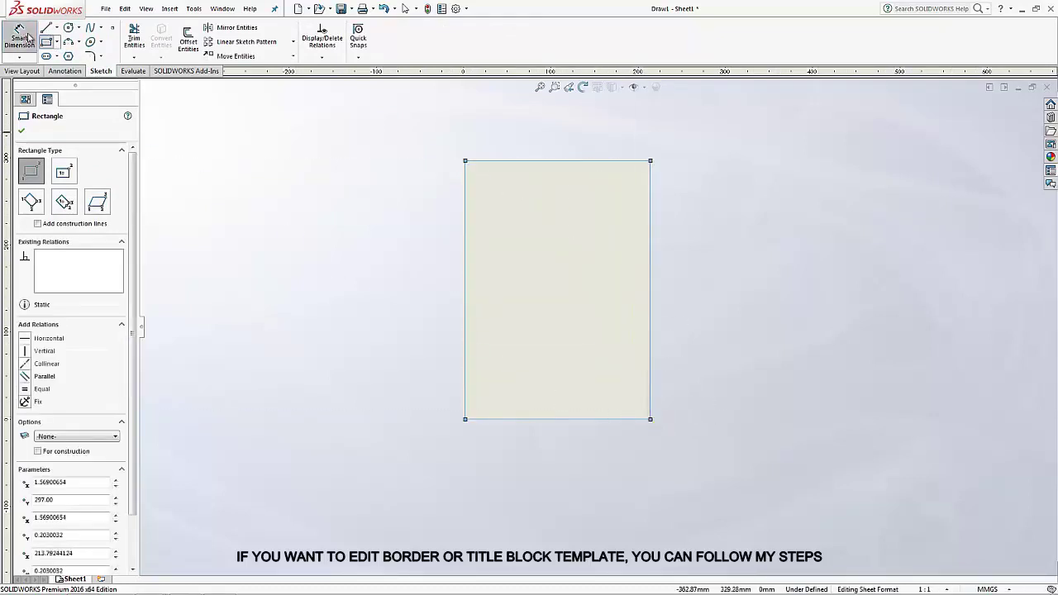
{"action": "left_click", "coordinate": [510, 160]}
{"action": "left_click", "coordinate": [507, 146]}
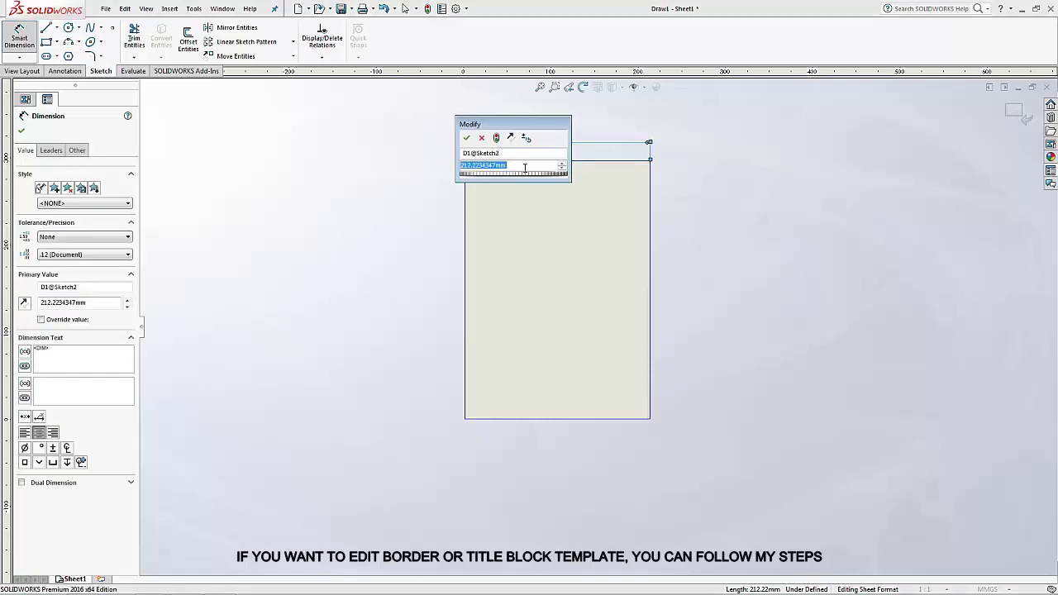
{"action": "type", "text": "210"}
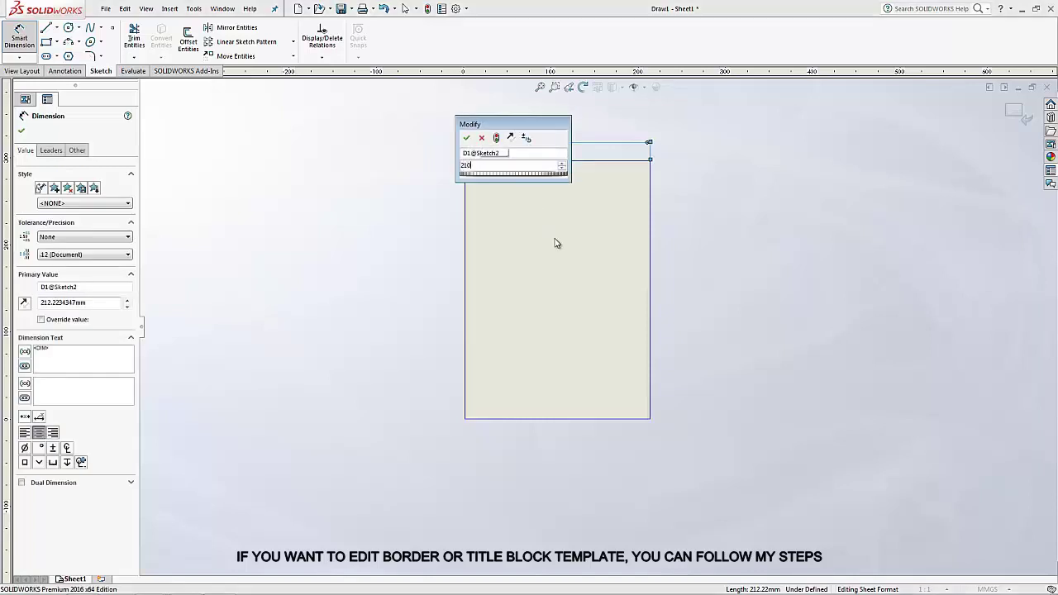
{"action": "left_click", "coordinate": [466, 138]}
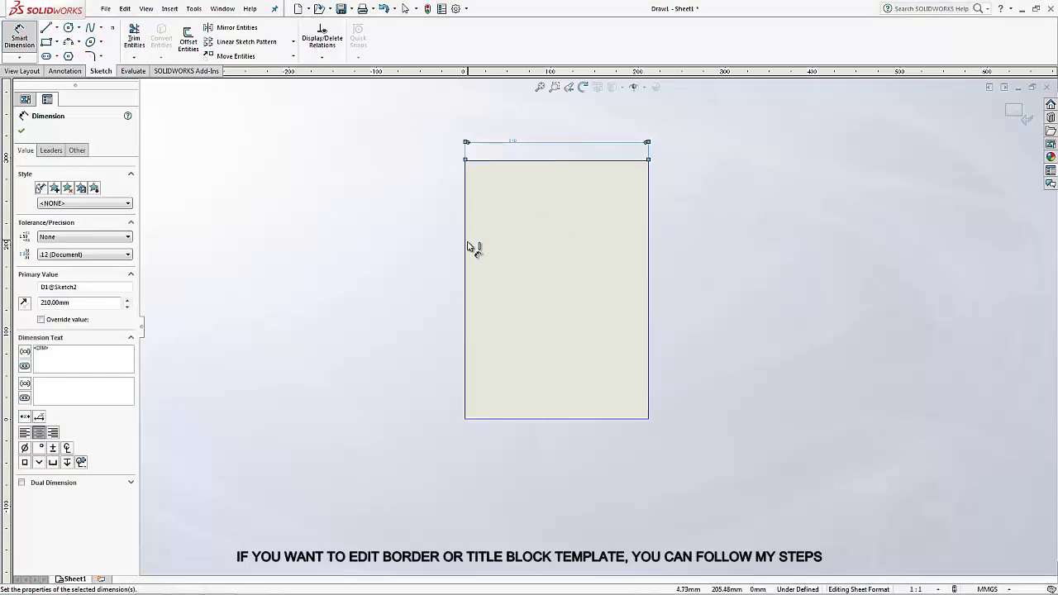
{"action": "left_click", "coordinate": [465, 248]}
{"action": "left_click", "coordinate": [443, 258]}
{"action": "type", "text": "297"}
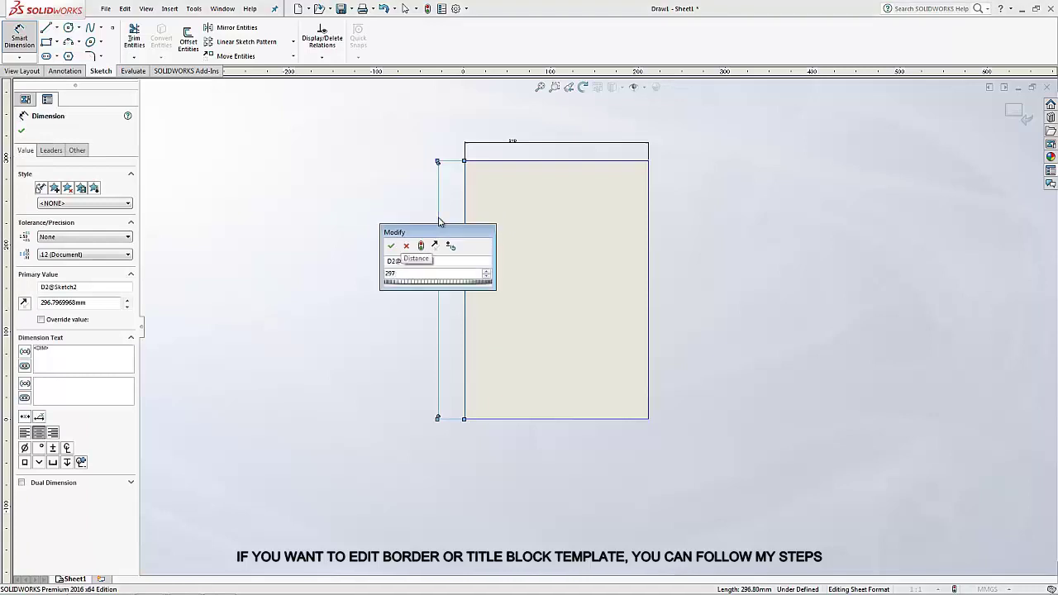
{"action": "key", "text": "Return"}
{"action": "right_click", "coordinate": [210, 163]}
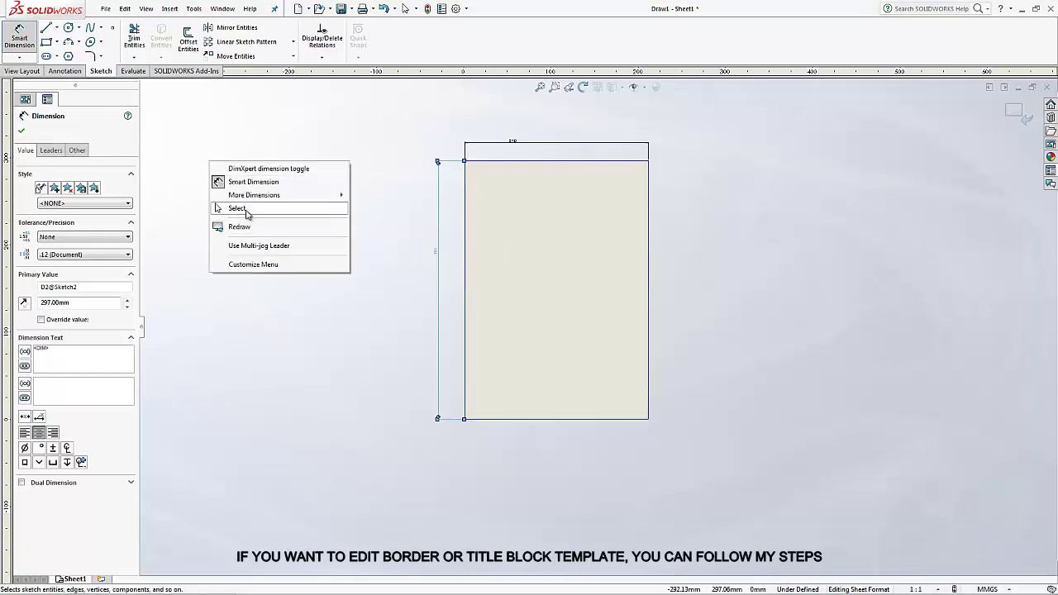
{"action": "left_click", "coordinate": [246, 212]}
{"action": "scroll", "coordinate": [493, 419], "scroll_direction": "down", "scroll_amount": 3}
{"action": "scroll", "coordinate": [465, 411], "scroll_direction": "down", "scroll_amount": 2}
Step: Set the rectangle's lower-left corner point to X = 0
{"action": "left_click", "coordinate": [461, 402]}
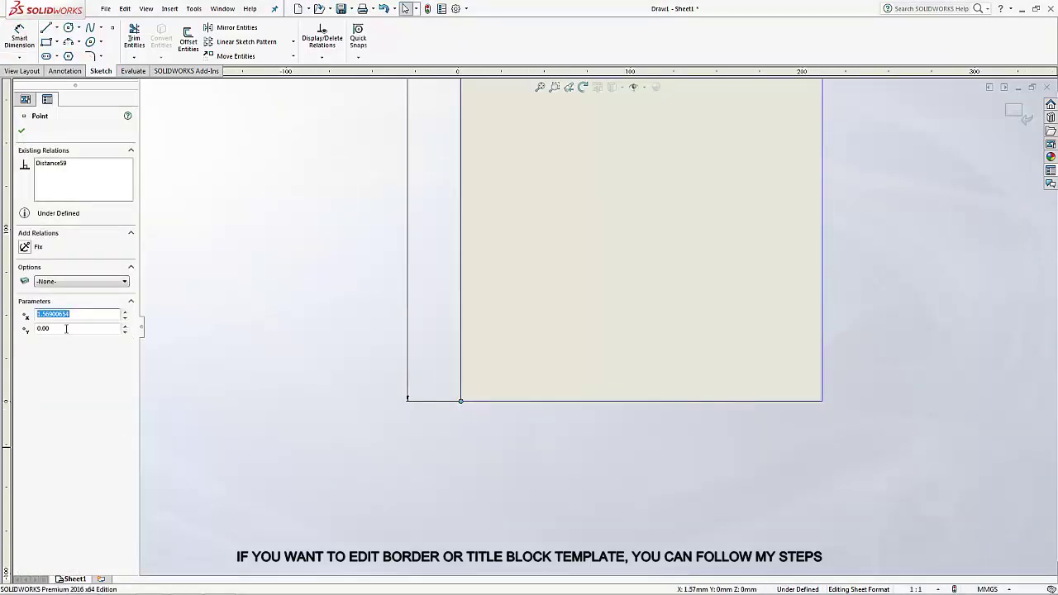
{"action": "type", "text": "0"}
{"action": "key", "text": "Return"}
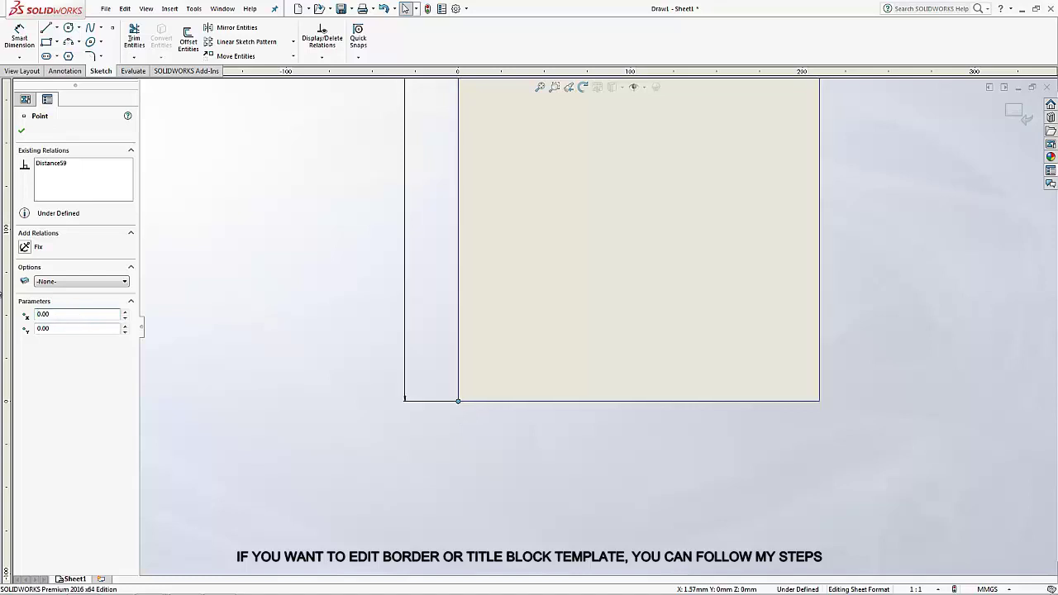
{"action": "left_click", "coordinate": [22, 132]}
{"action": "scroll", "coordinate": [606, 327], "scroll_direction": "up", "scroll_amount": 3}
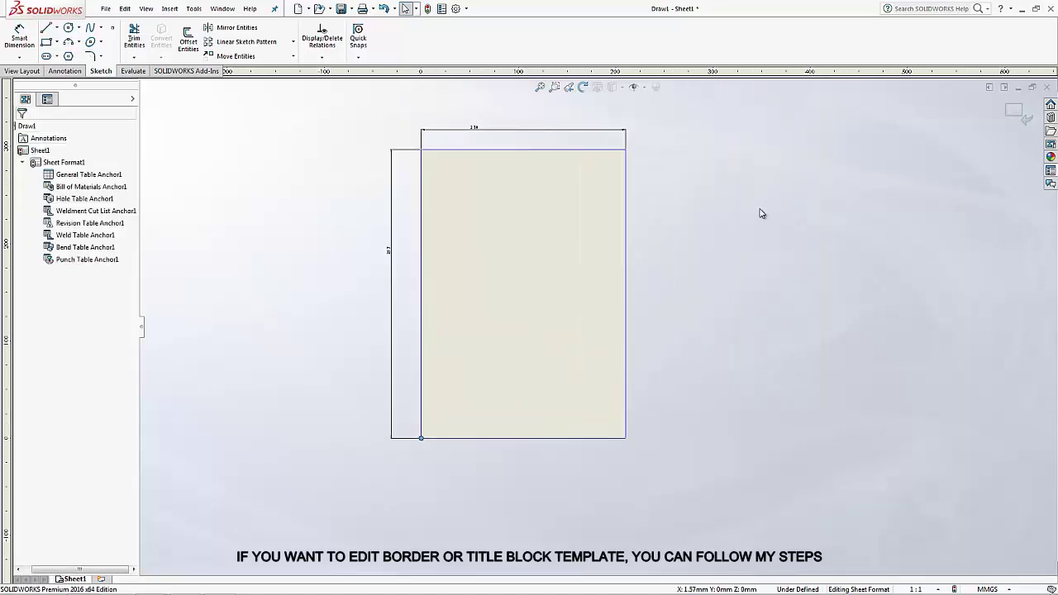
Step: Apply a Fix relation to the left, top, right and bottom lines of the rectangle
{"action": "left_click", "coordinate": [454, 132]}
{"action": "left_click", "coordinate": [398, 160]}
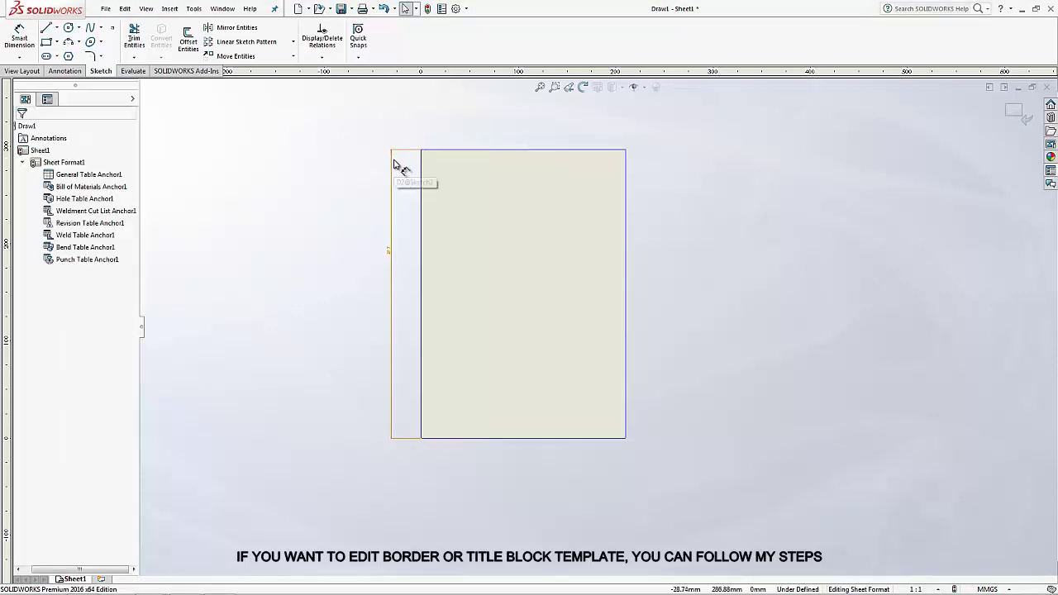
{"action": "left_click", "coordinate": [422, 165]}
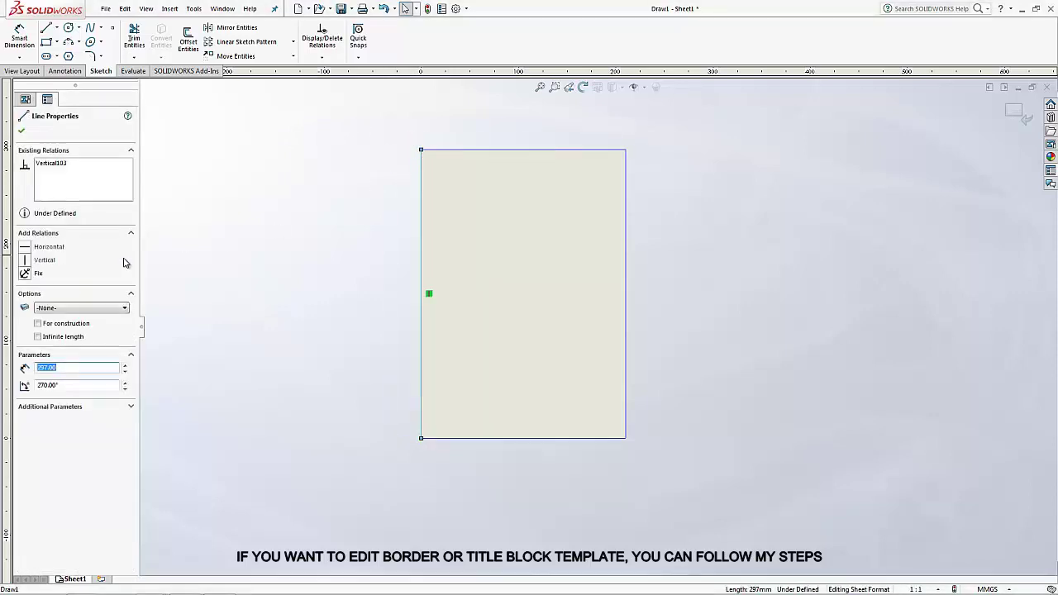
{"action": "left_click", "coordinate": [26, 275]}
{"action": "left_click", "coordinate": [517, 151]}
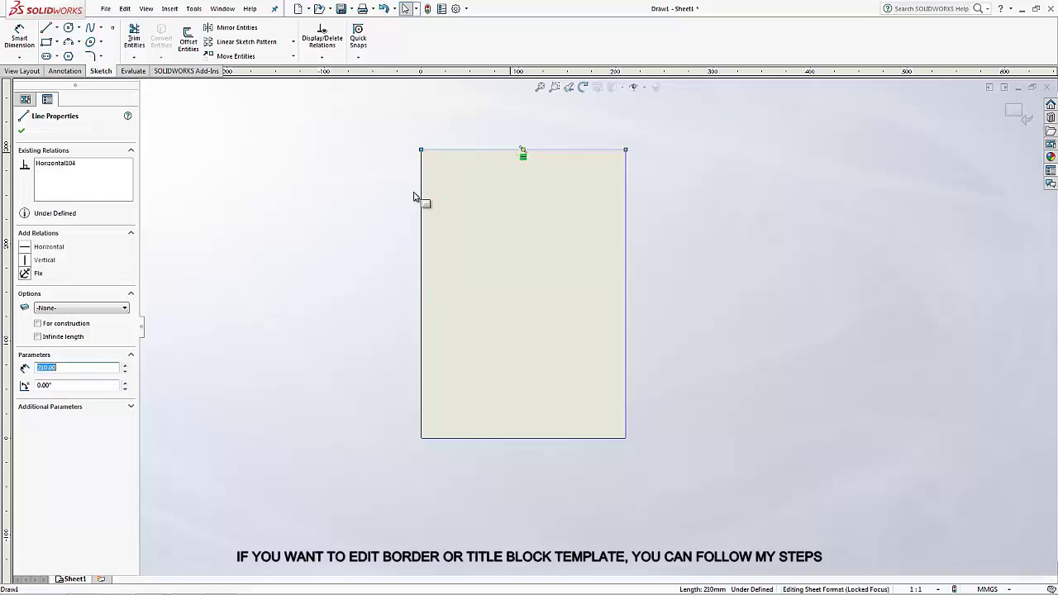
{"action": "left_click", "coordinate": [626, 276]}
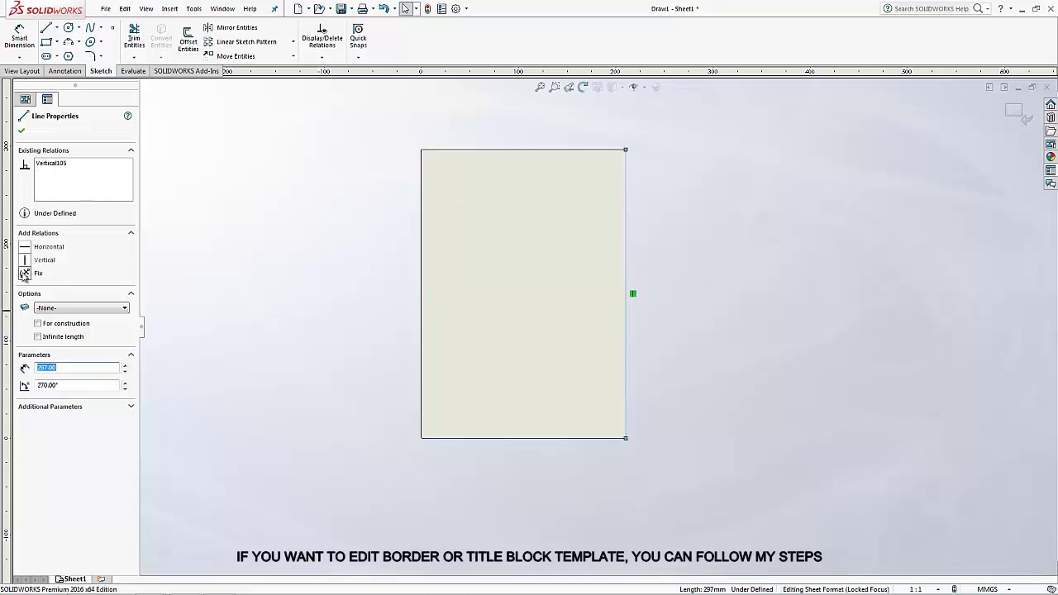
{"action": "left_click", "coordinate": [26, 274]}
{"action": "left_click", "coordinate": [567, 438]}
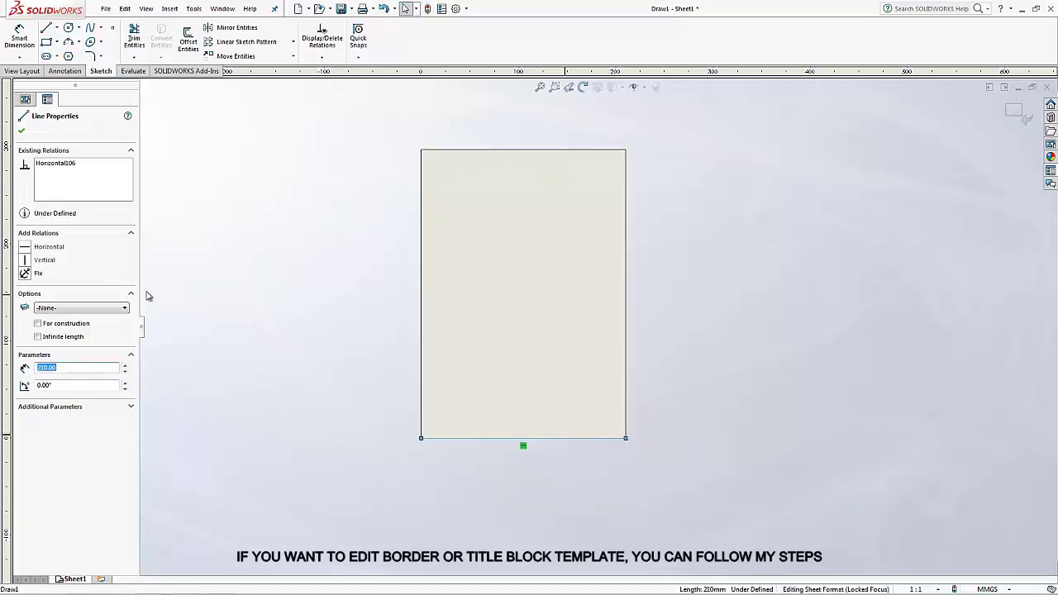
{"action": "left_click", "coordinate": [25, 274]}
{"action": "left_click", "coordinate": [351, 230]}
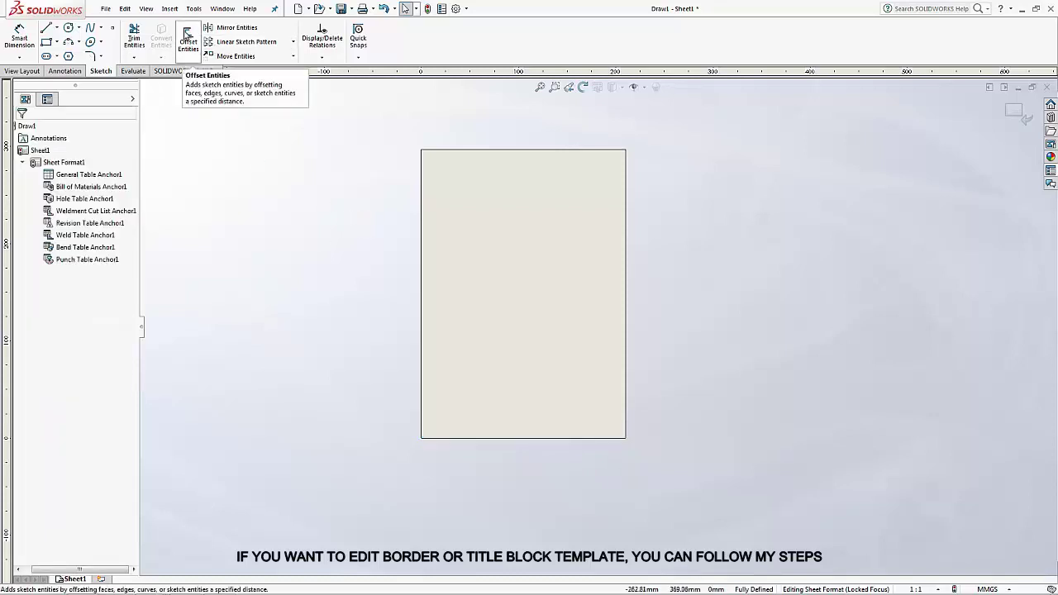
Step: Offset the sheet outline 2 mm inward to create an inner border
{"action": "left_click", "coordinate": [186, 38]}
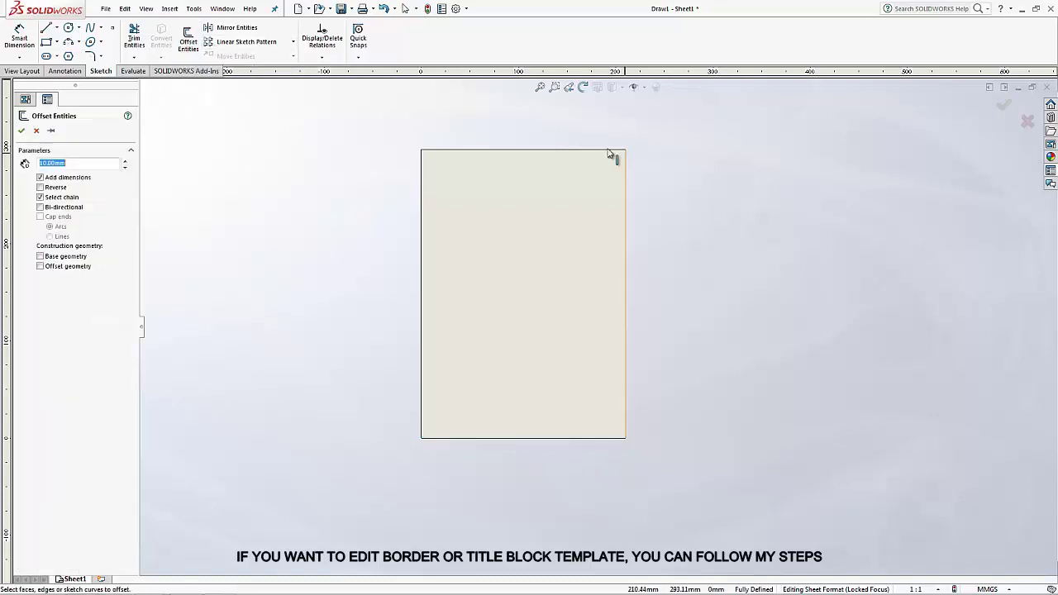
{"action": "left_click", "coordinate": [526, 151]}
{"action": "left_click", "coordinate": [525, 195]}
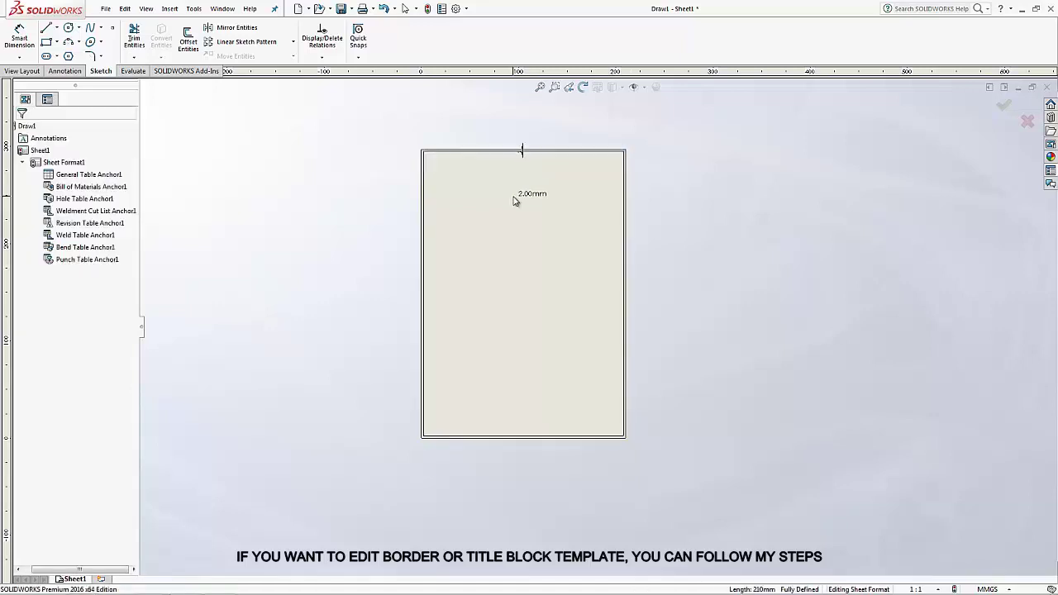
{"action": "scroll", "coordinate": [598, 156], "scroll_direction": "down", "scroll_amount": 2}
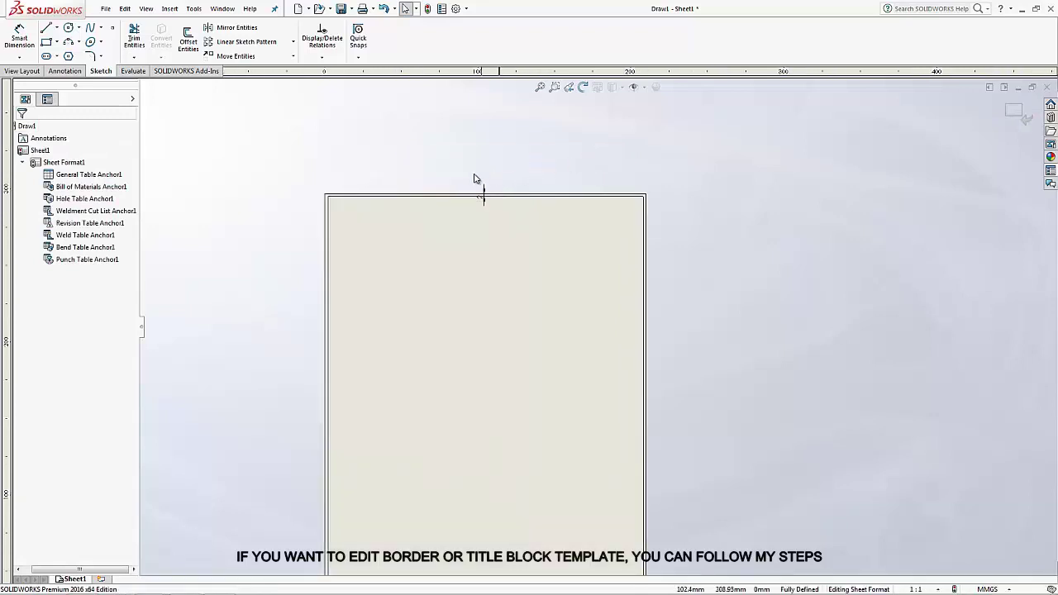
{"action": "left_click", "coordinate": [481, 192]}
{"action": "left_click", "coordinate": [495, 237]}
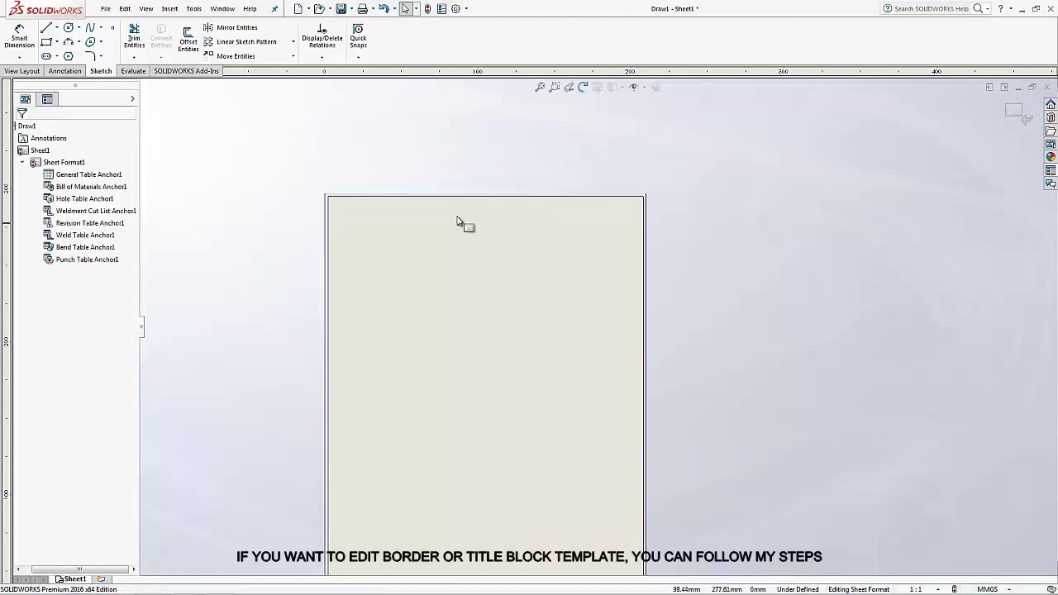
Step: Fix the four inner border lines: top, left, right and bottom
{"action": "left_click", "coordinate": [384, 197]}
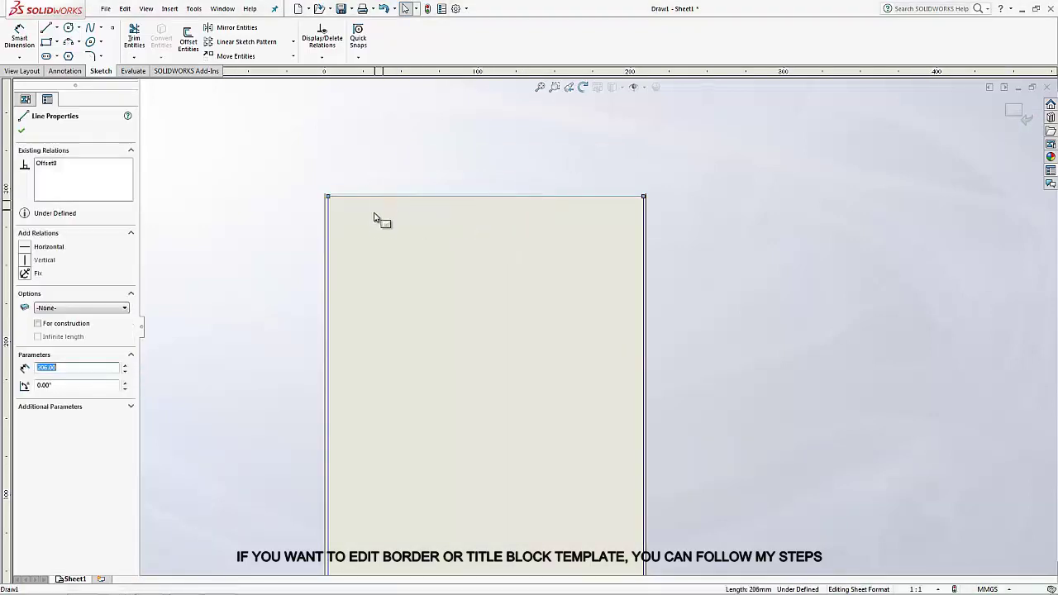
{"action": "left_click", "coordinate": [329, 255], "text": "ctrl"}
{"action": "left_click", "coordinate": [643, 254], "text": "ctrl"}
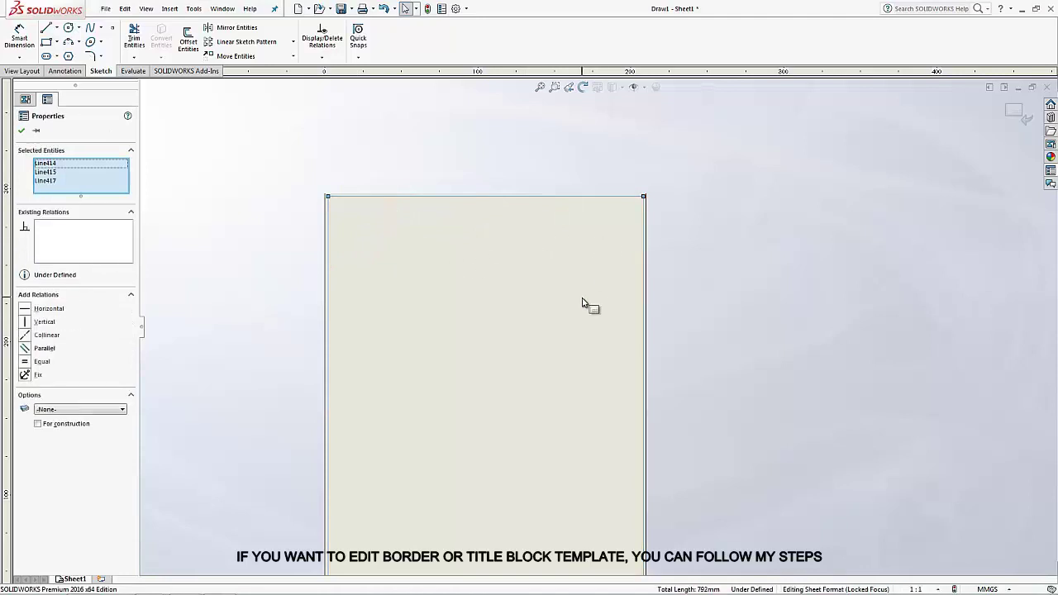
{"action": "scroll", "coordinate": [595, 331], "scroll_direction": "up", "scroll_amount": 3}
{"action": "scroll", "coordinate": [524, 414], "scroll_direction": "down", "scroll_amount": 2}
{"action": "scroll", "coordinate": [515, 412], "scroll_direction": "down", "scroll_amount": 1}
{"action": "left_click", "coordinate": [515, 410], "text": "ctrl"}
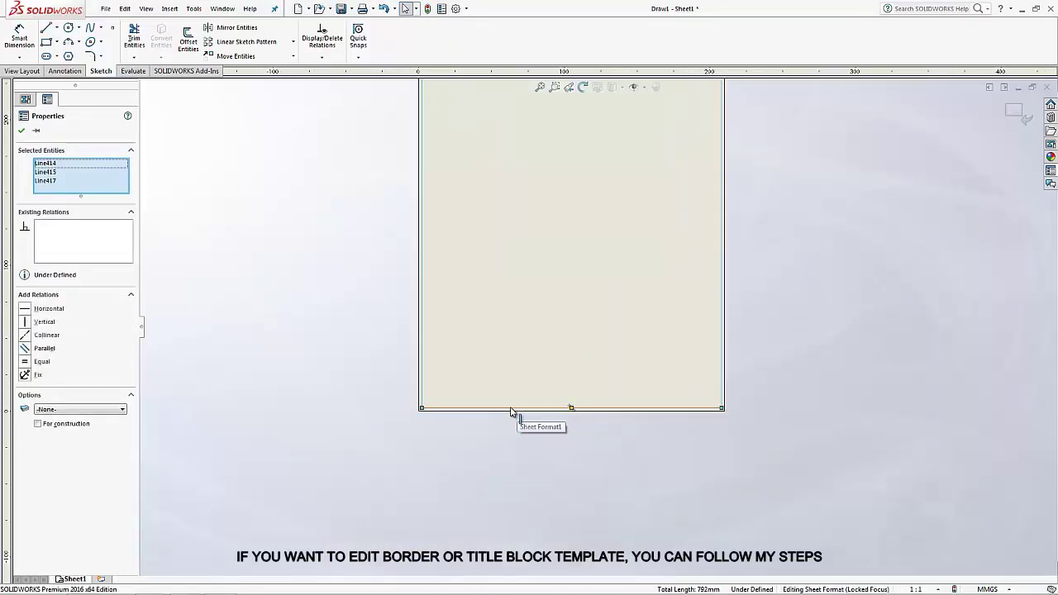
{"action": "left_click", "coordinate": [24, 379]}
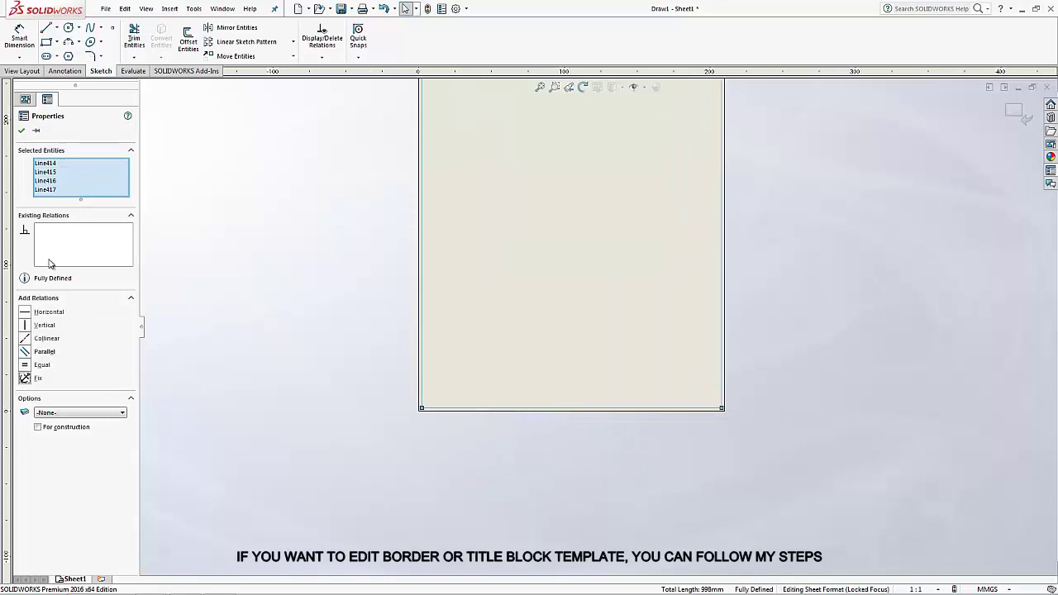
{"action": "left_click", "coordinate": [22, 131]}
{"action": "scroll", "coordinate": [314, 239], "scroll_direction": "up", "scroll_amount": 2}
{"action": "scroll", "coordinate": [579, 170], "scroll_direction": "down", "scroll_amount": 2}
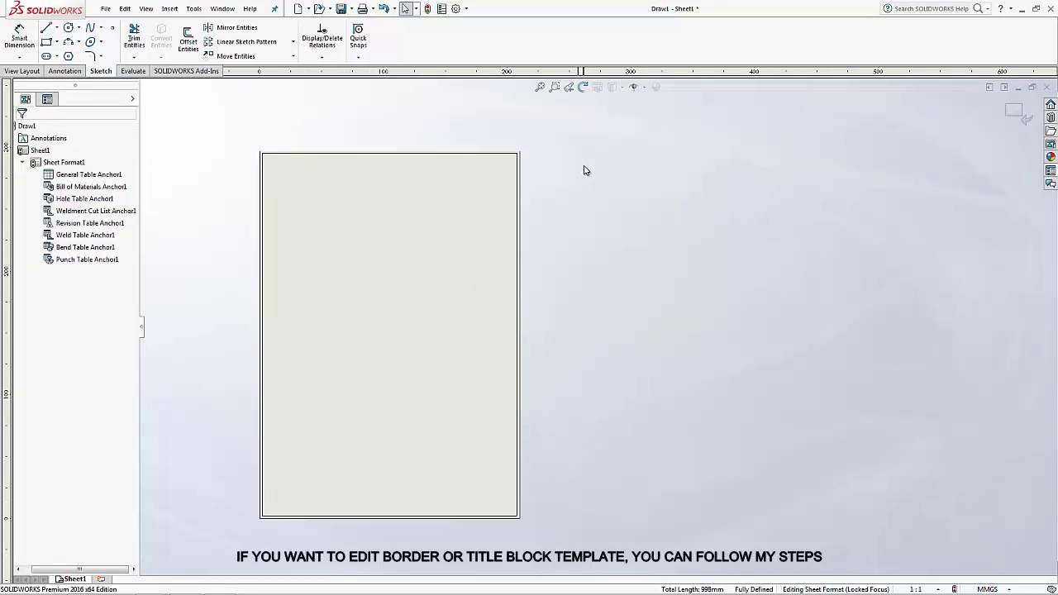
Step: Start a line at the top-left sheet corner, leaving a tiny corner line, and inspect it
{"action": "middle_click_drag", "start_coordinate": [583, 170], "coordinate": [582, 224]}
{"action": "left_click", "coordinate": [46, 28]}
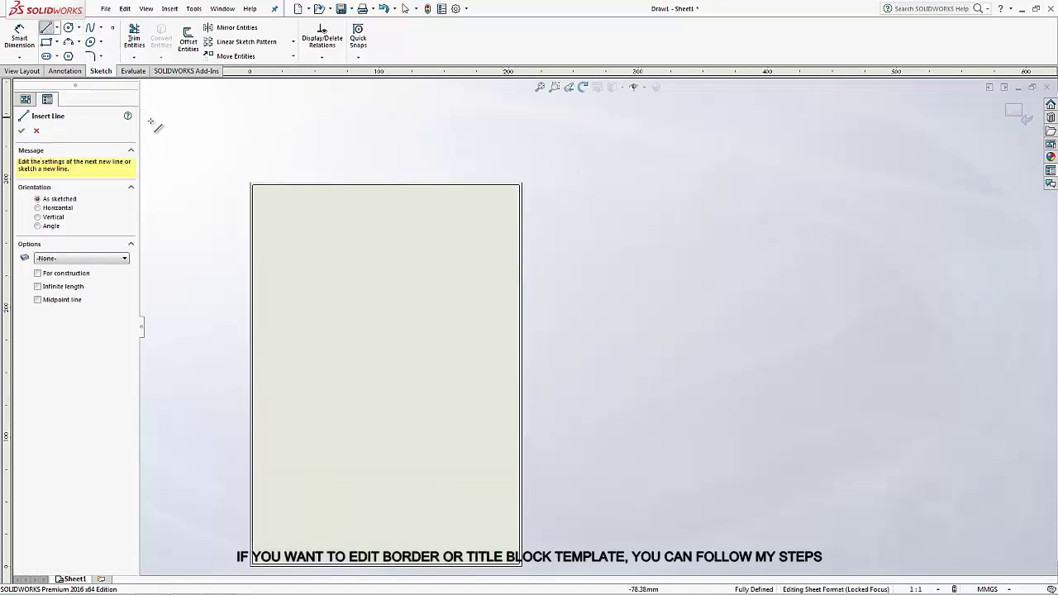
{"action": "left_click_drag", "start_coordinate": [251, 184], "coordinate": [253, 187]}
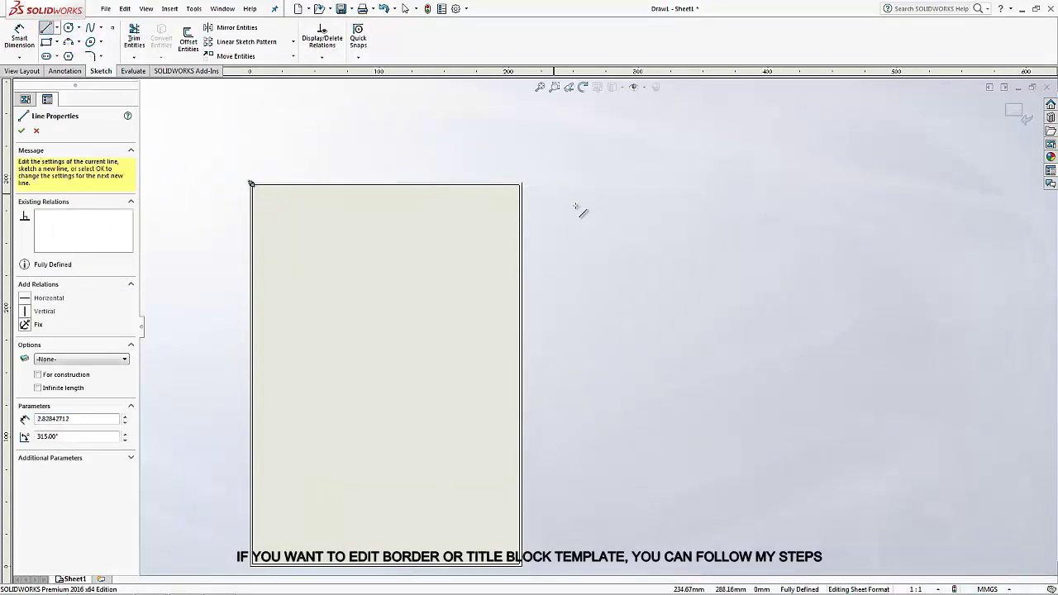
{"action": "key", "text": "Escape"}
{"action": "scroll", "coordinate": [295, 212], "scroll_direction": "down", "scroll_amount": 3}
{"action": "scroll", "coordinate": [330, 227], "scroll_direction": "down", "scroll_amount": 2}
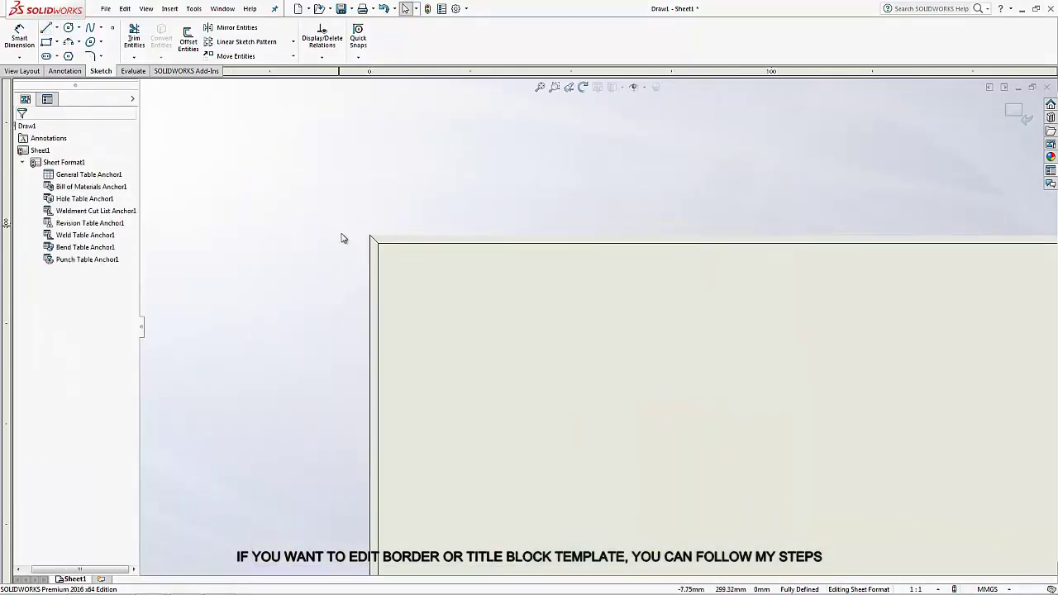
{"action": "left_click", "coordinate": [372, 237]}
{"action": "left_click", "coordinate": [296, 291]}
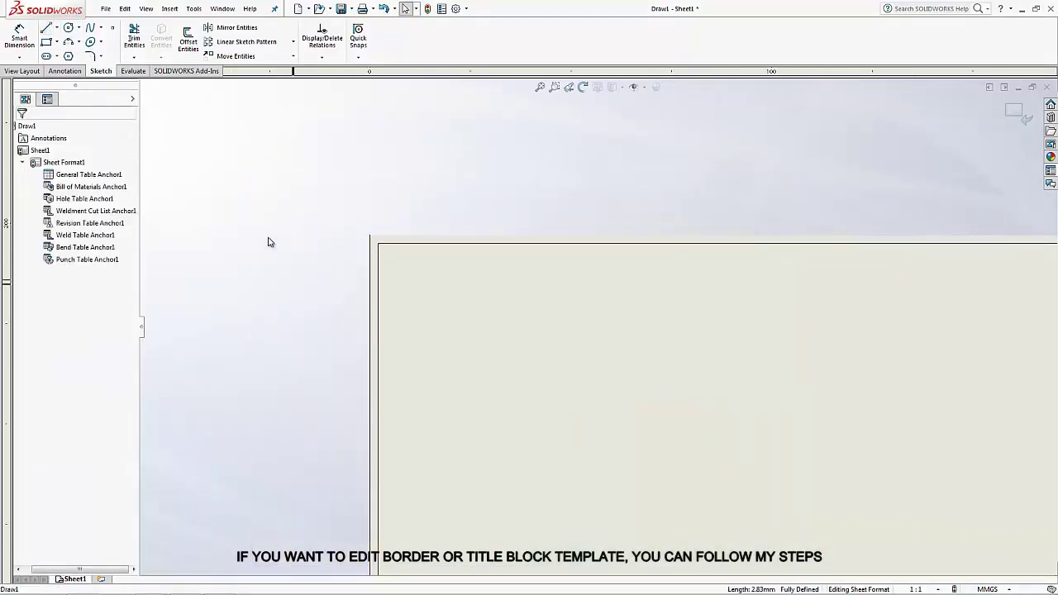
Step: Draw a line from the top-left border corner to the top-right corner
{"action": "left_click", "coordinate": [52, 31]}
{"action": "left_click", "coordinate": [369, 237]}
{"action": "scroll", "coordinate": [703, 265], "scroll_direction": "up", "scroll_amount": 3}
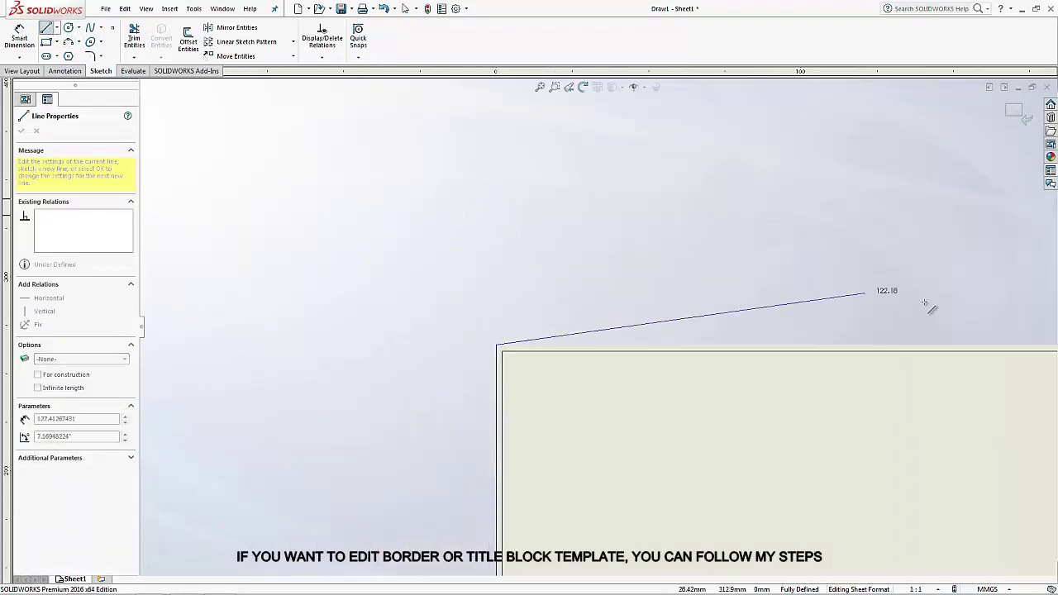
{"action": "scroll", "coordinate": [917, 306], "scroll_direction": "up", "scroll_amount": 2}
{"action": "scroll", "coordinate": [876, 314], "scroll_direction": "down", "scroll_amount": 4}
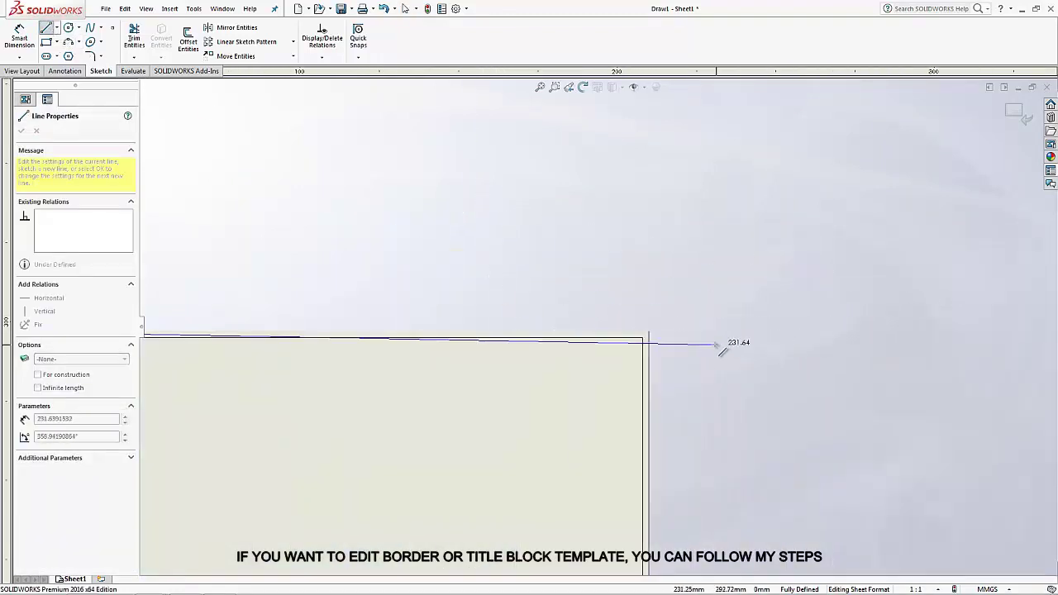
{"action": "left_click", "coordinate": [654, 341]}
{"action": "key", "text": "Escape"}
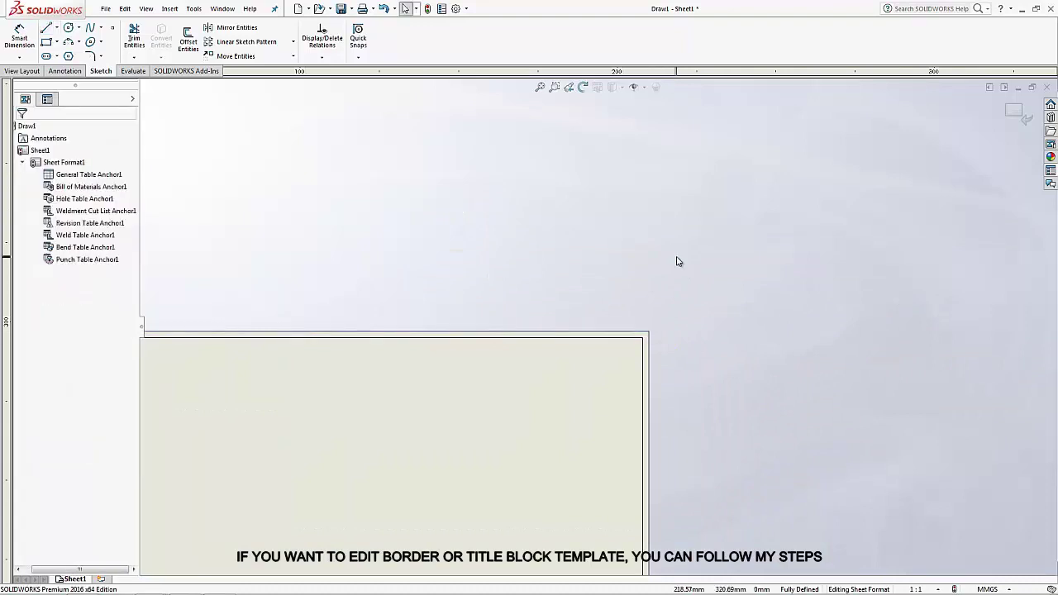
{"action": "scroll", "coordinate": [674, 330], "scroll_direction": "up", "scroll_amount": 5}
{"action": "scroll", "coordinate": [674, 330], "scroll_direction": "up", "scroll_amount": 3}
{"action": "scroll", "coordinate": [668, 411], "scroll_direction": "down", "scroll_amount": 3}
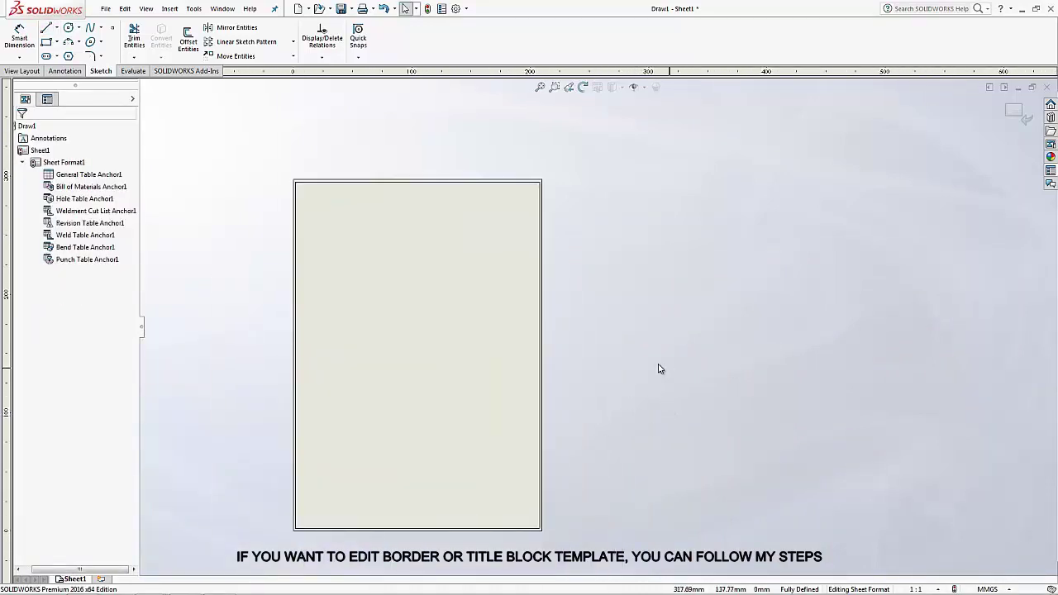
Step: Draw a corner rectangle header strip across the top border and check its 206 mm width
{"action": "left_click", "coordinate": [47, 41]}
{"action": "scroll", "coordinate": [496, 326], "scroll_direction": "down", "scroll_amount": 1}
{"action": "scroll", "coordinate": [461, 262], "scroll_direction": "down", "scroll_amount": 1}
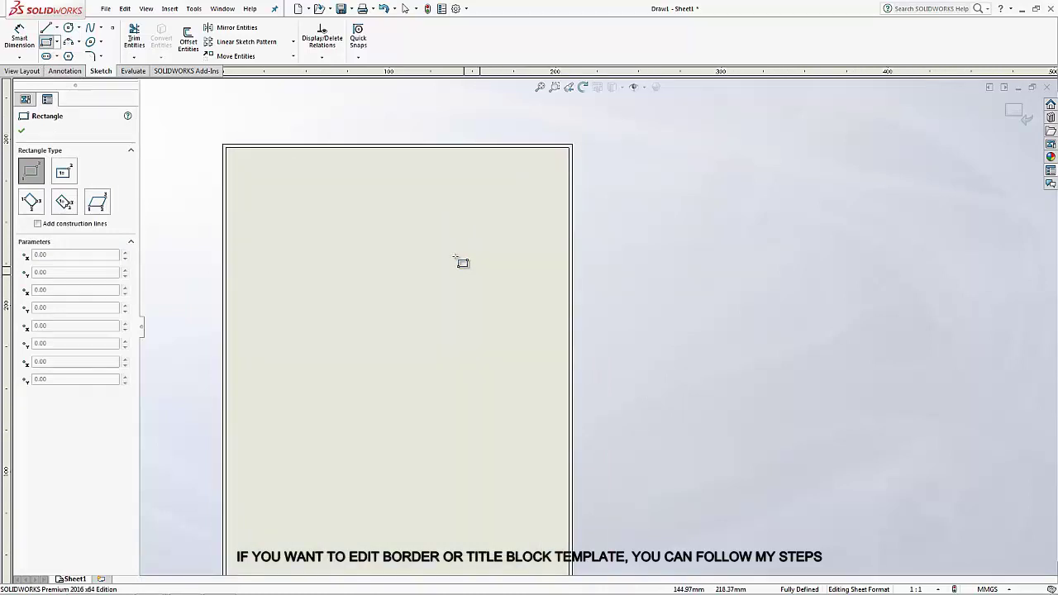
{"action": "left_click", "coordinate": [228, 147]}
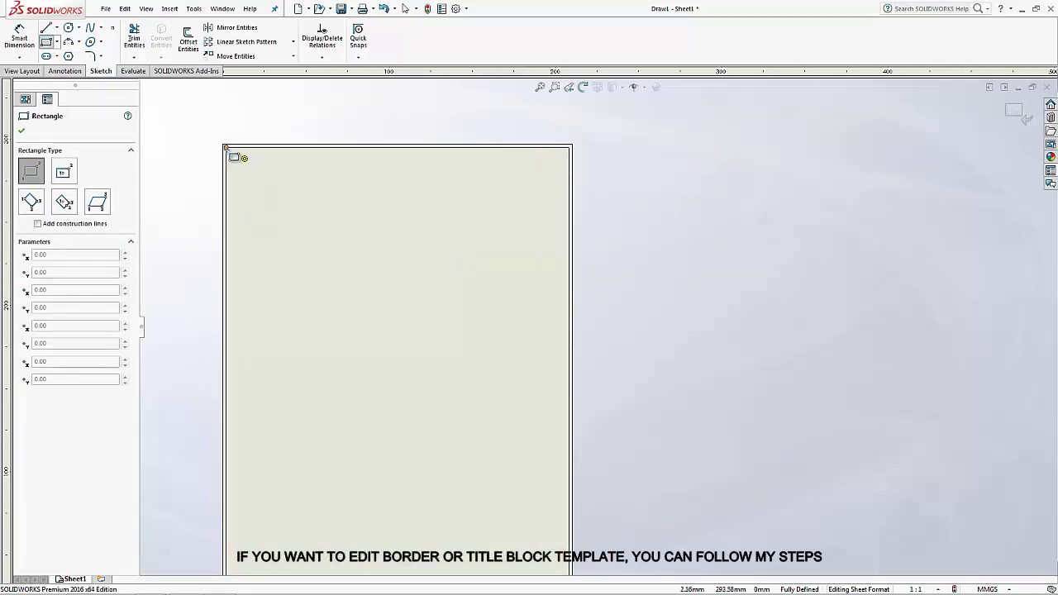
{"action": "left_click", "coordinate": [570, 178]}
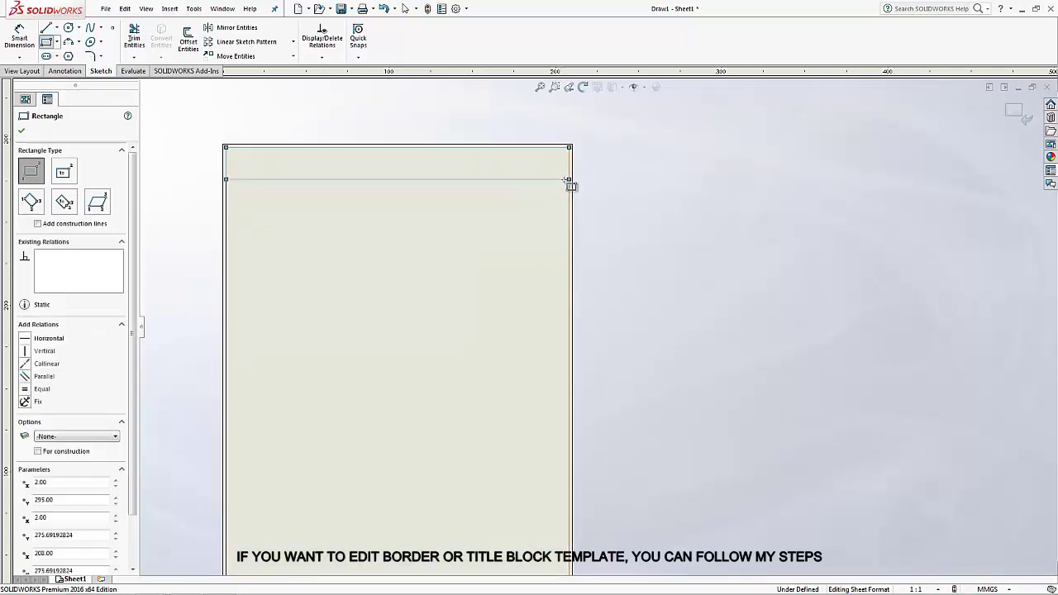
{"action": "right_click", "coordinate": [491, 217]}
{"action": "left_click", "coordinate": [507, 224]}
{"action": "left_click", "coordinate": [19, 34]}
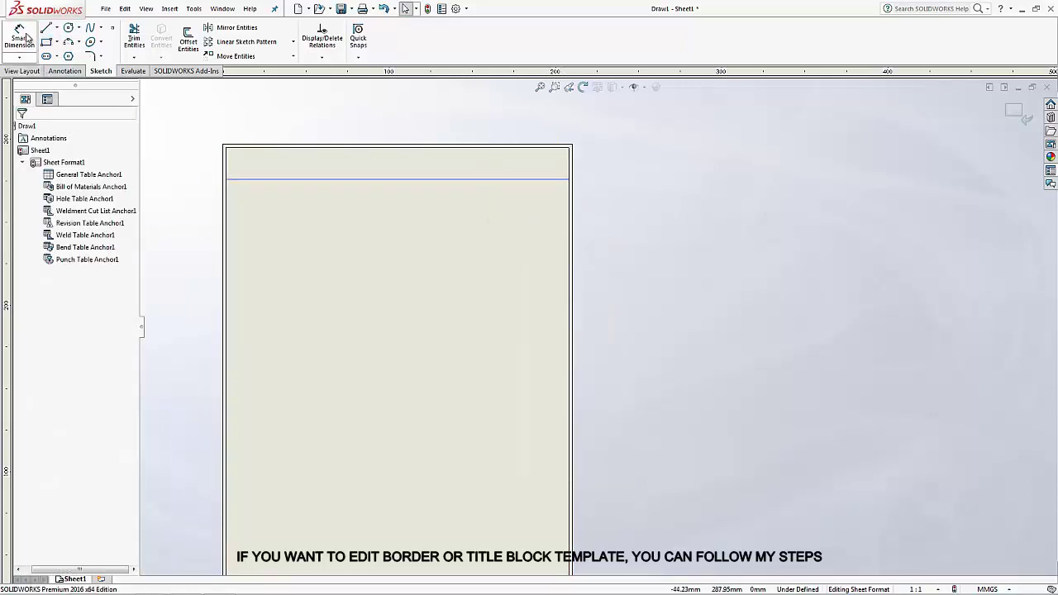
{"action": "left_click", "coordinate": [294, 180]}
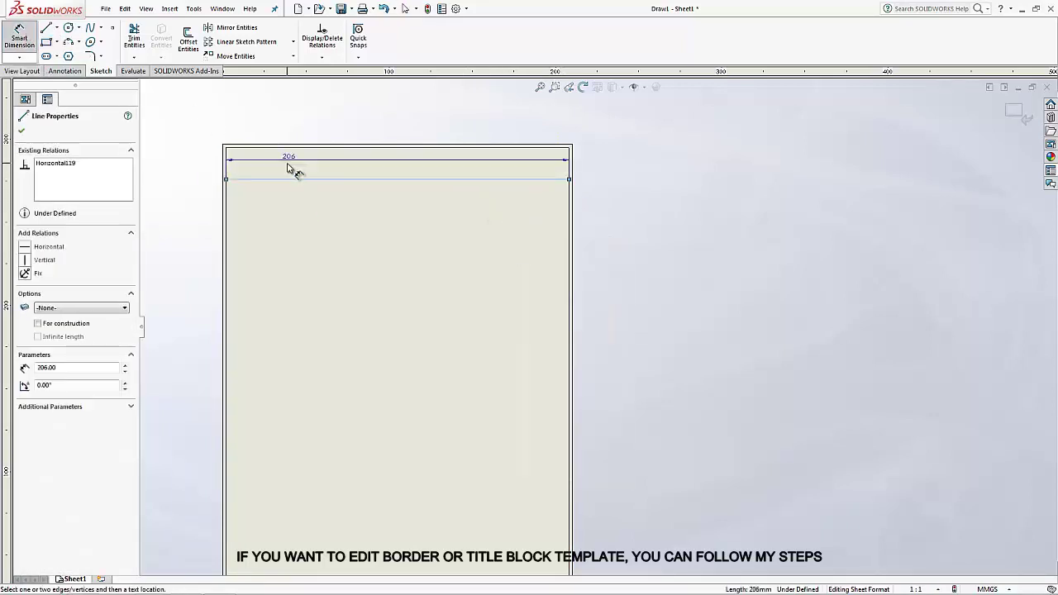
{"action": "key", "text": "Escape"}
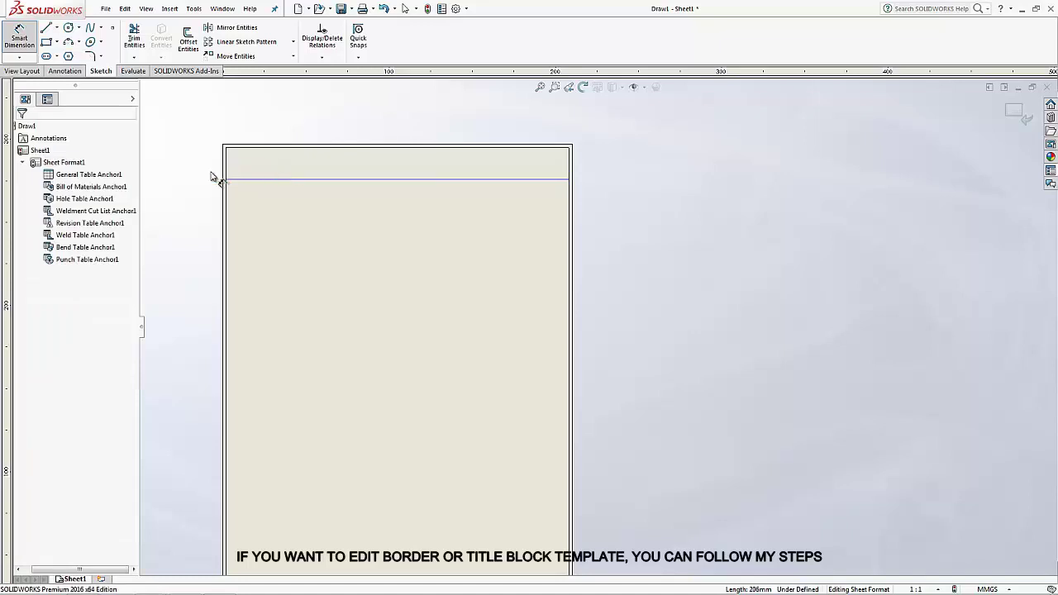
Step: Place a leaderless note reading PART ROUTE TICKET / SOLIDWORKS BLK TUTORIAL in the header and select its text
{"action": "left_click", "coordinate": [65, 71]}
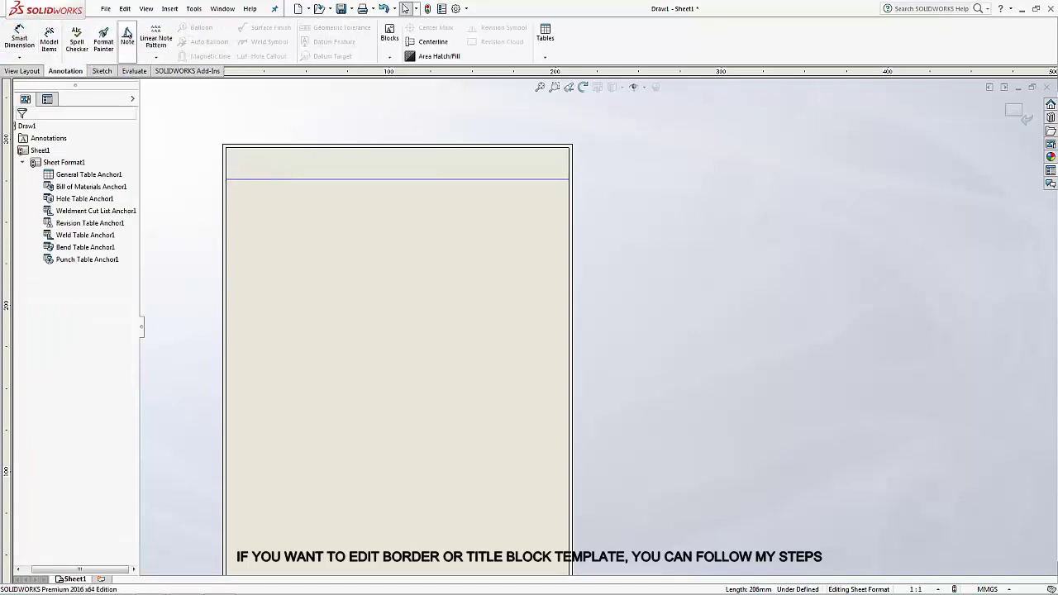
{"action": "left_click", "coordinate": [127, 37]}
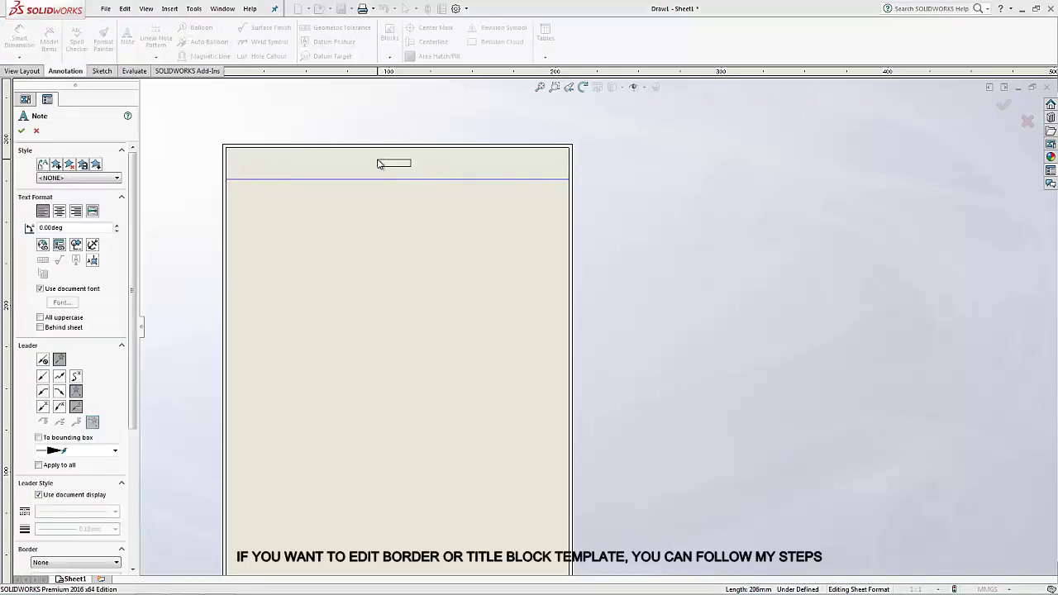
{"action": "left_click", "coordinate": [43, 358]}
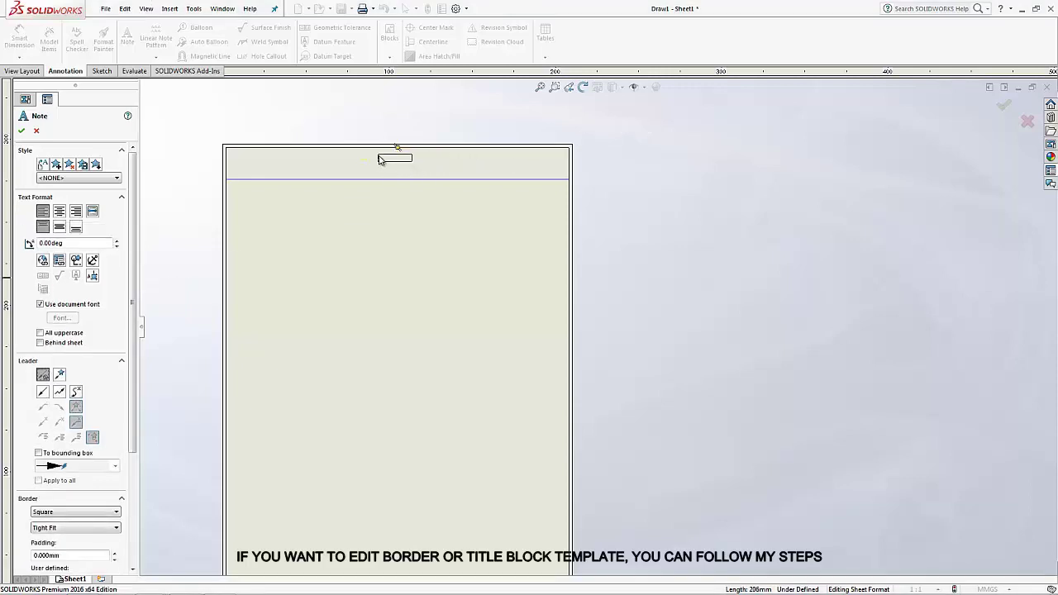
{"action": "left_click", "coordinate": [379, 159]}
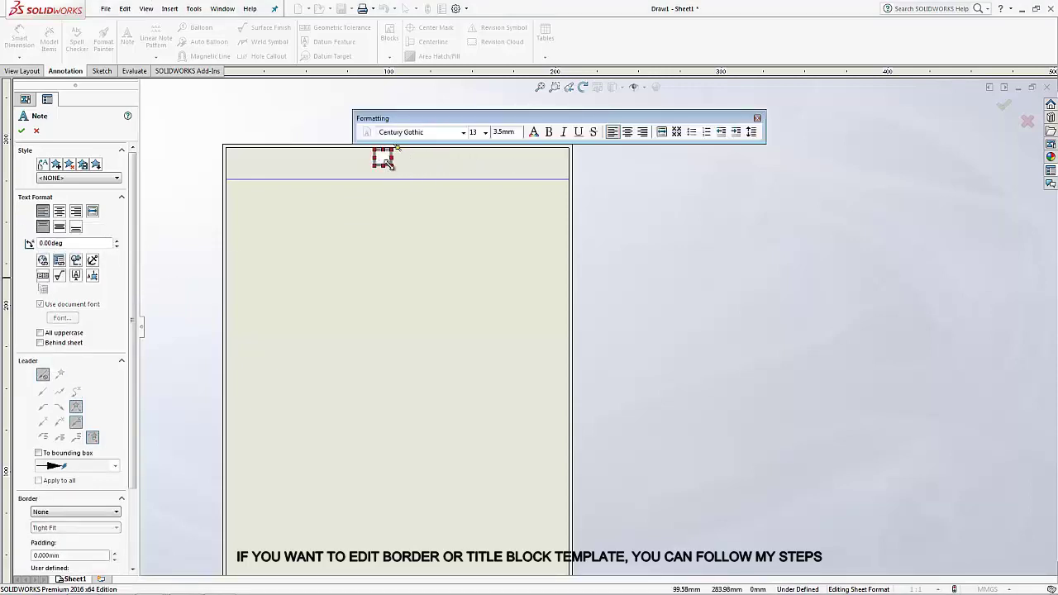
{"action": "type", "text": "PART R"}
{"action": "type", "text": "OUTE"}
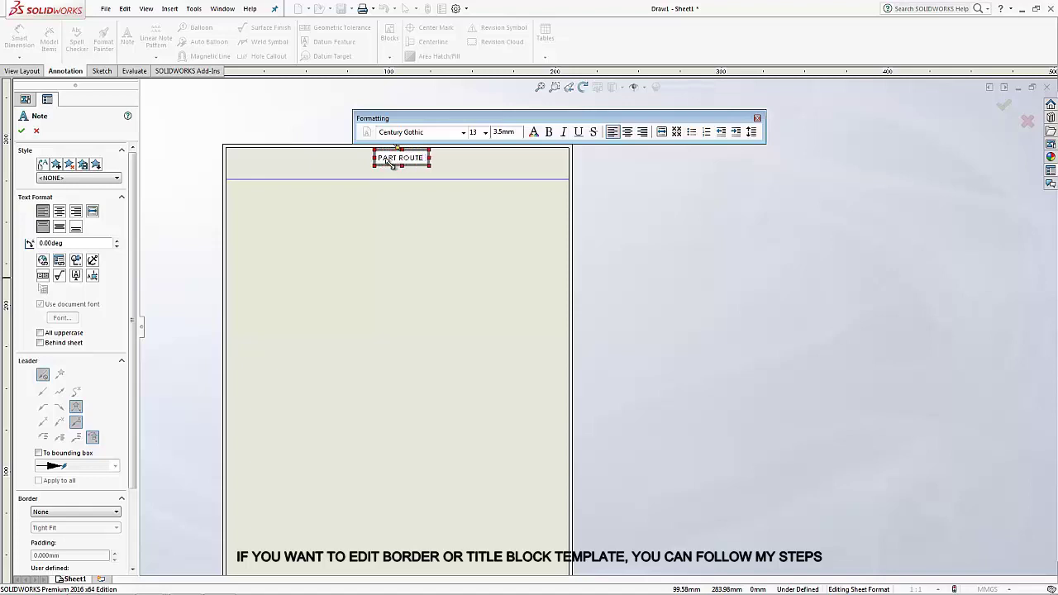
{"action": "type", "text": " TICKET"}
{"action": "key", "text": "Return"}
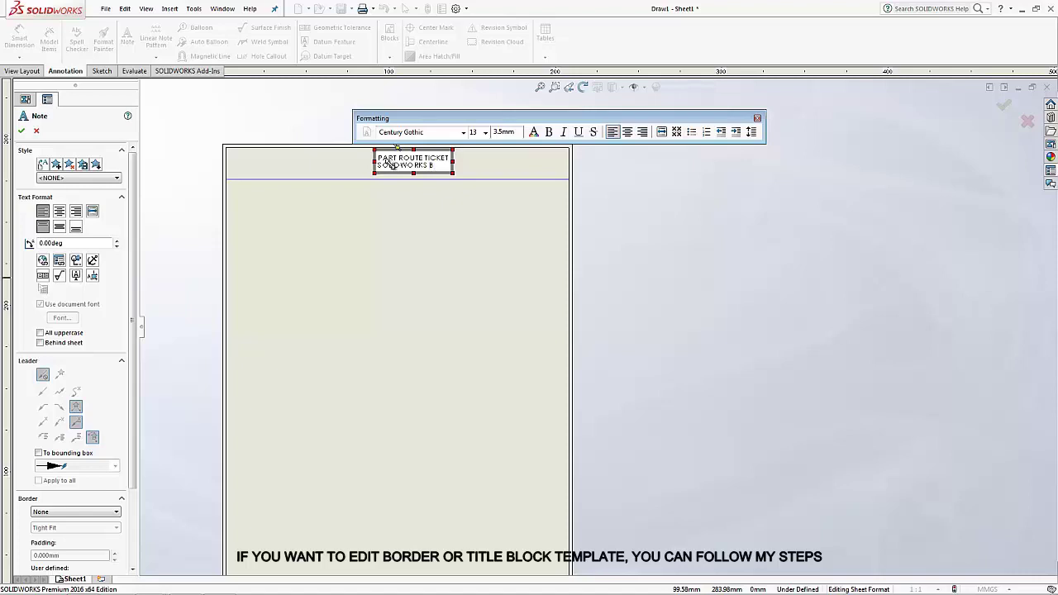
{"action": "type", "text": "LK TUTO"}
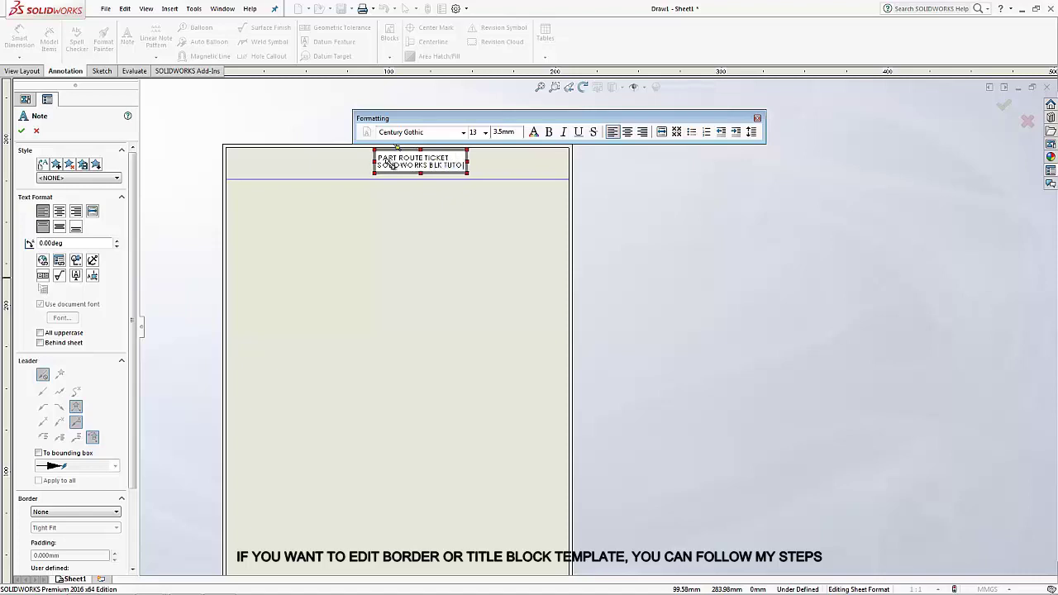
{"action": "type", "text": "RIAL"}
{"action": "key", "text": "Return"}
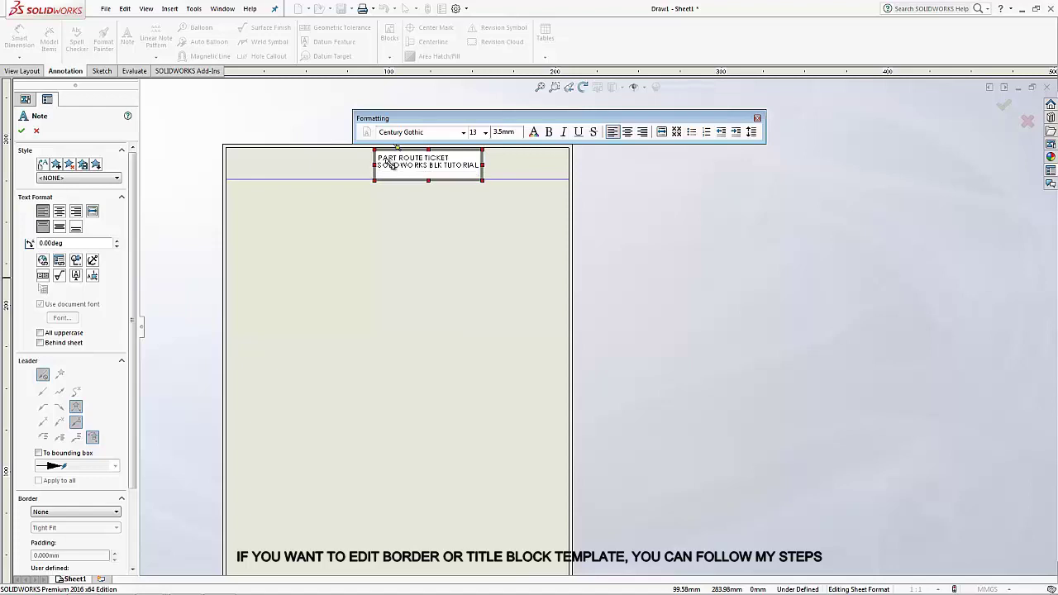
{"action": "left_click", "coordinate": [518, 184]}
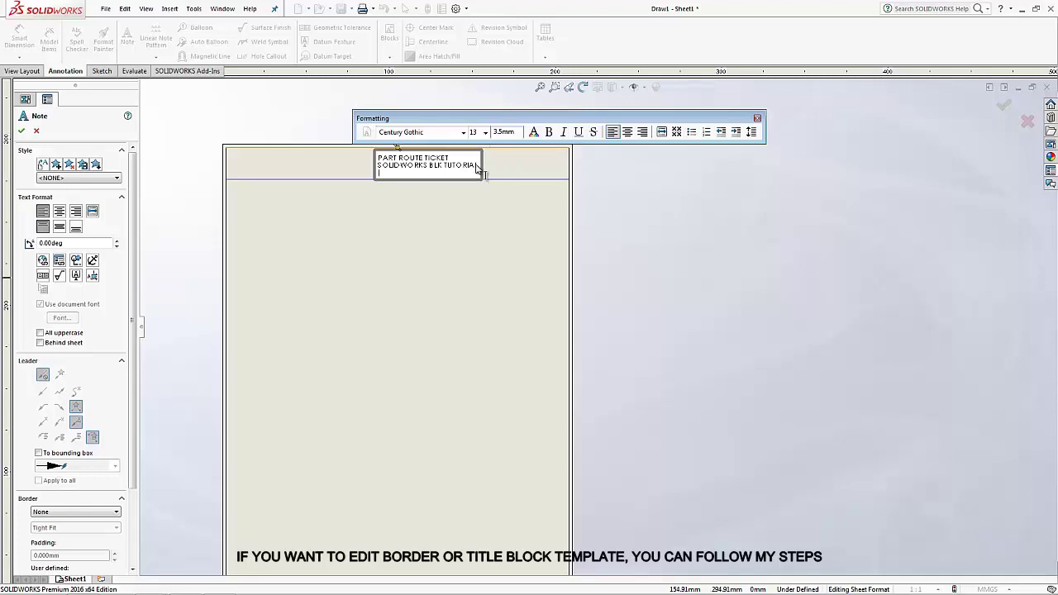
{"action": "key", "text": "ctrl+a"}
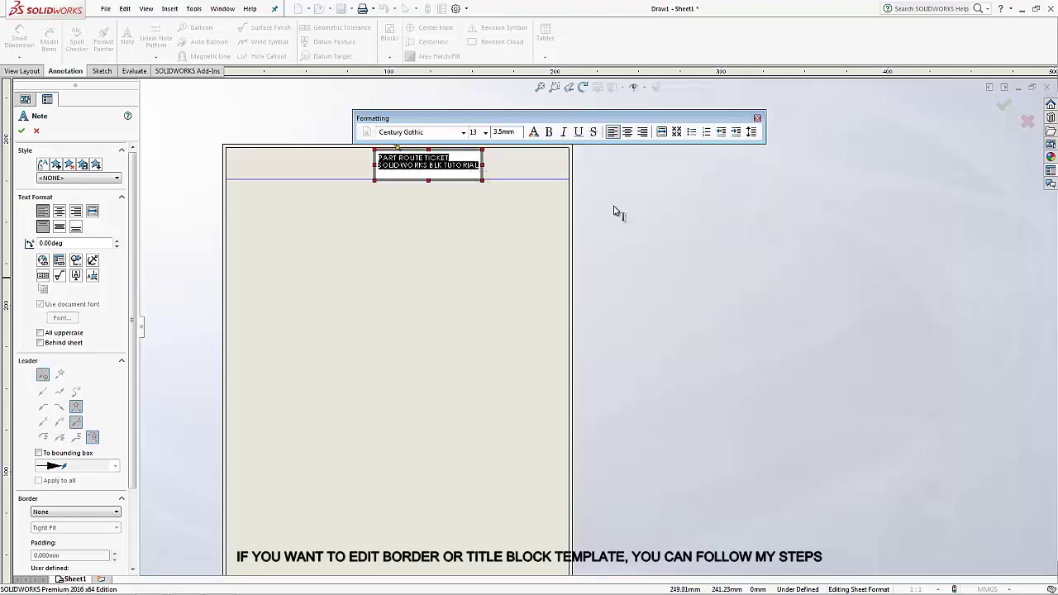
Step: Make the title note bold, size 12 and centered, and stretch its box across the header strip
{"action": "left_click", "coordinate": [548, 132]}
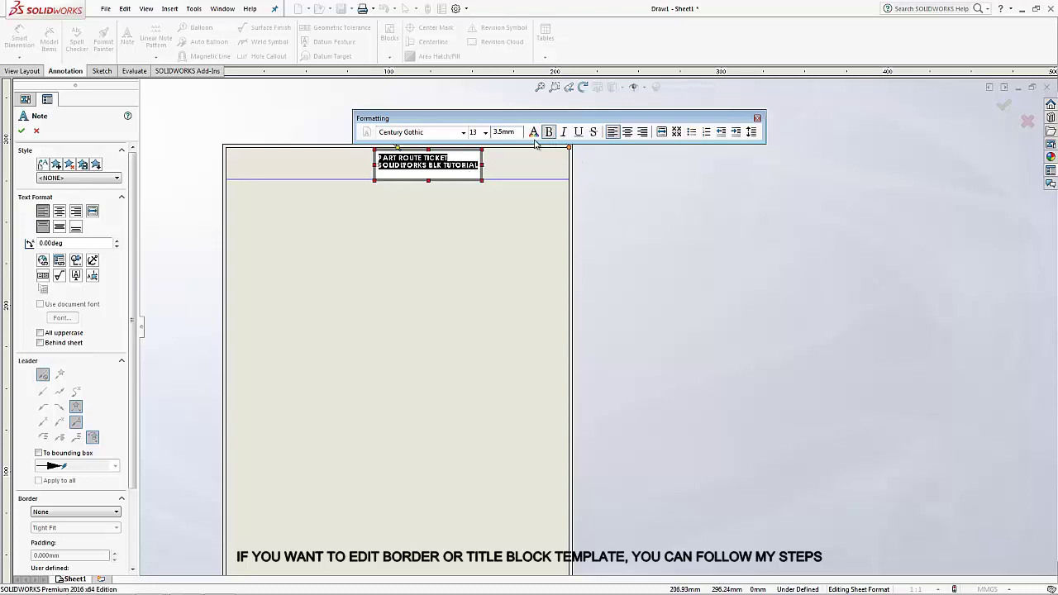
{"action": "left_click", "coordinate": [486, 132]}
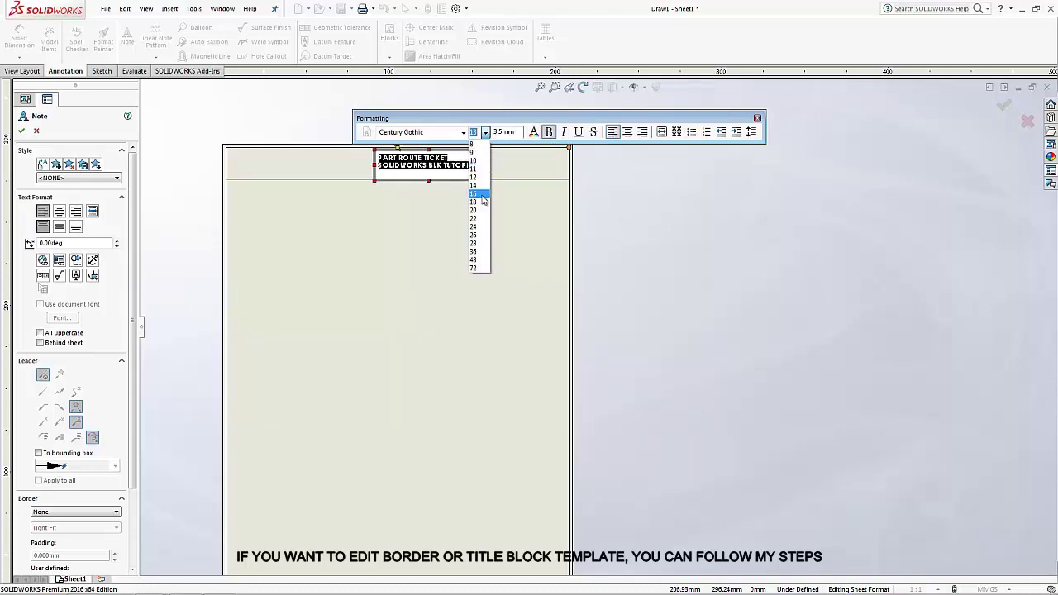
{"action": "left_click", "coordinate": [477, 178]}
{"action": "left_click", "coordinate": [626, 132]}
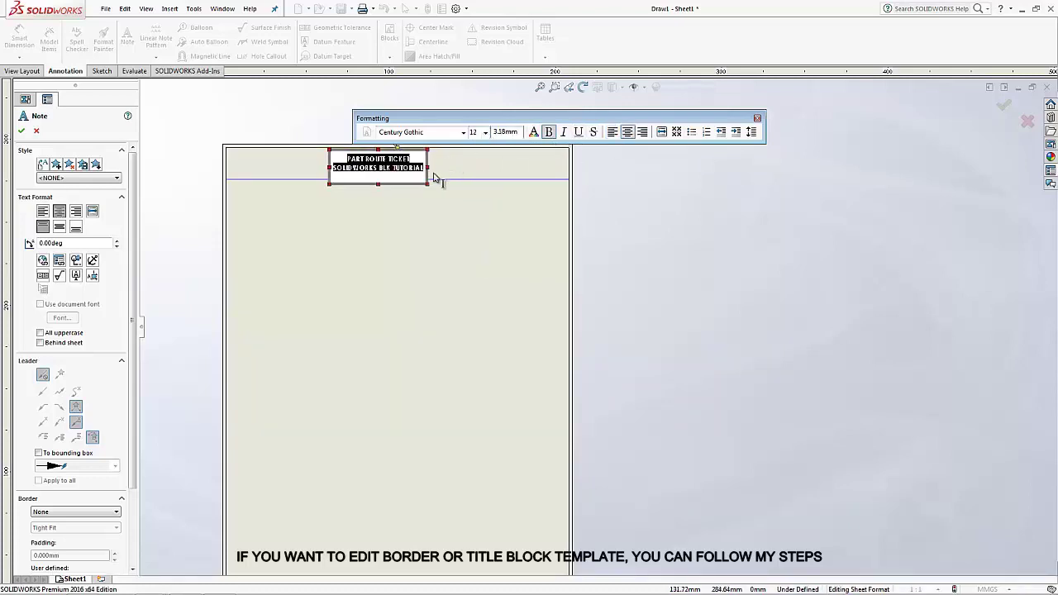
{"action": "left_click", "coordinate": [396, 150]}
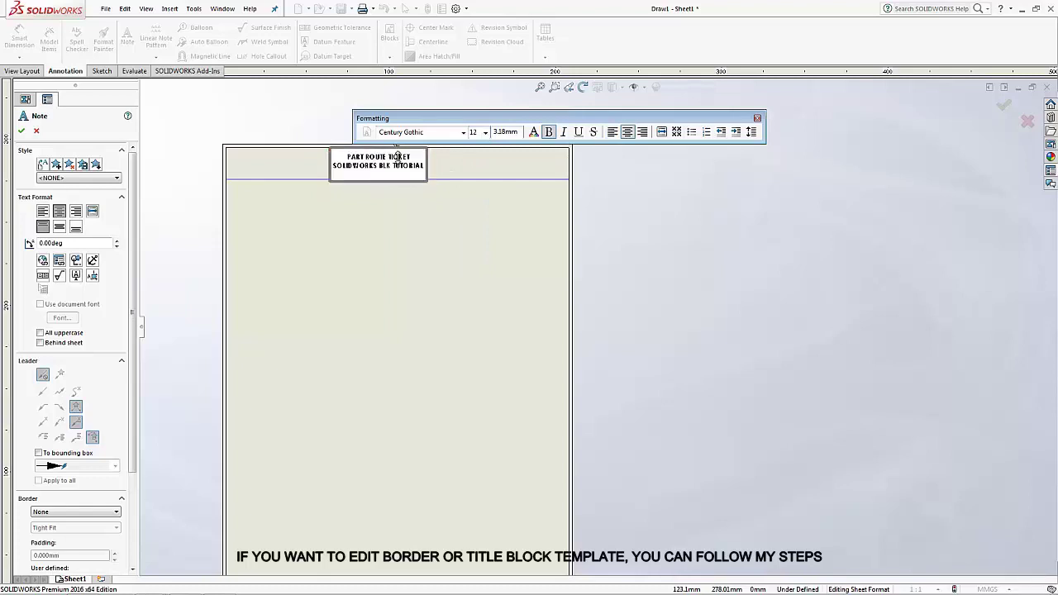
{"action": "left_click_drag", "start_coordinate": [427, 159], "coordinate": [555, 159]}
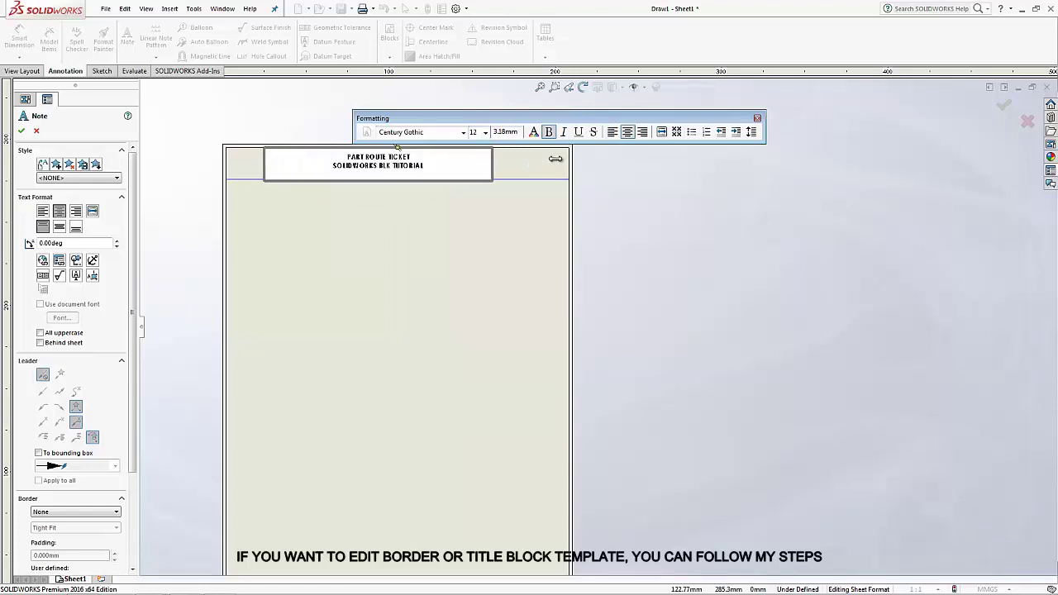
{"action": "left_click_drag", "start_coordinate": [556, 159], "coordinate": [627, 176]}
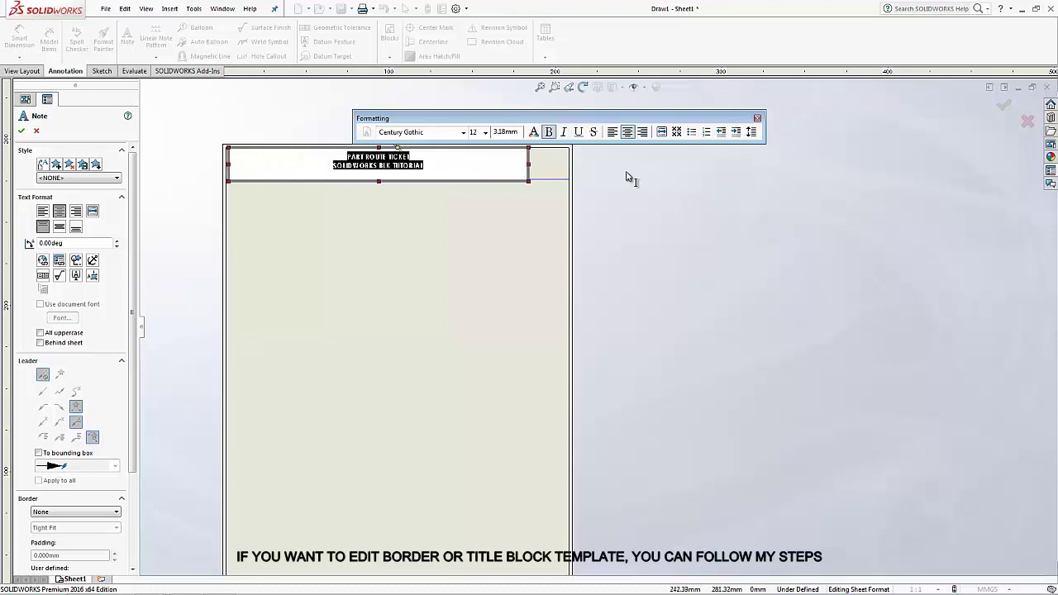
Step: Add a new size-8 third line beneath the title lines and finish the note
{"action": "left_click", "coordinate": [437, 169]}
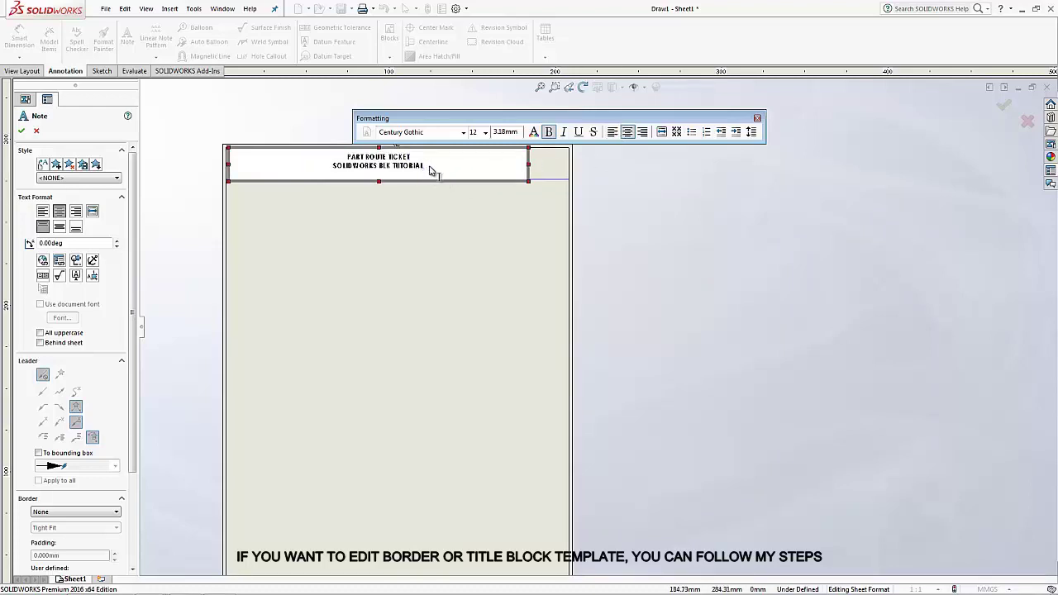
{"action": "key", "text": "Return"}
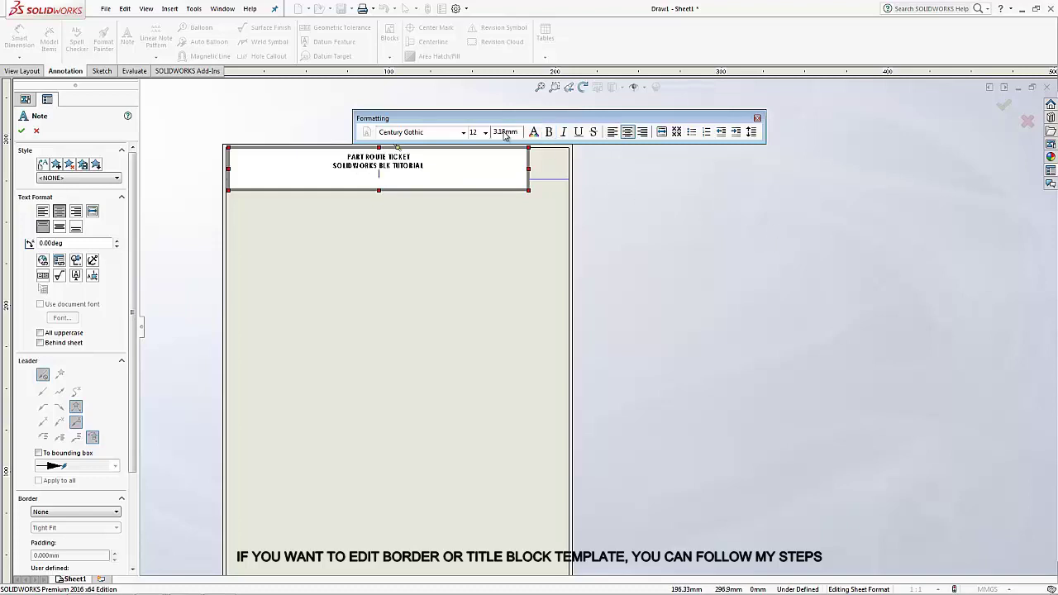
{"action": "left_click", "coordinate": [485, 133]}
{"action": "left_click", "coordinate": [480, 160]}
{"action": "left_click", "coordinate": [485, 133]}
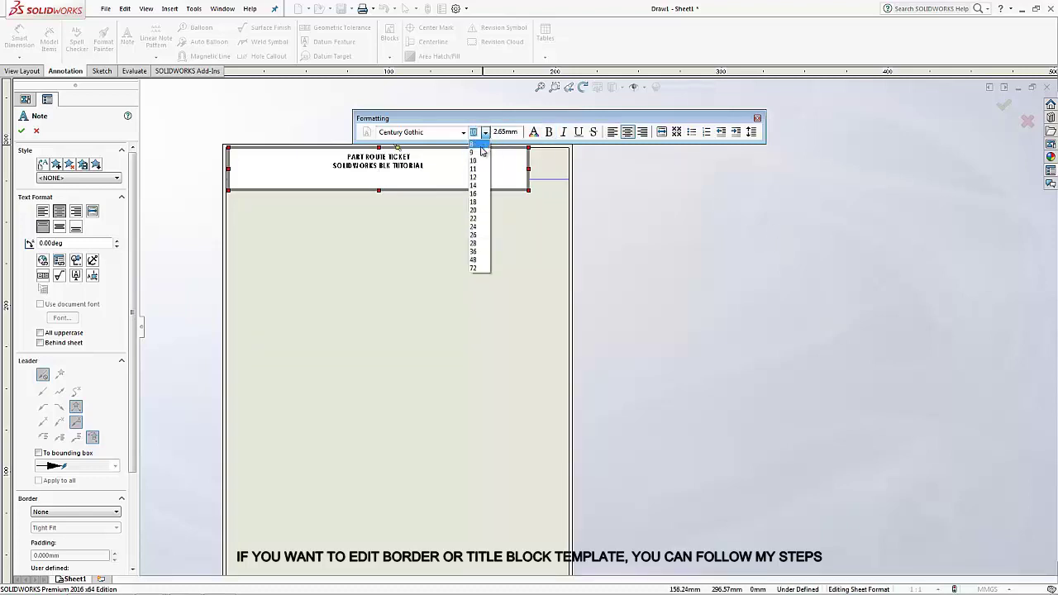
{"action": "left_click", "coordinate": [473, 145]}
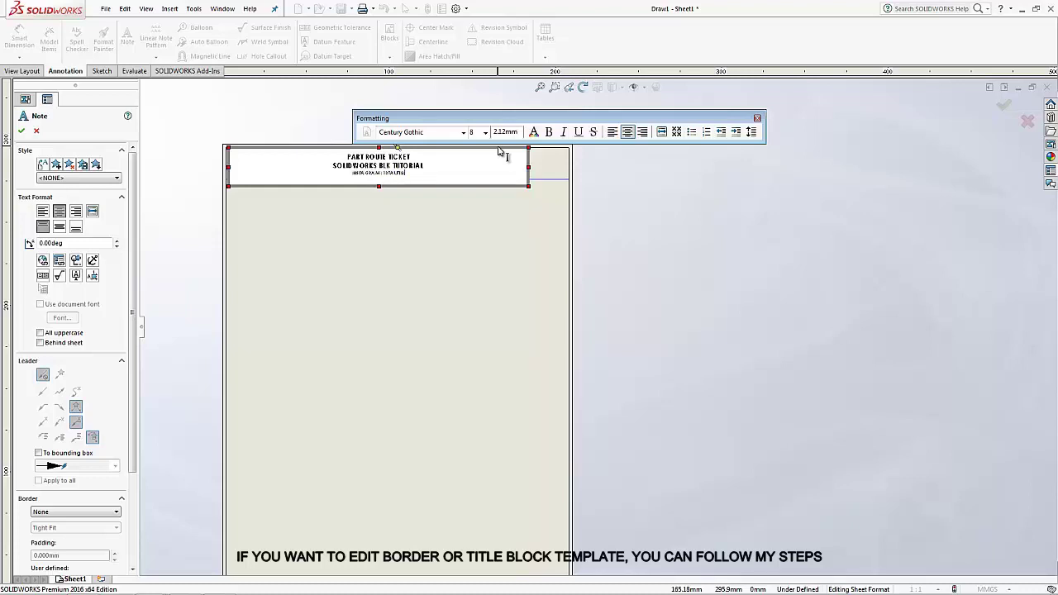
{"action": "left_click", "coordinate": [524, 218]}
Step: Nudge the finished title note slightly right and down into place
{"action": "key", "text": "Escape"}
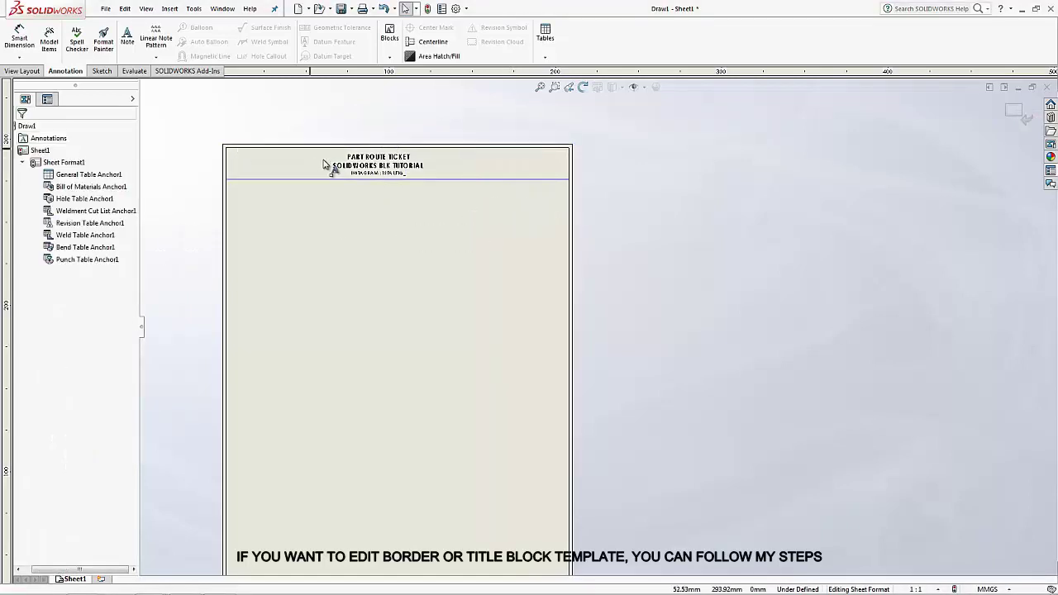
{"action": "mouse_move", "coordinate": [368, 171]}
{"action": "left_mouse_down"}
{"action": "mouse_move", "coordinate": [393, 175]}
{"action": "mouse_move", "coordinate": [396, 186]}
{"action": "left_mouse_up"}
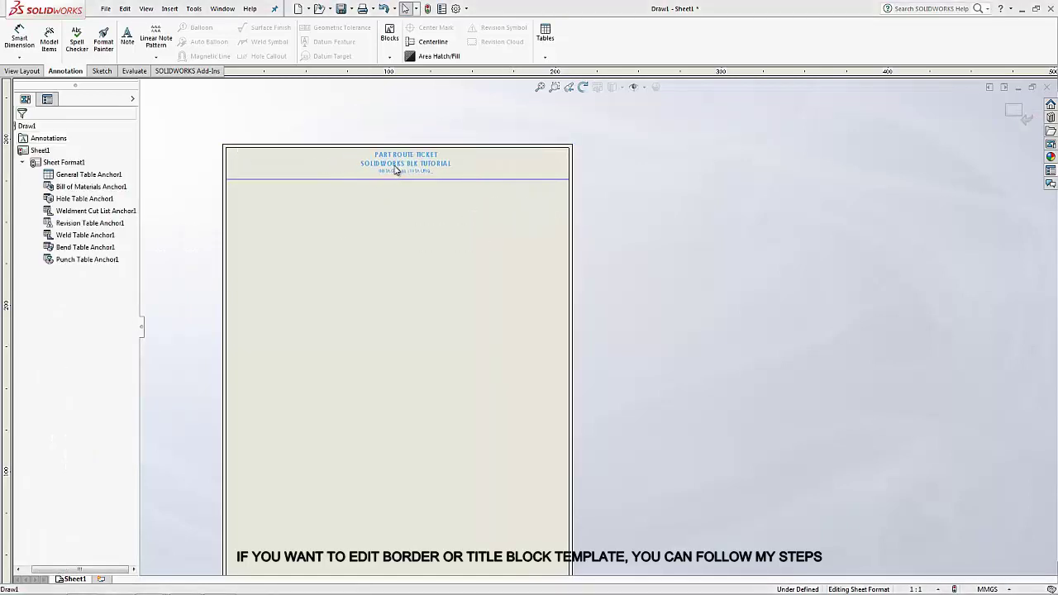
{"action": "left_click", "coordinate": [394, 213]}
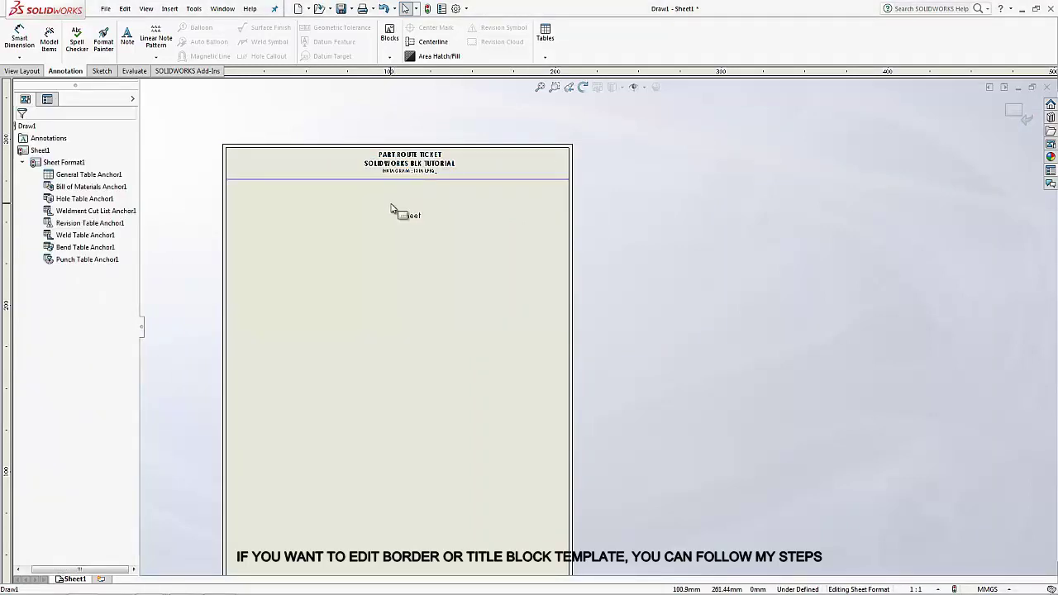
Step: Fix the horizontal line beneath the title so the sketch becomes fully defined
{"action": "left_click", "coordinate": [240, 181]}
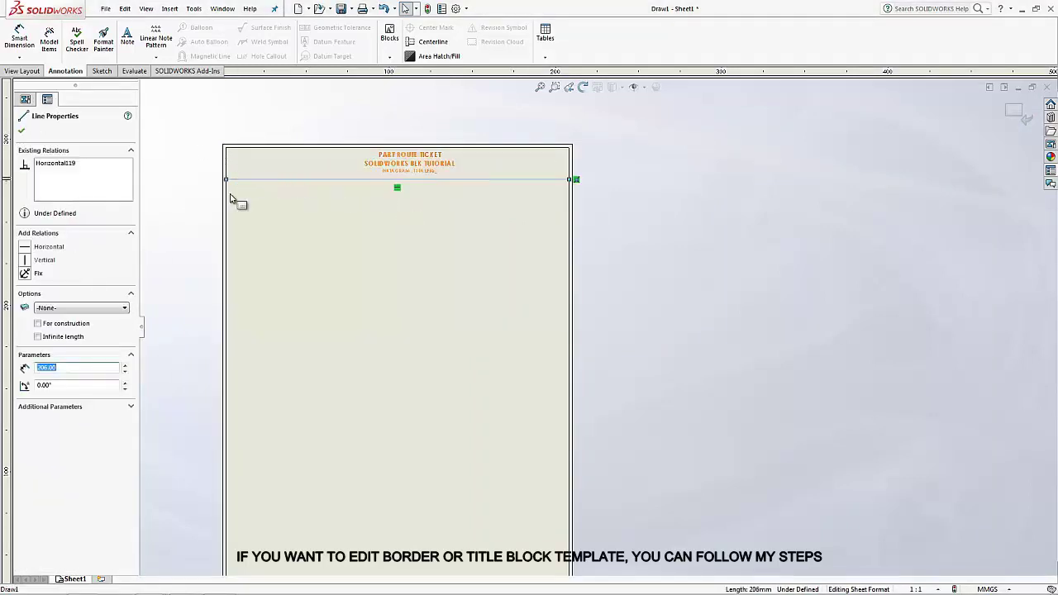
{"action": "left_click", "coordinate": [39, 273]}
{"action": "left_click", "coordinate": [267, 293]}
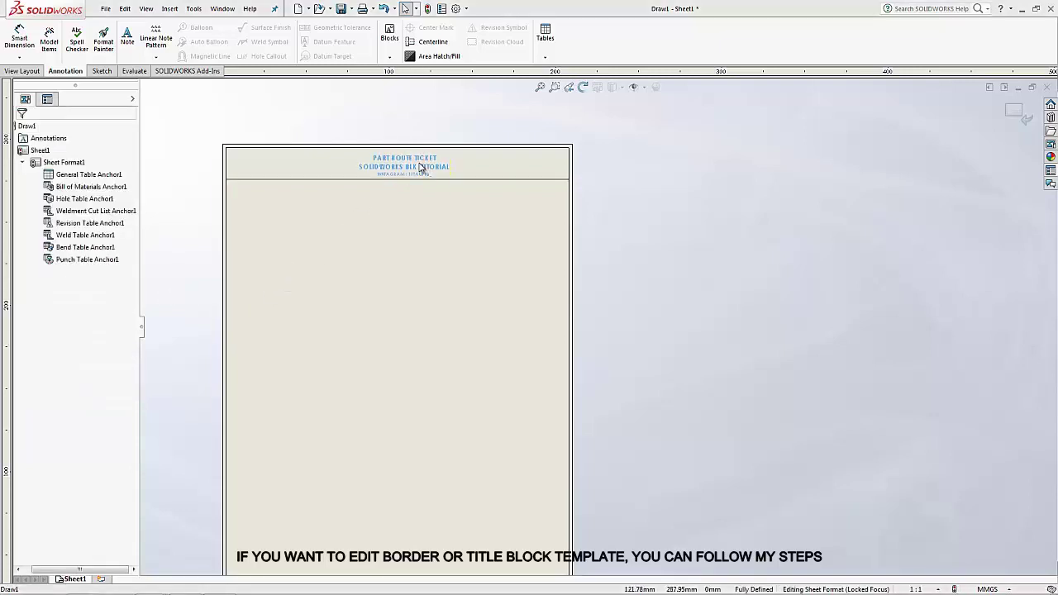
{"action": "left_click", "coordinate": [397, 213]}
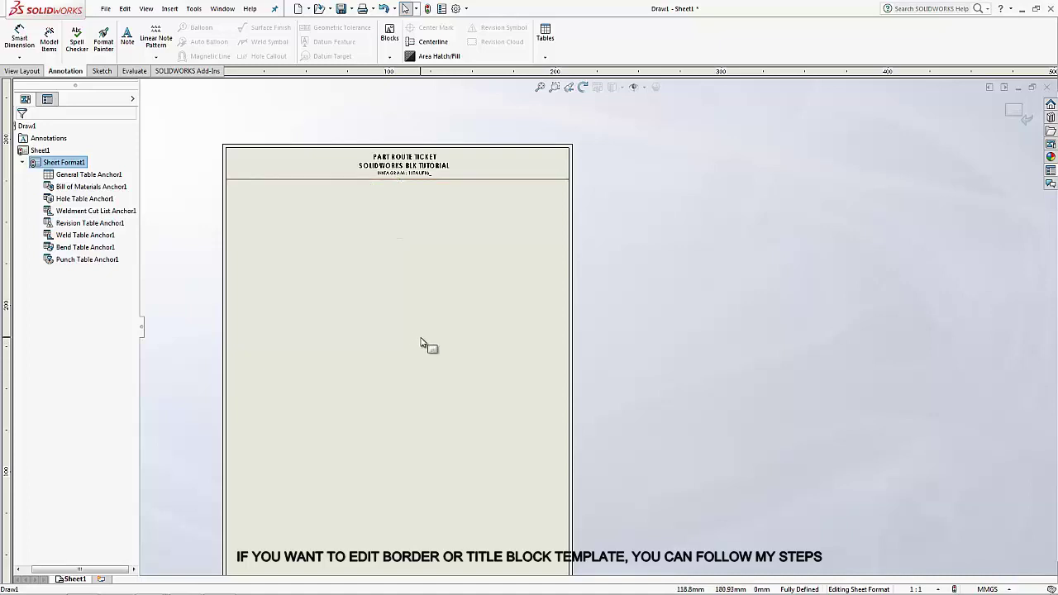
{"action": "scroll", "coordinate": [427, 344], "scroll_direction": "up", "scroll_amount": 2}
{"action": "scroll", "coordinate": [455, 349], "scroll_direction": "up", "scroll_amount": 2}
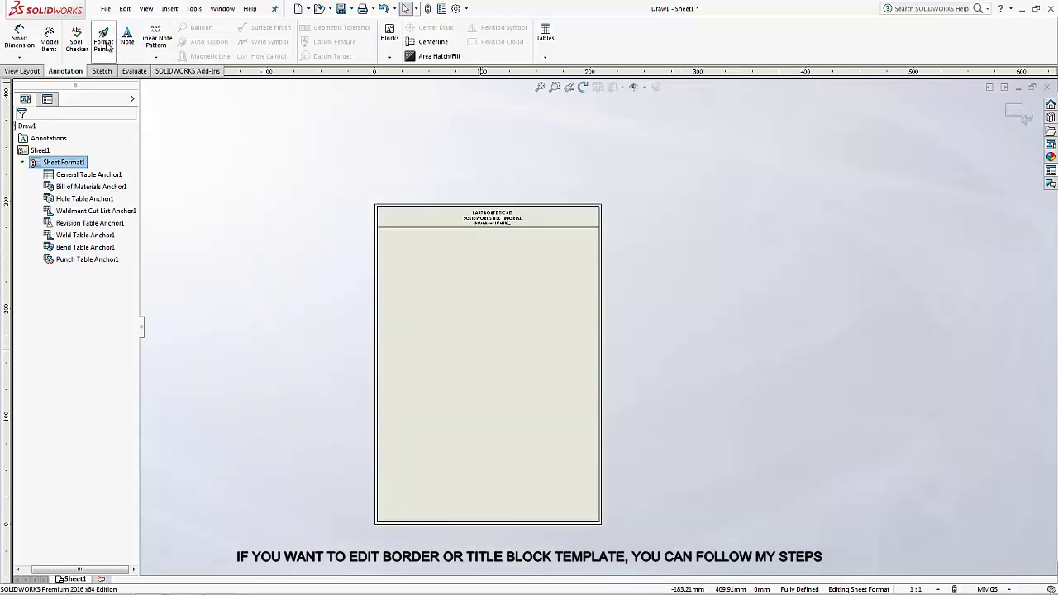
Step: Draw a corner rectangle from the sheet's top-left border to just below the title line
{"action": "left_click", "coordinate": [102, 71]}
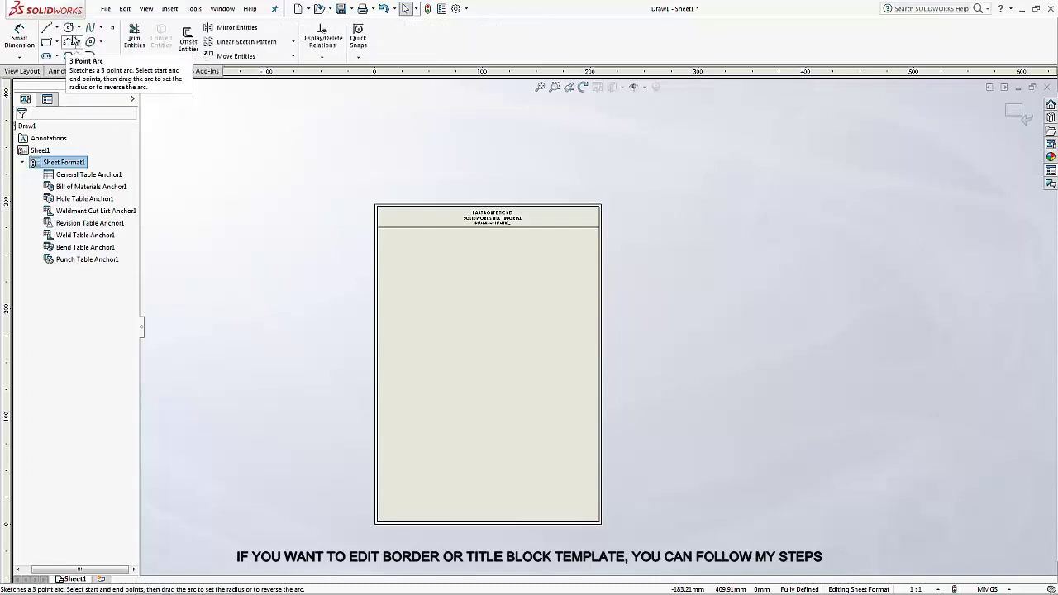
{"action": "left_click", "coordinate": [46, 42]}
{"action": "scroll", "coordinate": [437, 245], "scroll_direction": "down", "scroll_amount": 2}
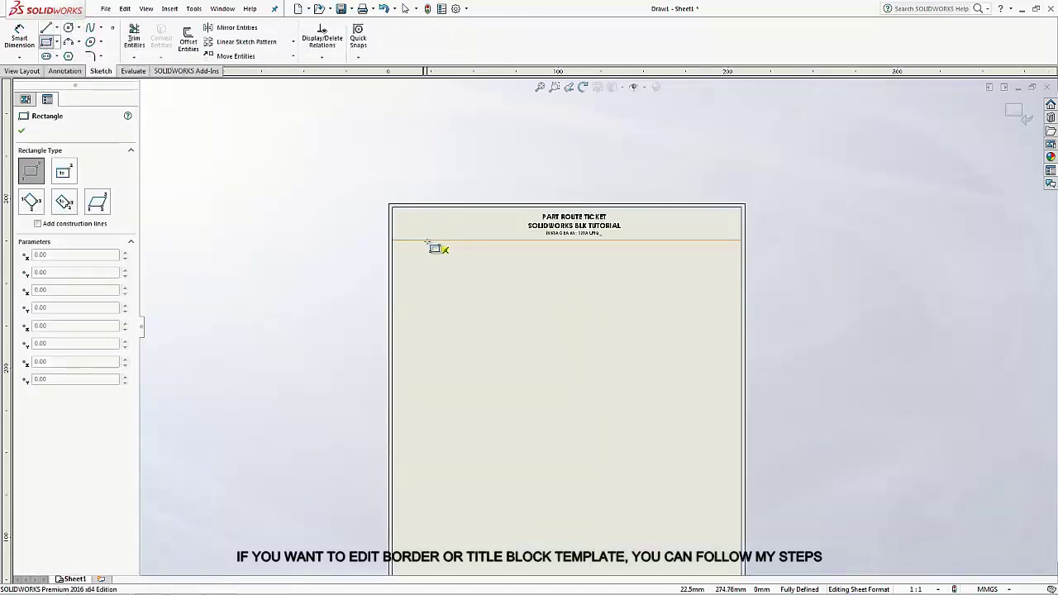
{"action": "scroll", "coordinate": [423, 256], "scroll_direction": "down", "scroll_amount": 2}
{"action": "left_click", "coordinate": [407, 253]}
{"action": "scroll", "coordinate": [538, 295], "scroll_direction": "up", "scroll_amount": 2}
{"action": "scroll", "coordinate": [756, 293], "scroll_direction": "up", "scroll_amount": 1}
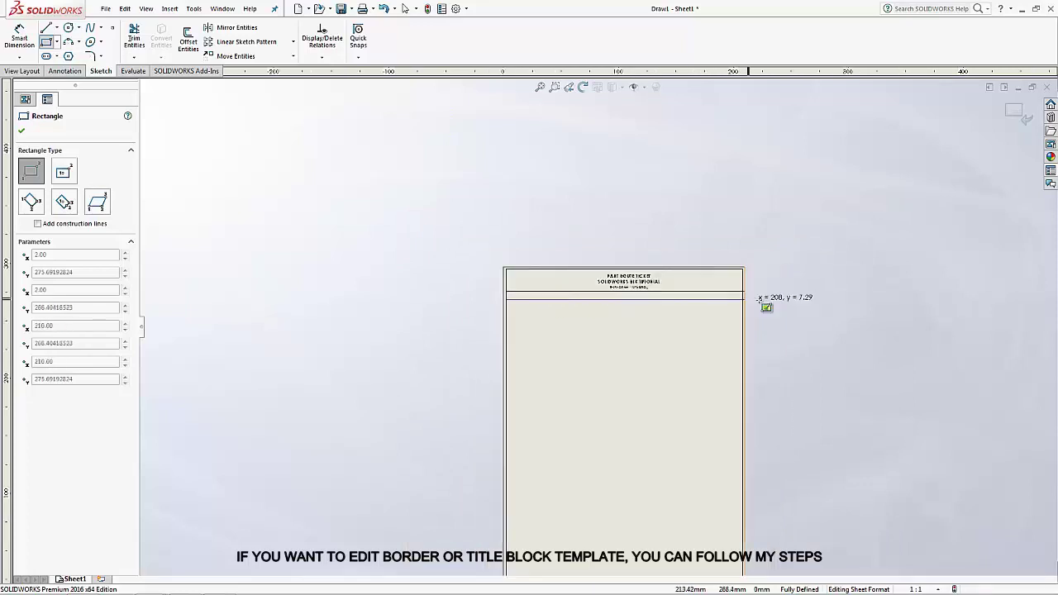
{"action": "scroll", "coordinate": [673, 301], "scroll_direction": "down", "scroll_amount": 2}
{"action": "scroll", "coordinate": [665, 312], "scroll_direction": "down", "scroll_amount": 1}
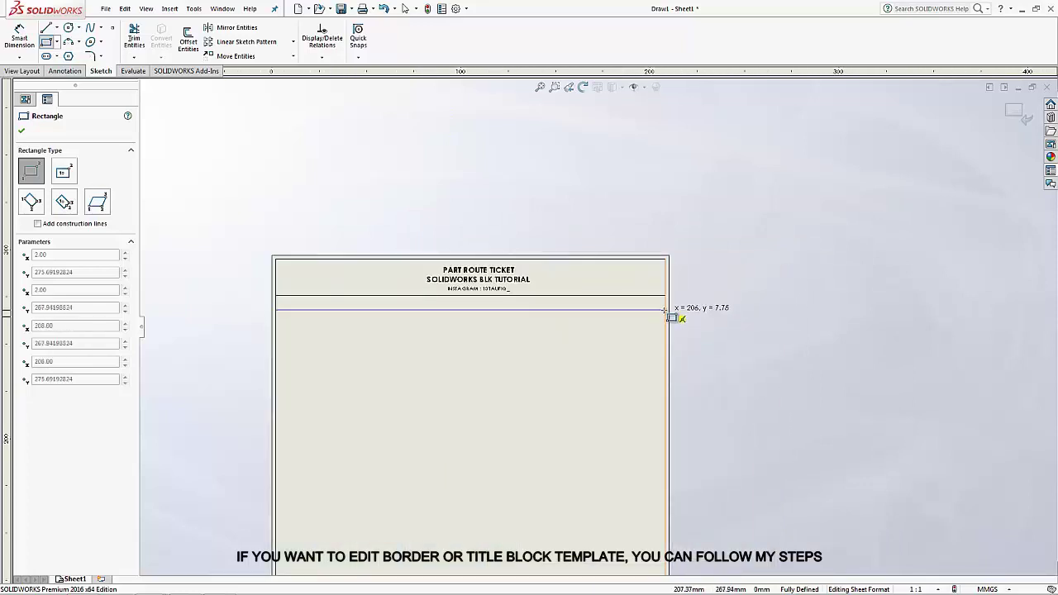
{"action": "left_click", "coordinate": [665, 310]}
{"action": "right_click", "coordinate": [331, 219]}
{"action": "left_click", "coordinate": [331, 219]}
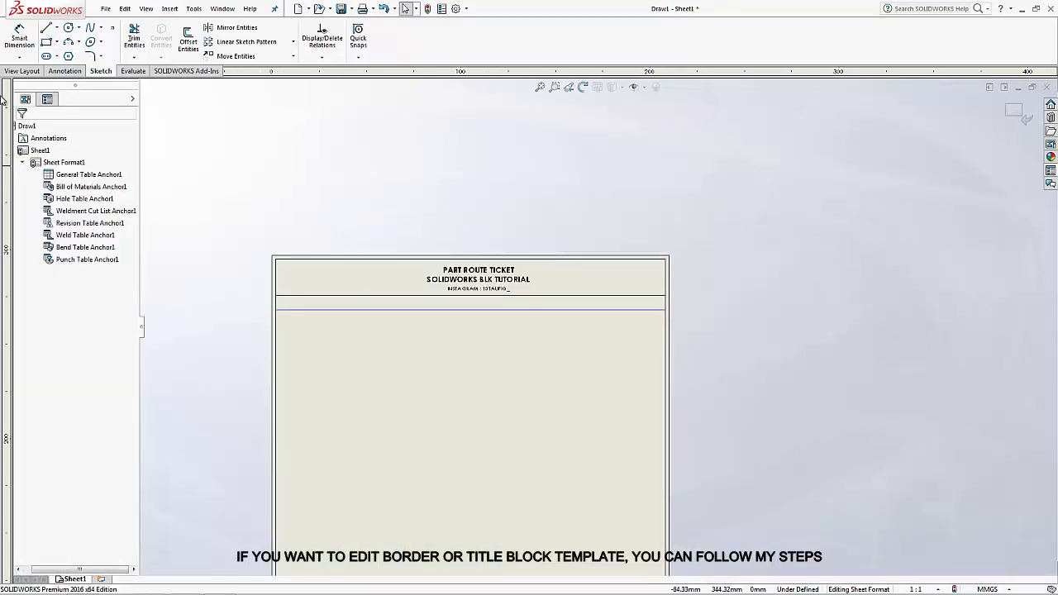
{"action": "scroll", "coordinate": [331, 306], "scroll_direction": "down", "scroll_amount": 1}
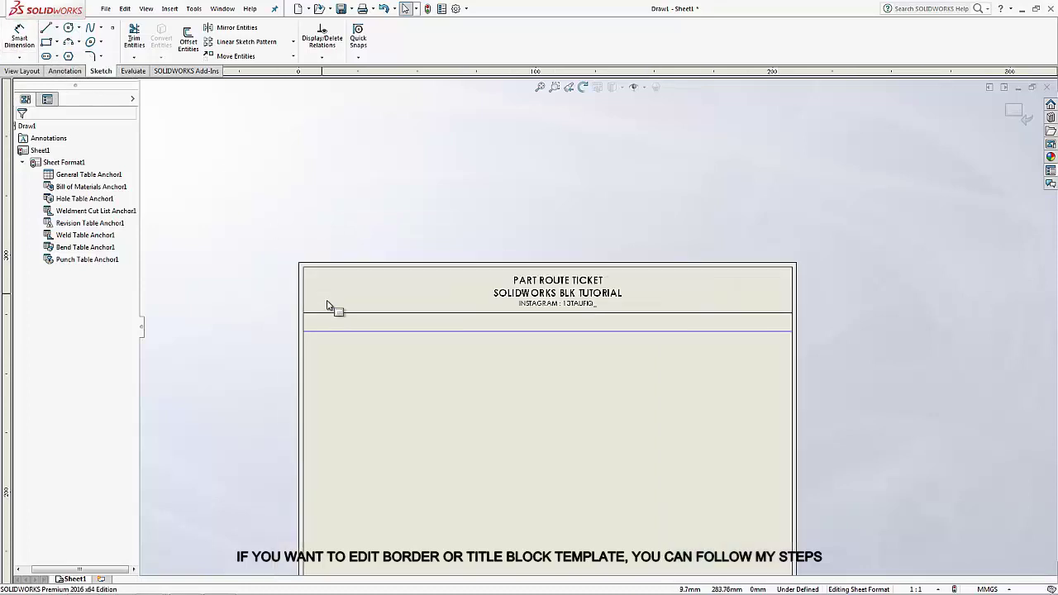
{"action": "scroll", "coordinate": [334, 314], "scroll_direction": "down", "scroll_amount": 1}
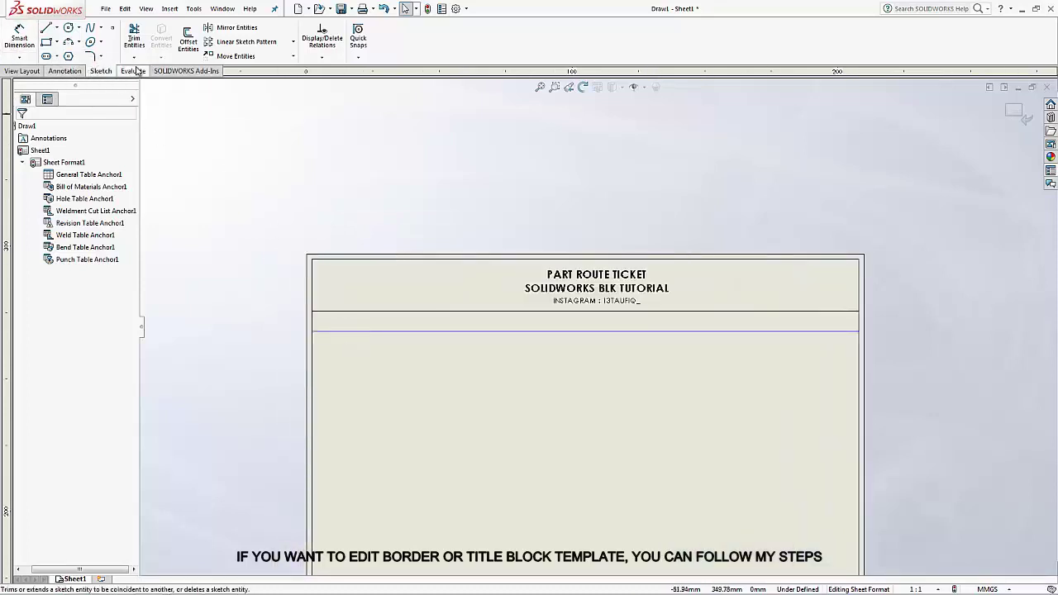
Step: Start a new text note from the Annotation tools
{"action": "left_click", "coordinate": [65, 70]}
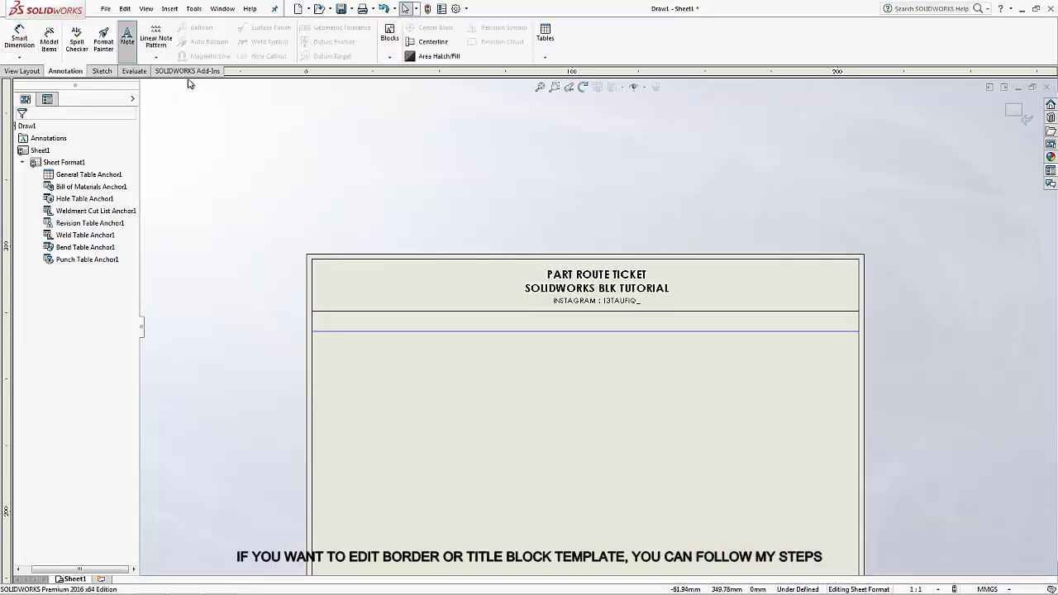
{"action": "left_click", "coordinate": [127, 37]}
{"action": "scroll", "coordinate": [529, 378], "scroll_direction": "down", "scroll_amount": 1}
{"action": "scroll", "coordinate": [528, 379], "scroll_direction": "down", "scroll_amount": 1}
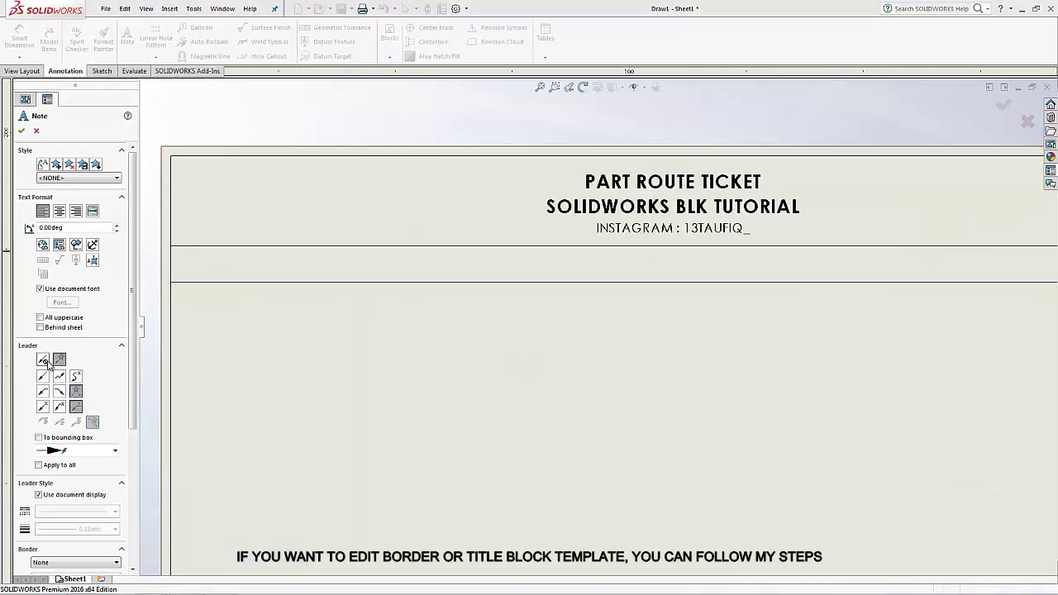
Step: Place a 'Drawing by' note in the new header row at font size 8
{"action": "left_click", "coordinate": [180, 263]}
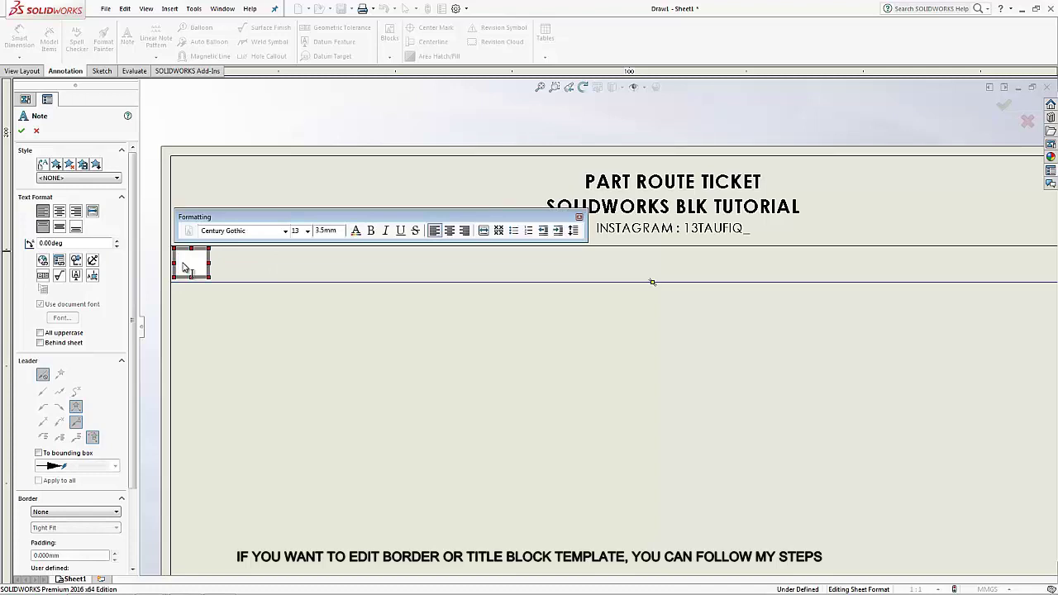
{"action": "type", "text": "Draw"}
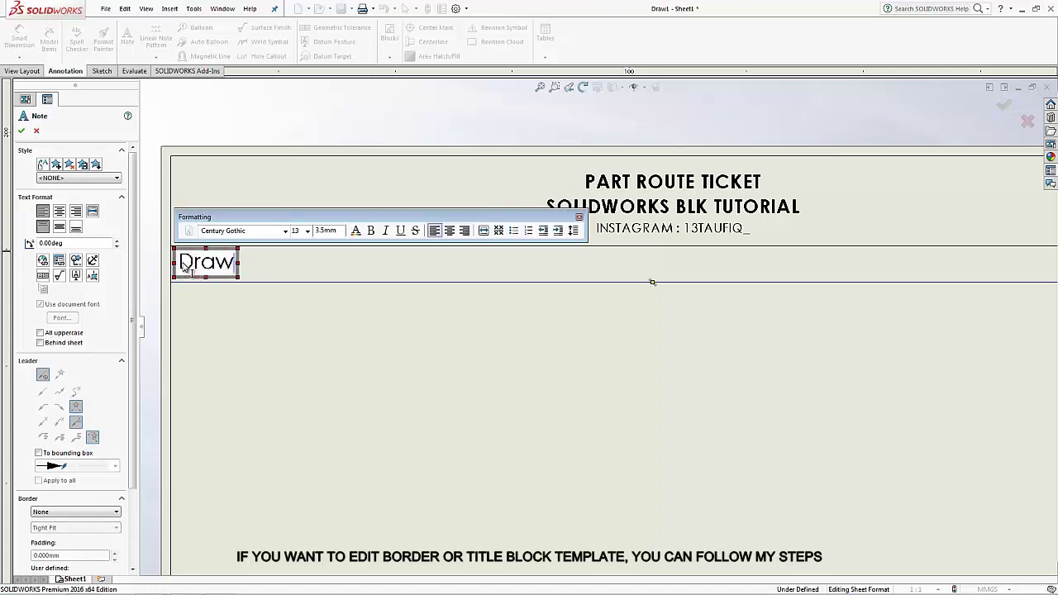
{"action": "type", "text": "ing "}
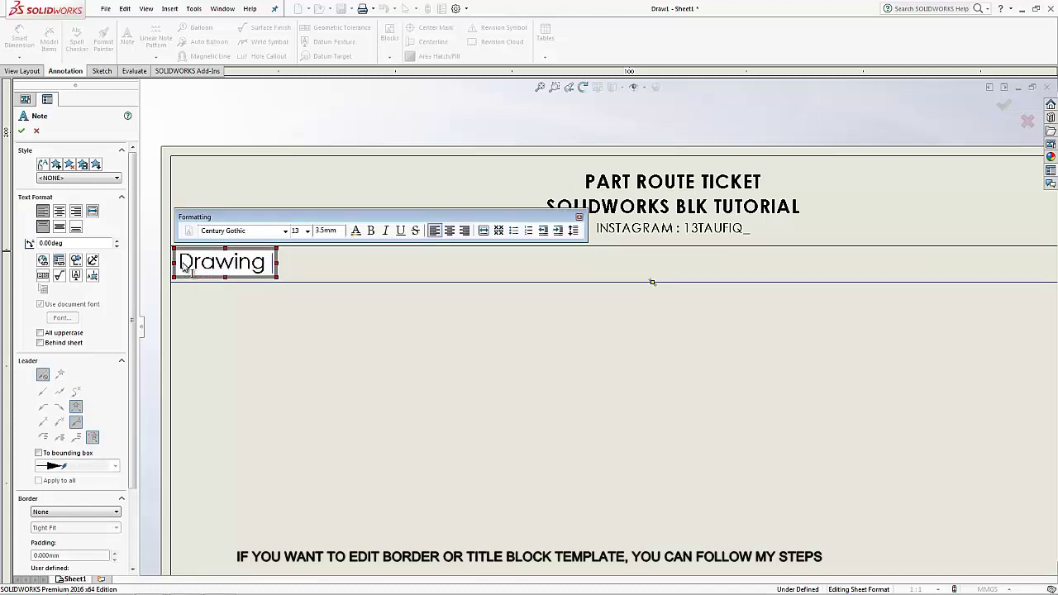
{"action": "type", "text": "by"}
{"action": "key", "text": "shift+Left"}
{"action": "key", "text": "shift+Left"}
{"action": "key", "text": "shift+Left"}
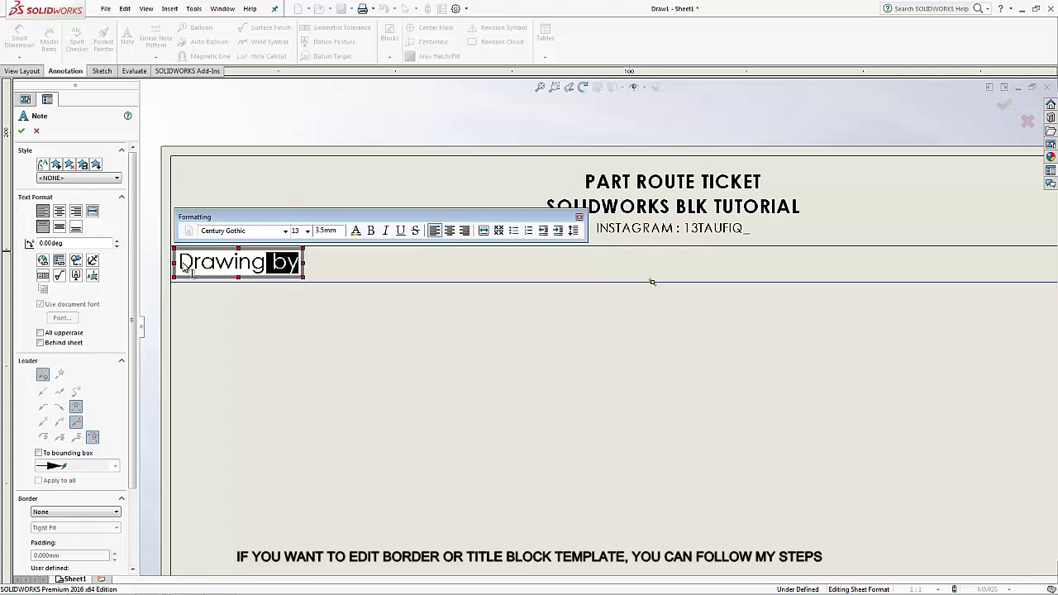
{"action": "key", "text": "shift+Left"}
{"action": "key", "text": "shift+Left"}
{"action": "key", "text": "shift+Left"}
{"action": "key", "text": "shift+Left"}
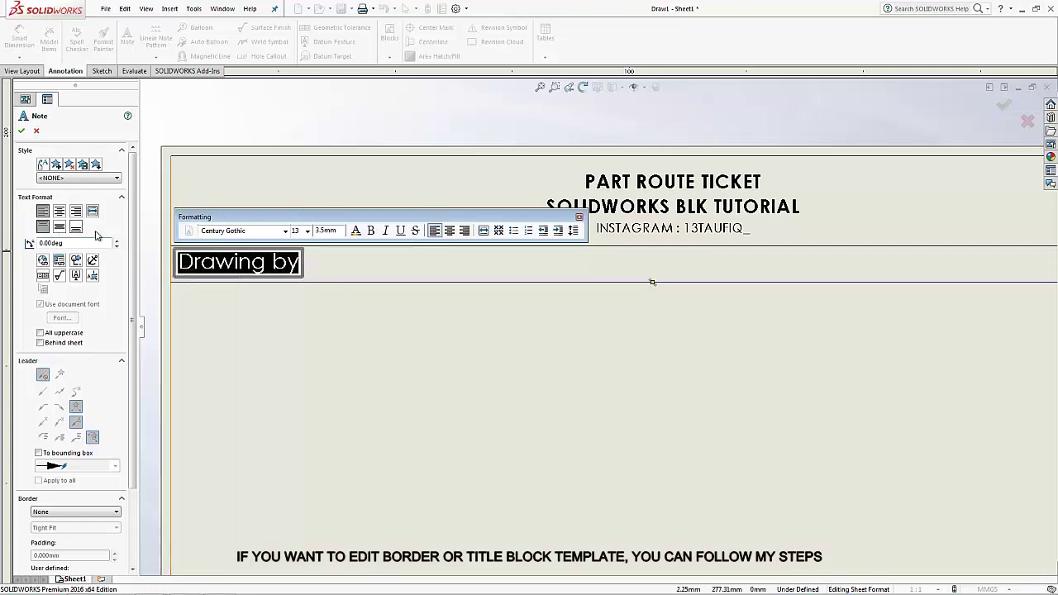
{"action": "left_click", "coordinate": [308, 231]}
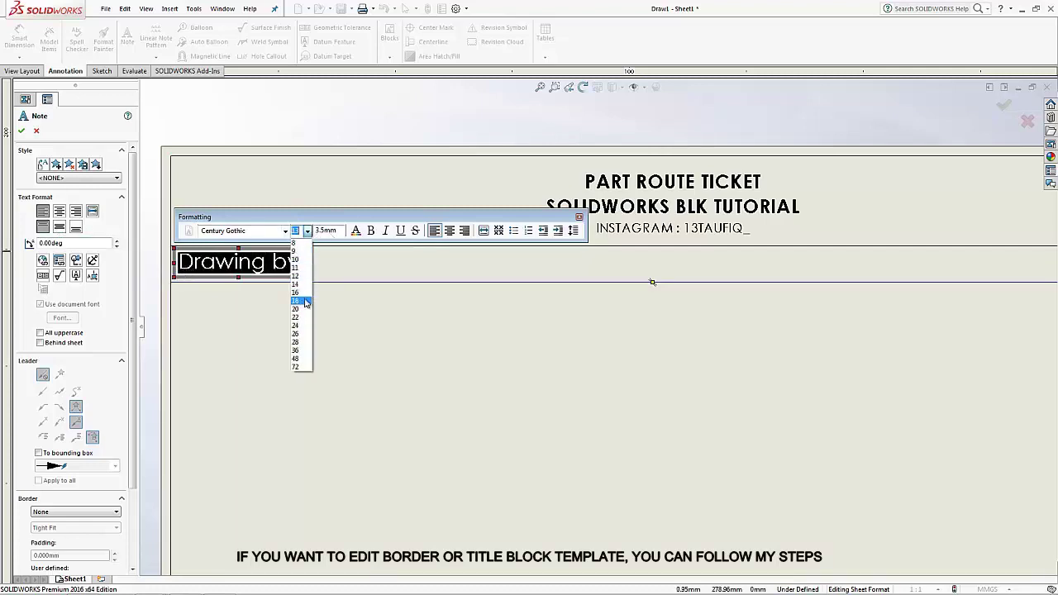
{"action": "left_click", "coordinate": [298, 243]}
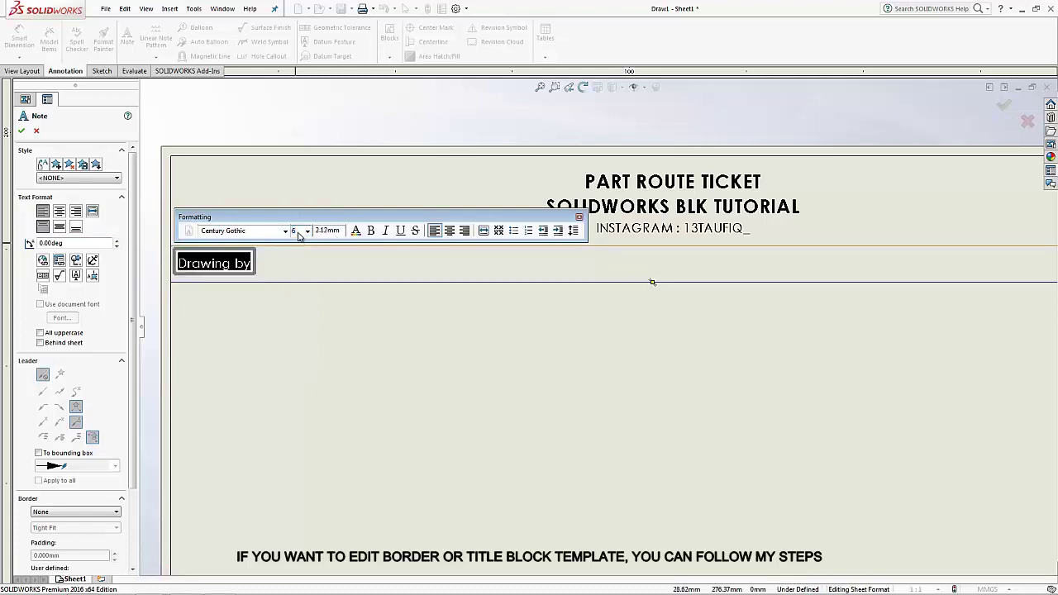
{"action": "left_click", "coordinate": [257, 269]}
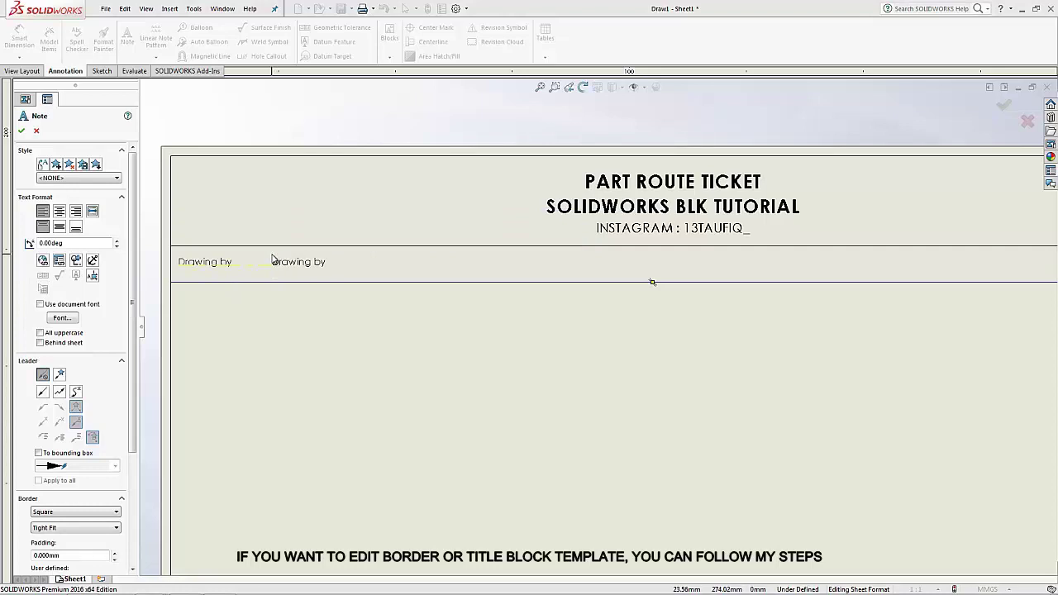
{"action": "key", "text": "Escape"}
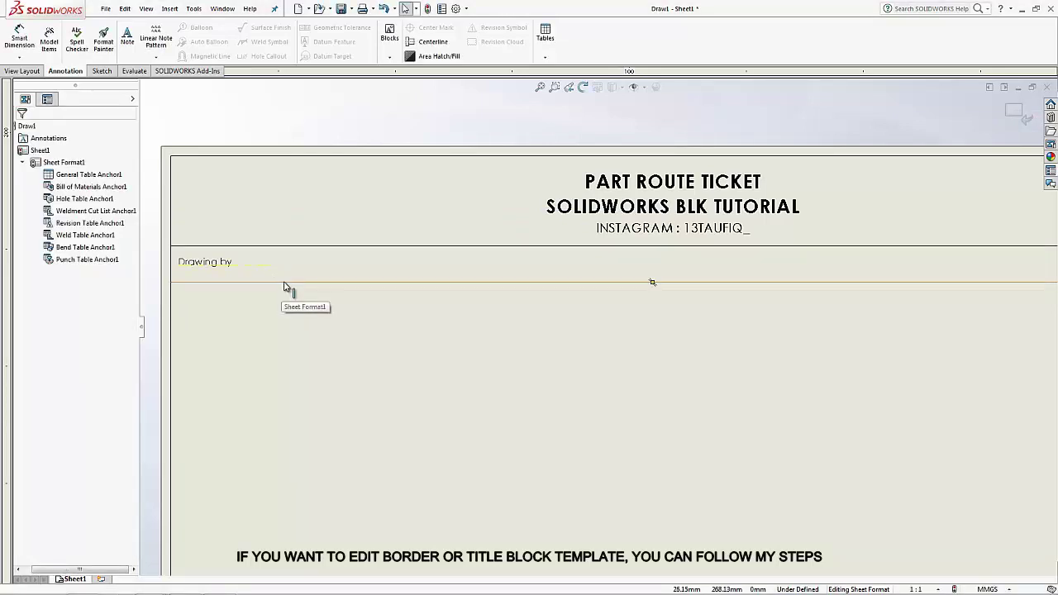
Step: Move the row's bottom line up under 'Drawing by' and fix it in place
{"action": "left_click", "coordinate": [284, 282]}
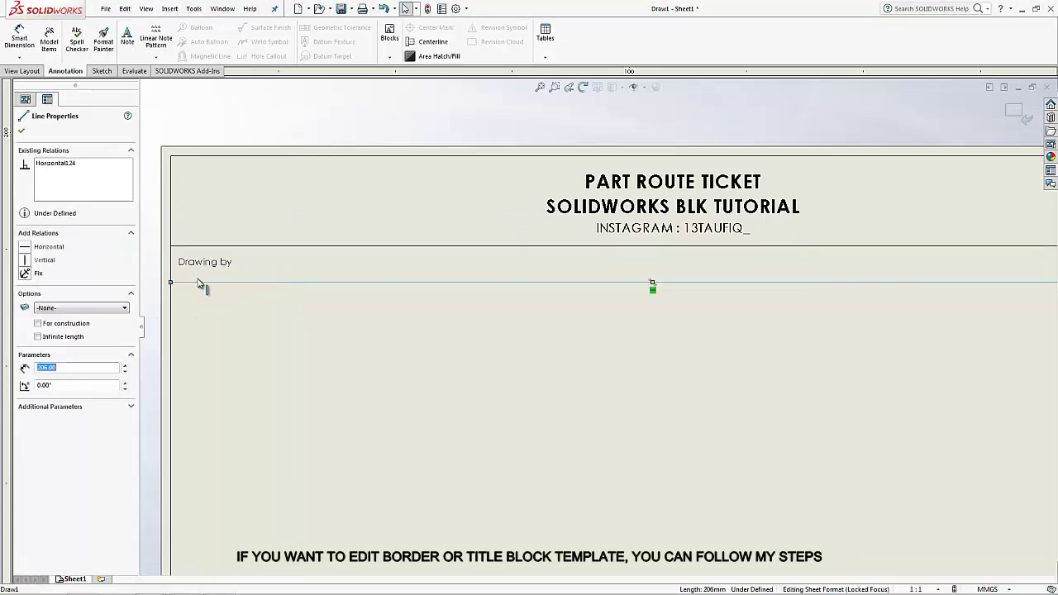
{"action": "left_click_drag", "start_coordinate": [199, 282], "coordinate": [202, 275]}
{"action": "left_click", "coordinate": [35, 273]}
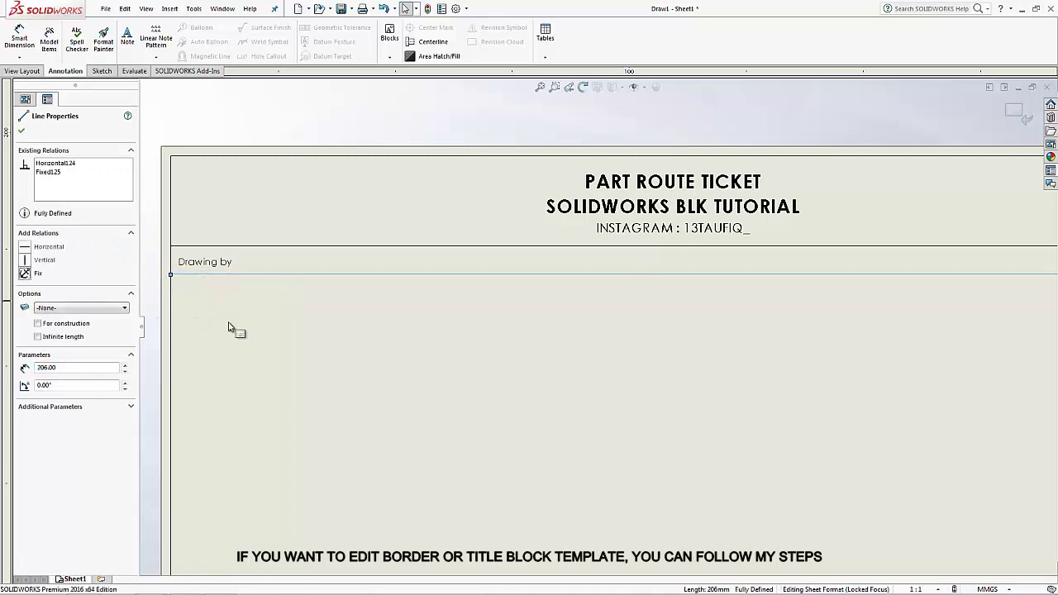
{"action": "left_click", "coordinate": [244, 355]}
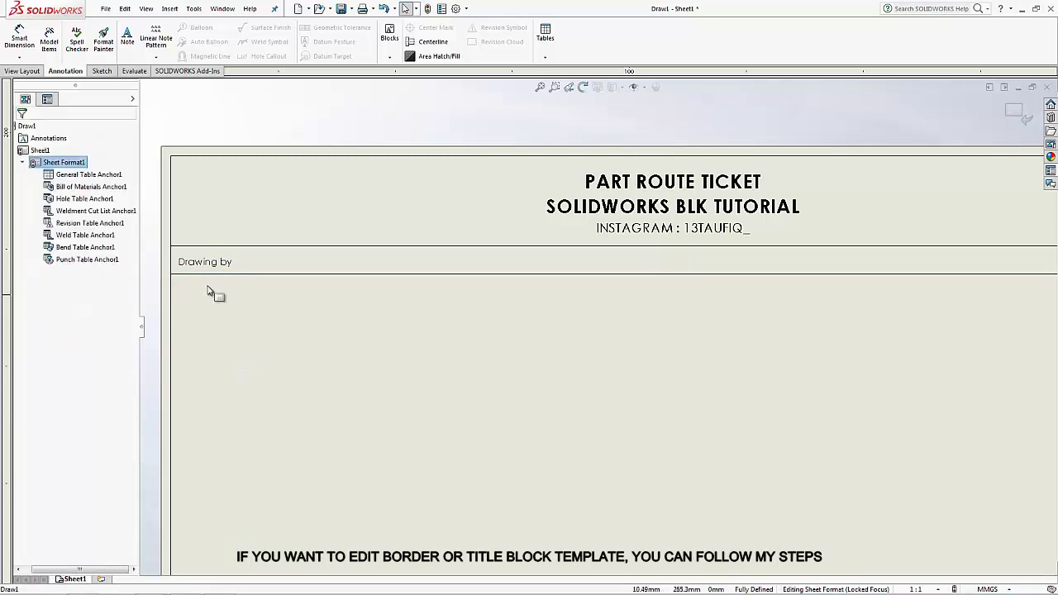
Step: Add a size-6 'name of tutorial' note beside 'Drawing by' and copy it farther along the row
{"action": "left_click", "coordinate": [129, 44]}
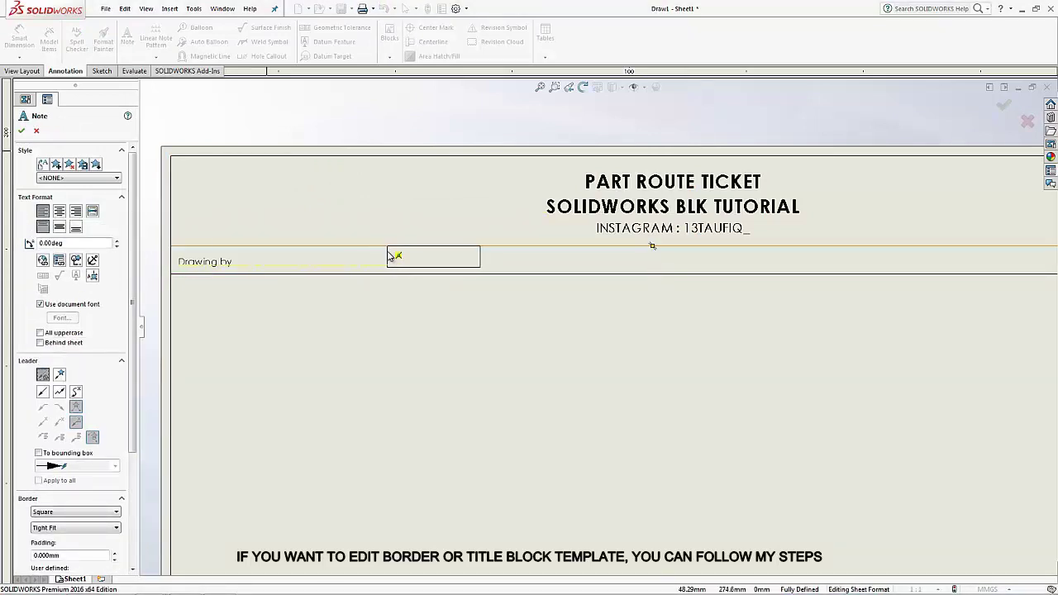
{"action": "left_click", "coordinate": [390, 256]}
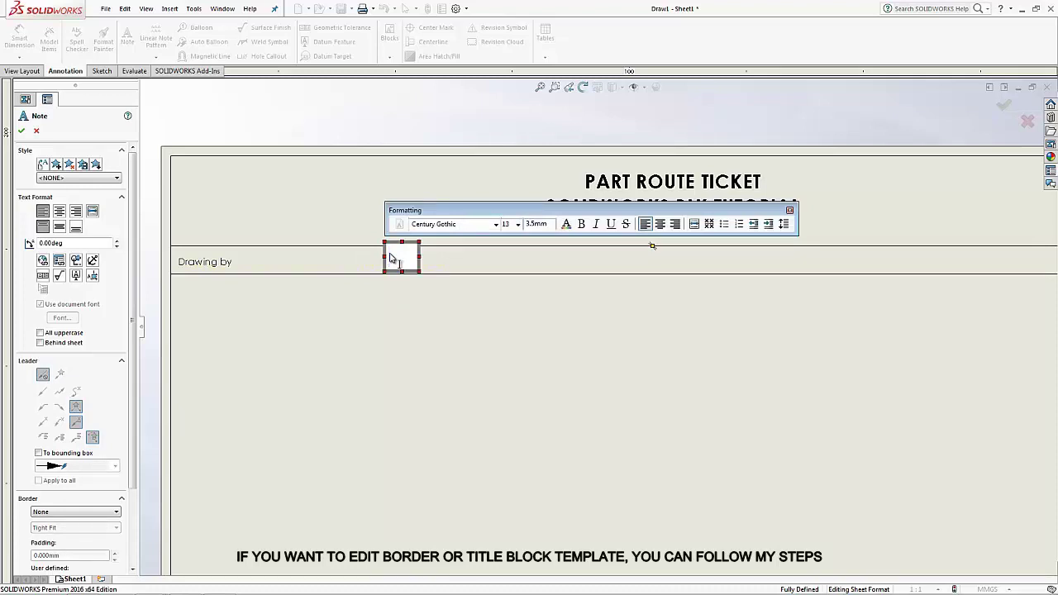
{"action": "type", "text": "n"}
{"action": "type", "text": "ame o"}
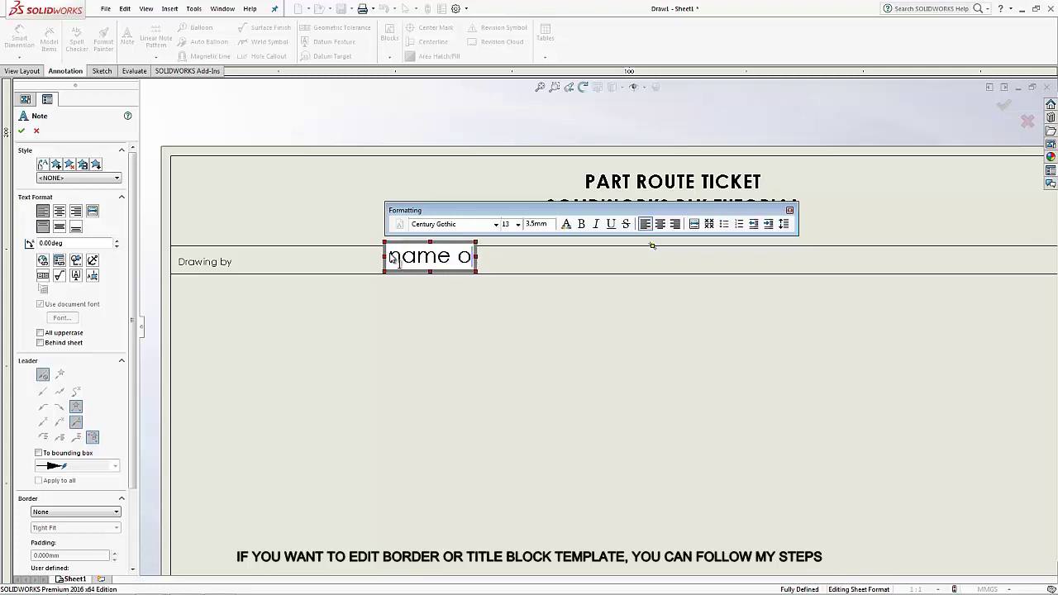
{"action": "type", "text": "f tutoria"}
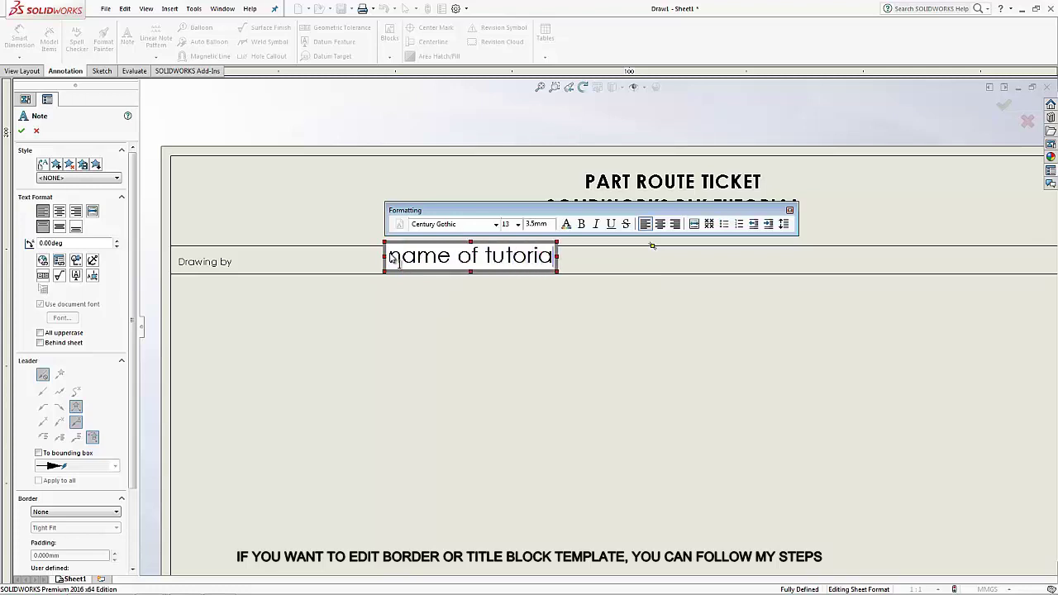
{"action": "type", "text": "l"}
{"action": "key", "text": "ctrl+shift+Left"}
{"action": "key", "text": "ctrl+shift+Left"}
{"action": "key", "text": "ctrl+shift+Left"}
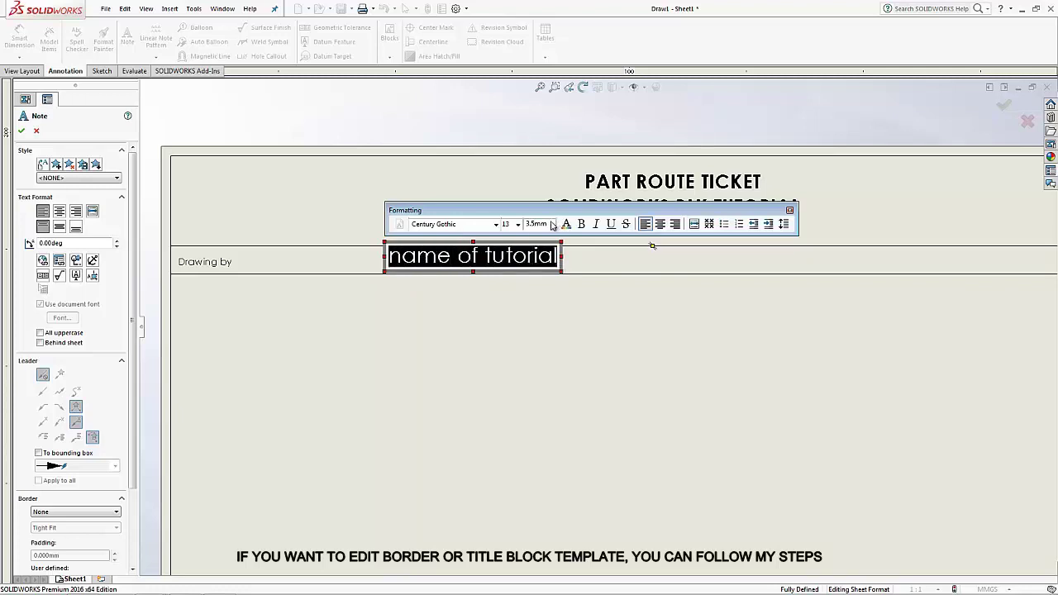
{"action": "left_click", "coordinate": [517, 224]}
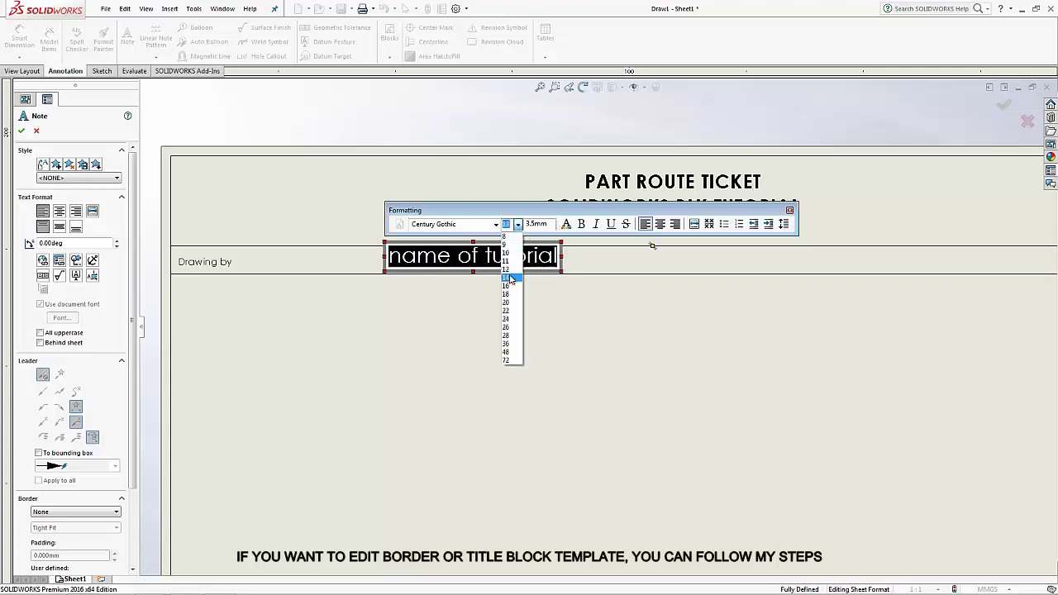
{"action": "type", "text": "6"}
{"action": "left_click", "coordinate": [606, 291]}
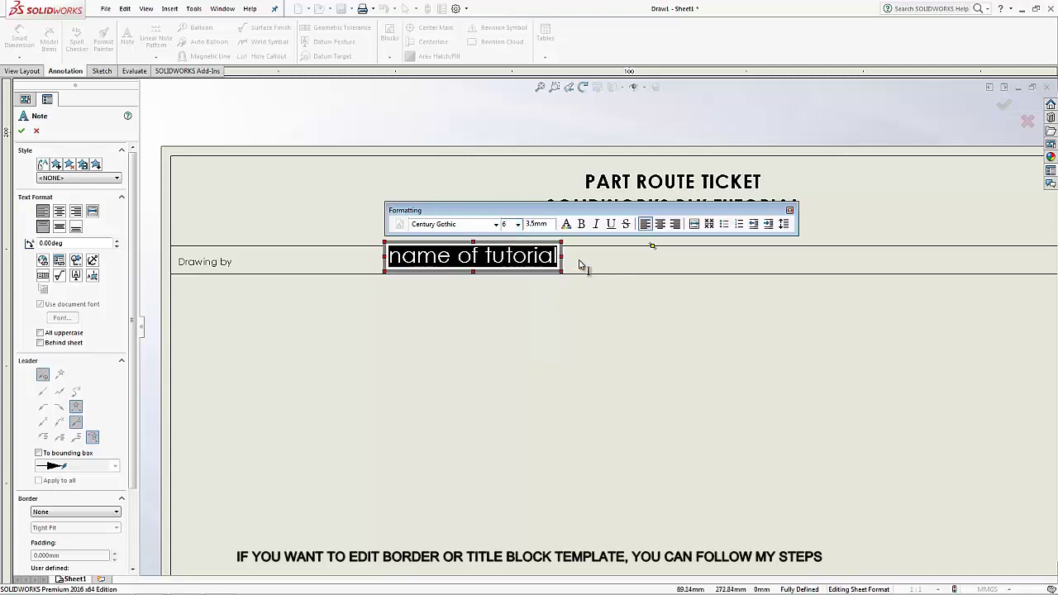
{"action": "left_click", "coordinate": [431, 258]}
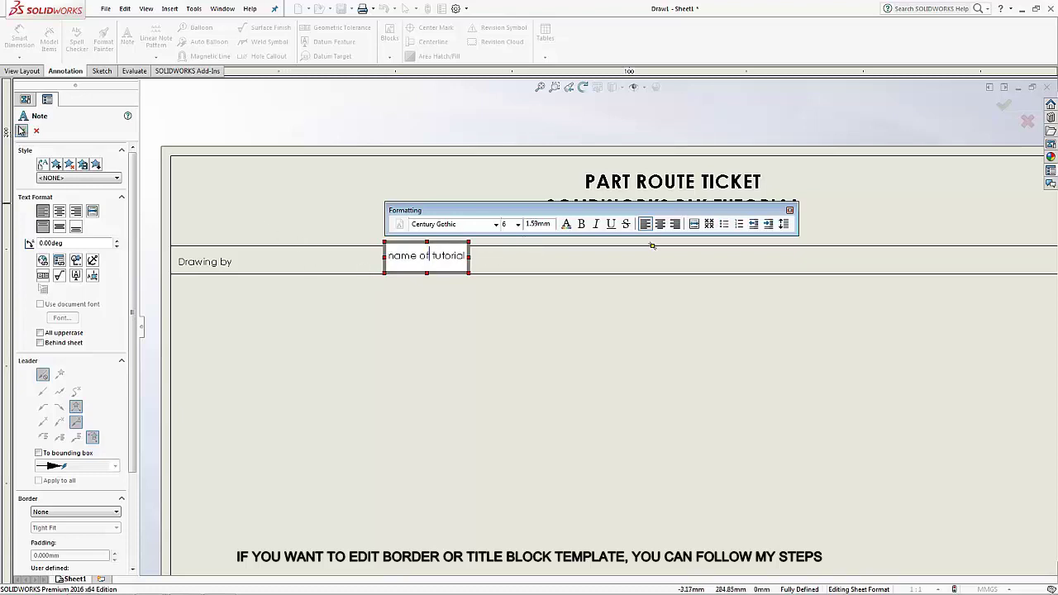
{"action": "left_click", "coordinate": [653, 244]}
{"action": "mouse_move", "coordinate": [433, 258]}
{"action": "left_mouse_down"}
{"action": "mouse_move", "coordinate": [438, 271]}
{"action": "mouse_move", "coordinate": [709, 262]}
{"action": "left_mouse_up"}
Step: Change the copied note's text to 'Date'
{"action": "double_click", "coordinate": [710, 262]}
{"action": "type", "text": "Date"}
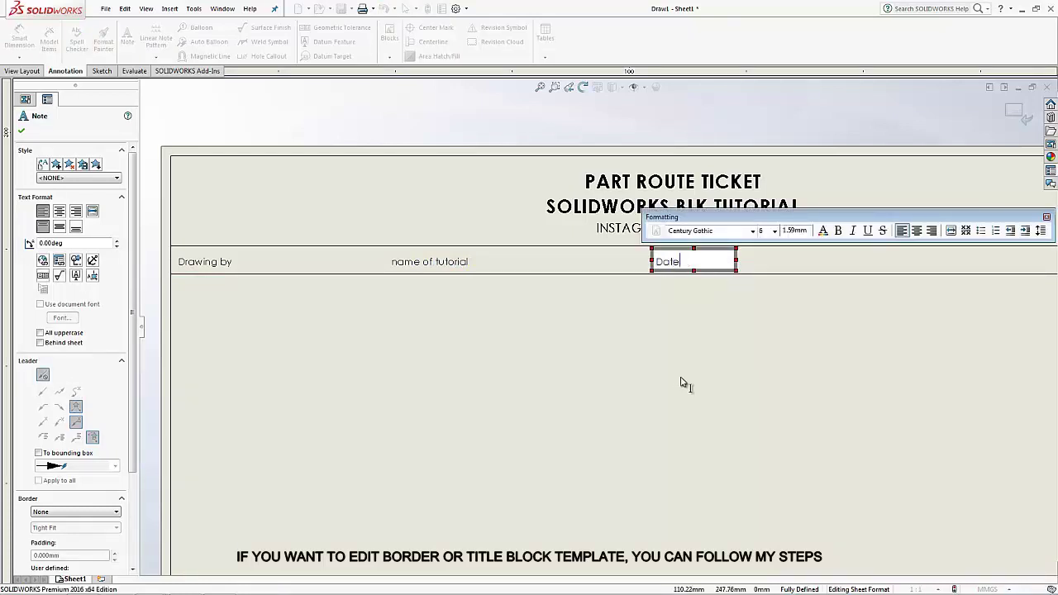
{"action": "left_click", "coordinate": [683, 382]}
{"action": "scroll", "coordinate": [705, 295], "scroll_direction": "down", "scroll_amount": 2}
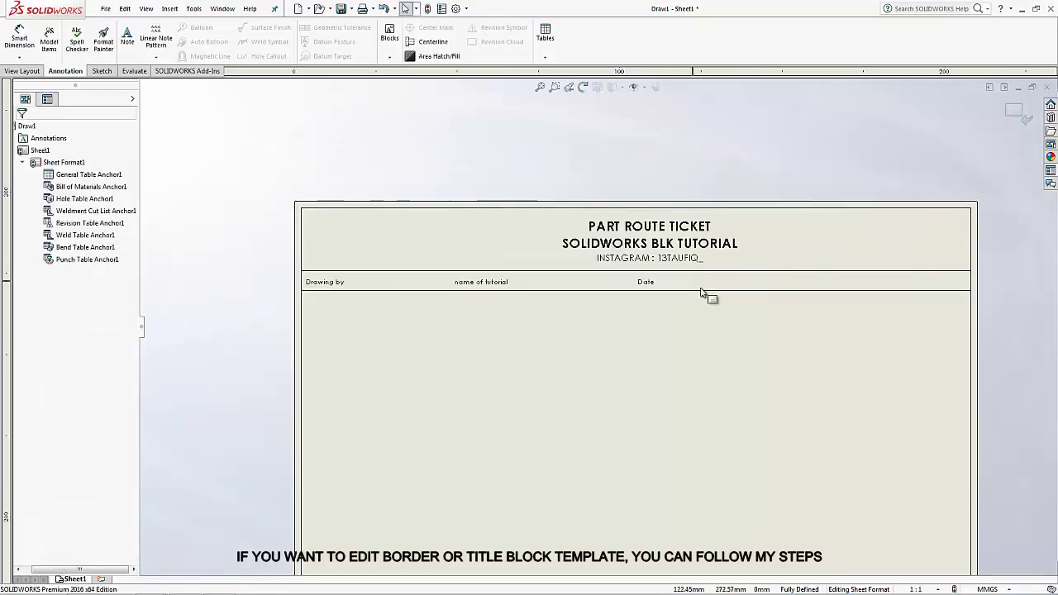
{"action": "scroll", "coordinate": [715, 321], "scroll_direction": "up", "scroll_amount": 3}
Step: Move 'Date' to the row's right end and shift 'name of tutorial' toward the middle
{"action": "left_click", "coordinate": [609, 279]}
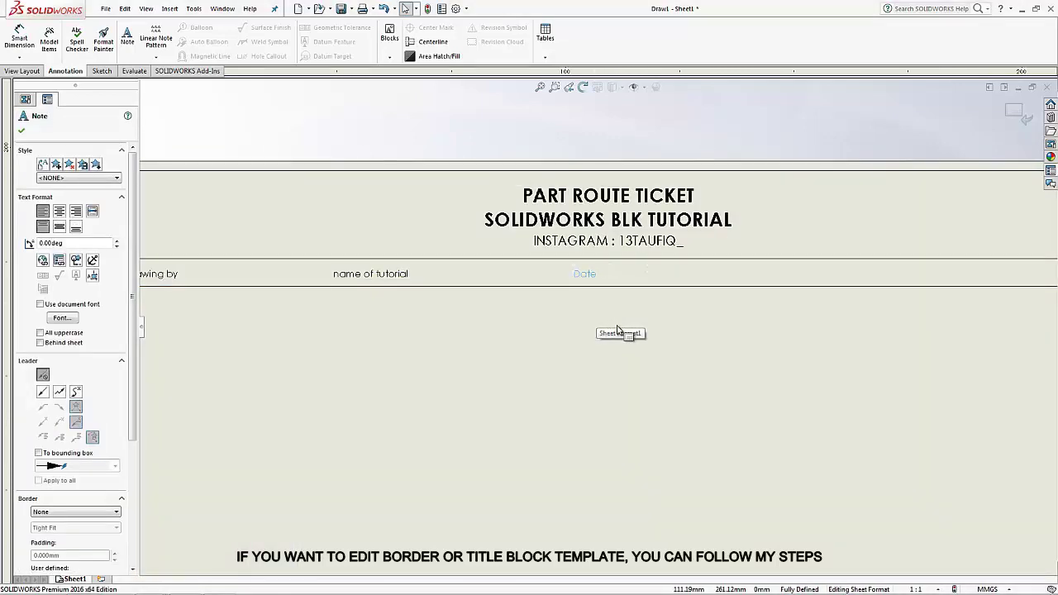
{"action": "scroll", "coordinate": [620, 332], "scroll_direction": "down", "scroll_amount": 2}
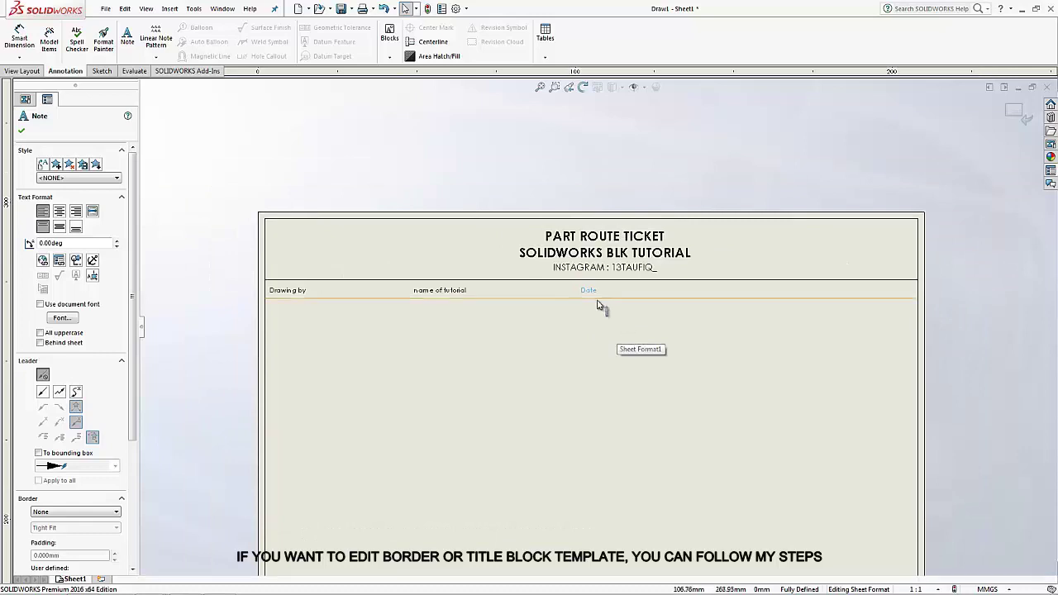
{"action": "left_click_drag", "start_coordinate": [600, 294], "coordinate": [693, 300]}
{"action": "left_click_drag", "start_coordinate": [849, 298], "coordinate": [852, 297]}
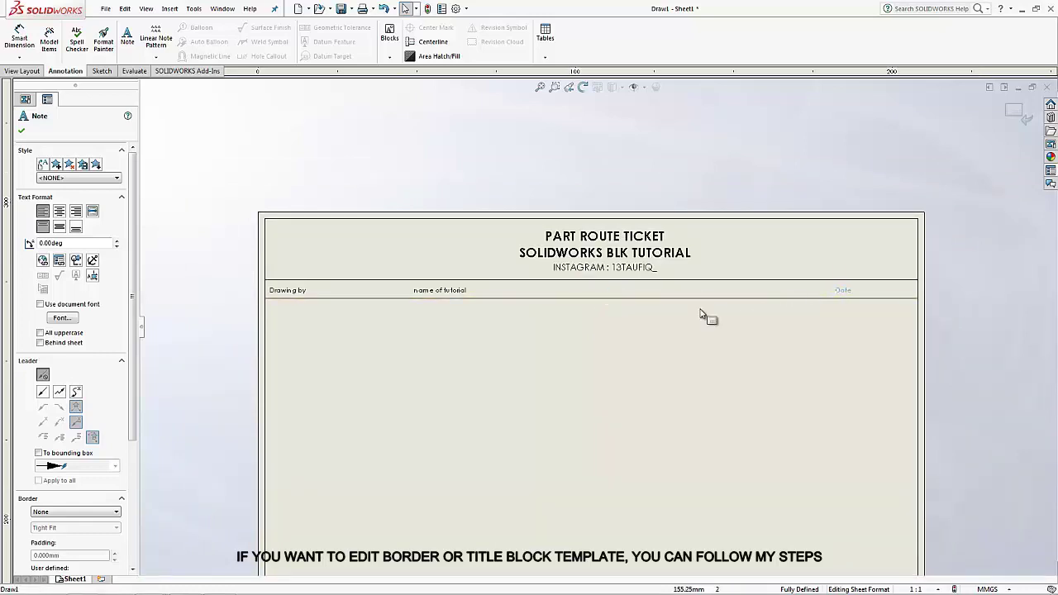
{"action": "left_click_drag", "start_coordinate": [440, 290], "coordinate": [547, 297]}
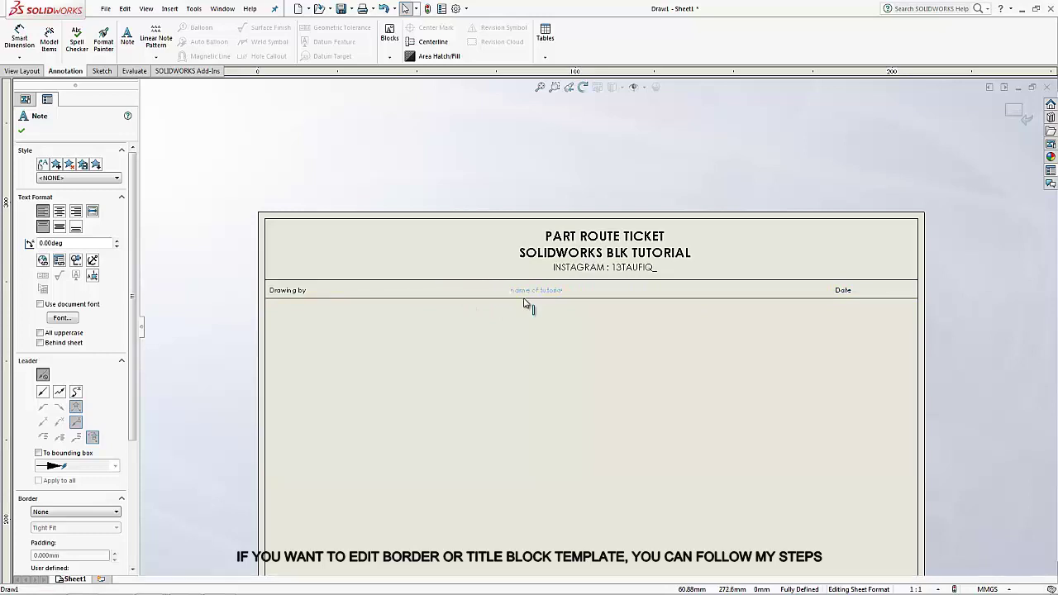
Step: Draw the first short vertical divider across the header row
{"action": "left_click", "coordinate": [101, 72]}
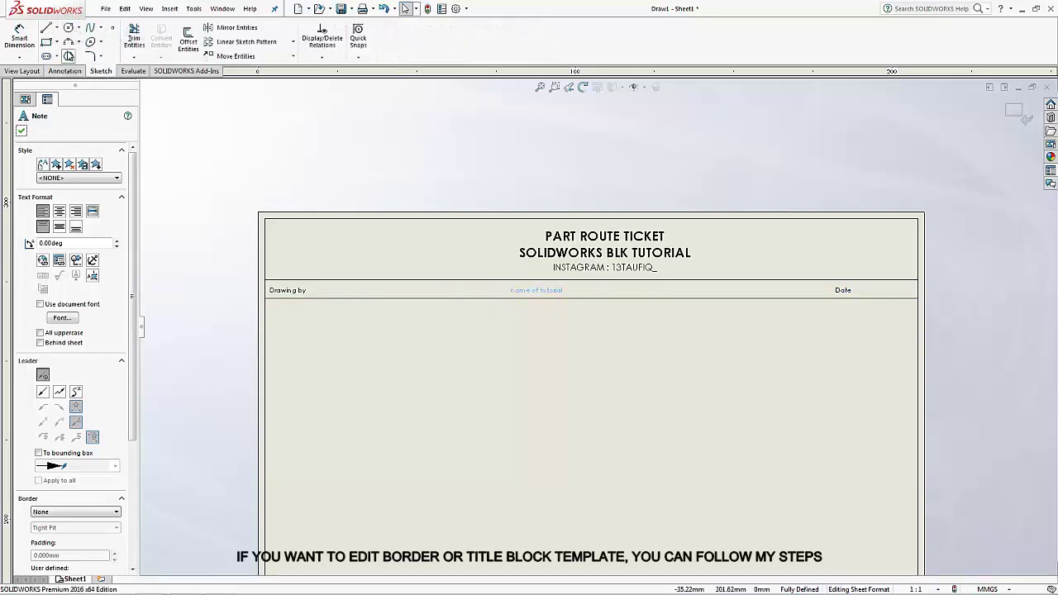
{"action": "left_click", "coordinate": [46, 27]}
{"action": "scroll", "coordinate": [397, 310], "scroll_direction": "down", "scroll_amount": 1}
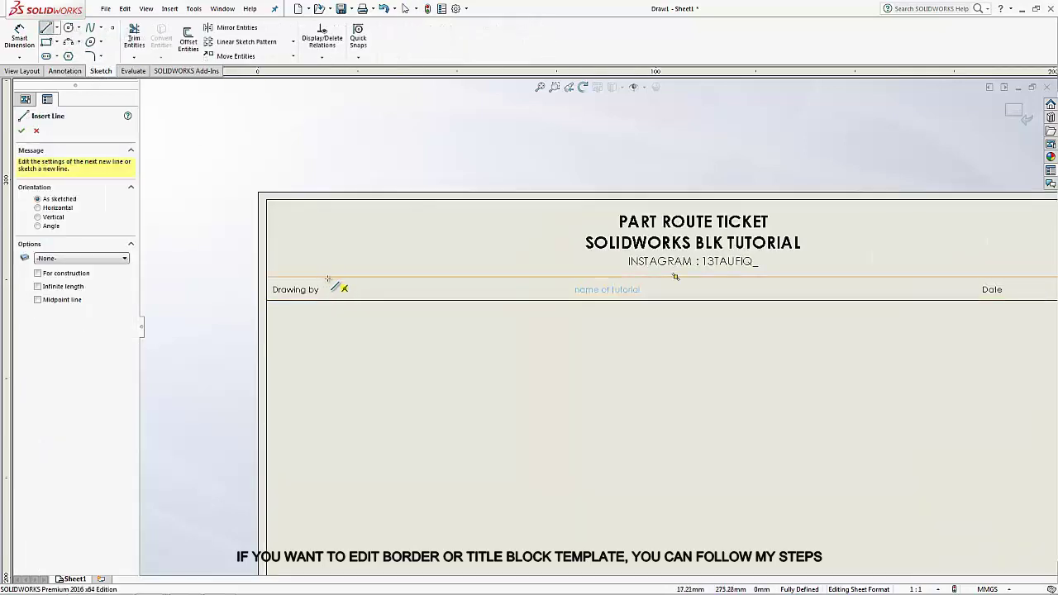
{"action": "left_click", "coordinate": [338, 279]}
{"action": "left_click", "coordinate": [338, 300]}
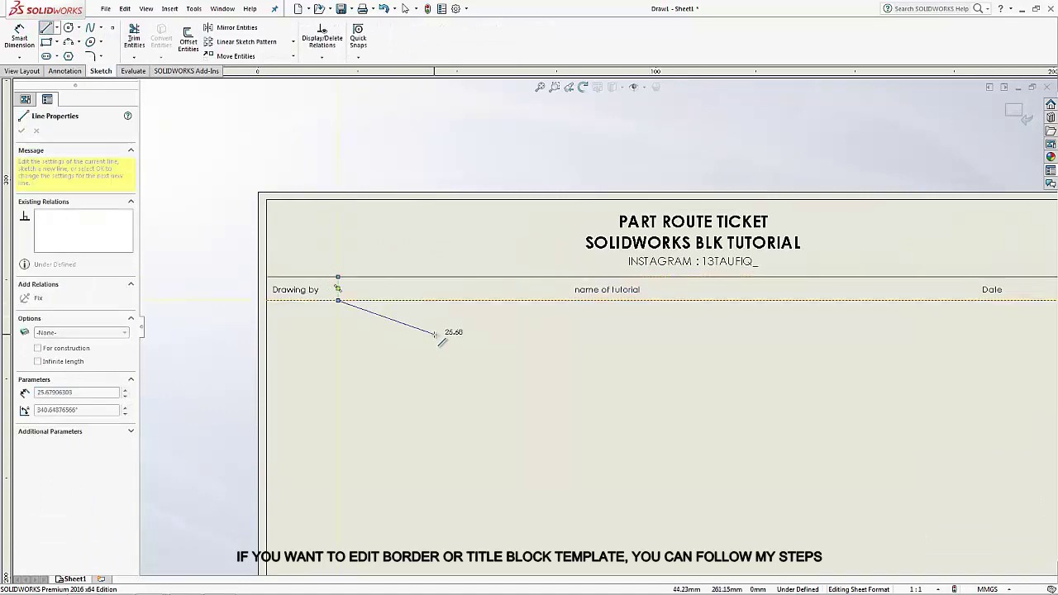
{"action": "key", "text": "Escape"}
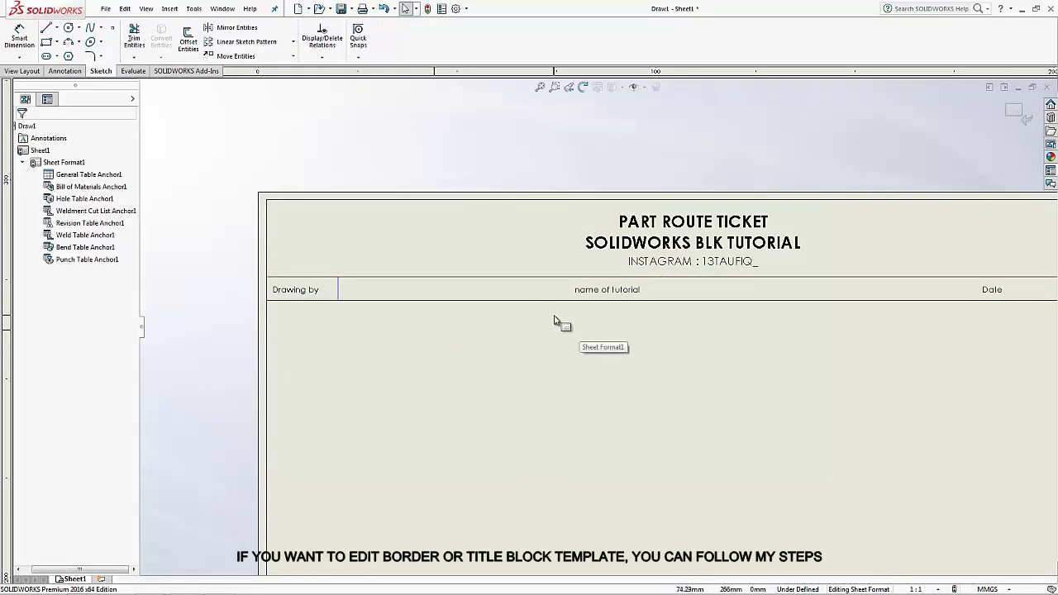
Step: Add vertical dividers on either side of 'name of tutorial'
{"action": "key", "text": "l"}
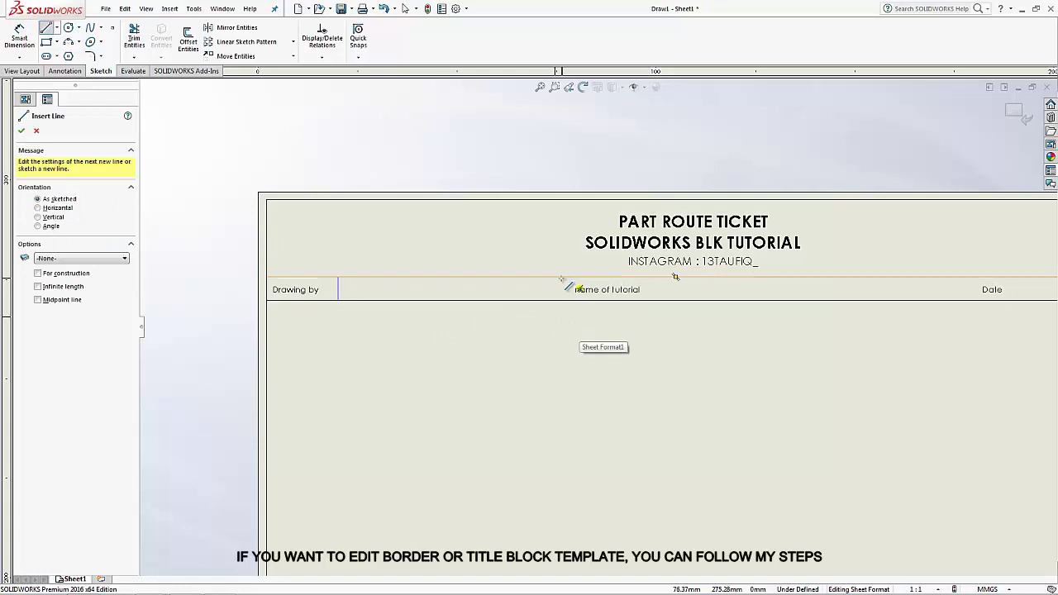
{"action": "left_click", "coordinate": [561, 278]}
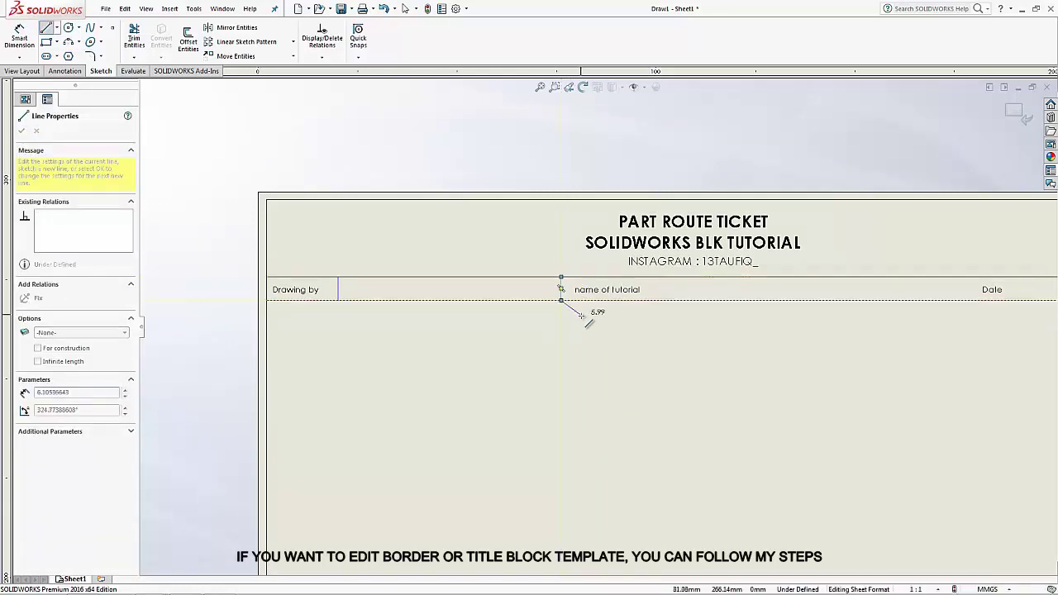
{"action": "key", "text": "Escape"}
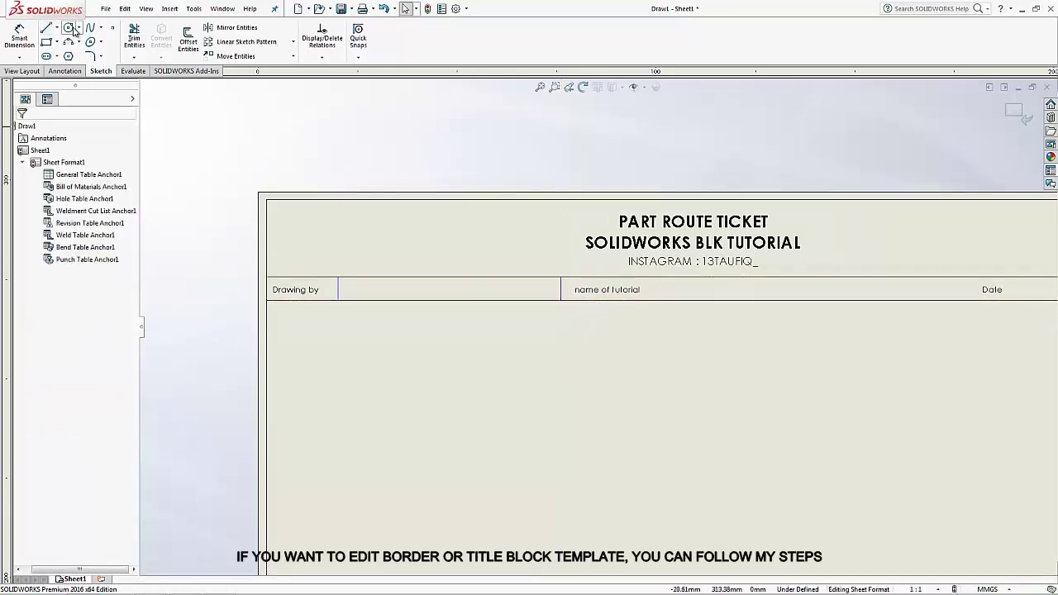
{"action": "key", "text": "l"}
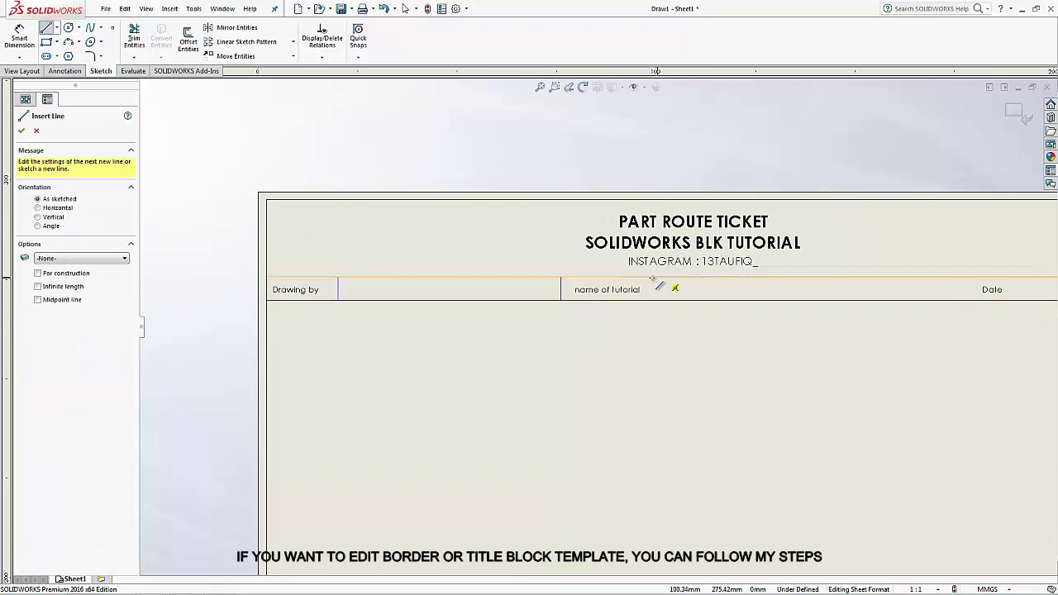
{"action": "left_click", "coordinate": [649, 278]}
{"action": "left_click", "coordinate": [650, 300]}
{"action": "key", "text": "Escape"}
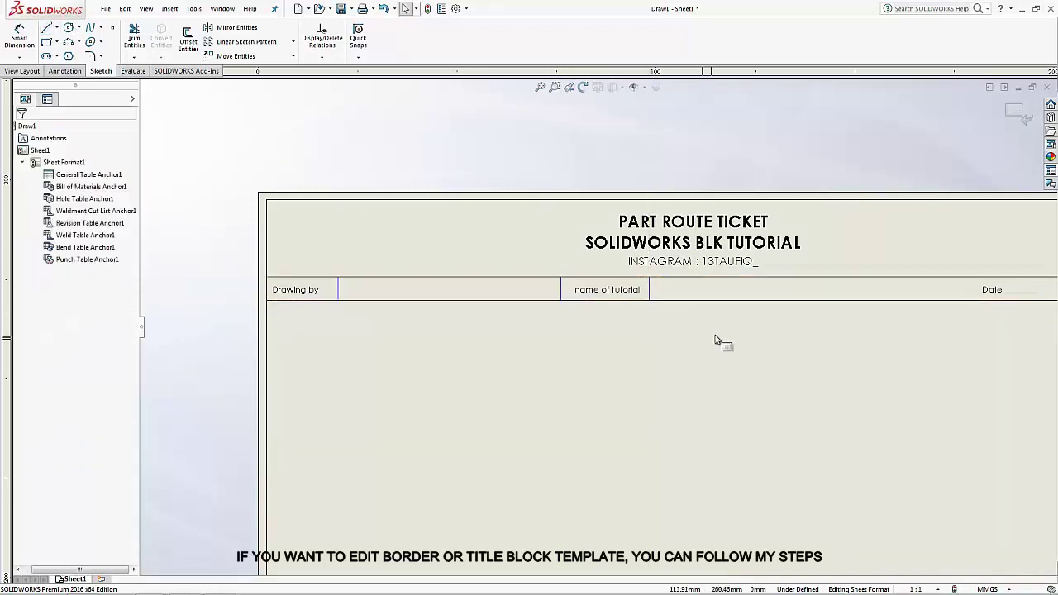
Step: Fit the sheet to view and add a divider just before 'Date'
{"action": "key", "text": "f"}
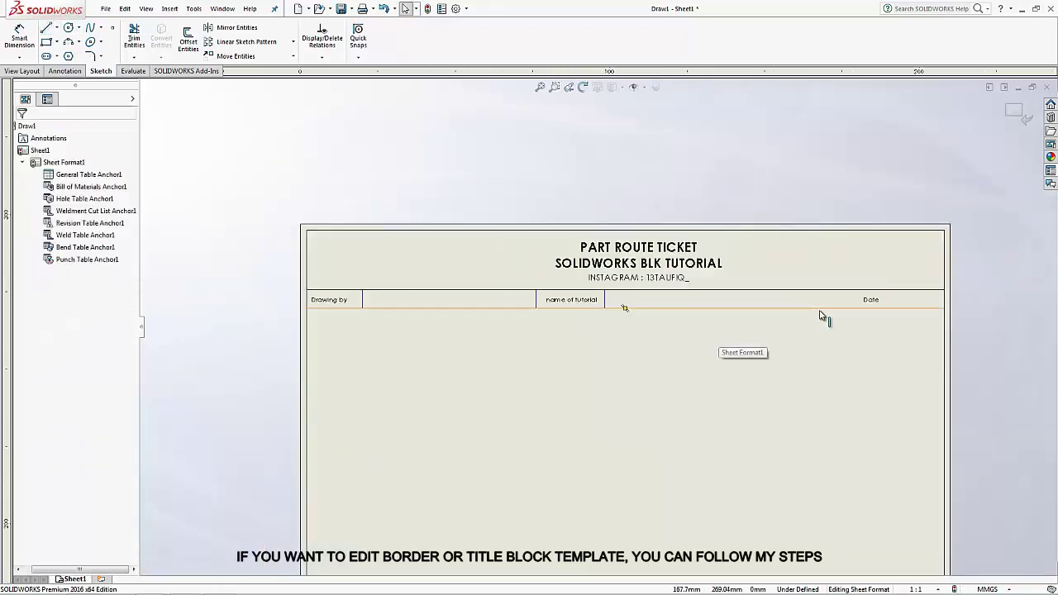
{"action": "key", "text": "l"}
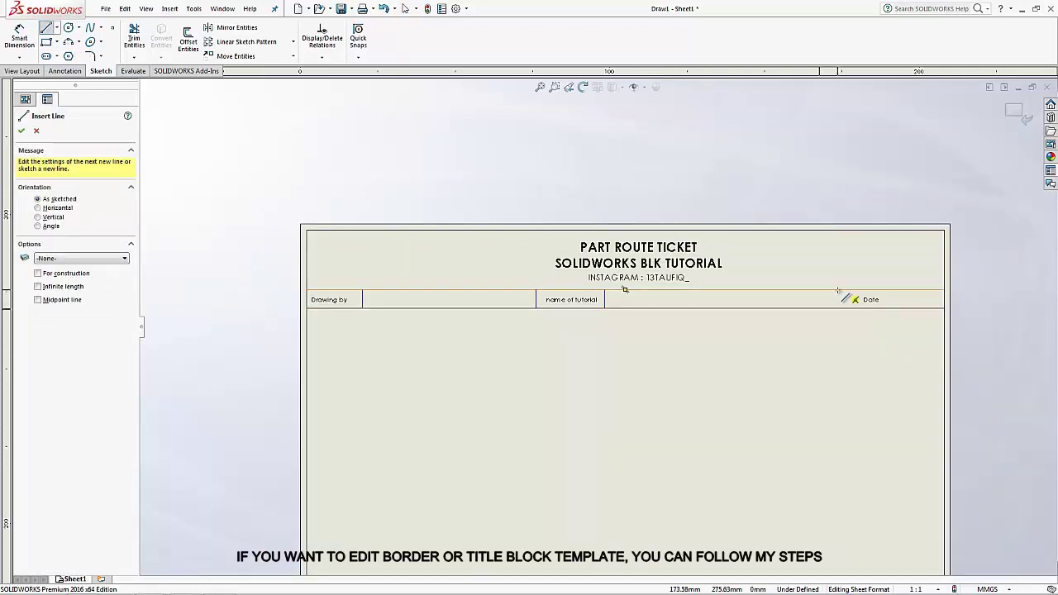
{"action": "left_click", "coordinate": [838, 289]}
{"action": "left_click", "coordinate": [838, 307]}
{"action": "key", "text": "Escape"}
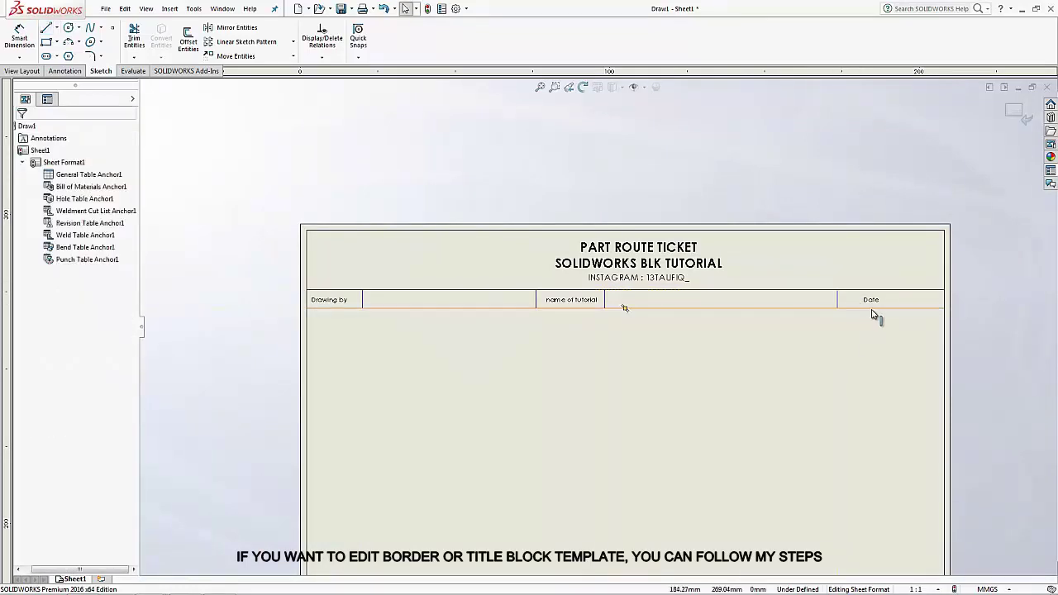
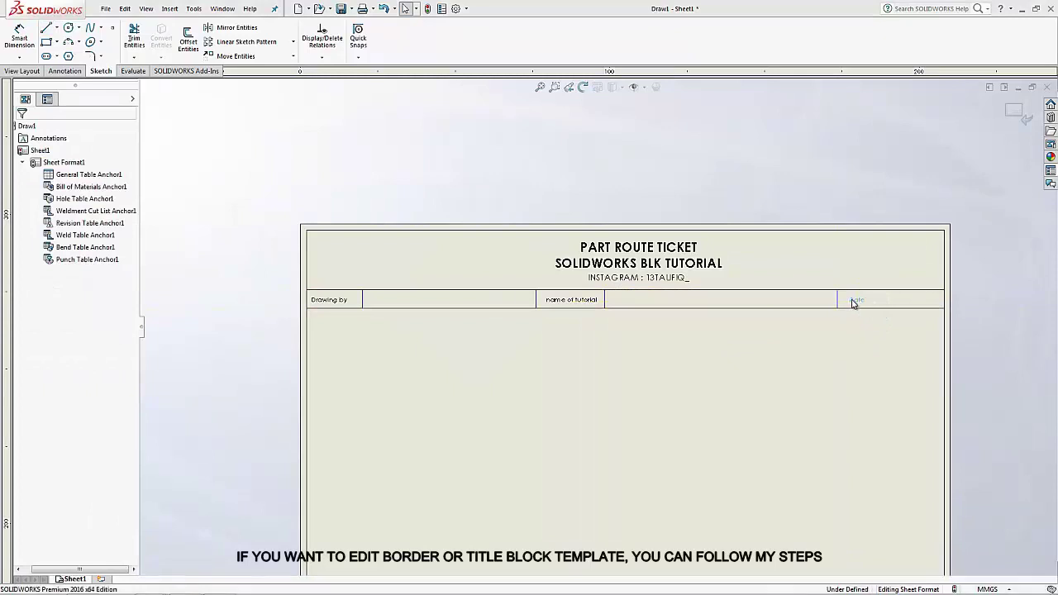
Step: Draw a short vertical line closing off the right side of the Date cell
{"action": "left_click", "coordinate": [855, 301]}
{"action": "left_click", "coordinate": [862, 319]}
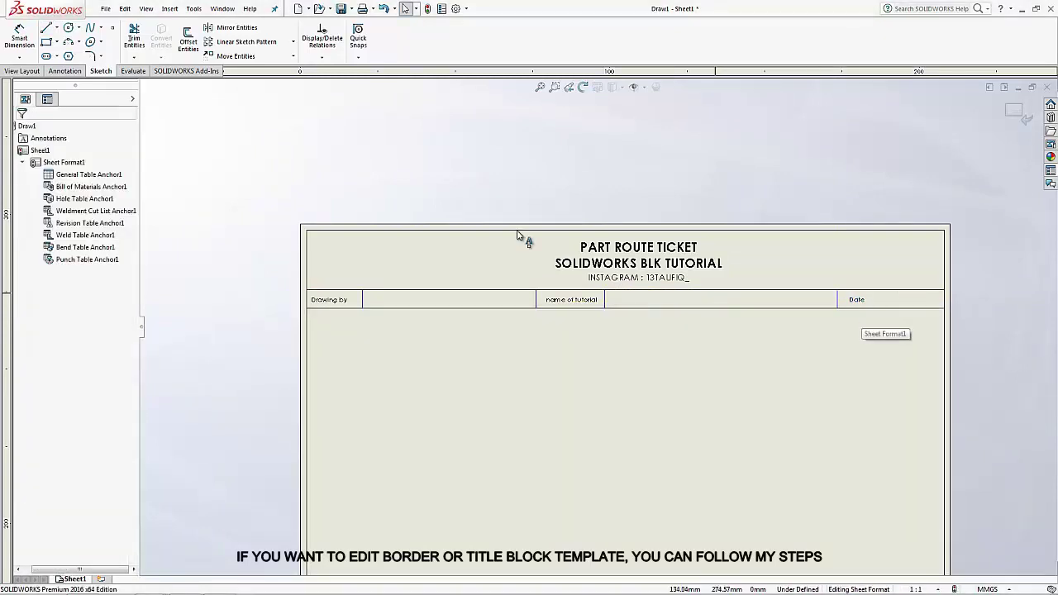
{"action": "left_click", "coordinate": [47, 28]}
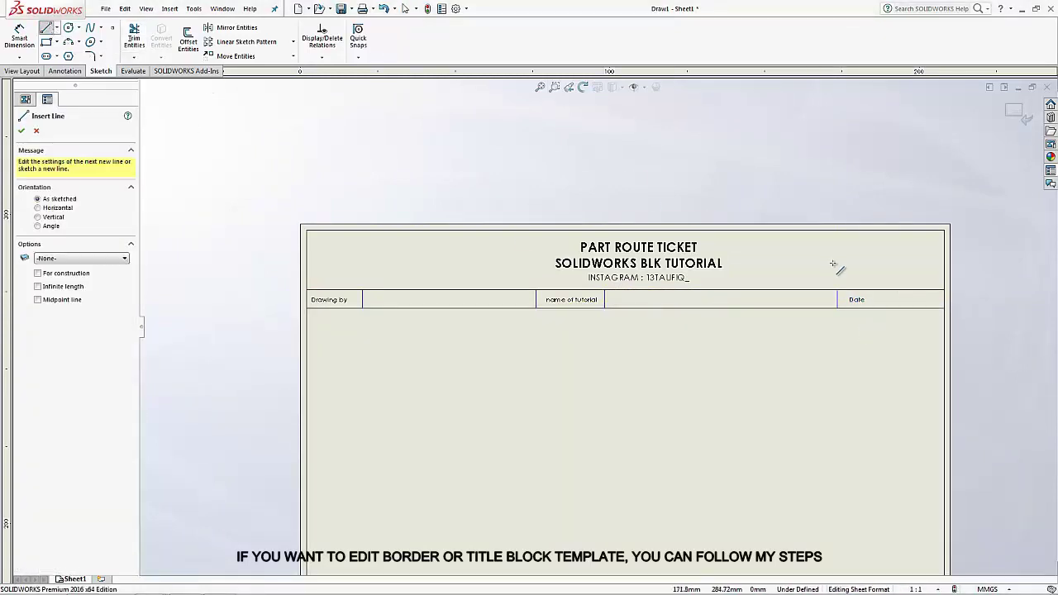
{"action": "left_click", "coordinate": [870, 290]}
{"action": "left_click", "coordinate": [870, 309]}
{"action": "key", "text": "Escape"}
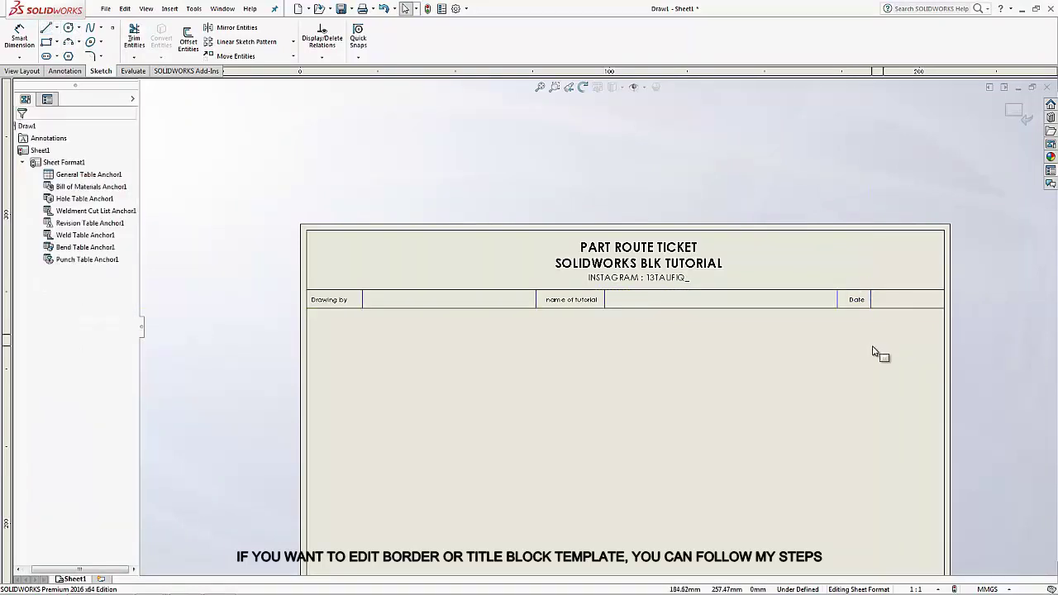
Step: Select the title block's vertical divider lines, leaving the Date label out
{"action": "left_click", "coordinate": [362, 299]}
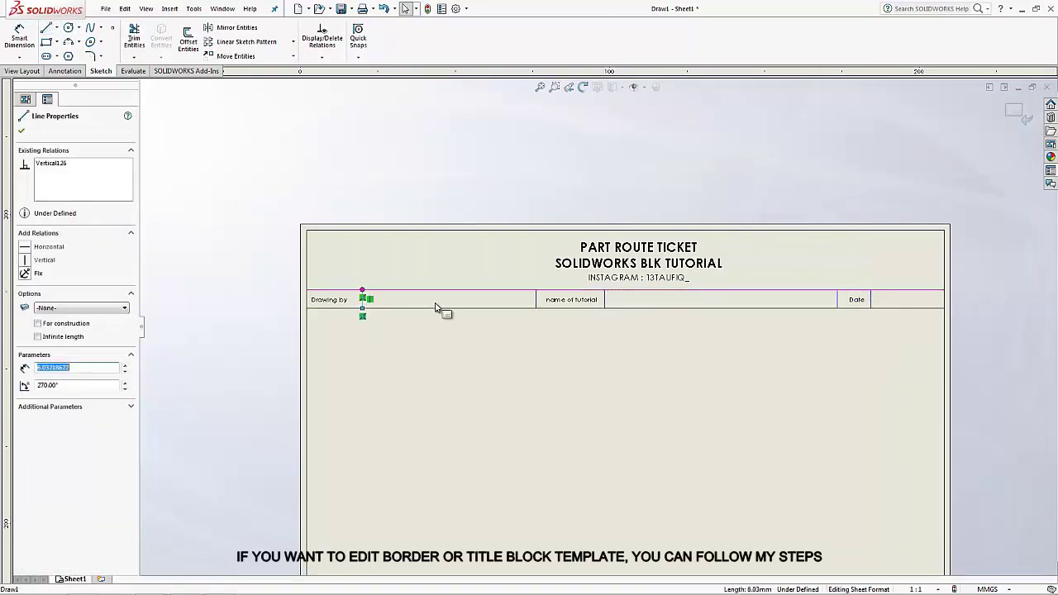
{"action": "left_click", "coordinate": [536, 302], "text": "ctrl"}
{"action": "left_click", "coordinate": [605, 302], "text": "ctrl"}
{"action": "left_click", "coordinate": [837, 300], "text": "ctrl"}
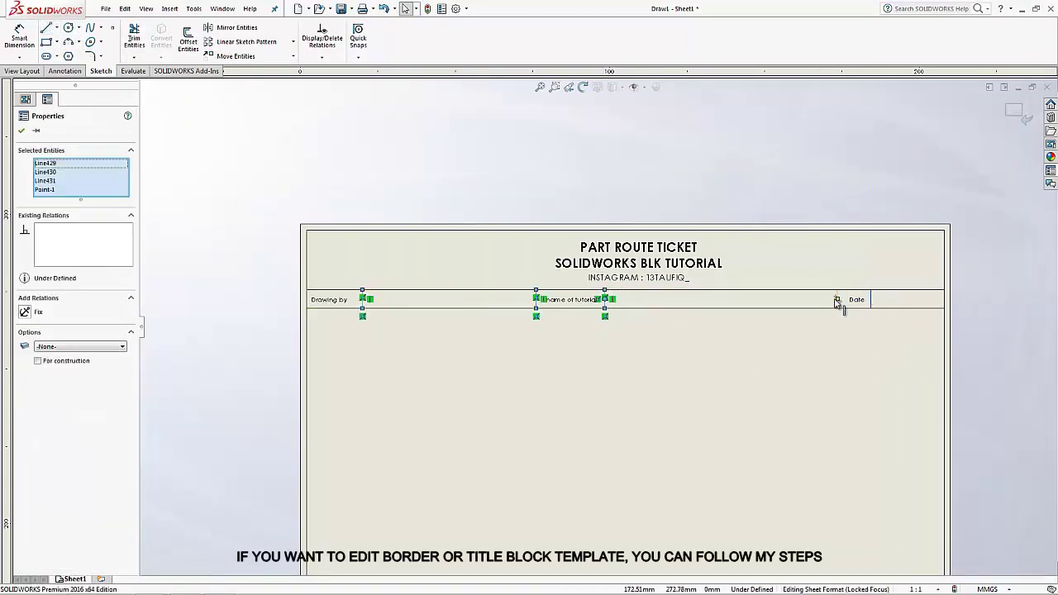
{"action": "left_click", "coordinate": [838, 308], "text": "ctrl"}
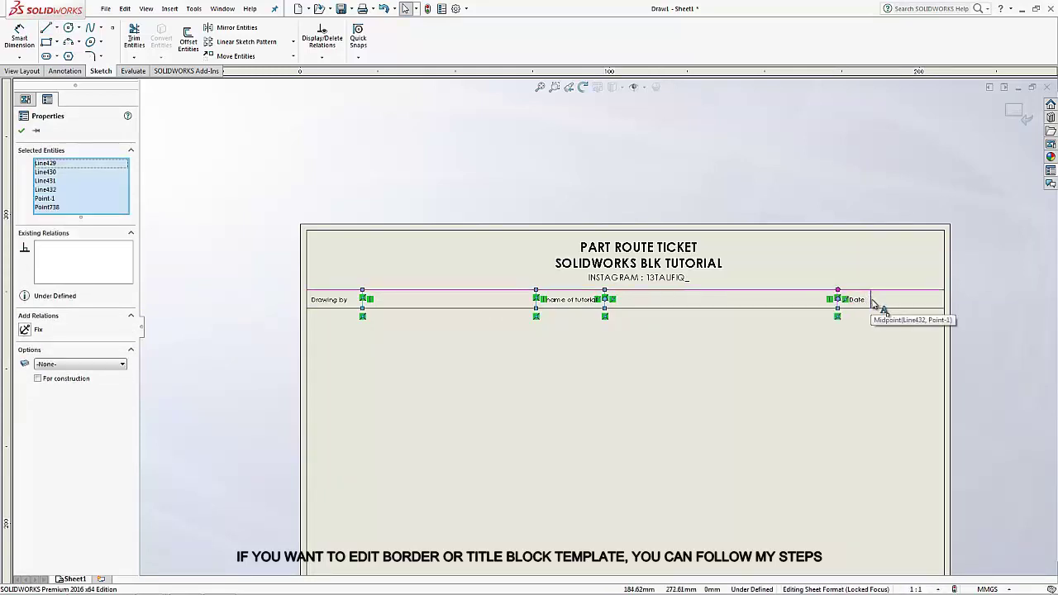
{"action": "left_click", "coordinate": [868, 301], "text": "ctrl"}
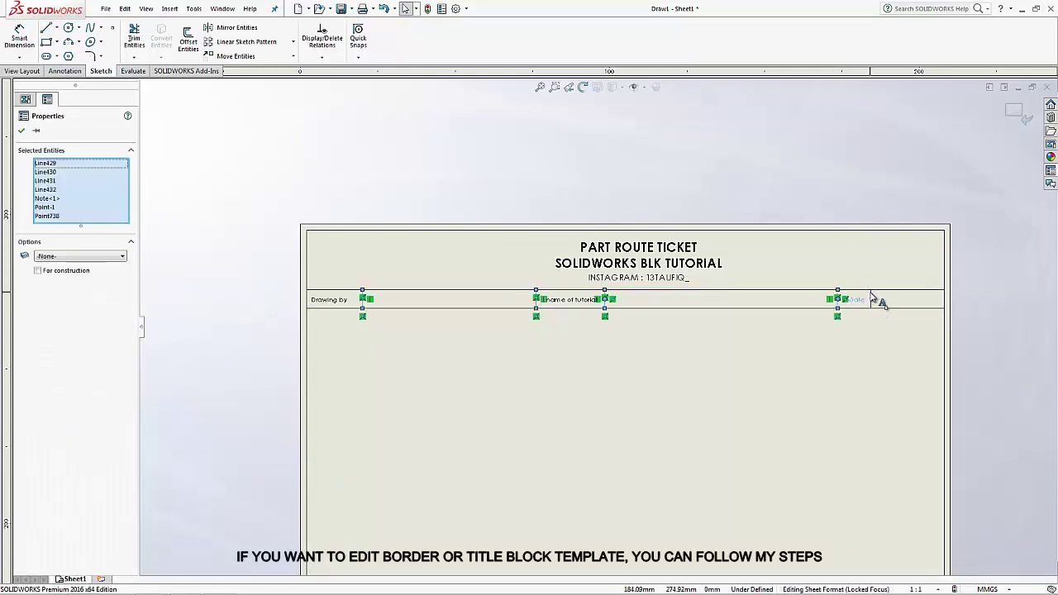
{"action": "left_click", "coordinate": [860, 301], "text": "ctrl"}
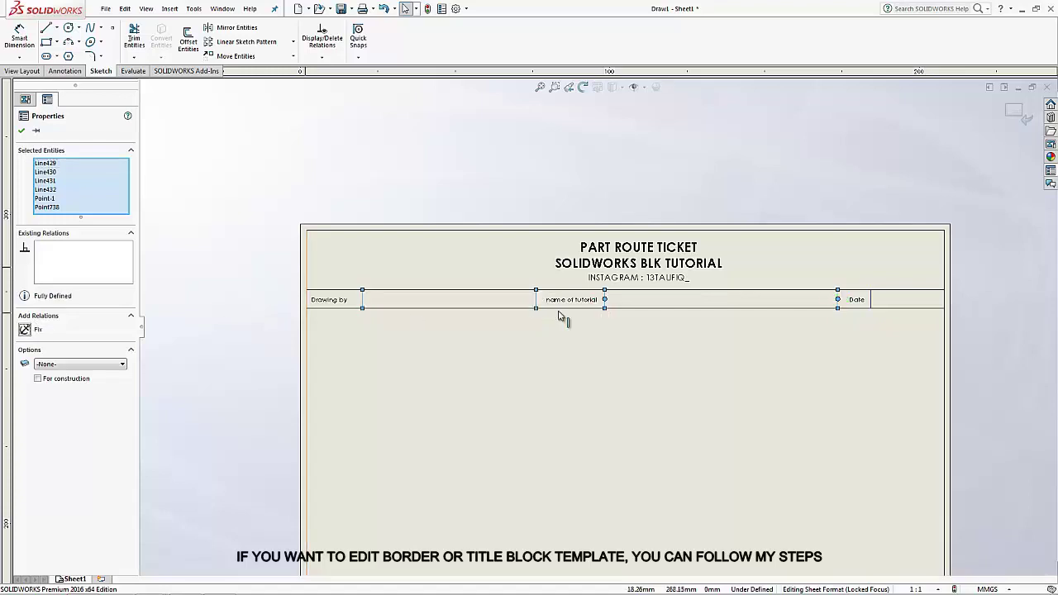
{"action": "left_click", "coordinate": [862, 321]}
Step: Fix the vertical line beside Date in place
{"action": "scroll", "coordinate": [827, 318], "scroll_direction": "down", "scroll_amount": 3}
{"action": "left_click", "coordinate": [762, 297]}
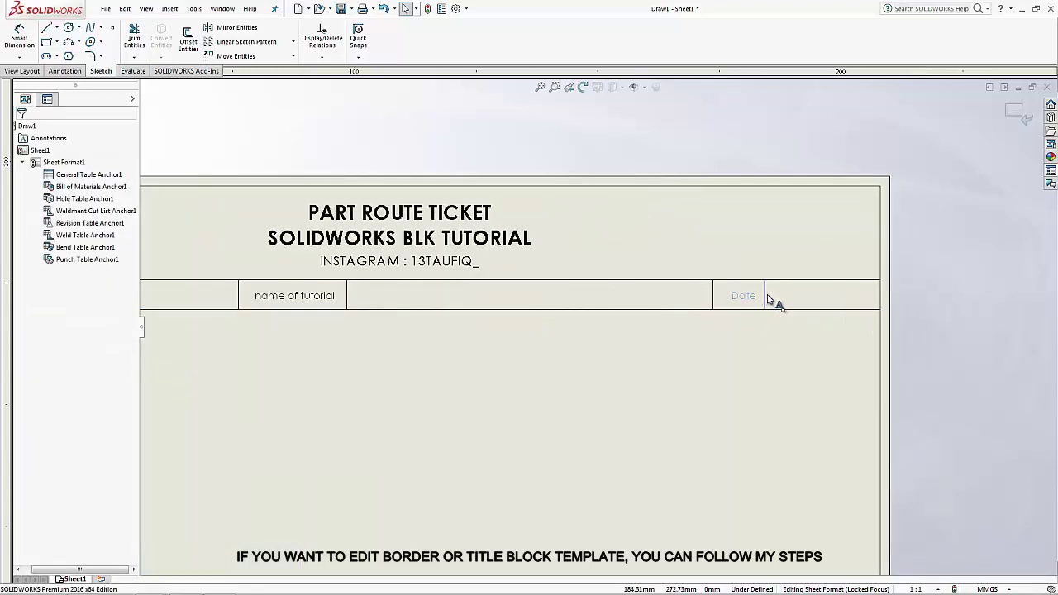
{"action": "left_click", "coordinate": [173, 228]}
{"action": "scroll", "coordinate": [736, 324], "scroll_direction": "down", "scroll_amount": 2}
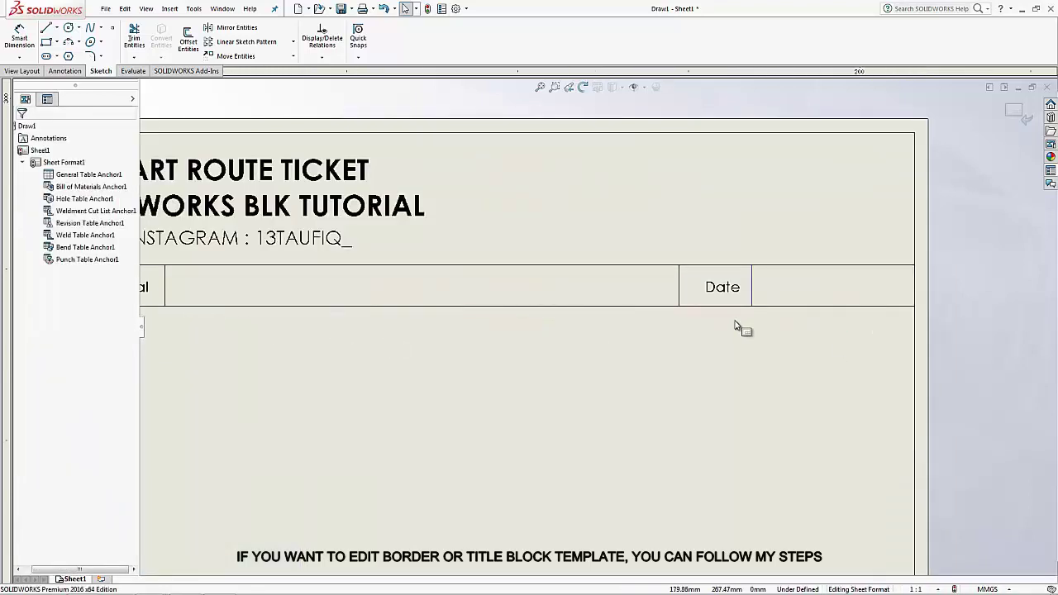
{"action": "scroll", "coordinate": [727, 323], "scroll_direction": "down", "scroll_amount": 3}
{"action": "left_click", "coordinate": [705, 316]}
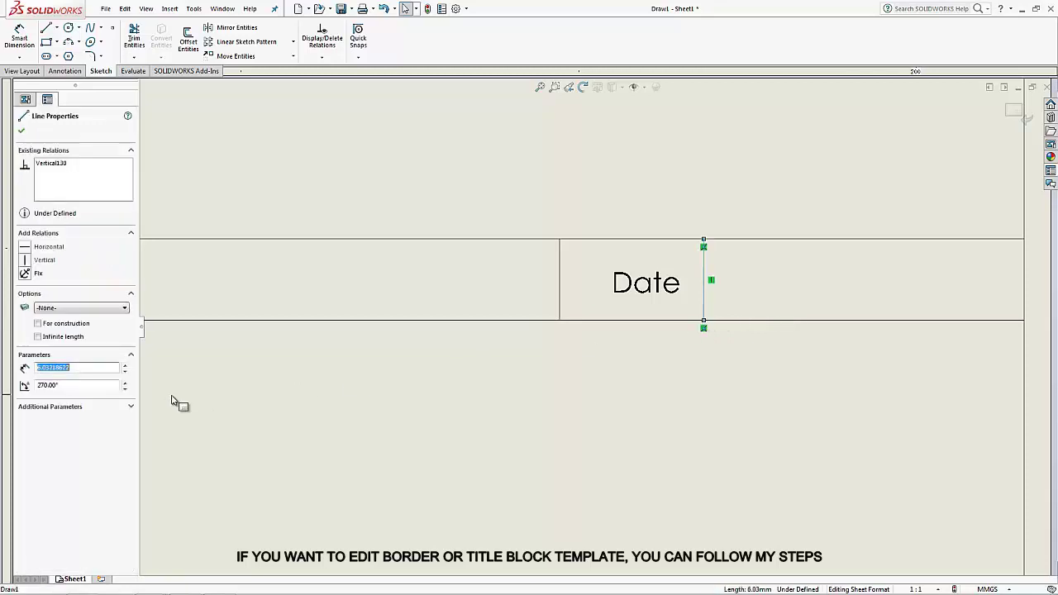
{"action": "left_click", "coordinate": [24, 272]}
{"action": "left_click", "coordinate": [23, 130]}
{"action": "scroll", "coordinate": [713, 413], "scroll_direction": "up", "scroll_amount": 3}
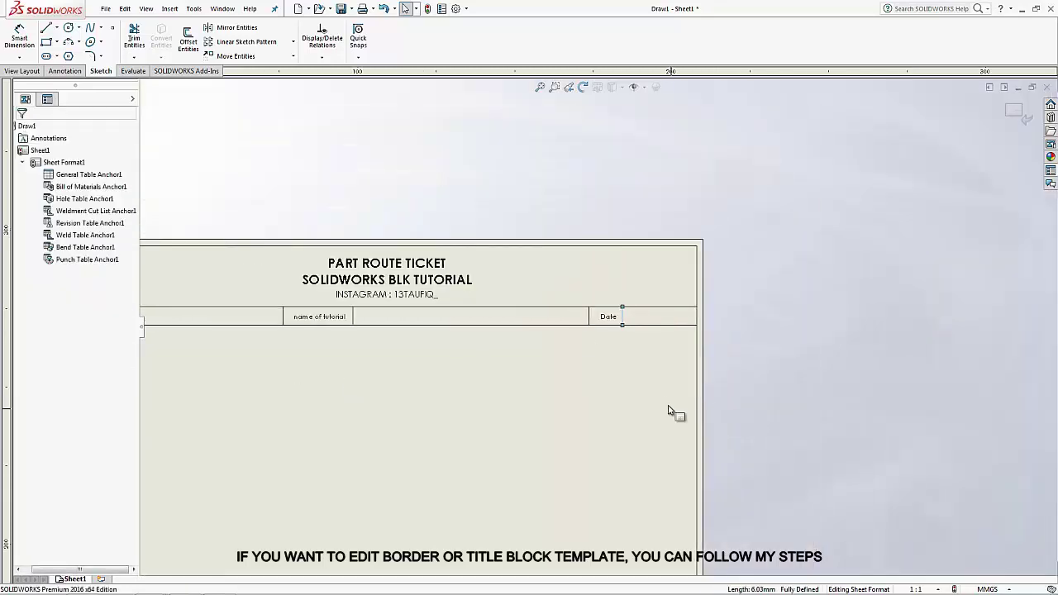
{"action": "scroll", "coordinate": [677, 399], "scroll_direction": "up", "scroll_amount": 2}
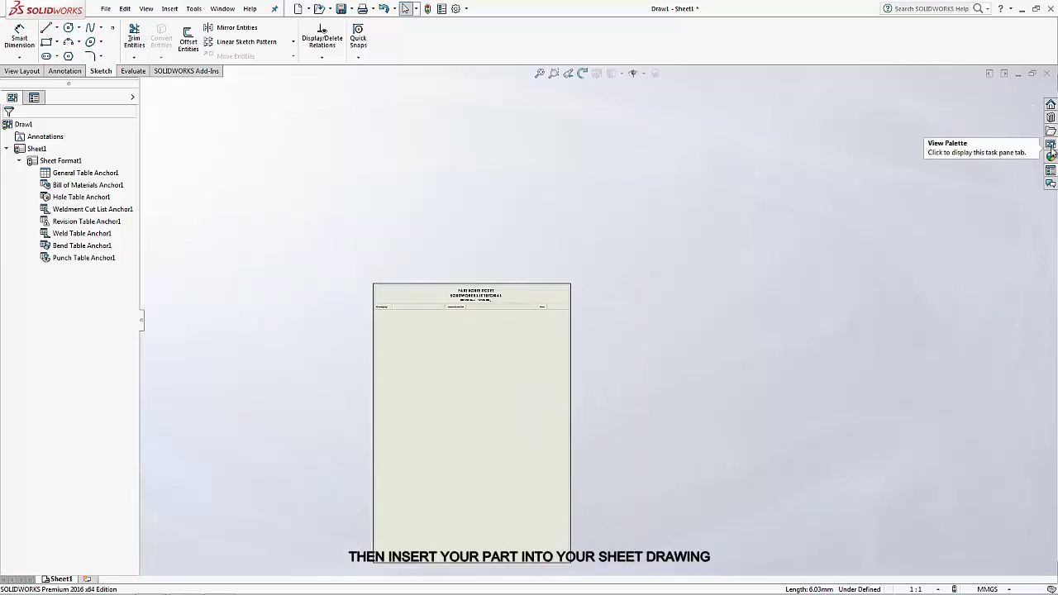
Step: Place the arm panel's front view from the View Palette low on the sheet
{"action": "left_click", "coordinate": [1050, 144]}
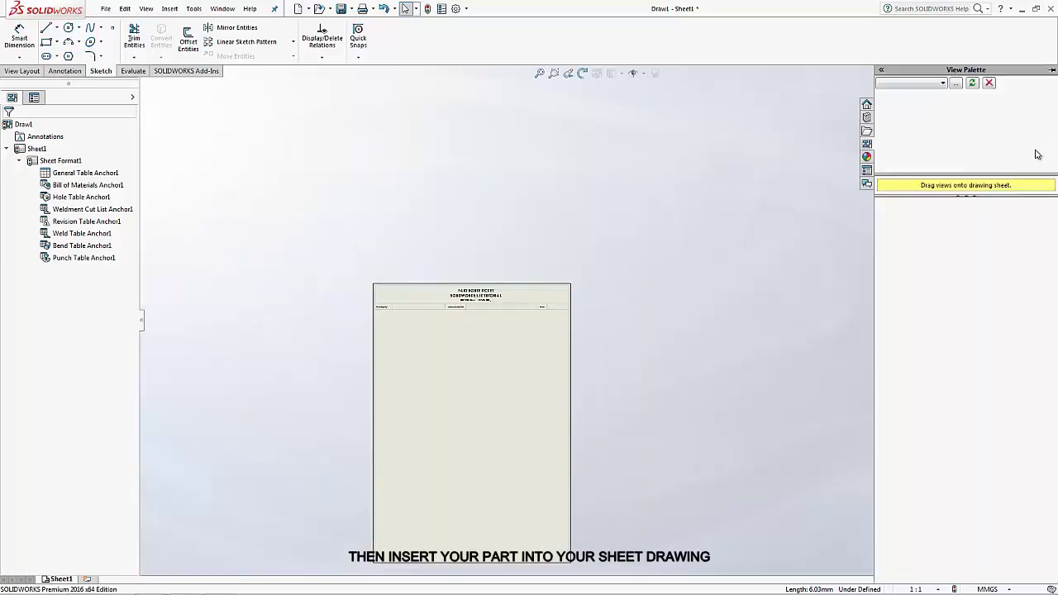
{"action": "left_click", "coordinate": [944, 83]}
{"action": "left_click", "coordinate": [905, 93]}
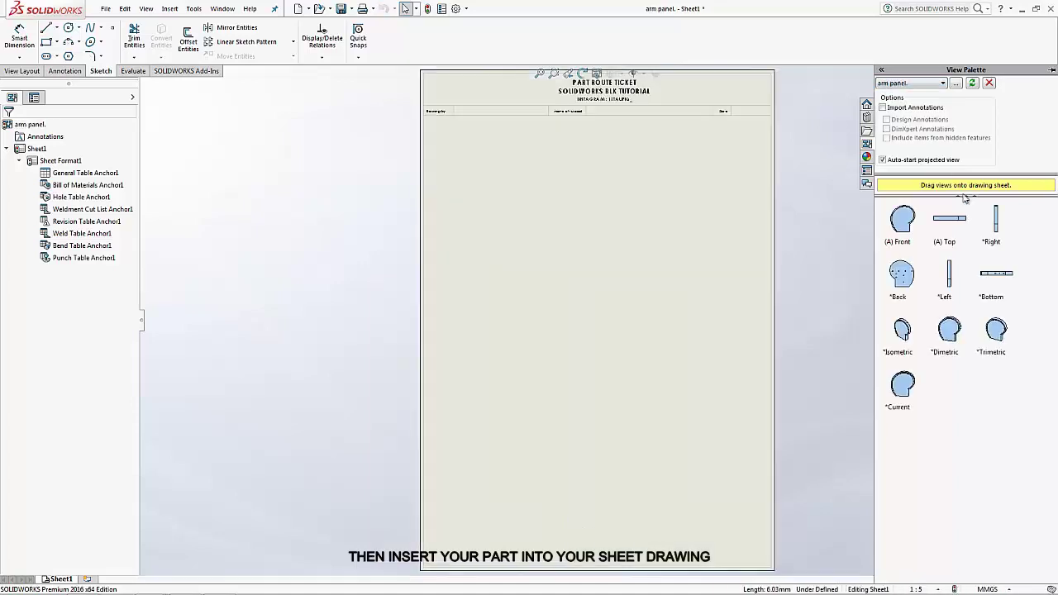
{"action": "left_click_drag", "start_coordinate": [899, 229], "coordinate": [615, 379]}
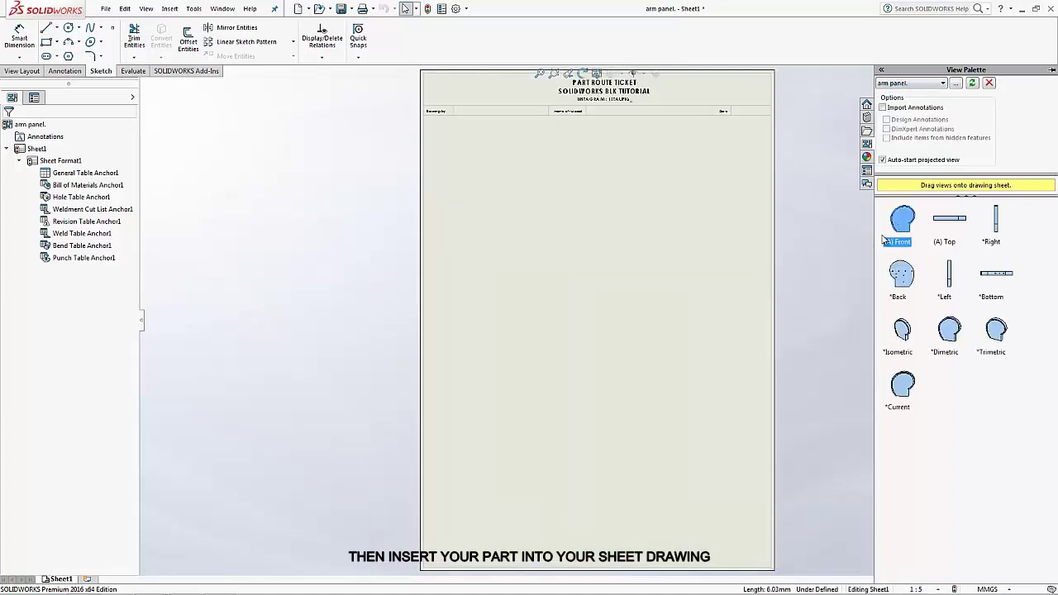
{"action": "left_click_drag", "start_coordinate": [883, 239], "coordinate": [511, 400]}
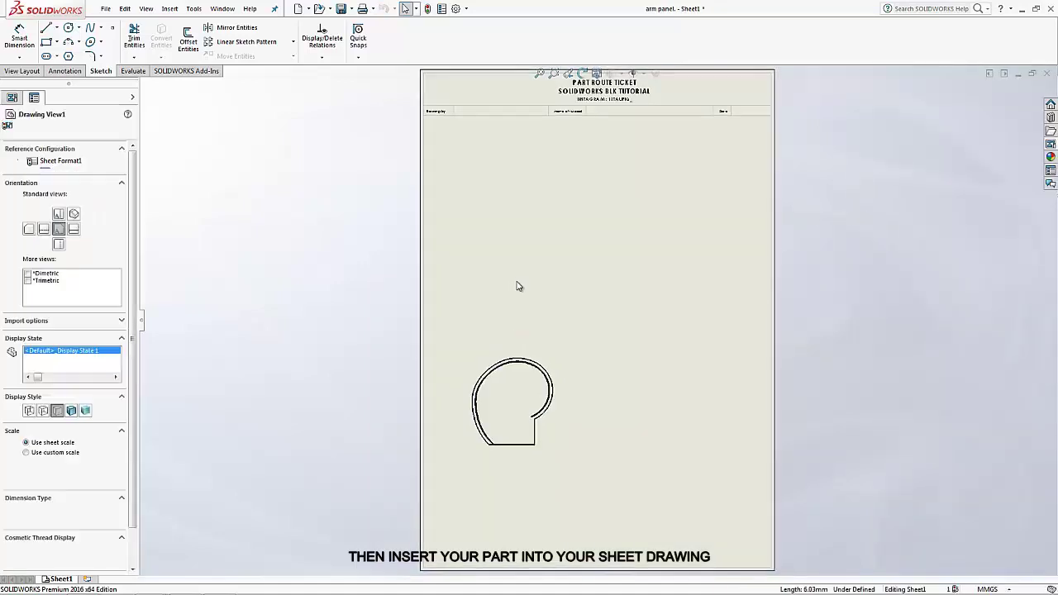
Step: Project top, right-side and isometric views from the front view
{"action": "left_click", "coordinate": [539, 253]}
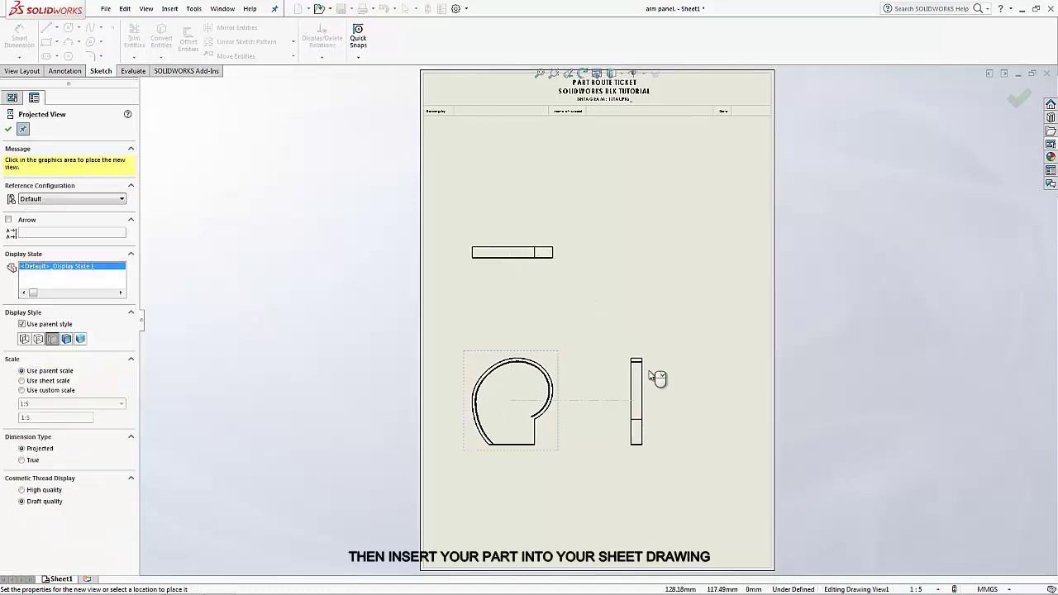
{"action": "left_click", "coordinate": [682, 370]}
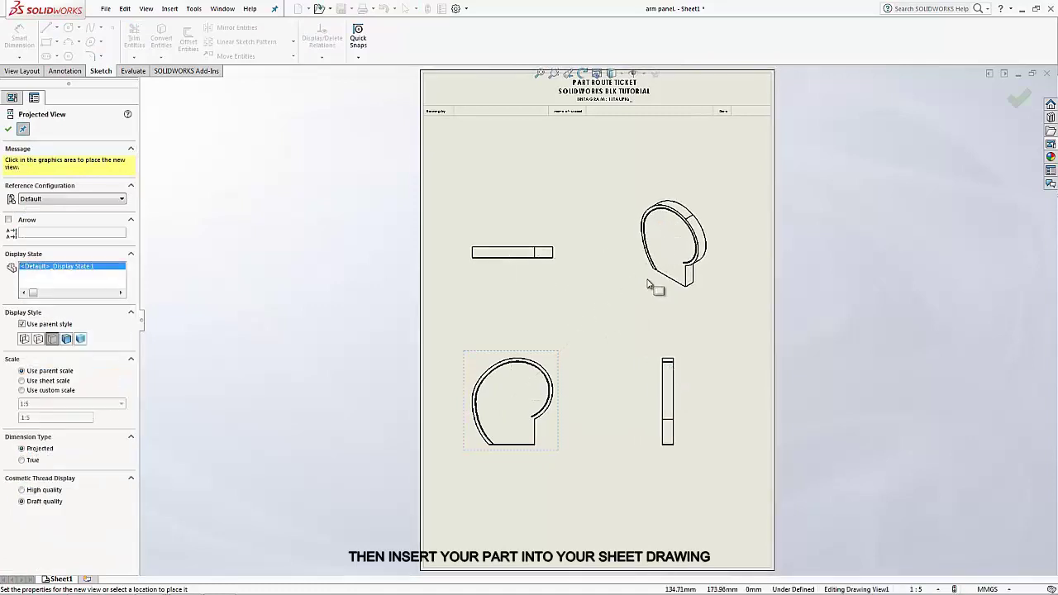
{"action": "left_click", "coordinate": [648, 285]}
{"action": "left_click", "coordinate": [8, 129]}
{"action": "key", "text": "f"}
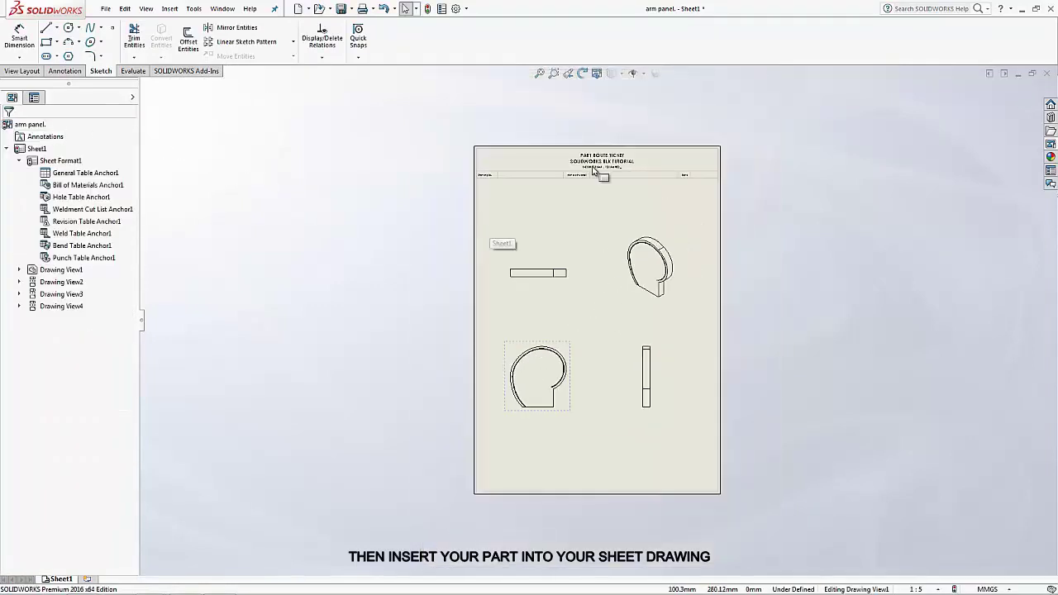
{"action": "scroll", "coordinate": [592, 170], "scroll_direction": "down", "scroll_amount": 2}
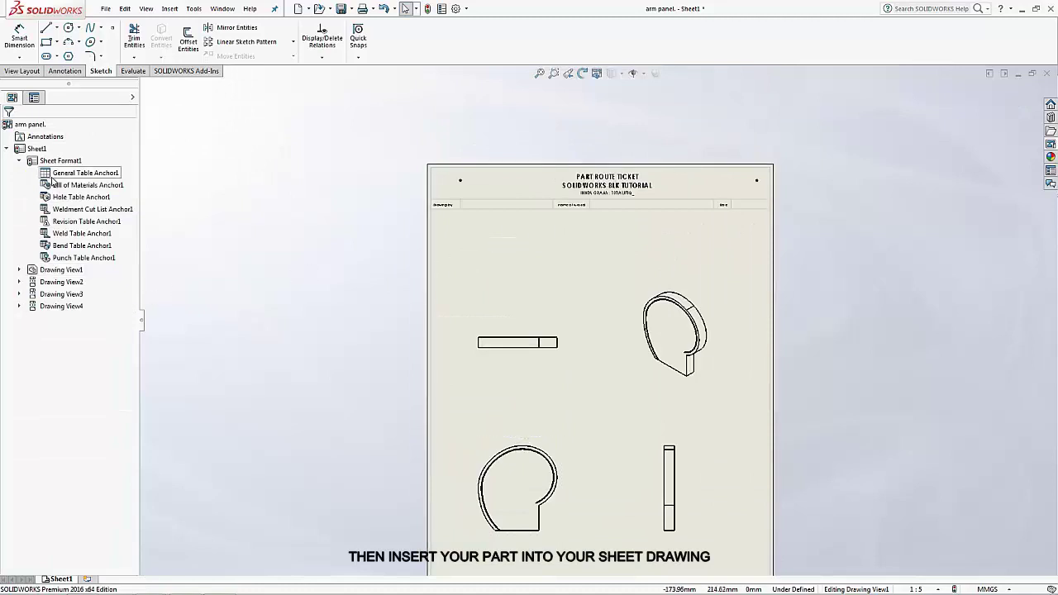
Step: Switch the sheet into Edit Sheet Format mode
{"action": "right_click", "coordinate": [35, 150]}
{"action": "left_click", "coordinate": [58, 179]}
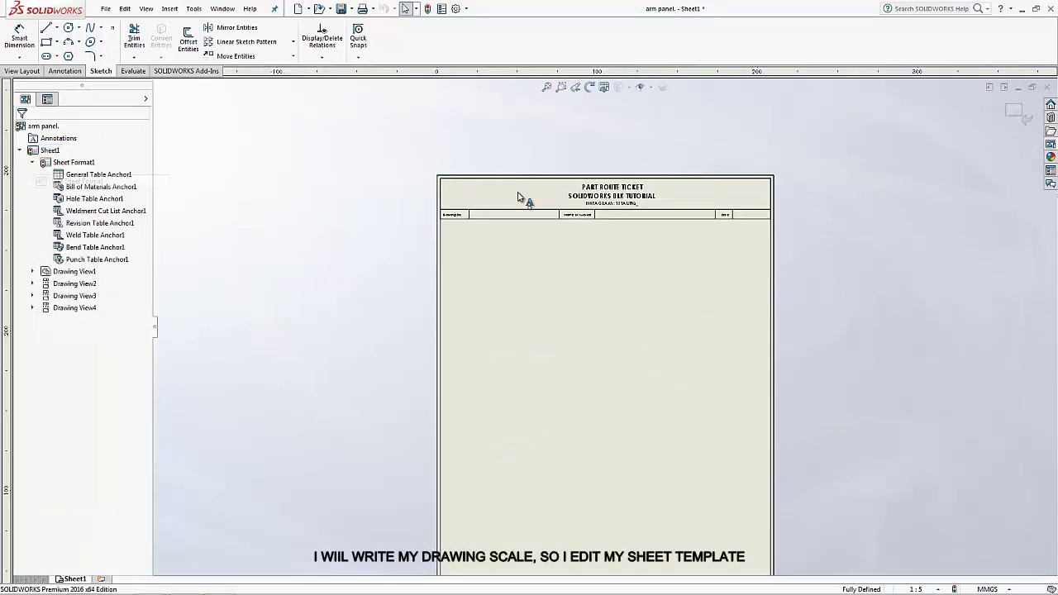
{"action": "scroll", "coordinate": [529, 206], "scroll_direction": "up", "scroll_amount": 4}
{"action": "scroll", "coordinate": [545, 224], "scroll_direction": "down", "scroll_amount": 2}
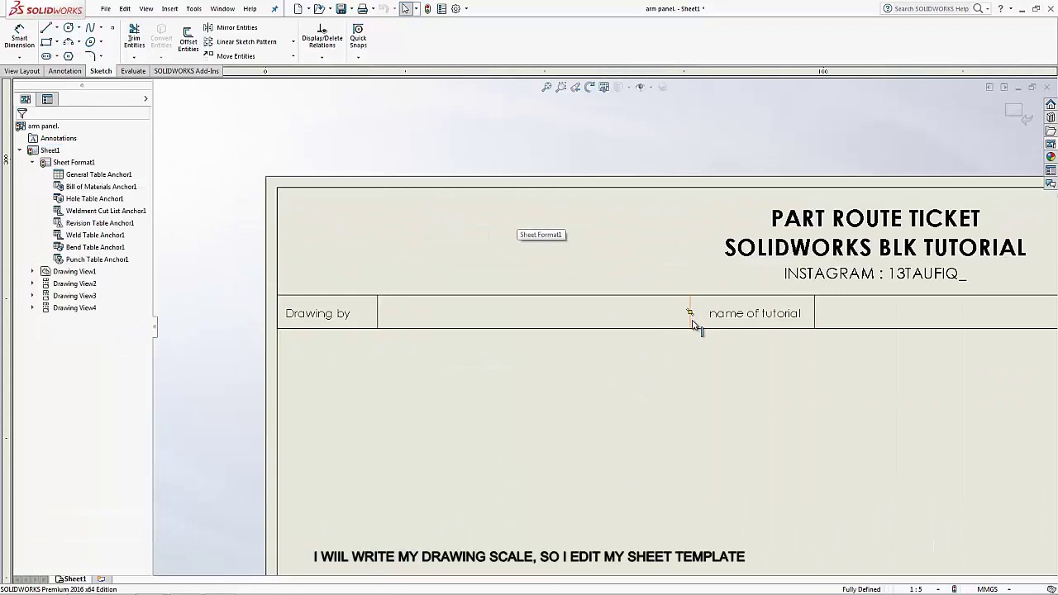
Step: Copy the Drawing by note into the empty middle cell and retype it as 'Scale'
{"action": "left_click", "coordinate": [691, 327]}
{"action": "double_click", "coordinate": [328, 318]}
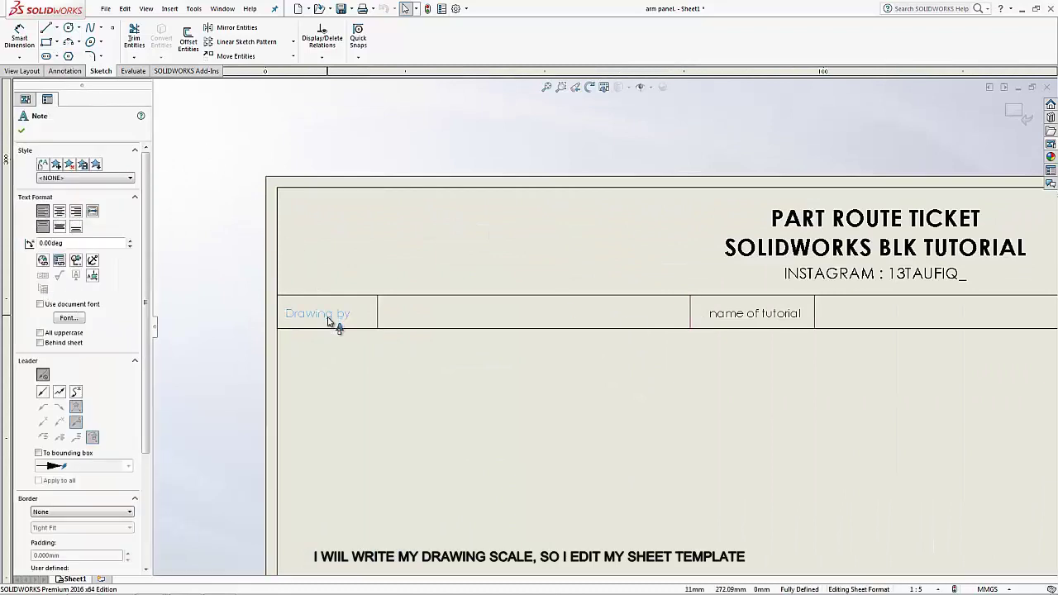
{"action": "left_click", "coordinate": [336, 349]}
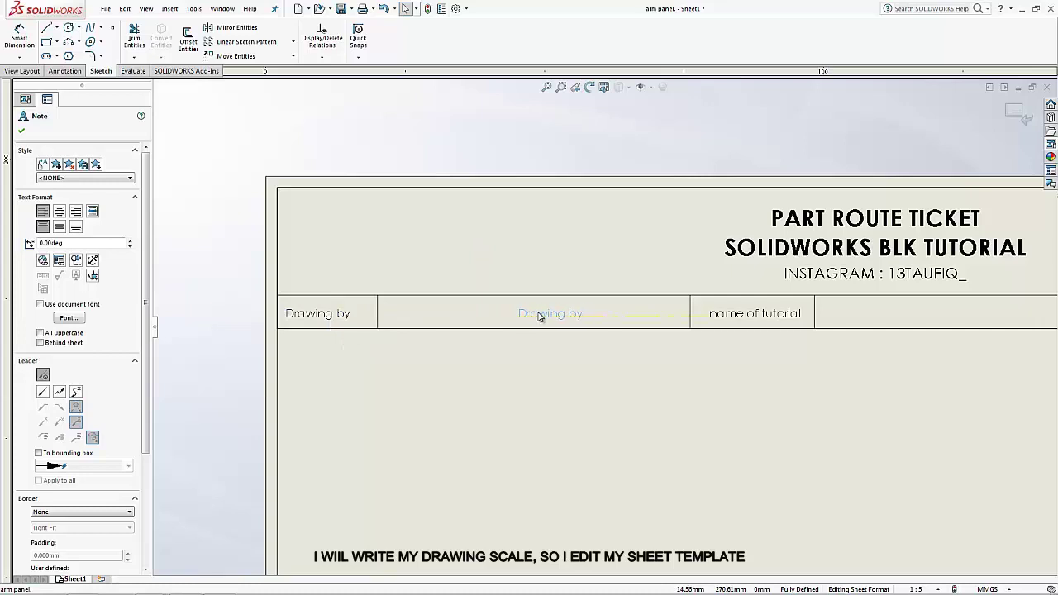
{"action": "left_click", "coordinate": [535, 316]}
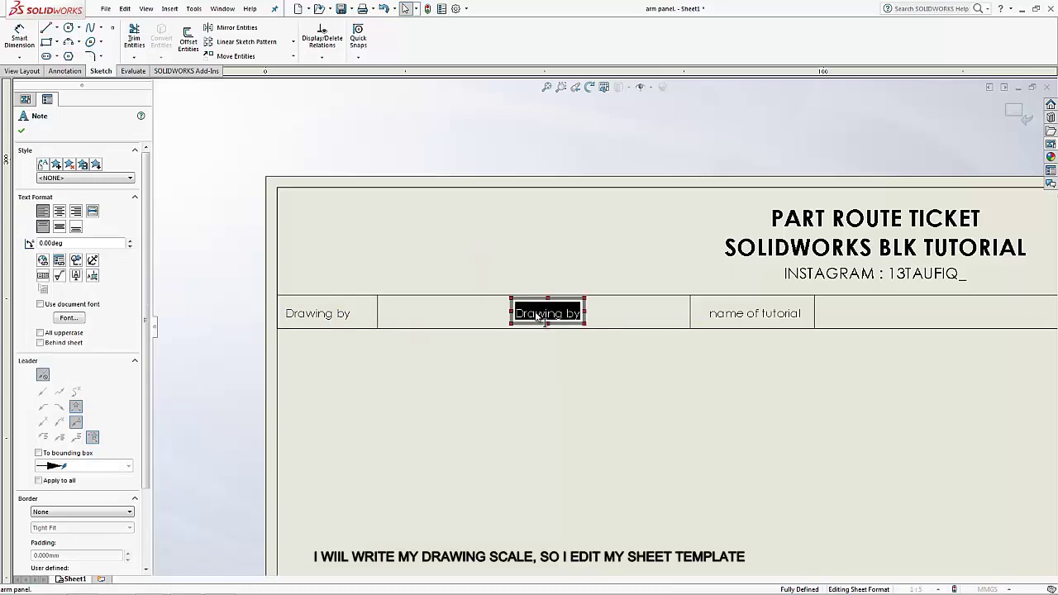
{"action": "key", "text": "Delete"}
{"action": "type", "text": "Scale"}
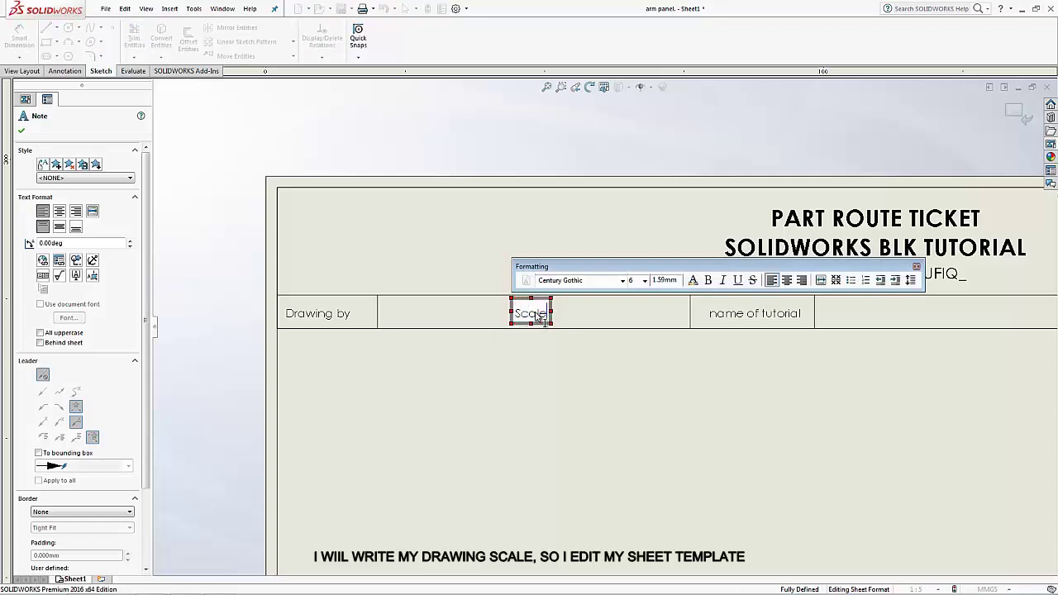
{"action": "left_click", "coordinate": [545, 339]}
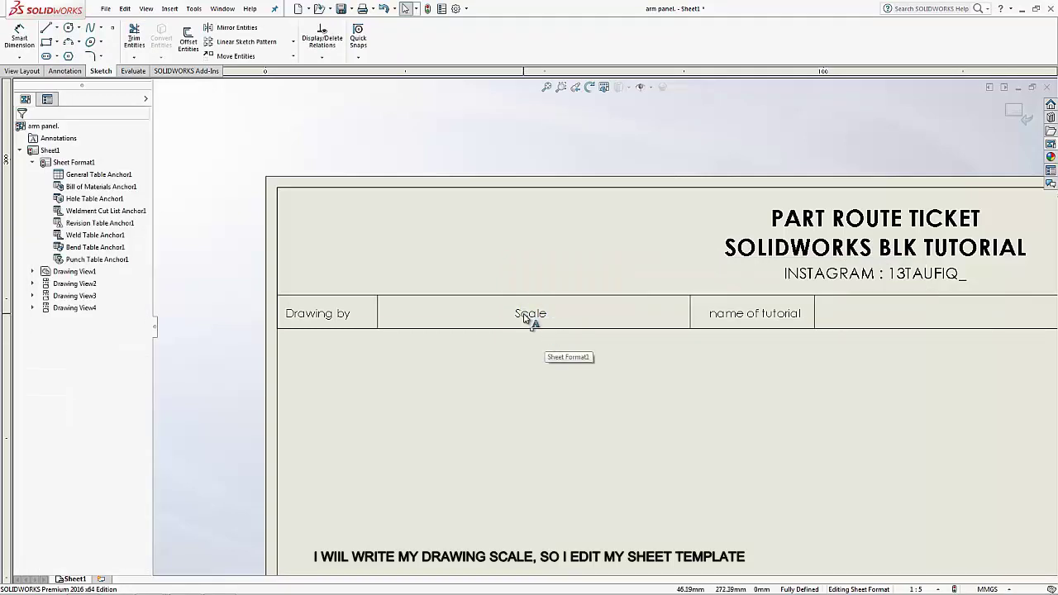
{"action": "left_click", "coordinate": [529, 318]}
Step: Draw vertical divider lines on both sides of the Scale label
{"action": "key", "text": "l"}
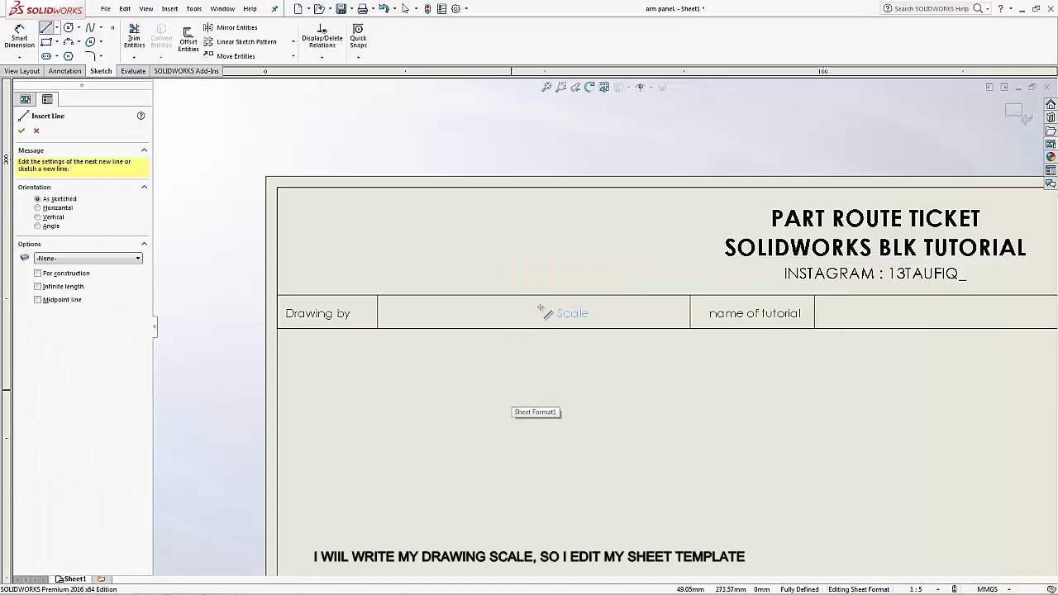
{"action": "left_click", "coordinate": [549, 295]}
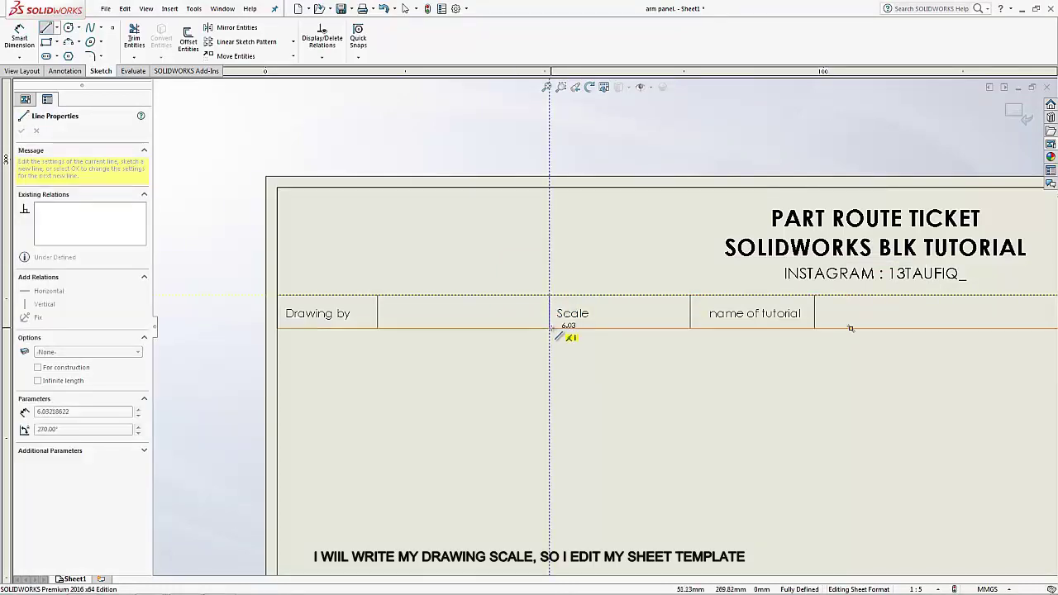
{"action": "left_click", "coordinate": [549, 328]}
{"action": "key", "text": "Escape"}
{"action": "key", "text": "l"}
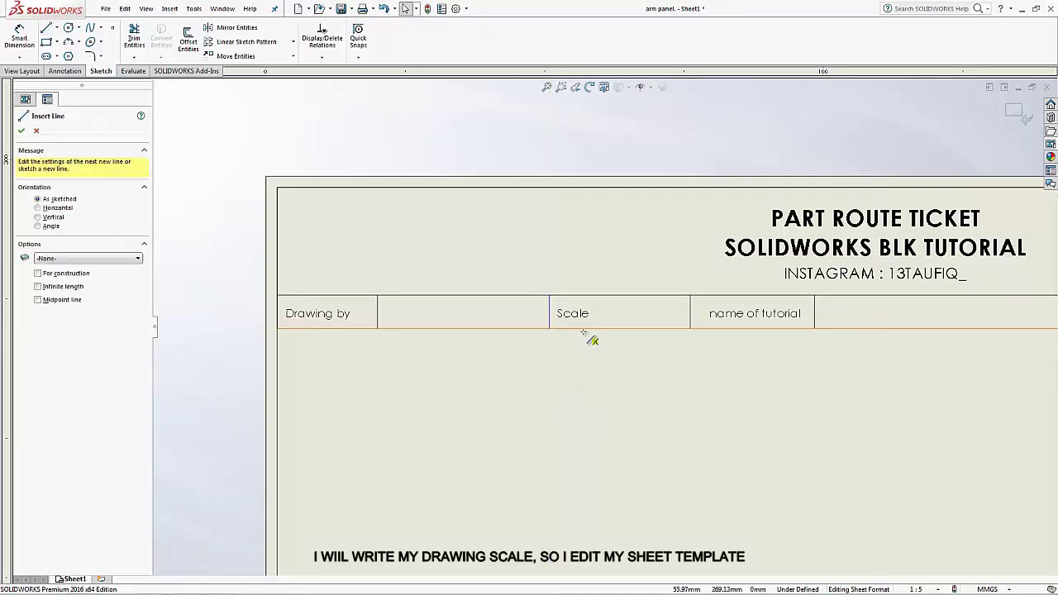
{"action": "left_click", "coordinate": [597, 295]}
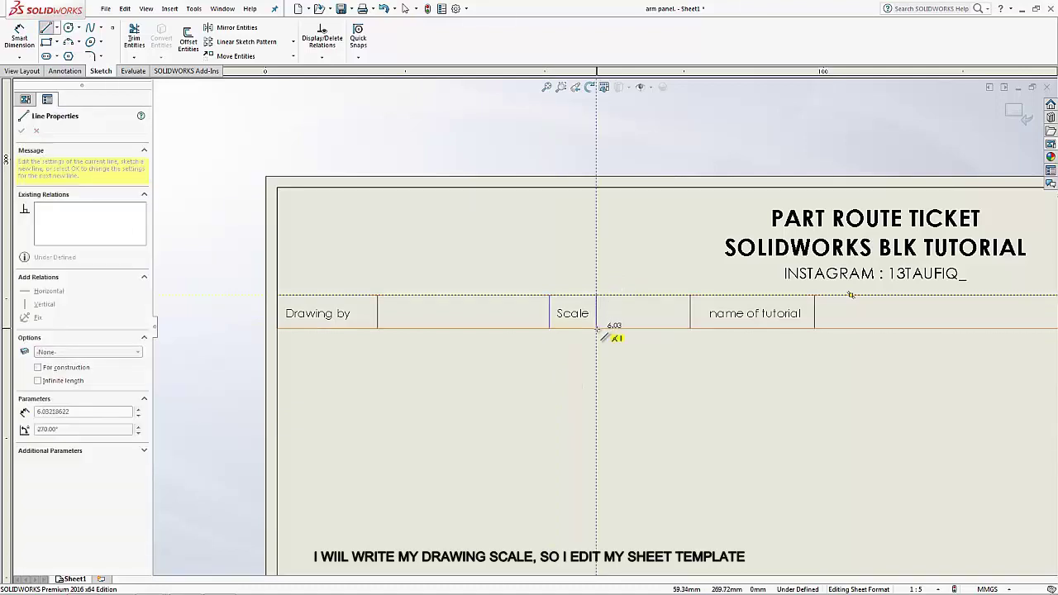
{"action": "left_click", "coordinate": [595, 328]}
{"action": "key", "text": "Escape"}
Step: Select the lines flanking Scale, then exit sheet format editing back to the views
{"action": "scroll", "coordinate": [600, 299], "scroll_direction": "down", "scroll_amount": 2}
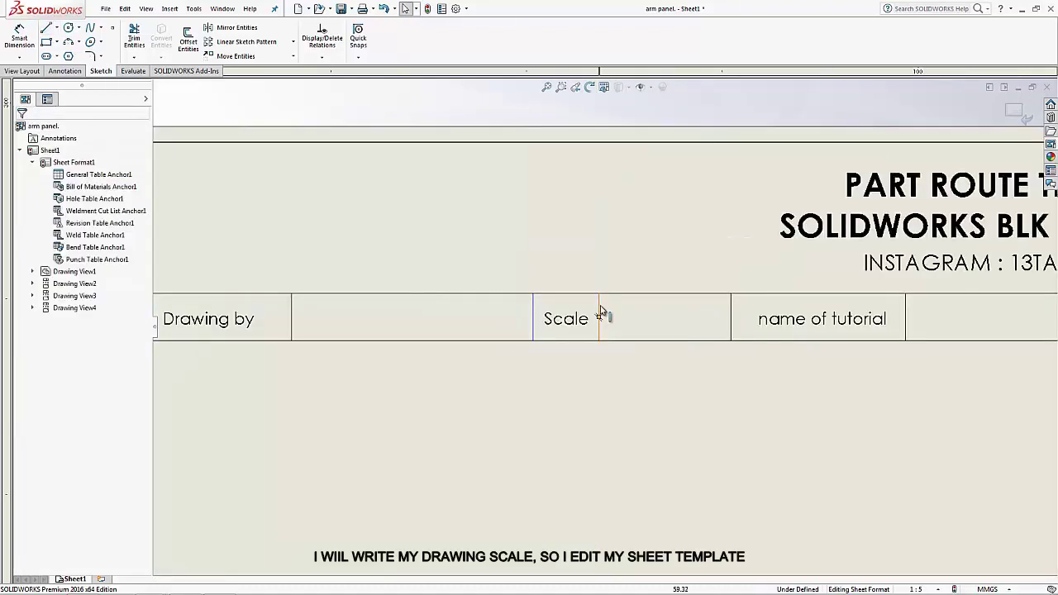
{"action": "scroll", "coordinate": [602, 314], "scroll_direction": "down", "scroll_amount": 1}
{"action": "left_click", "coordinate": [599, 318]}
{"action": "left_click", "coordinate": [516, 329], "text": "ctrl"}
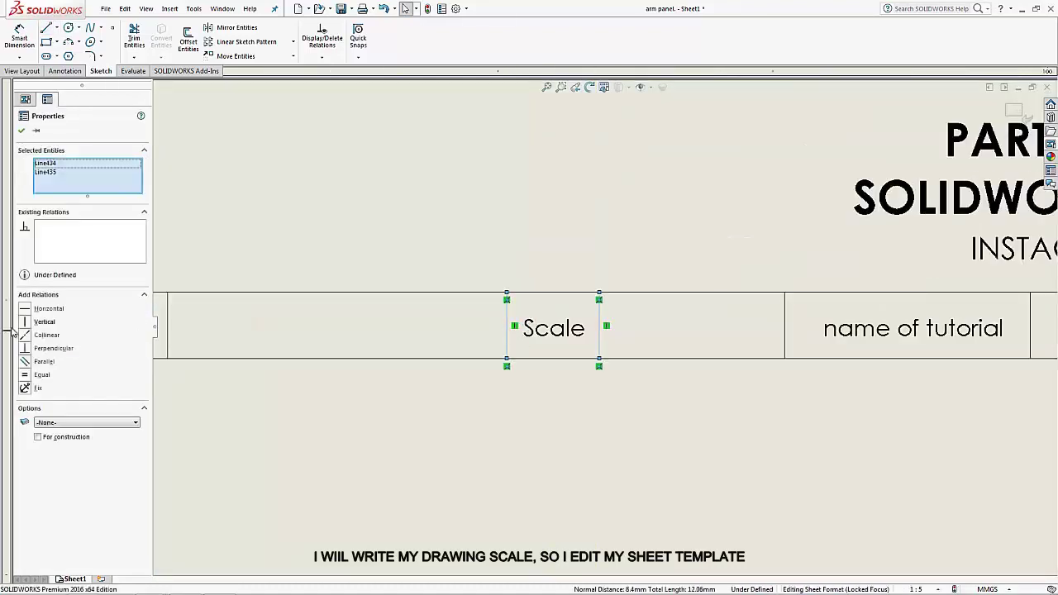
{"action": "left_click", "coordinate": [324, 410]}
{"action": "scroll", "coordinate": [339, 393], "scroll_direction": "up", "scroll_amount": 2}
{"action": "scroll", "coordinate": [361, 376], "scroll_direction": "up", "scroll_amount": 1}
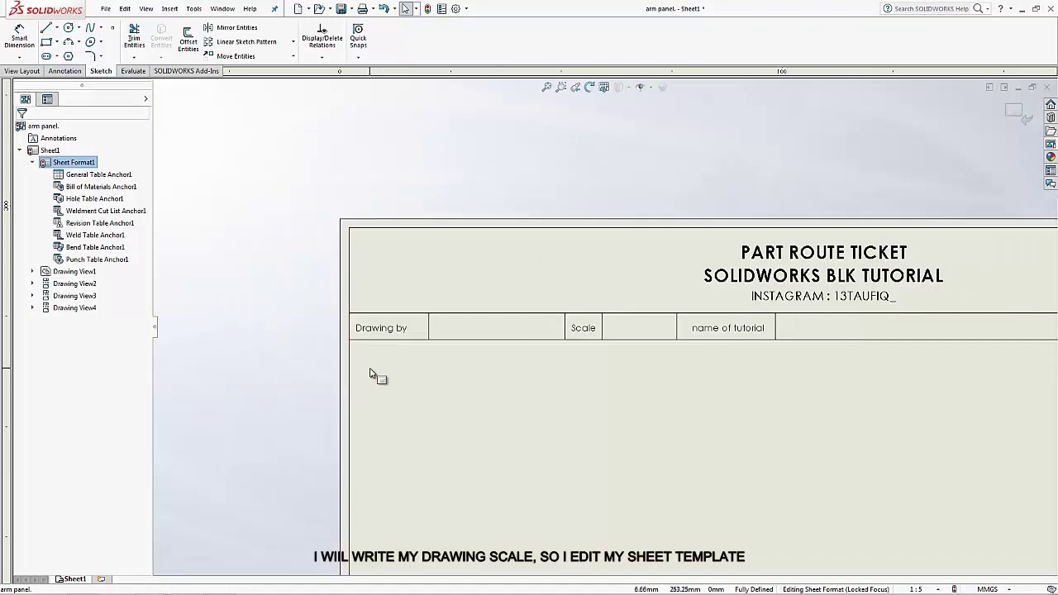
{"action": "scroll", "coordinate": [384, 373], "scroll_direction": "up", "scroll_amount": 1}
{"action": "scroll", "coordinate": [826, 396], "scroll_direction": "up", "scroll_amount": 1}
{"action": "scroll", "coordinate": [826, 392], "scroll_direction": "down", "scroll_amount": 1}
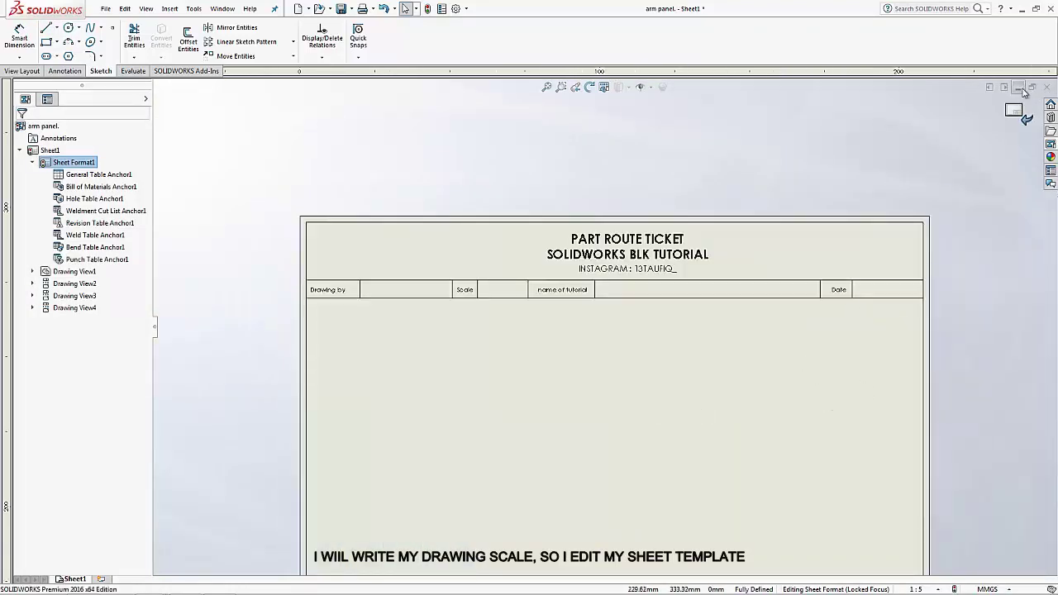
{"action": "left_click", "coordinate": [1023, 117]}
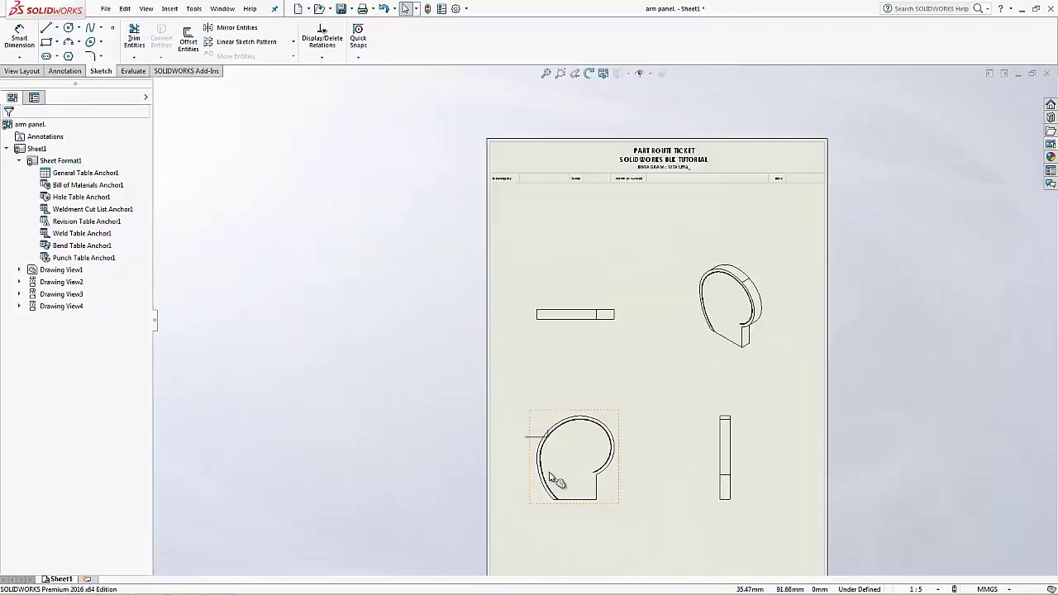
Step: Set the front view to use the sheet scale
{"action": "scroll", "coordinate": [569, 455], "scroll_direction": "down", "scroll_amount": 3}
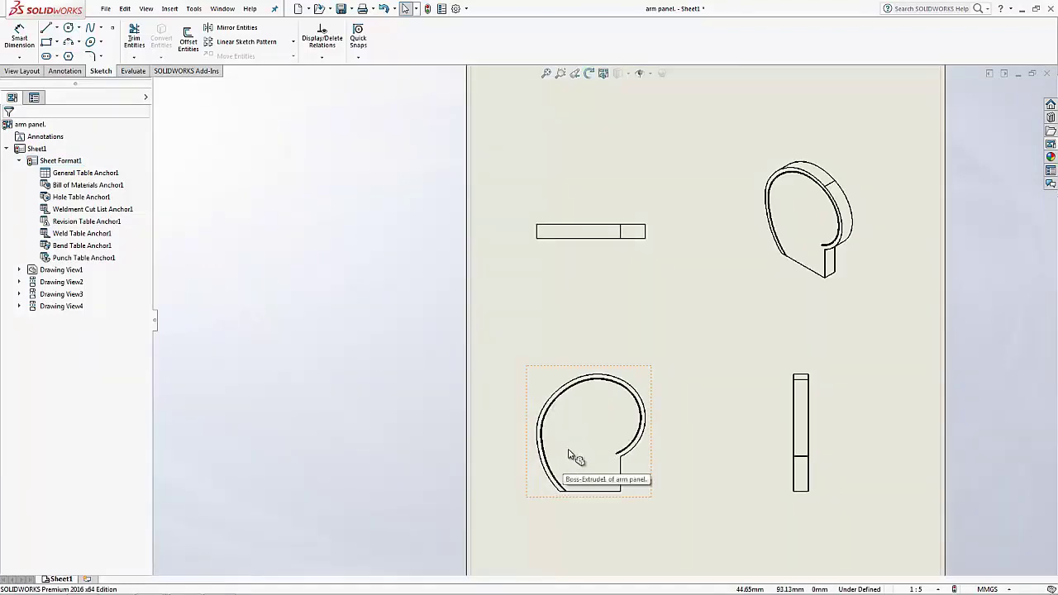
{"action": "left_click", "coordinate": [529, 434]}
{"action": "left_click", "coordinate": [26, 452]}
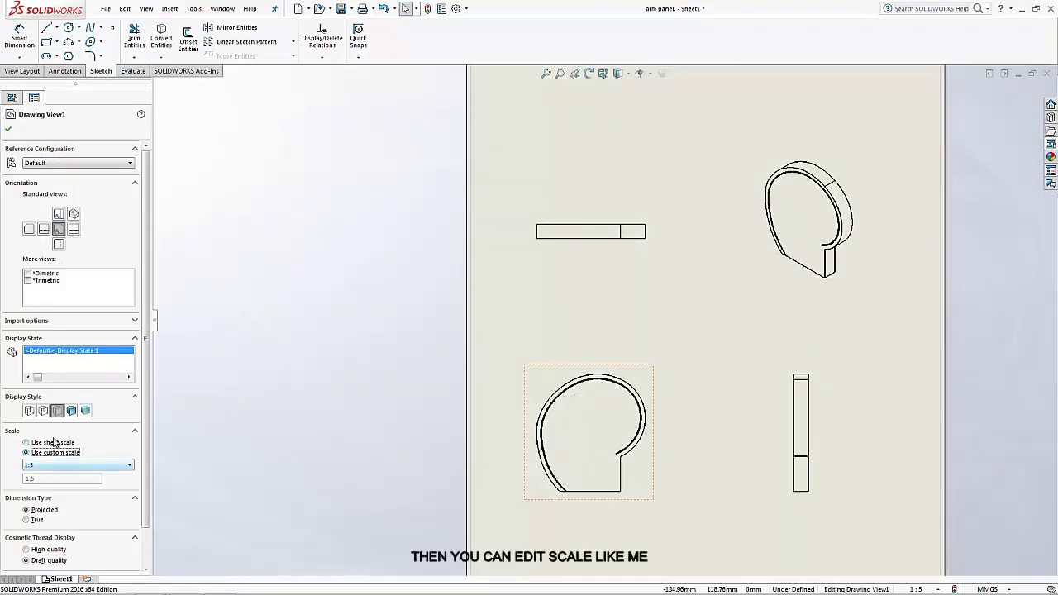
{"action": "left_click", "coordinate": [61, 443]}
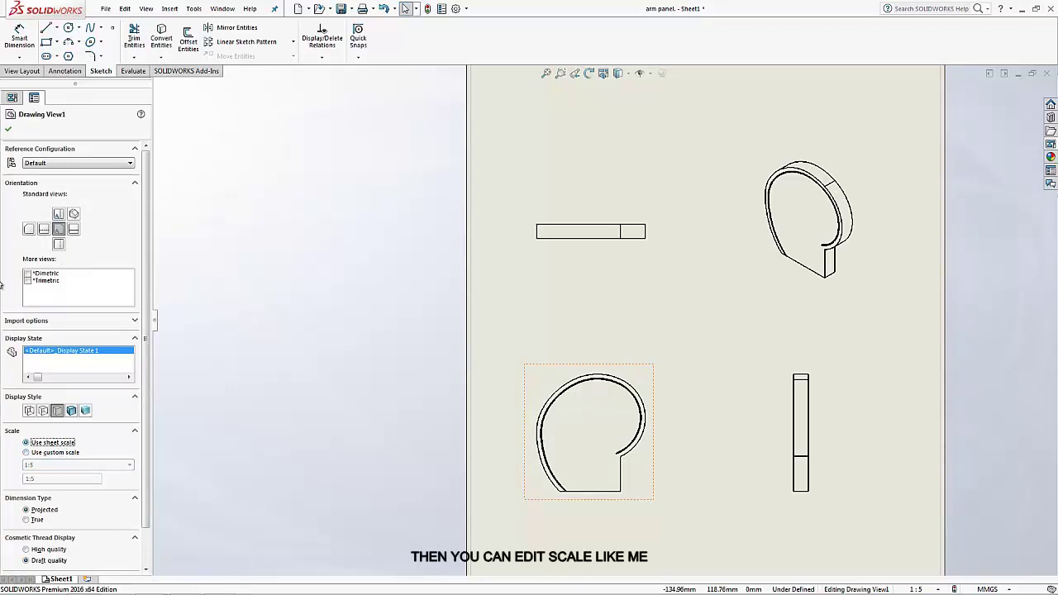
{"action": "left_click", "coordinate": [10, 127]}
Step: Change Sheet1's scale to 1:3 in the sheet properties
{"action": "right_click", "coordinate": [34, 147]}
{"action": "left_click", "coordinate": [51, 261]}
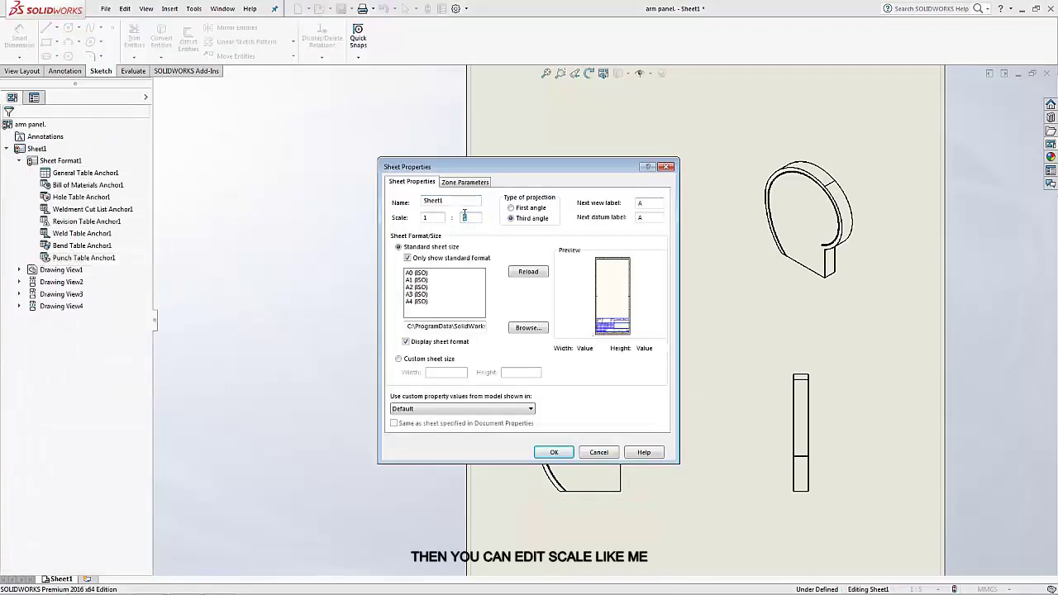
{"action": "type", "text": "3"}
{"action": "key", "text": "Return"}
{"action": "scroll", "coordinate": [779, 413], "scroll_direction": "up", "scroll_amount": 3}
{"action": "scroll", "coordinate": [744, 405], "scroll_direction": "down", "scroll_amount": 2}
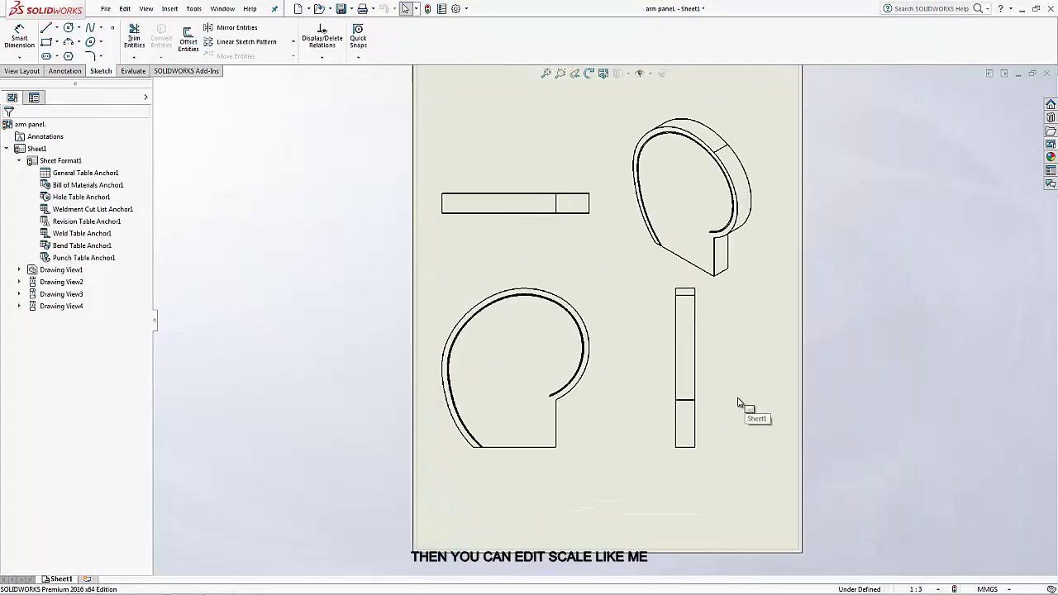
Step: Give the isometric view a custom 1:5 scale
{"action": "left_click_drag", "start_coordinate": [597, 456], "coordinate": [602, 480]}
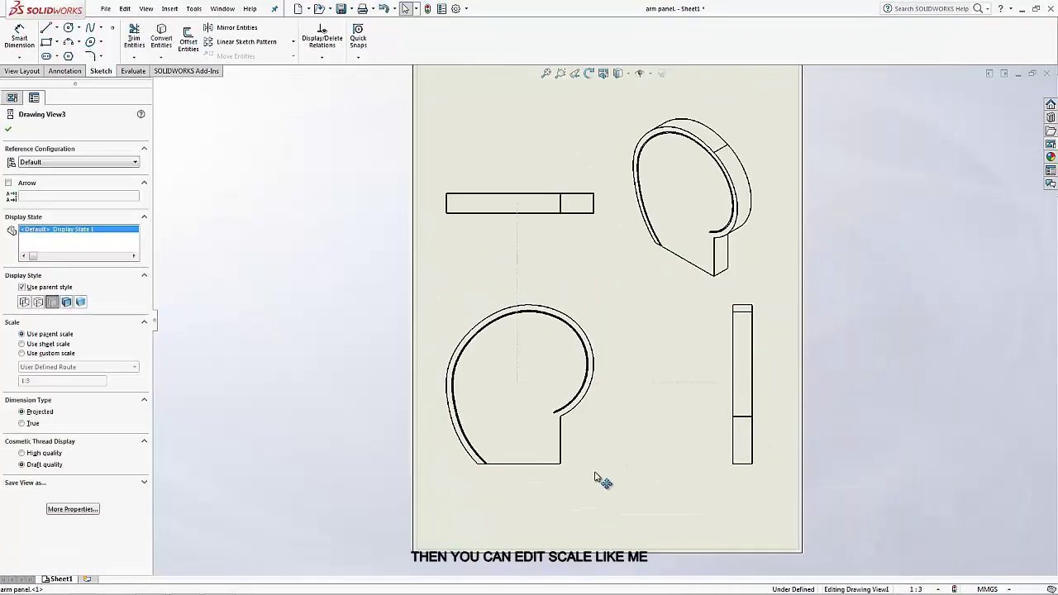
{"action": "left_click", "coordinate": [728, 291]}
{"action": "left_click", "coordinate": [538, 355]}
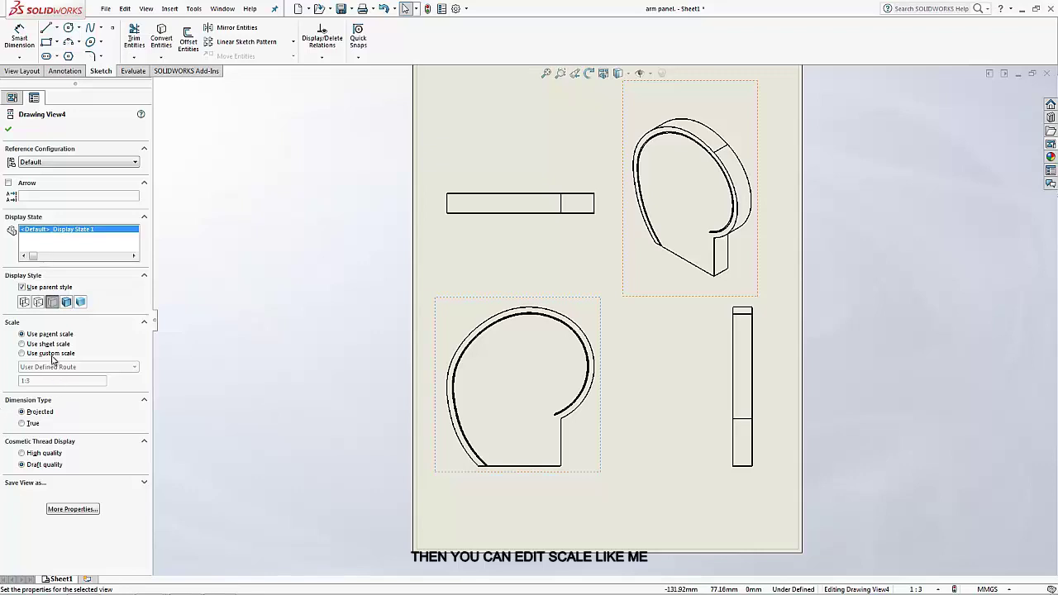
{"action": "left_click", "coordinate": [23, 352]}
{"action": "left_click_drag", "start_coordinate": [37, 381], "coordinate": [16, 381]}
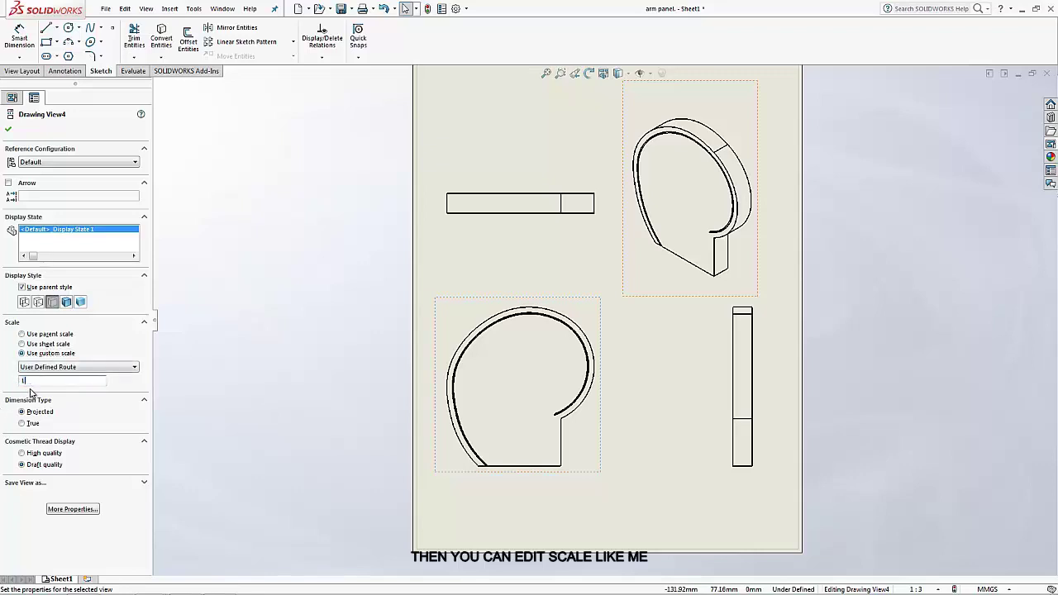
{"action": "type", "text": ":5"}
{"action": "key", "text": "Return"}
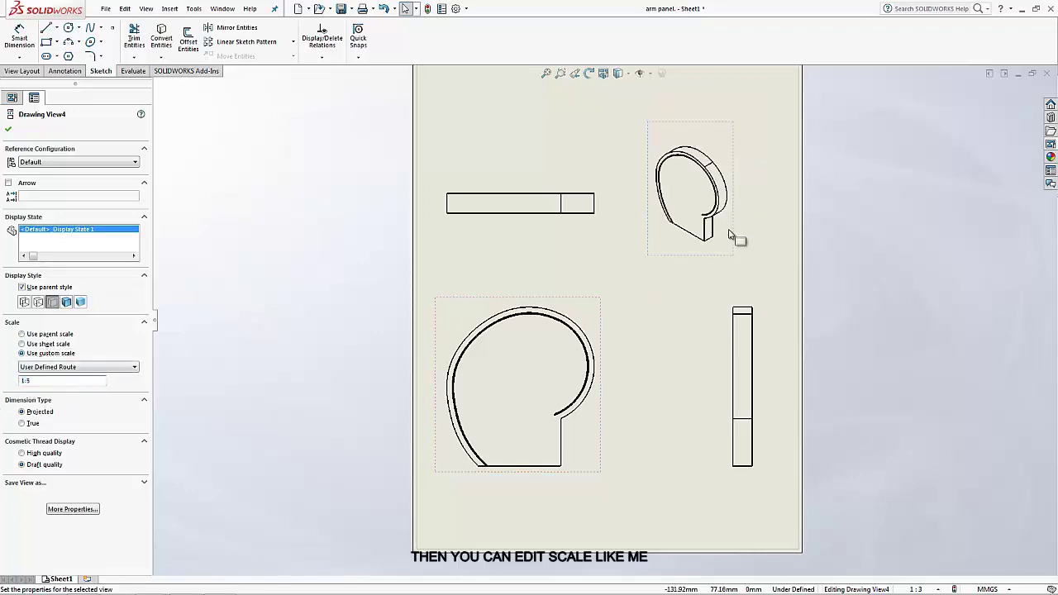
Step: Set the isometric, front and projected views to Hidden Lines Visible
{"action": "left_click", "coordinate": [38, 302]}
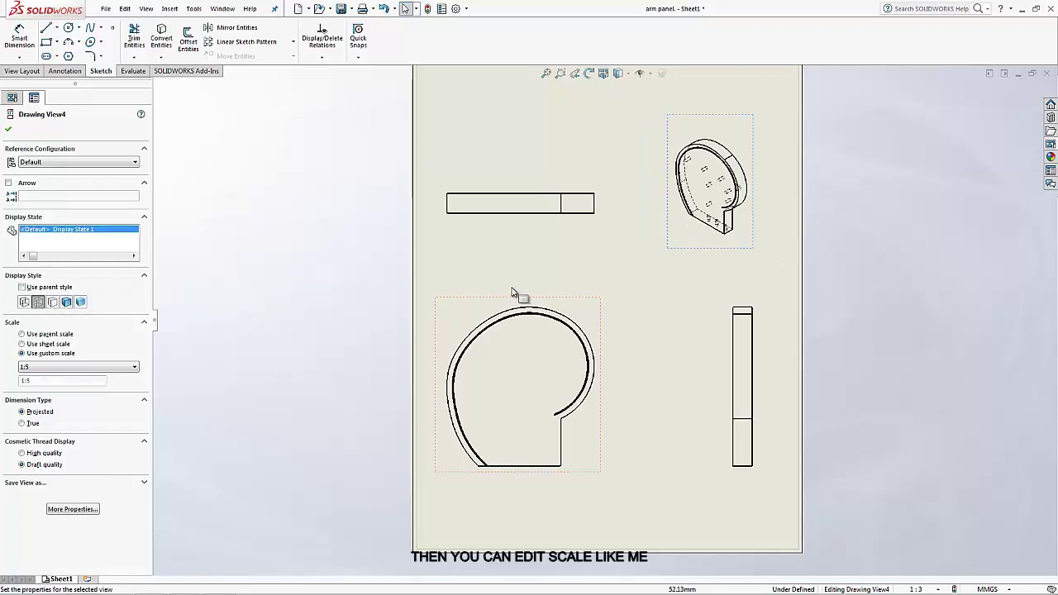
{"action": "left_click", "coordinate": [565, 284]}
{"action": "left_click", "coordinate": [439, 338]}
{"action": "left_click", "coordinate": [43, 410]}
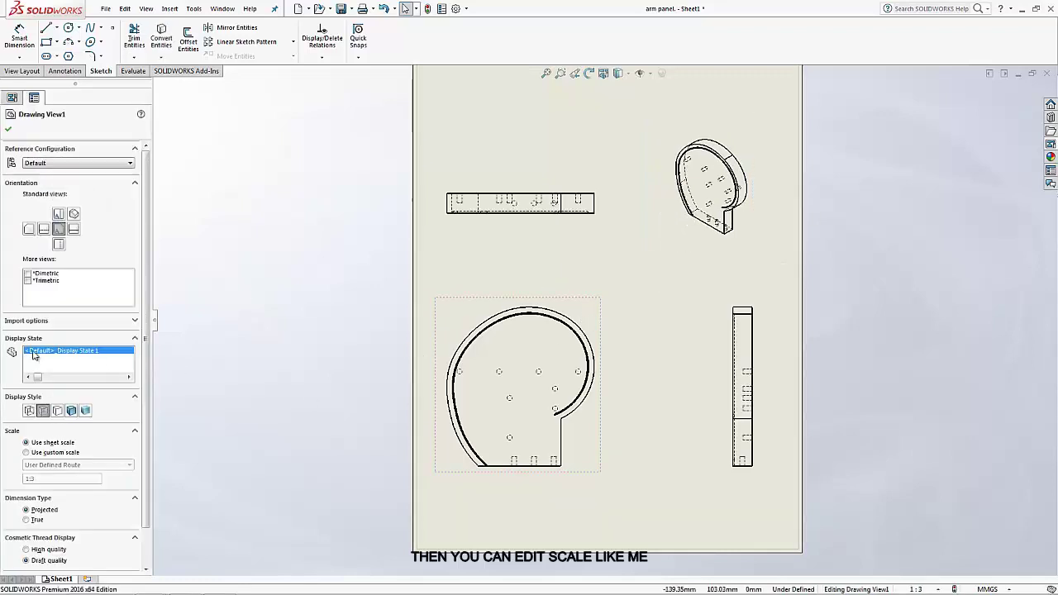
{"action": "left_click", "coordinate": [8, 130]}
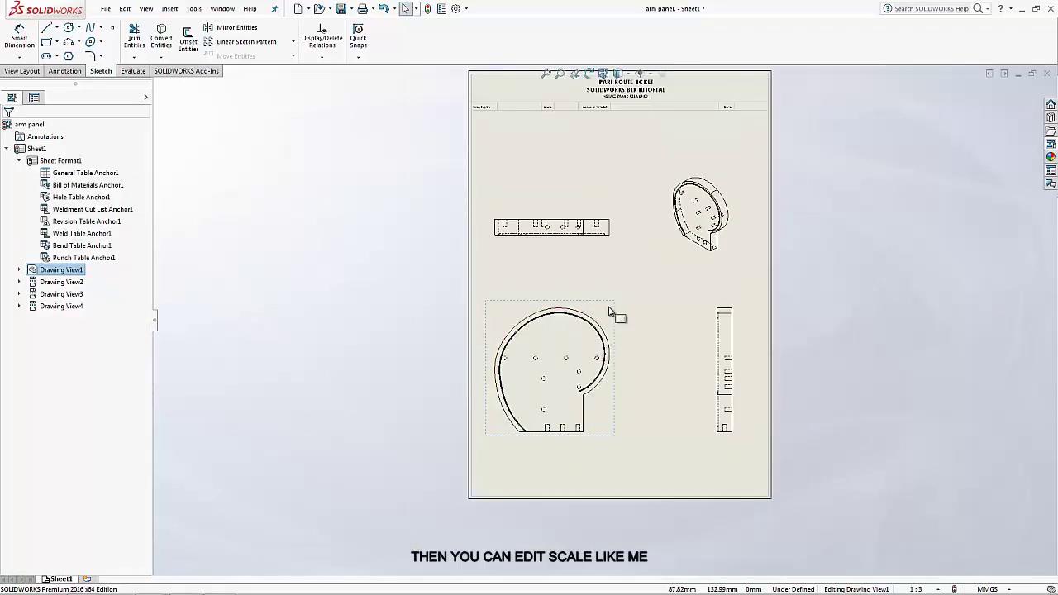
Step: Drag the front, top and isometric views higher and closer together on the sheet
{"action": "left_click_drag", "start_coordinate": [637, 311], "coordinate": [633, 301]}
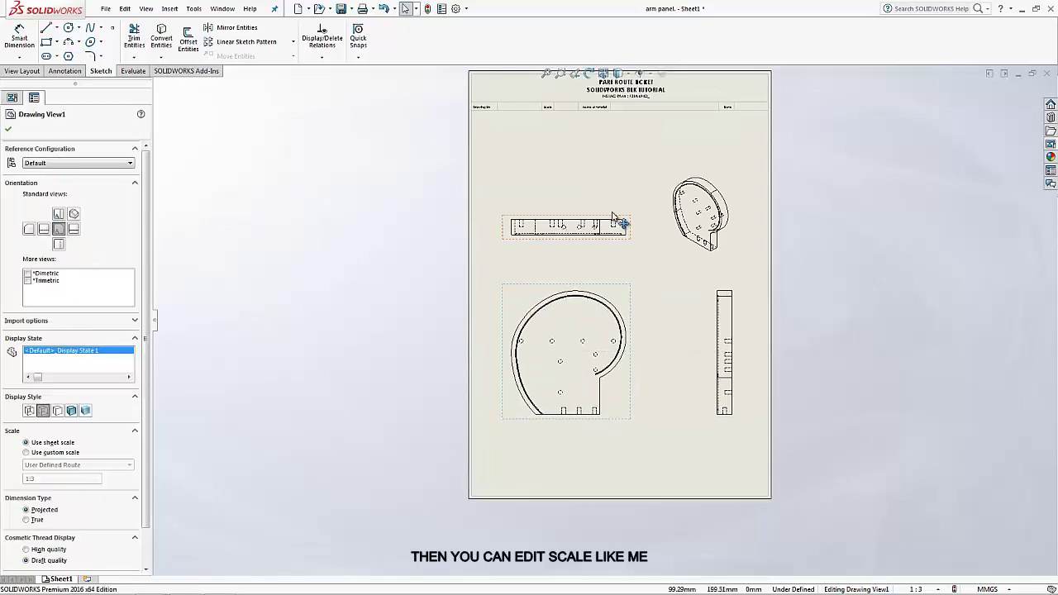
{"action": "left_click_drag", "start_coordinate": [618, 220], "coordinate": [613, 163]}
{"action": "left_click", "coordinate": [682, 171]}
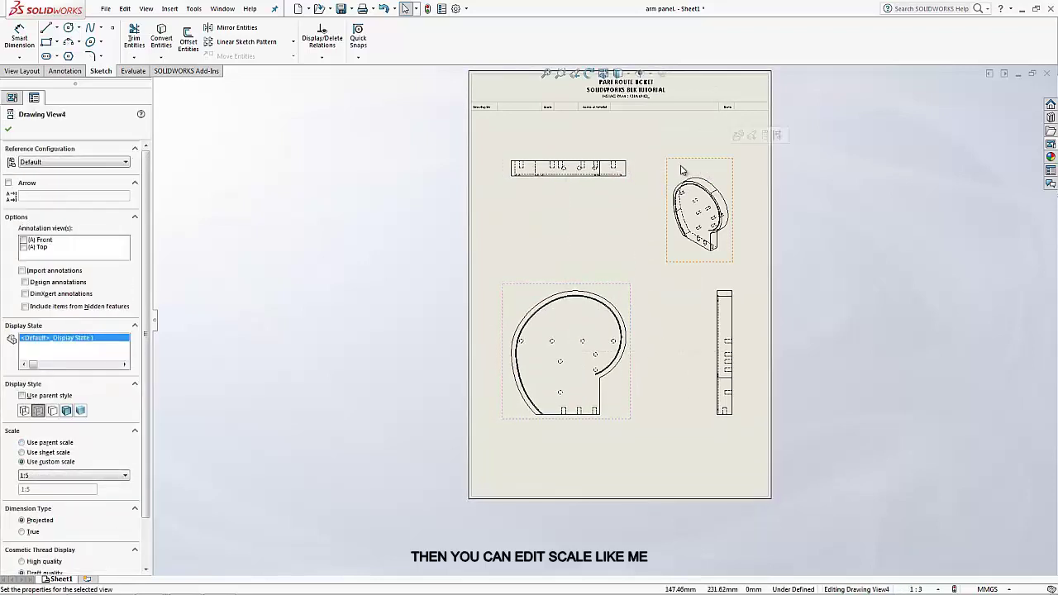
{"action": "left_click_drag", "start_coordinate": [682, 164], "coordinate": [703, 125]}
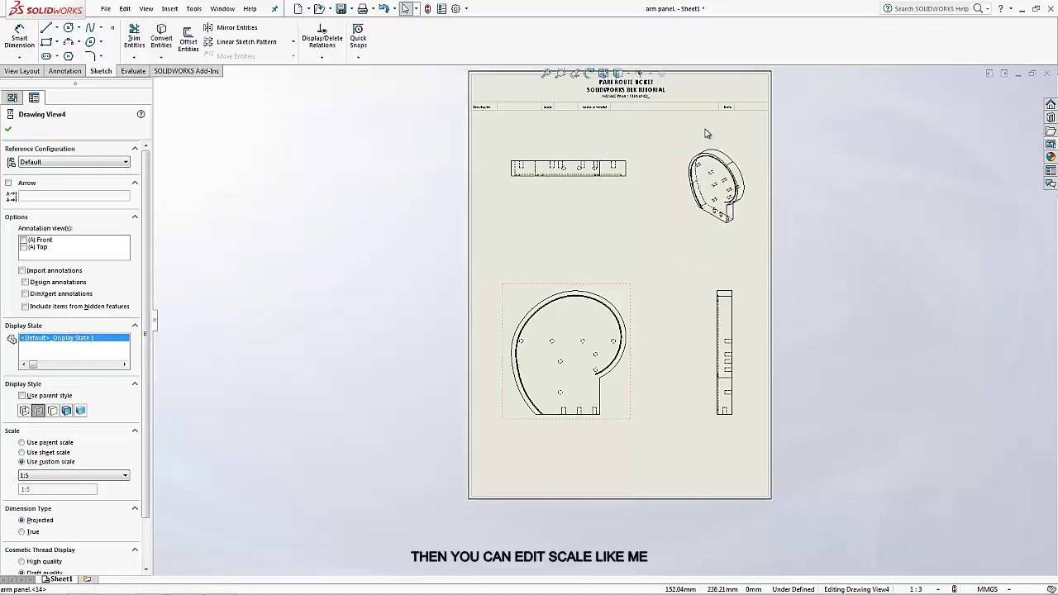
{"action": "left_click_drag", "start_coordinate": [606, 286], "coordinate": [593, 212]}
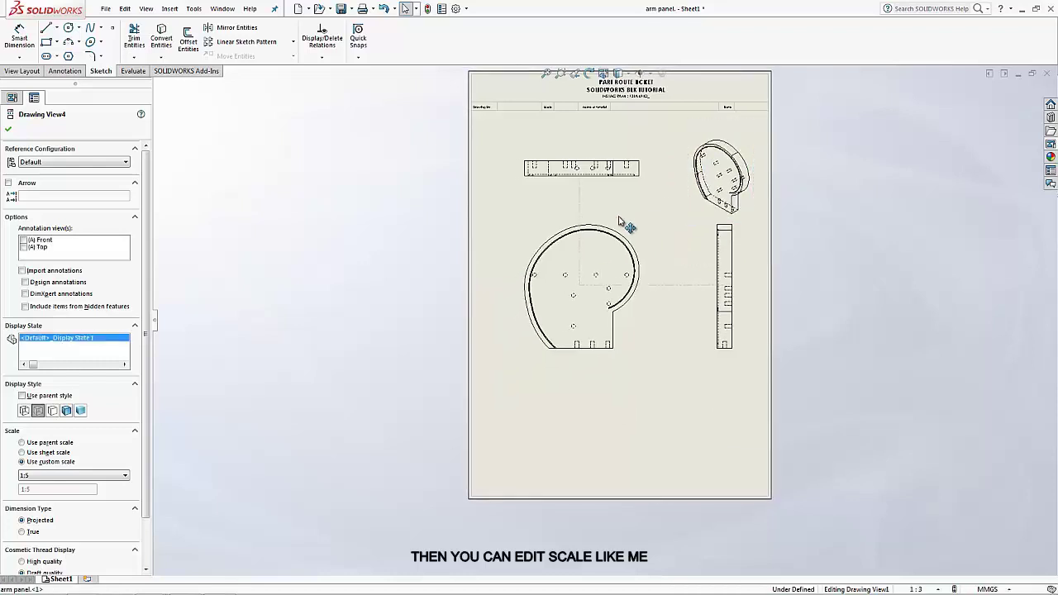
{"action": "left_click", "coordinate": [708, 177]}
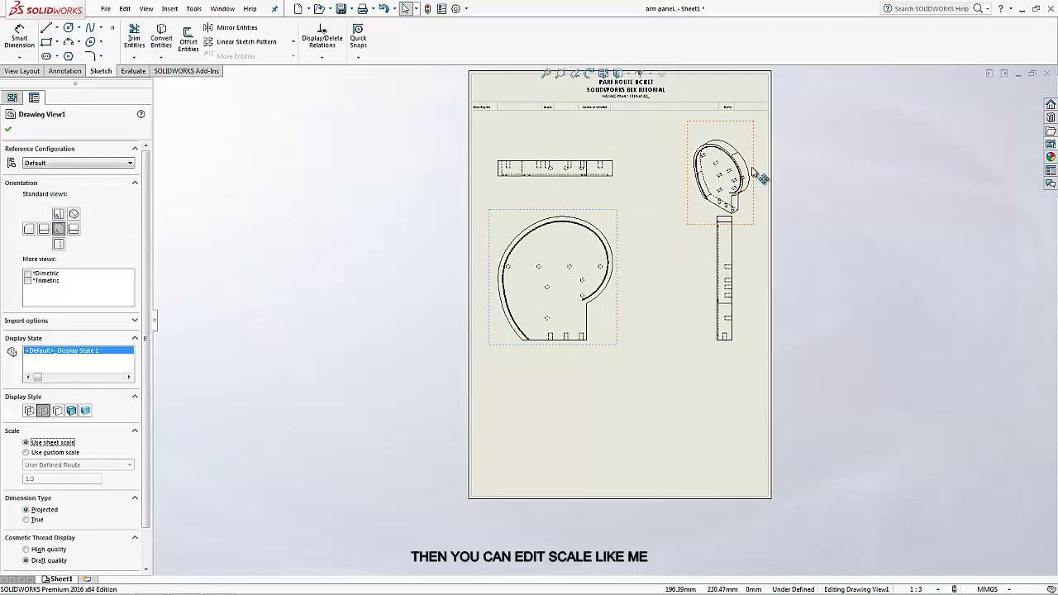
{"action": "left_click_drag", "start_coordinate": [756, 172], "coordinate": [721, 195]}
{"action": "left_click", "coordinate": [666, 417]}
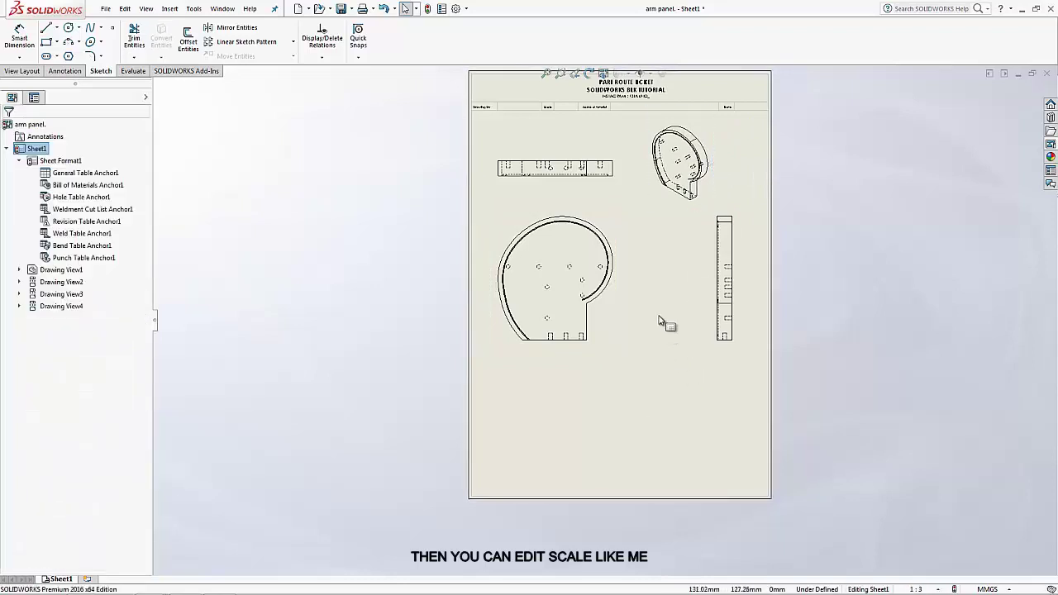
{"action": "scroll", "coordinate": [644, 341], "scroll_direction": "down", "scroll_amount": 1}
Step: Add a Smart Dimension of 133.98 below the front view's bottom edge
{"action": "left_click", "coordinate": [64, 70]}
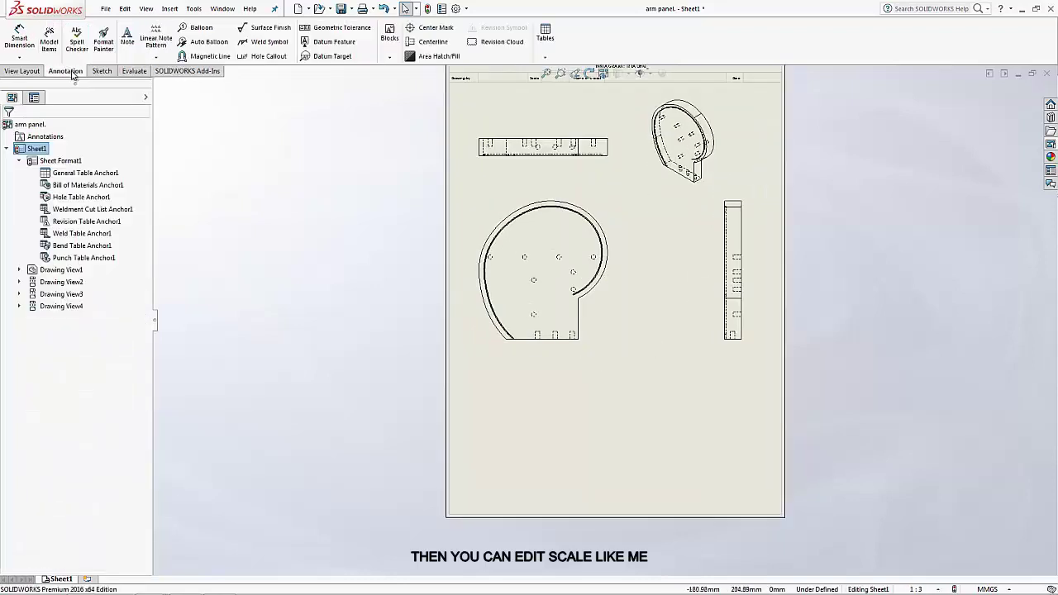
{"action": "left_click", "coordinate": [19, 37]}
{"action": "scroll", "coordinate": [551, 239], "scroll_direction": "down", "scroll_amount": 2}
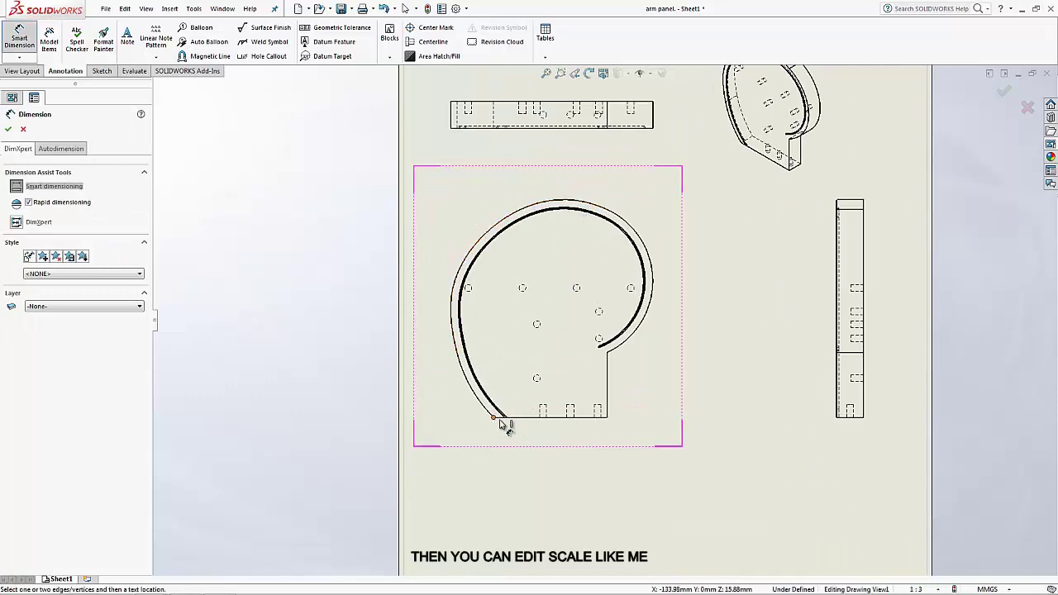
{"action": "left_click", "coordinate": [606, 418]}
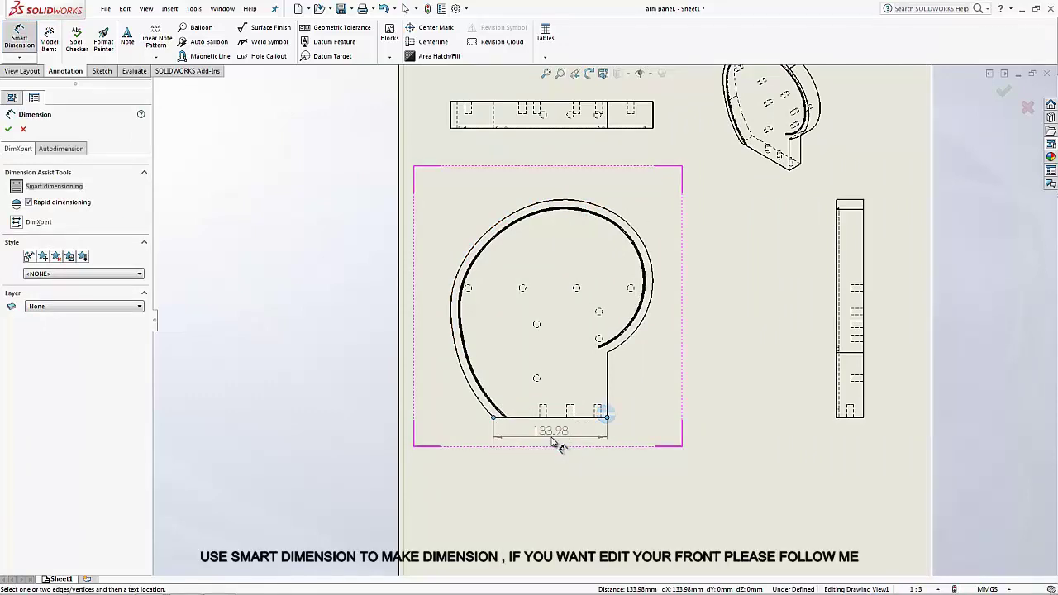
{"action": "left_click", "coordinate": [554, 446]}
{"action": "left_click", "coordinate": [7, 129]}
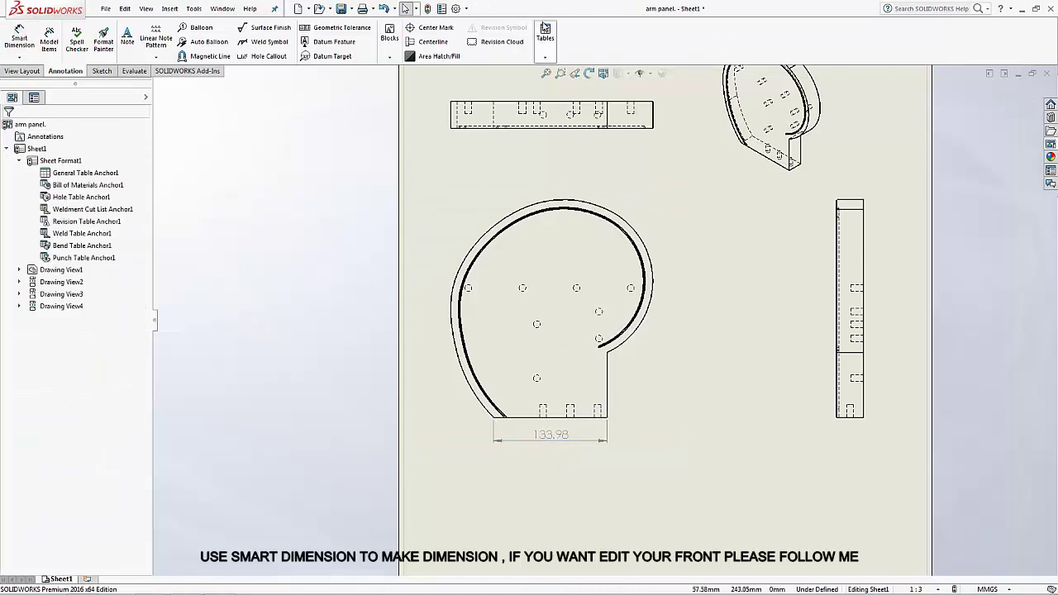
Step: In Document Properties, set the Annotations font height to points
{"action": "left_click", "coordinate": [456, 9]}
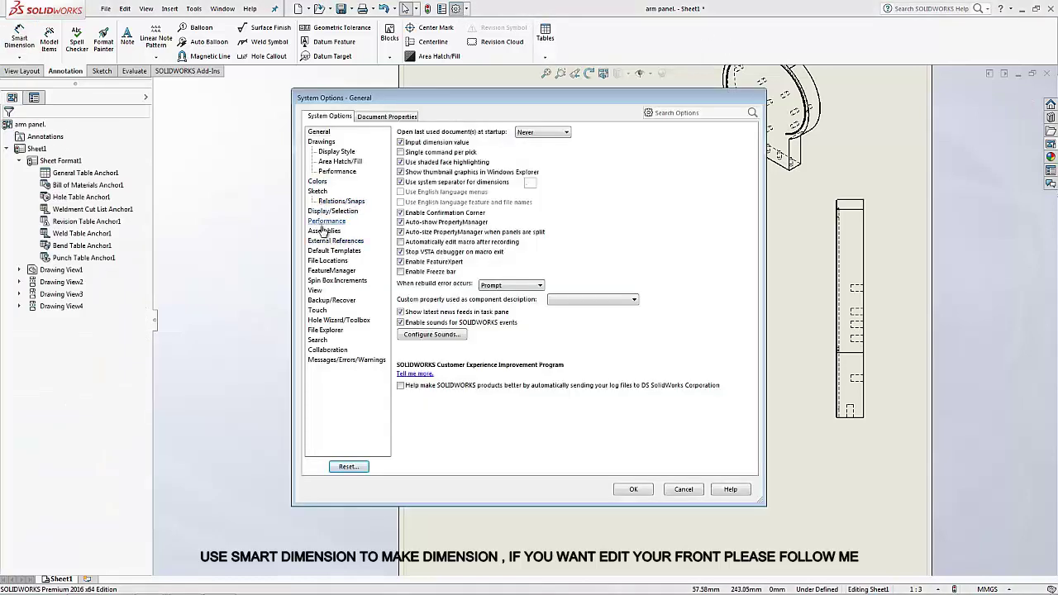
{"action": "left_click", "coordinate": [372, 116]}
{"action": "left_click", "coordinate": [336, 142]}
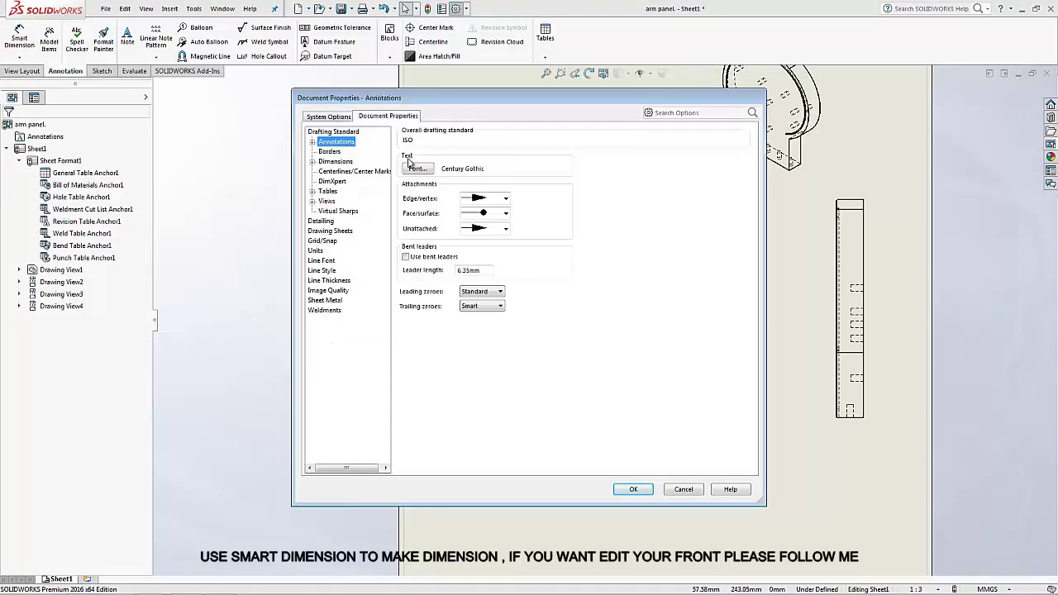
{"action": "left_click", "coordinate": [417, 168]}
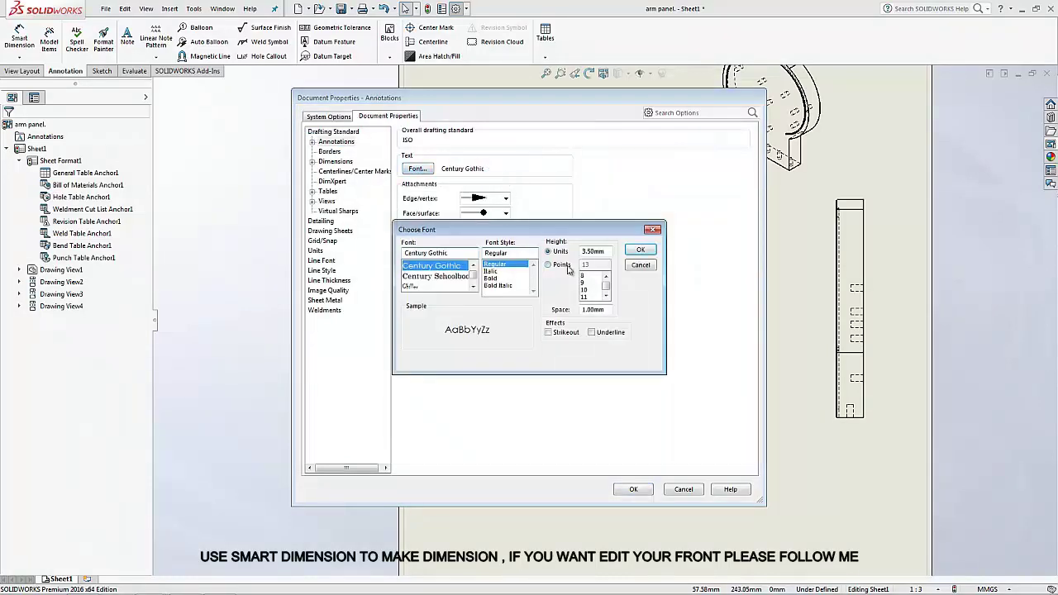
{"action": "left_click", "coordinate": [567, 266]}
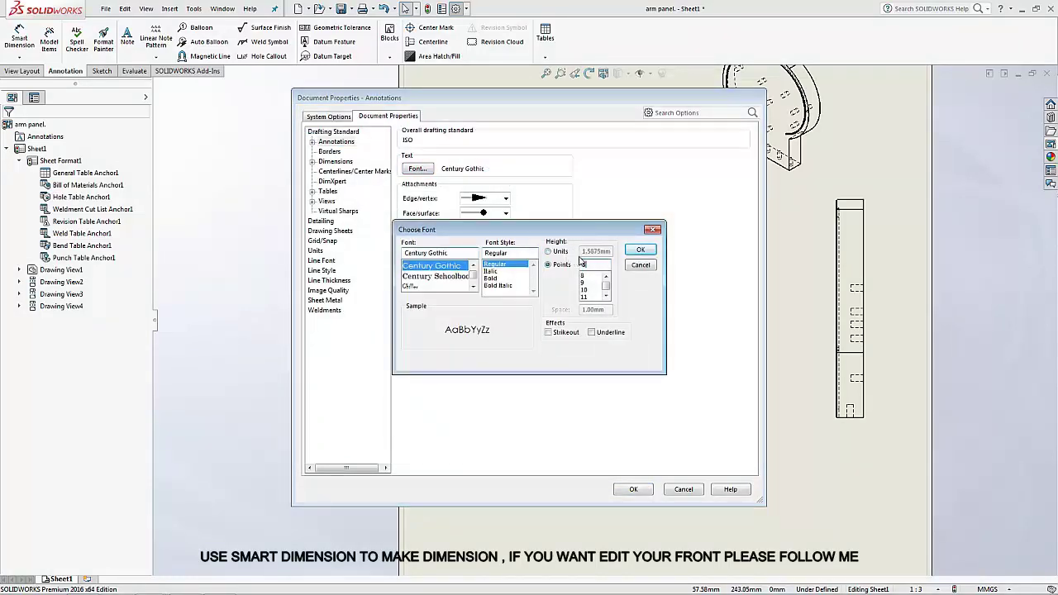
{"action": "left_click", "coordinate": [642, 250]}
Step: Set the Dimensions font height to points and primary and dual precision to None
{"action": "left_click", "coordinate": [329, 151]}
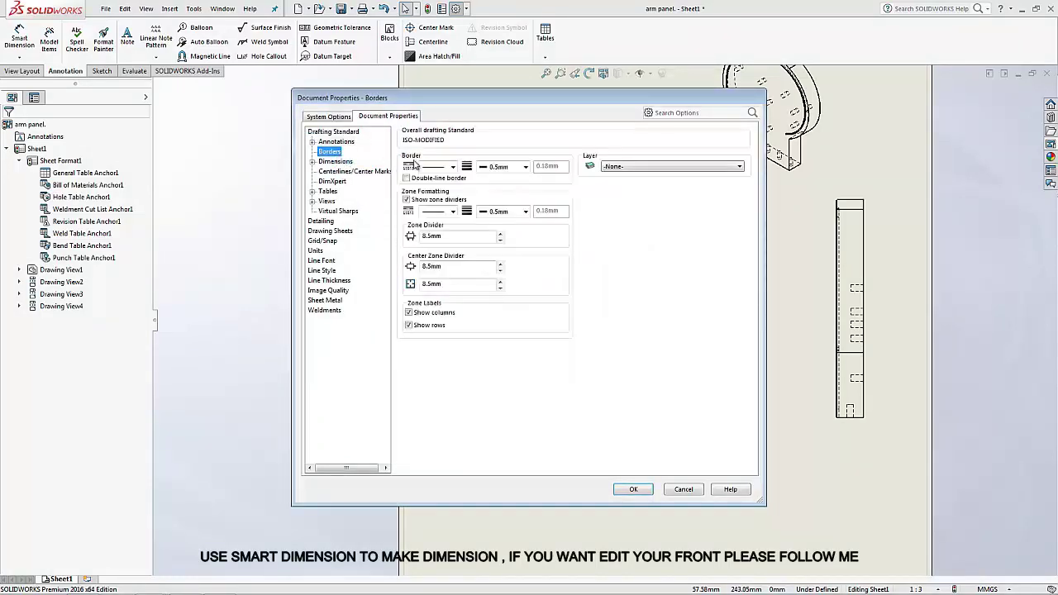
{"action": "left_click", "coordinate": [335, 162]}
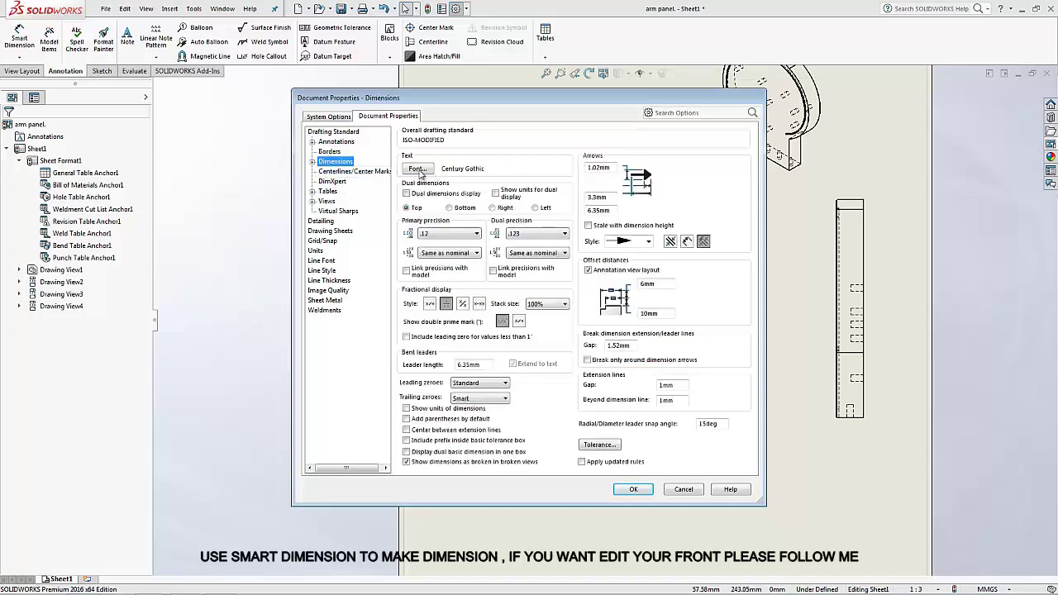
{"action": "left_click", "coordinate": [417, 169]}
{"action": "left_click", "coordinate": [558, 266]}
{"action": "double_click", "coordinate": [584, 264]}
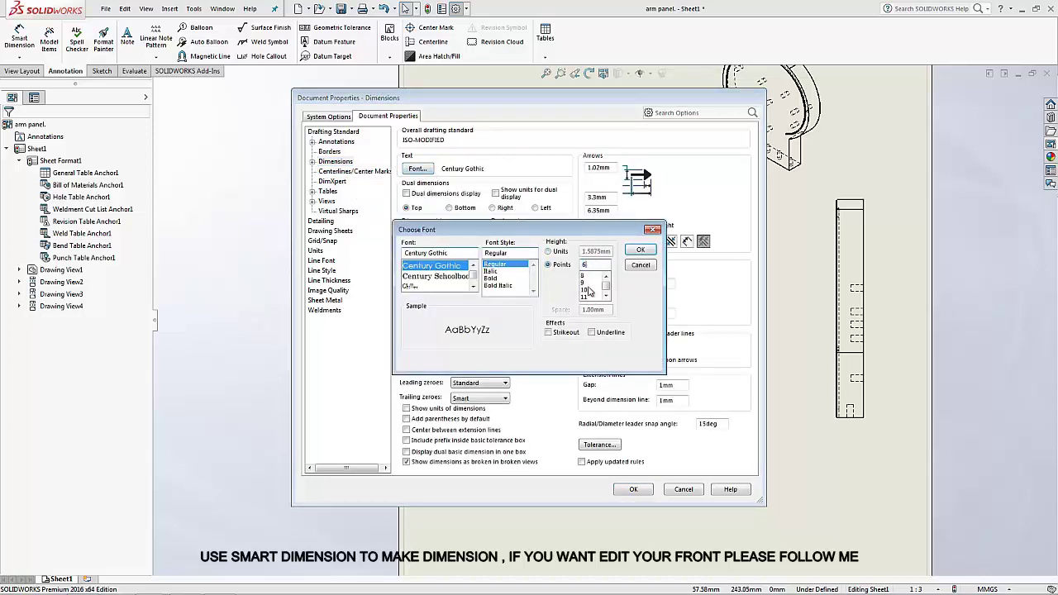
{"action": "left_click", "coordinate": [640, 250]}
{"action": "left_click", "coordinate": [477, 236]}
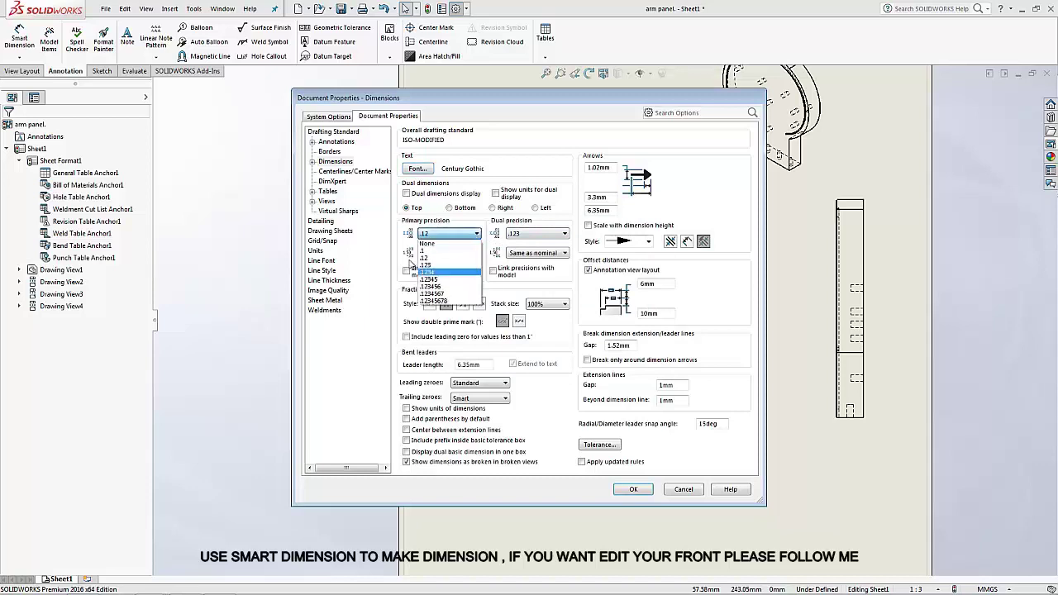
{"action": "left_click", "coordinate": [476, 250]}
{"action": "left_click", "coordinate": [533, 234]}
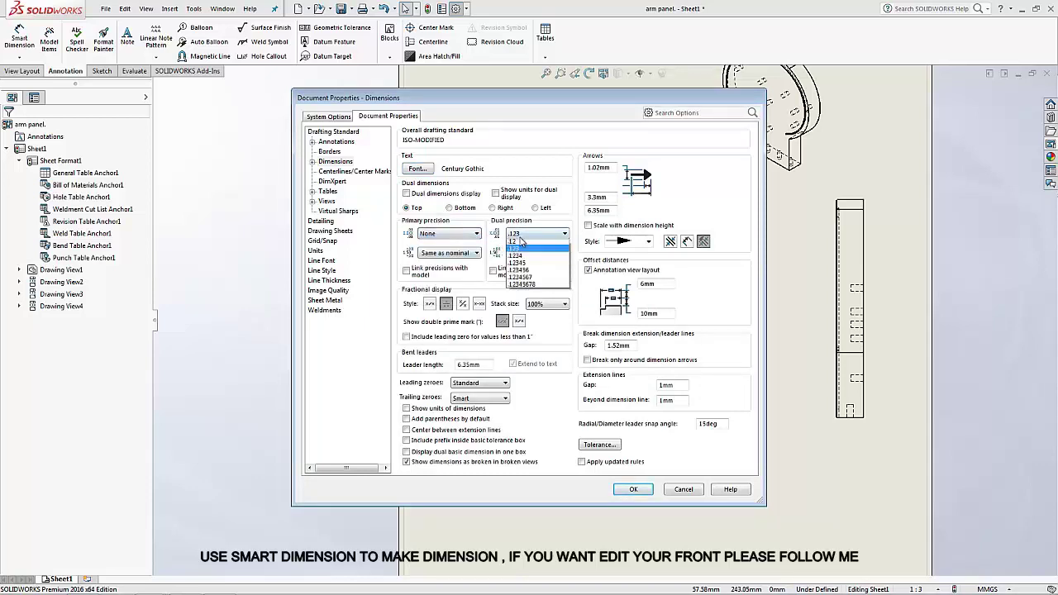
{"action": "left_click", "coordinate": [522, 241]}
Step: Set the Tables and Views font heights to points and apply the settings
{"action": "key", "text": "Down"}
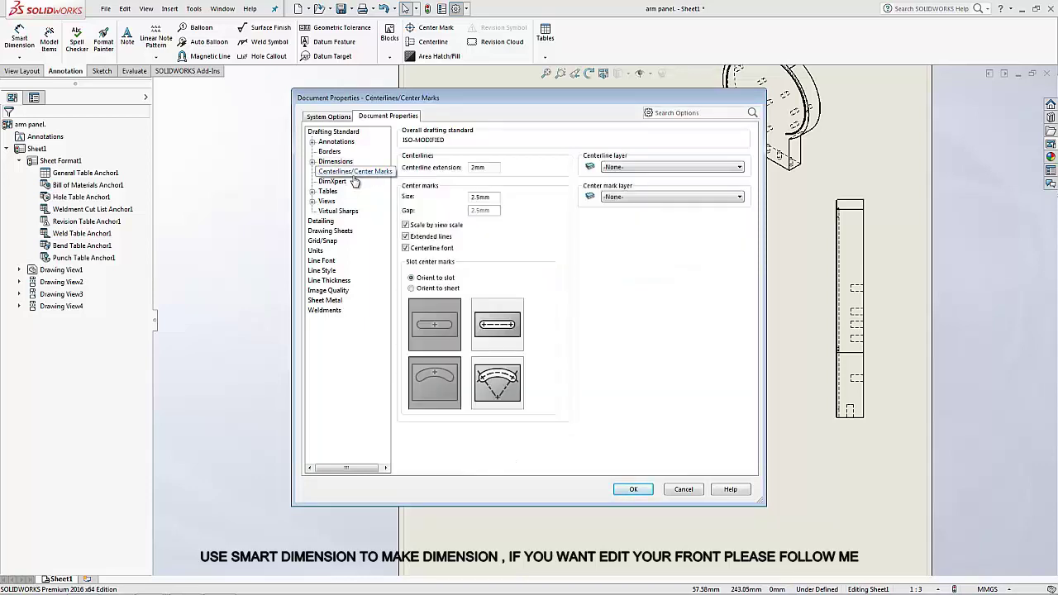
{"action": "key", "text": "Down"}
{"action": "key", "text": "Down"}
{"action": "left_click", "coordinate": [415, 168]}
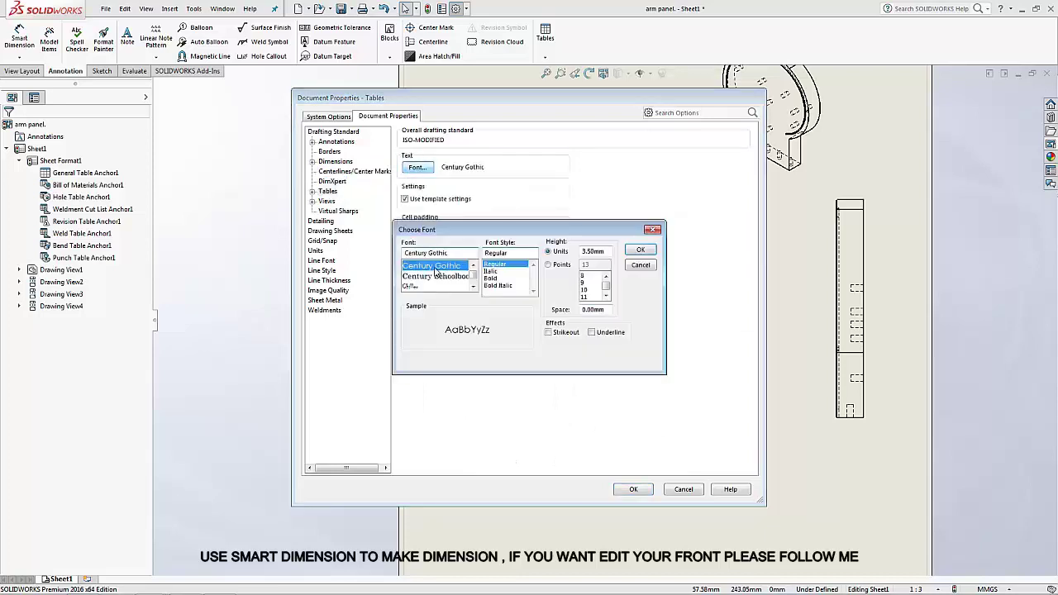
{"action": "left_click", "coordinate": [552, 264]}
{"action": "key", "text": "Return"}
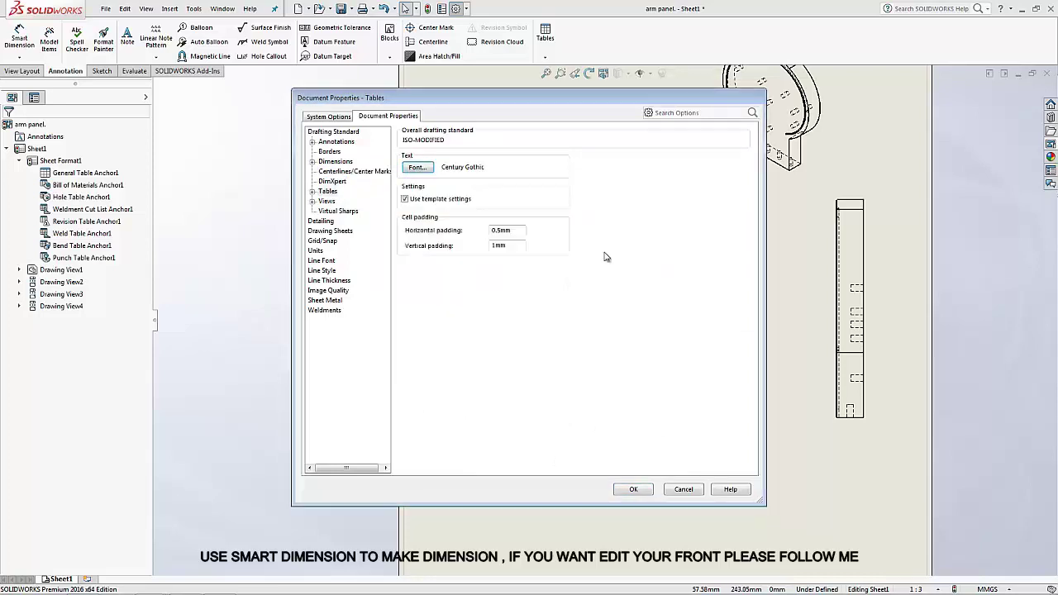
{"action": "left_click", "coordinate": [327, 202]}
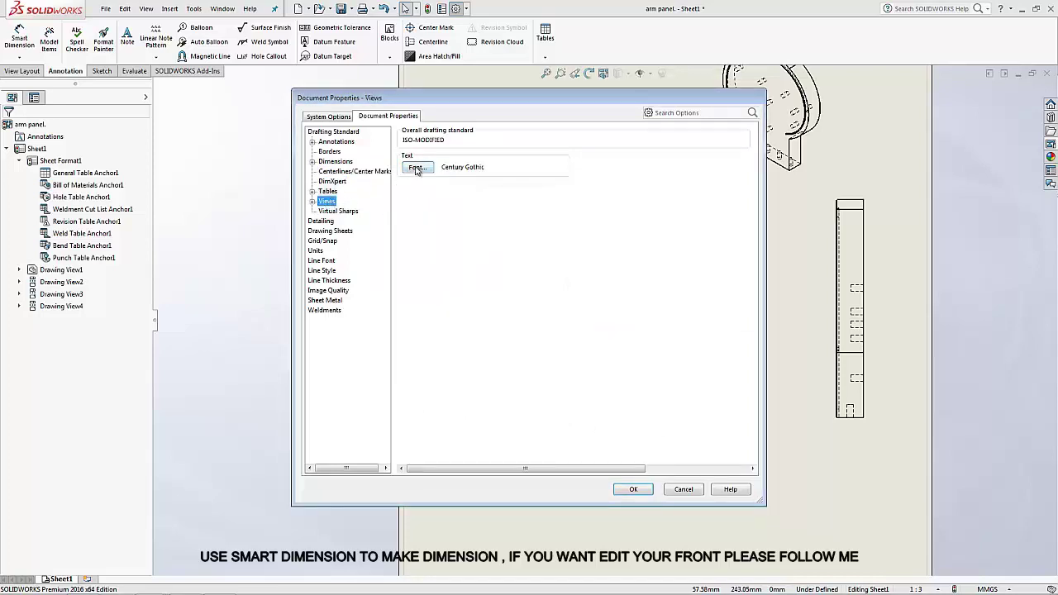
{"action": "left_click", "coordinate": [418, 168]}
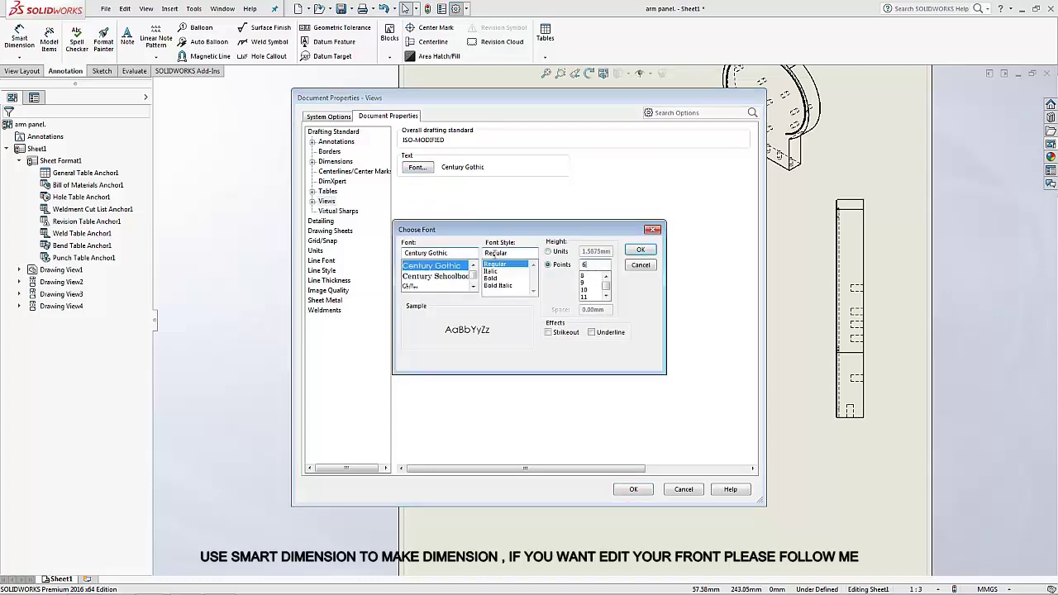
{"action": "left_click", "coordinate": [641, 251]}
{"action": "left_click", "coordinate": [338, 212]}
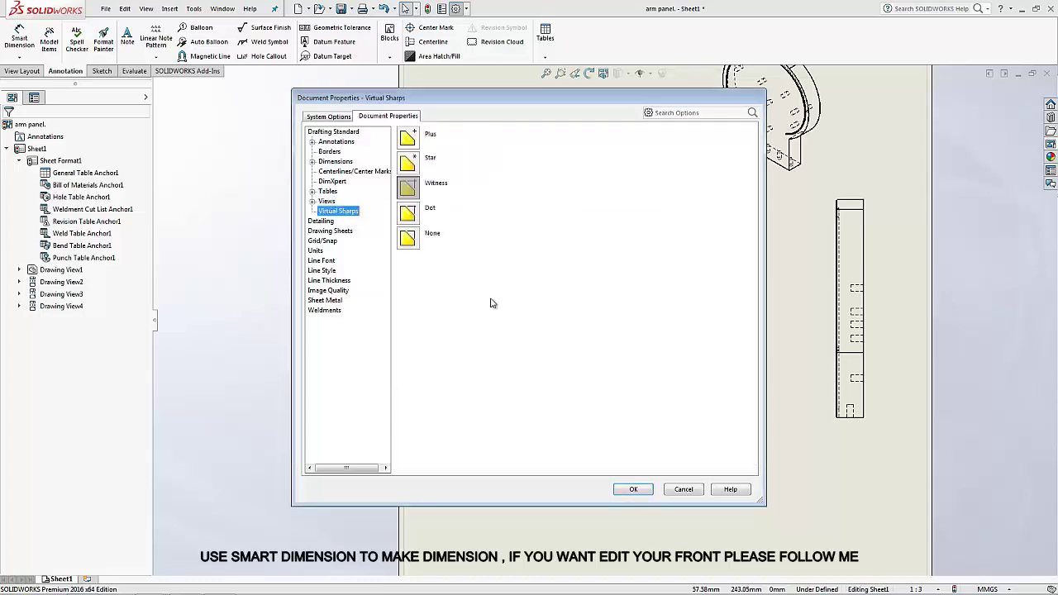
{"action": "left_click", "coordinate": [630, 489]}
Step: Dimension the panel's right edge with its 77 mm height
{"action": "scroll", "coordinate": [550, 414], "scroll_direction": "down", "scroll_amount": 3}
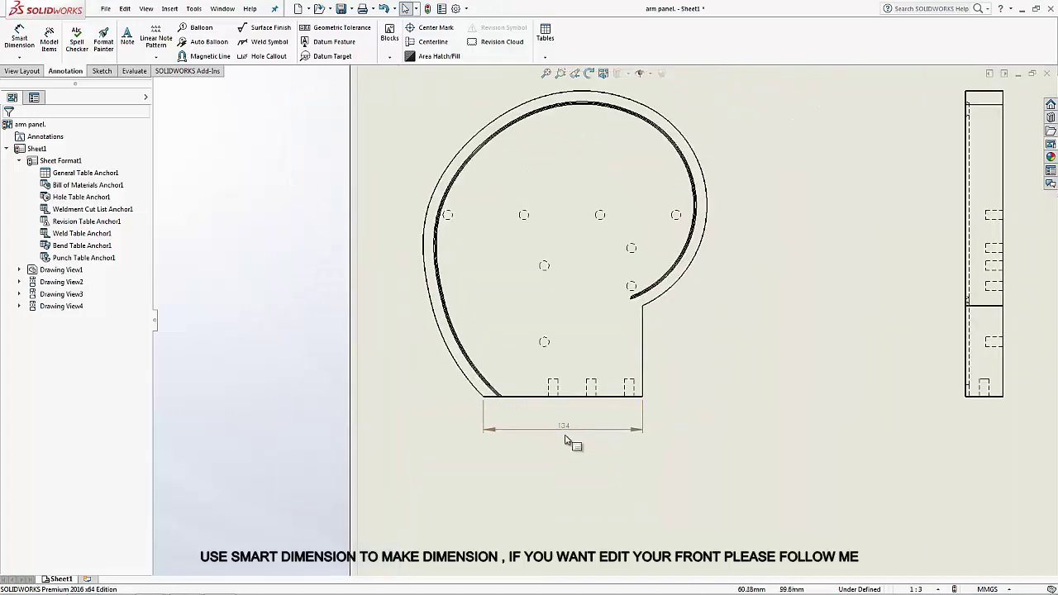
{"action": "left_click", "coordinate": [567, 428]}
{"action": "left_click", "coordinate": [19, 37]}
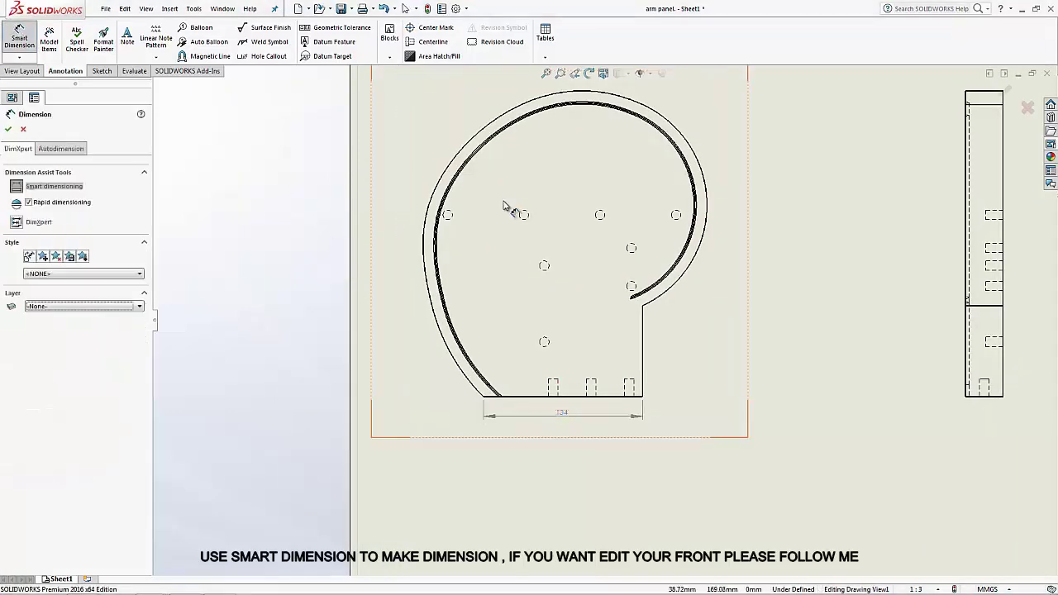
{"action": "left_click", "coordinate": [644, 310]}
{"action": "left_click", "coordinate": [635, 397]}
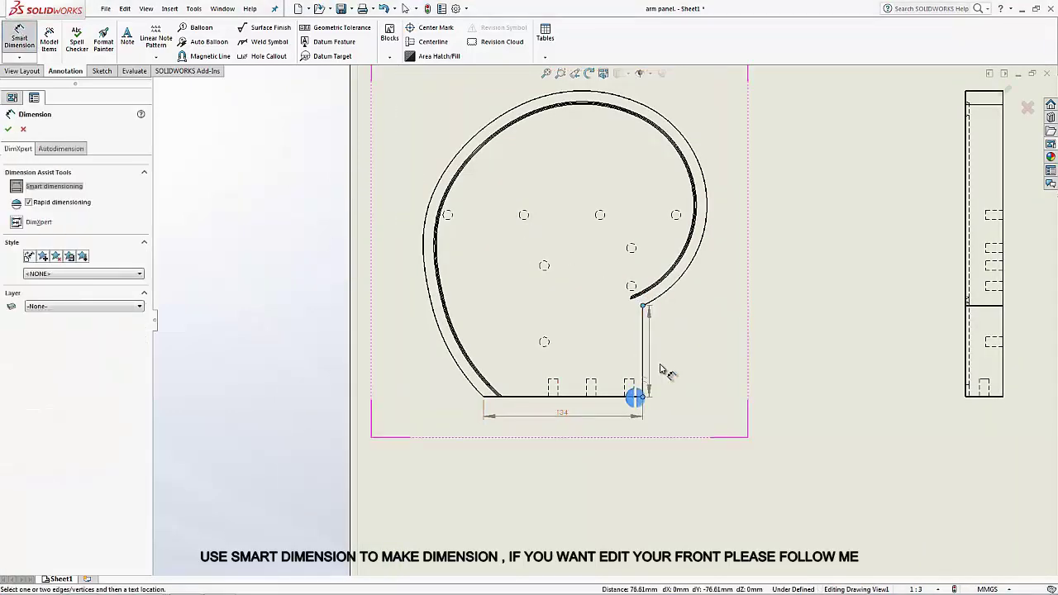
{"action": "left_click", "coordinate": [673, 364]}
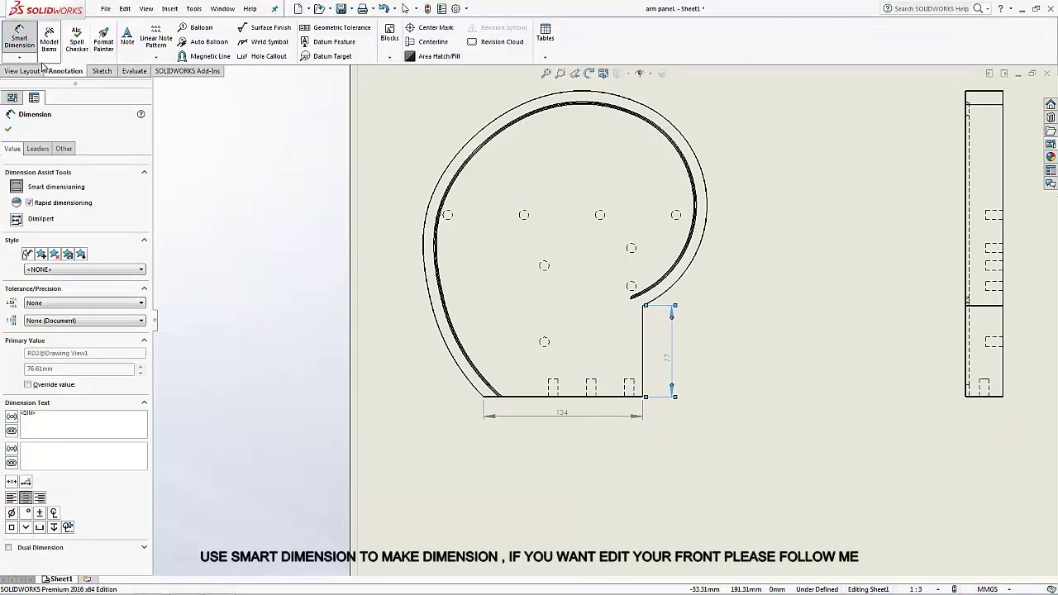
Step: Add a sketch point at the arc's top and dimension the 257 mm overall height
{"action": "left_click", "coordinate": [101, 70]}
{"action": "left_click", "coordinate": [113, 28]}
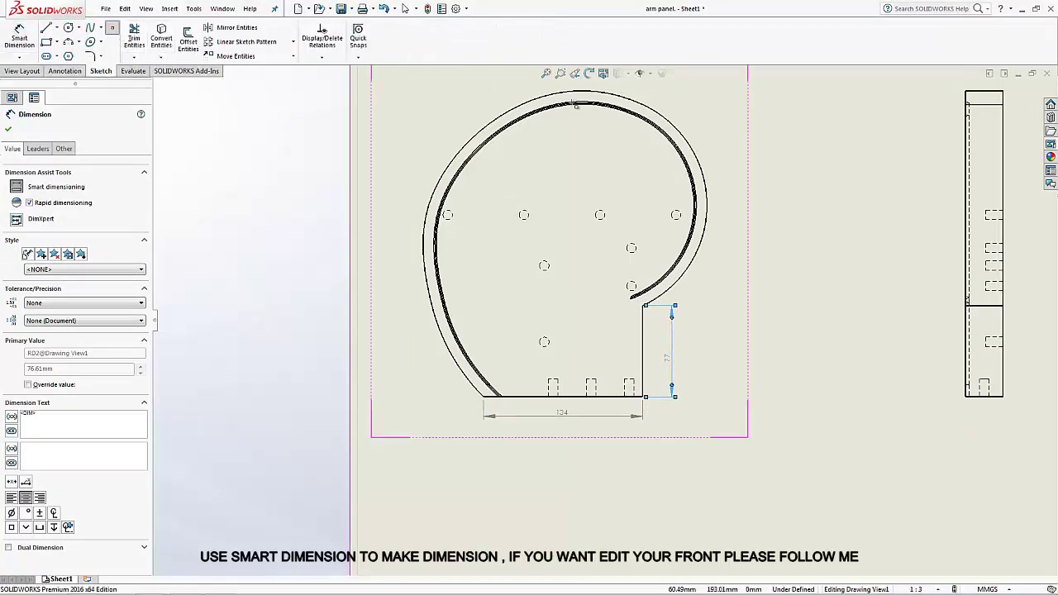
{"action": "left_click", "coordinate": [594, 93]}
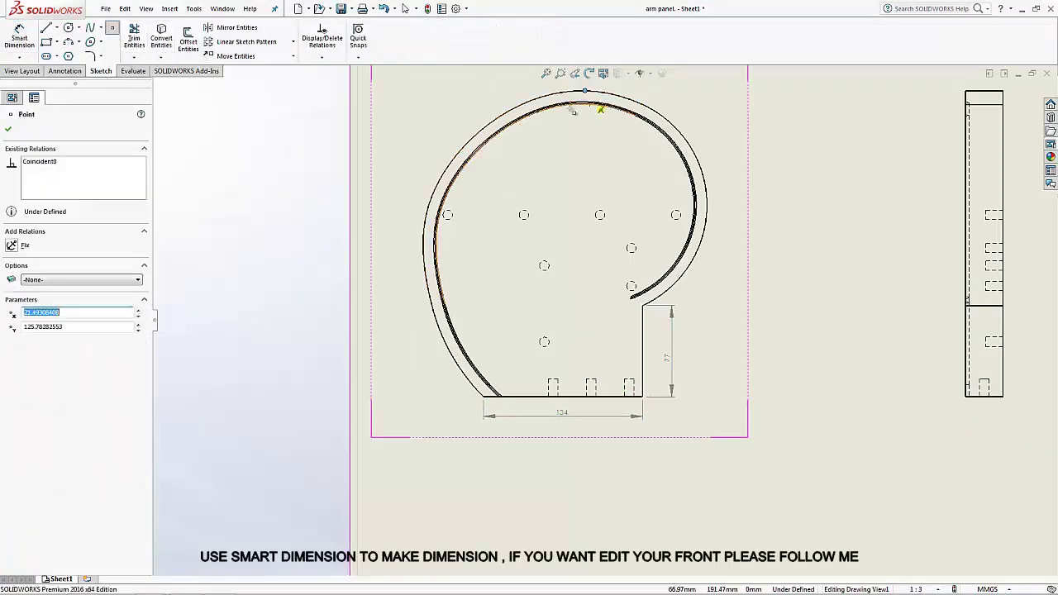
{"action": "left_click", "coordinate": [19, 37]}
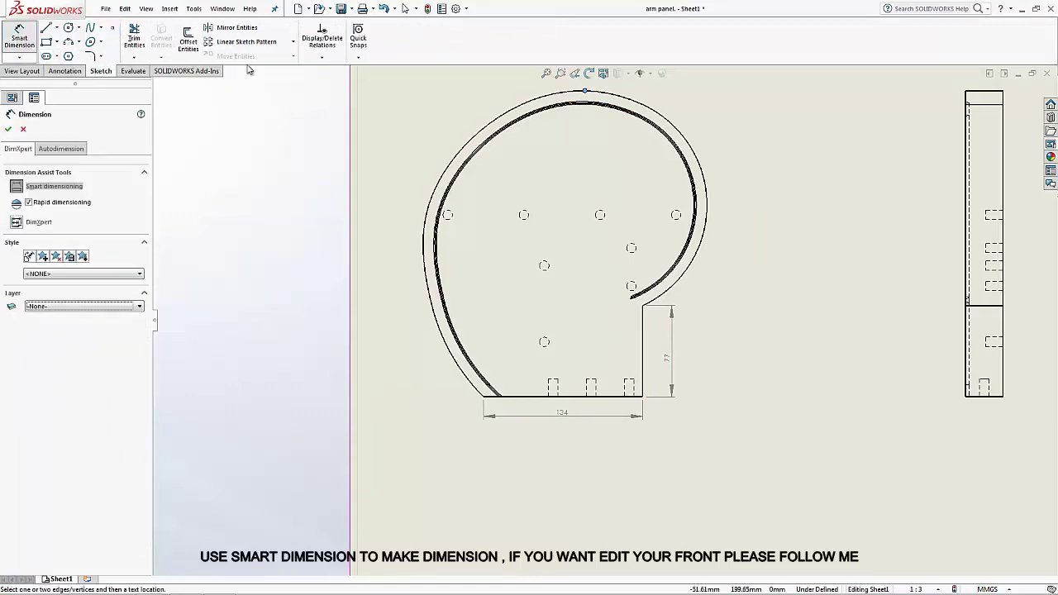
{"action": "left_click", "coordinate": [589, 93]}
{"action": "left_click", "coordinate": [563, 399]}
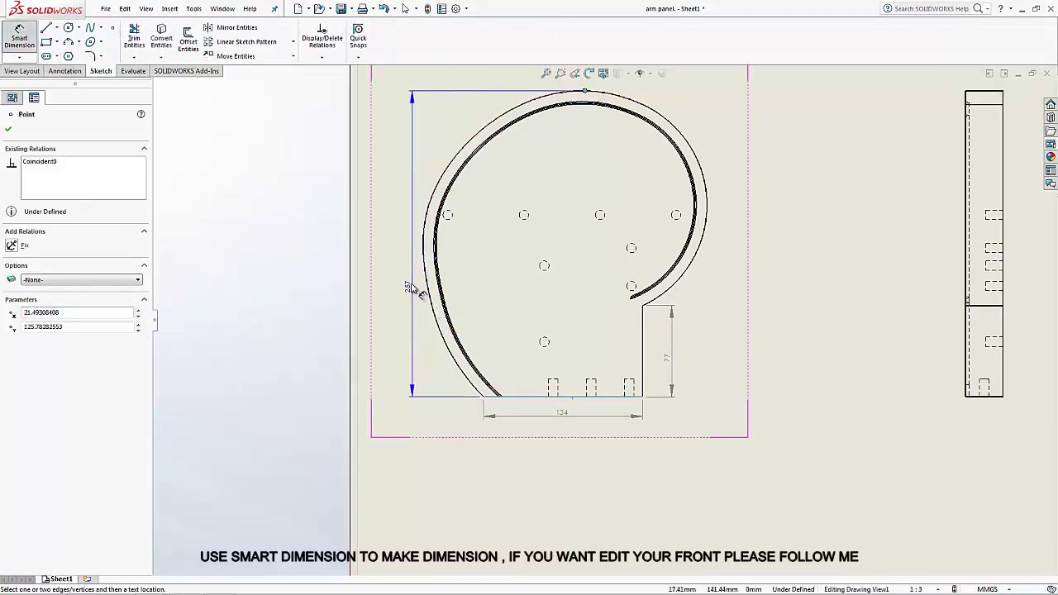
{"action": "left_click", "coordinate": [403, 267]}
{"action": "left_click", "coordinate": [360, 262]}
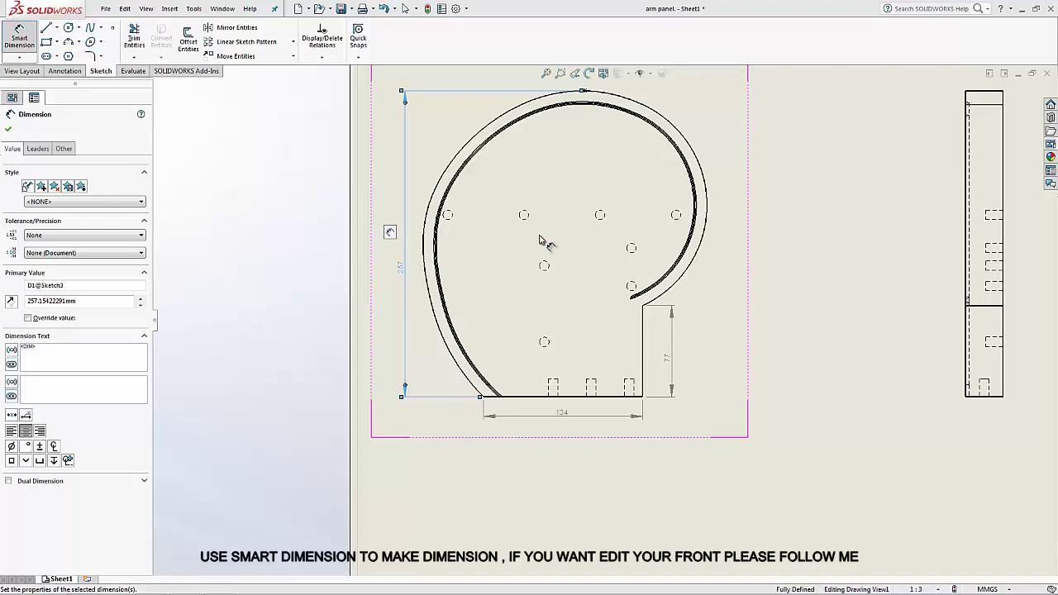
{"action": "key", "text": "Escape"}
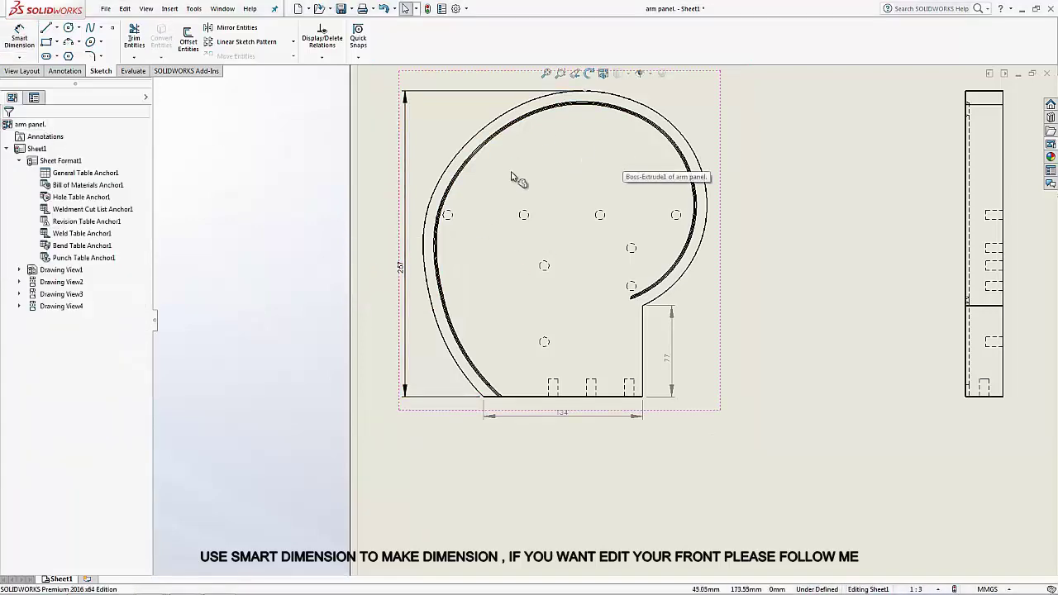
Step: Dimension the left hole's Ø8 diameter, deleting a misplaced hole dimension
{"action": "scroll", "coordinate": [570, 222], "scroll_direction": "down", "scroll_amount": 2}
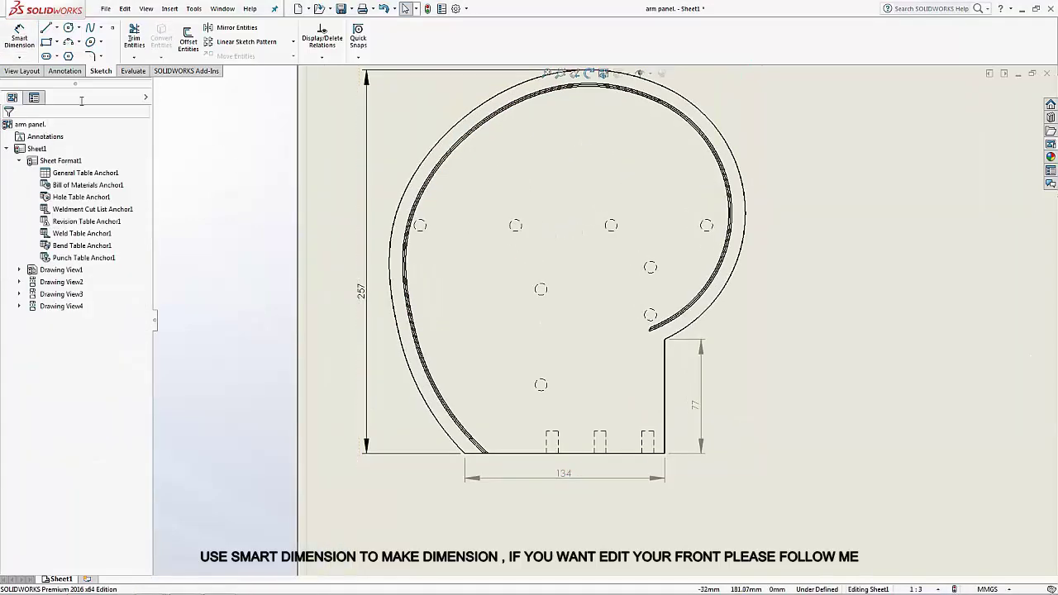
{"action": "left_click", "coordinate": [22, 36]}
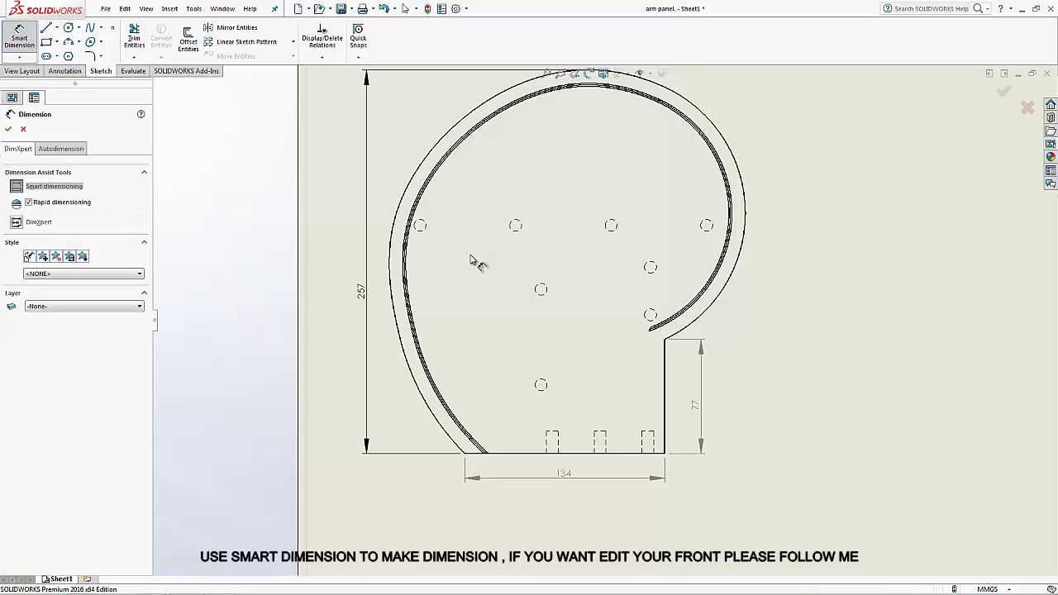
{"action": "left_click", "coordinate": [540, 386]}
{"action": "left_click", "coordinate": [544, 289]}
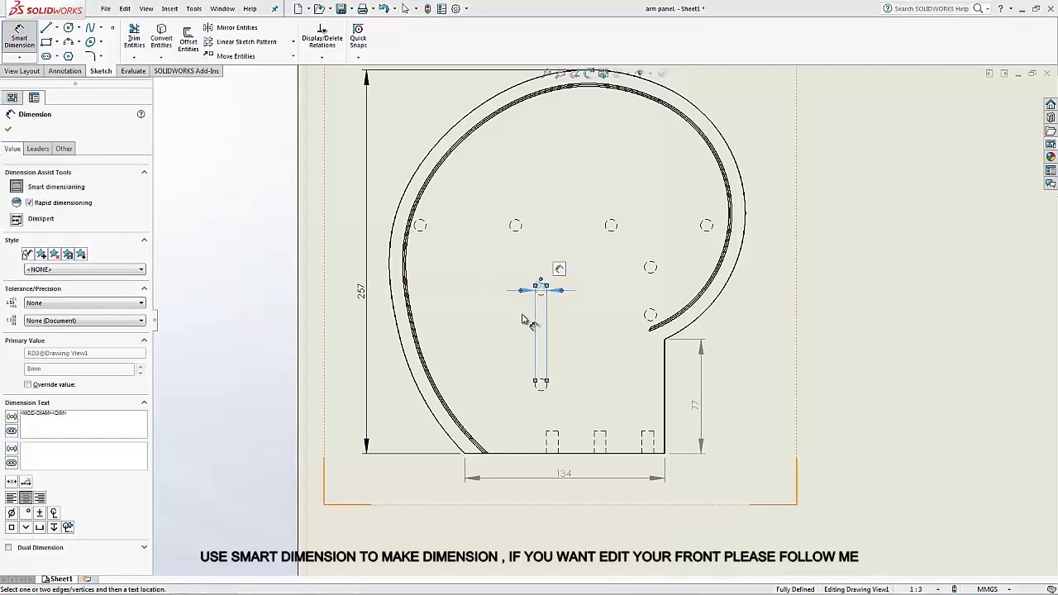
{"action": "left_click", "coordinate": [8, 129]}
{"action": "left_click", "coordinate": [542, 299]}
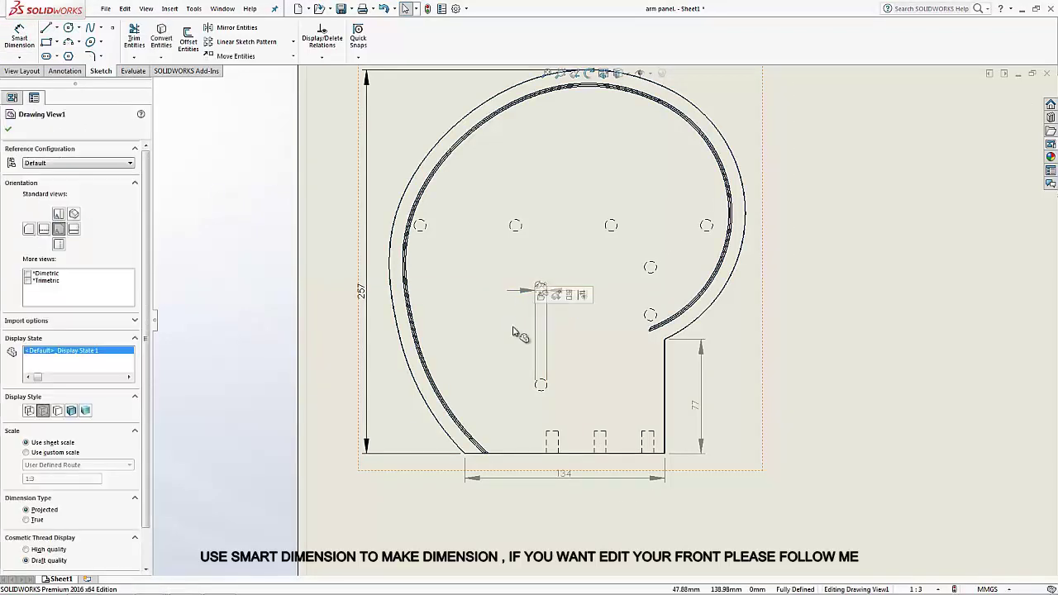
{"action": "left_click", "coordinate": [537, 336]}
{"action": "key", "text": "Delete"}
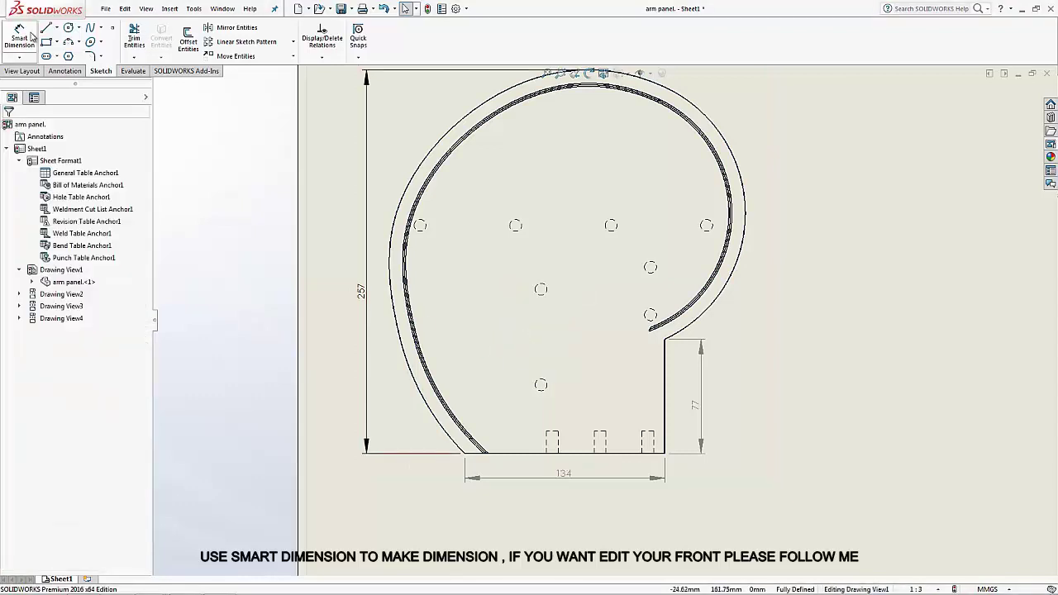
{"action": "left_click", "coordinate": [20, 37]}
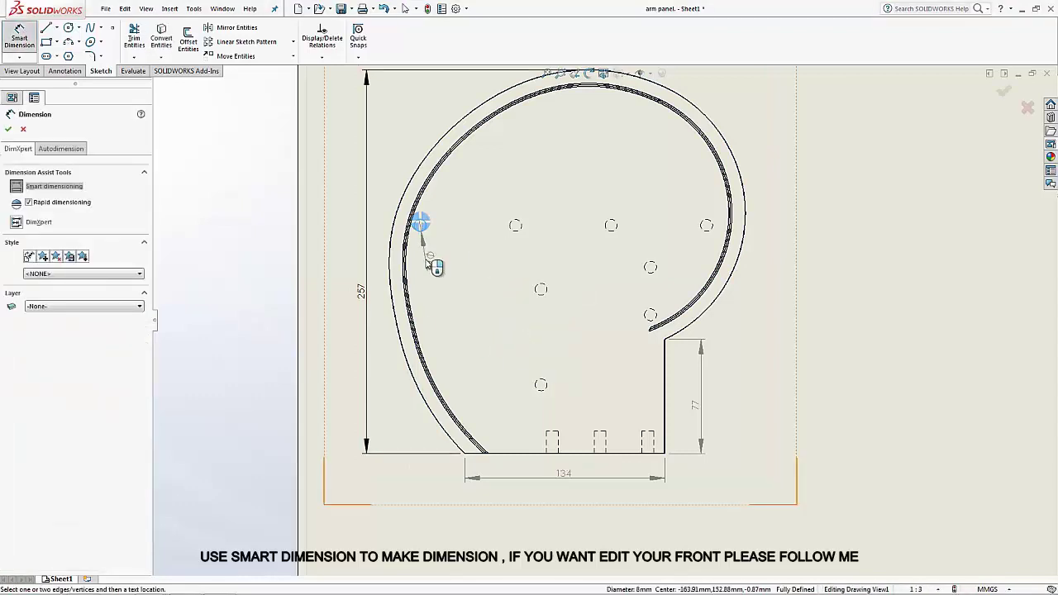
{"action": "left_click", "coordinate": [420, 221]}
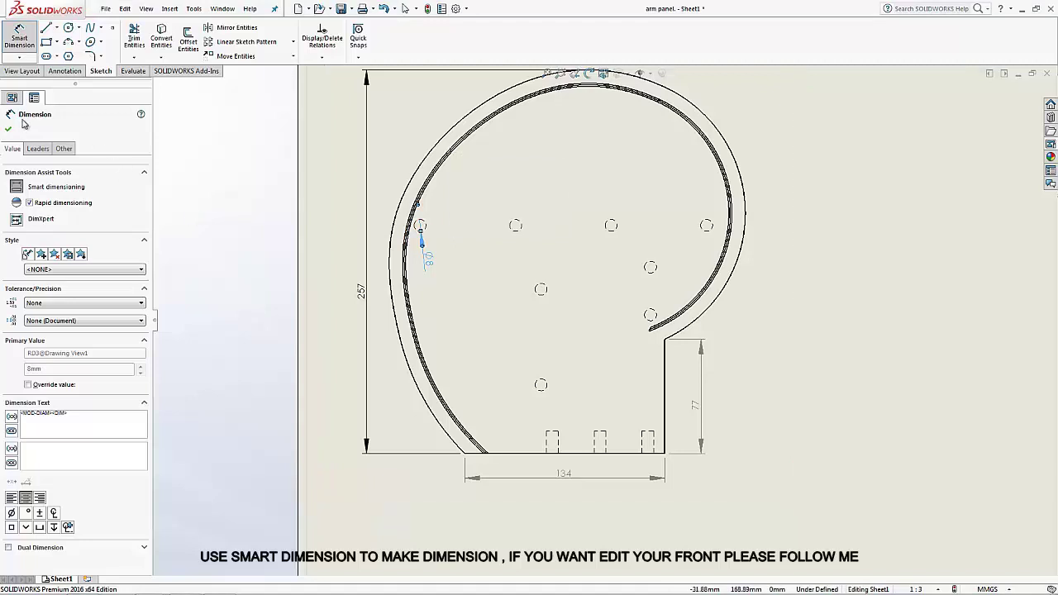
Step: Add three 64 mm spacings between the four holes of the top row
{"action": "left_click", "coordinate": [420, 225]}
{"action": "left_click", "coordinate": [514, 224]}
{"action": "left_click", "coordinate": [471, 211]}
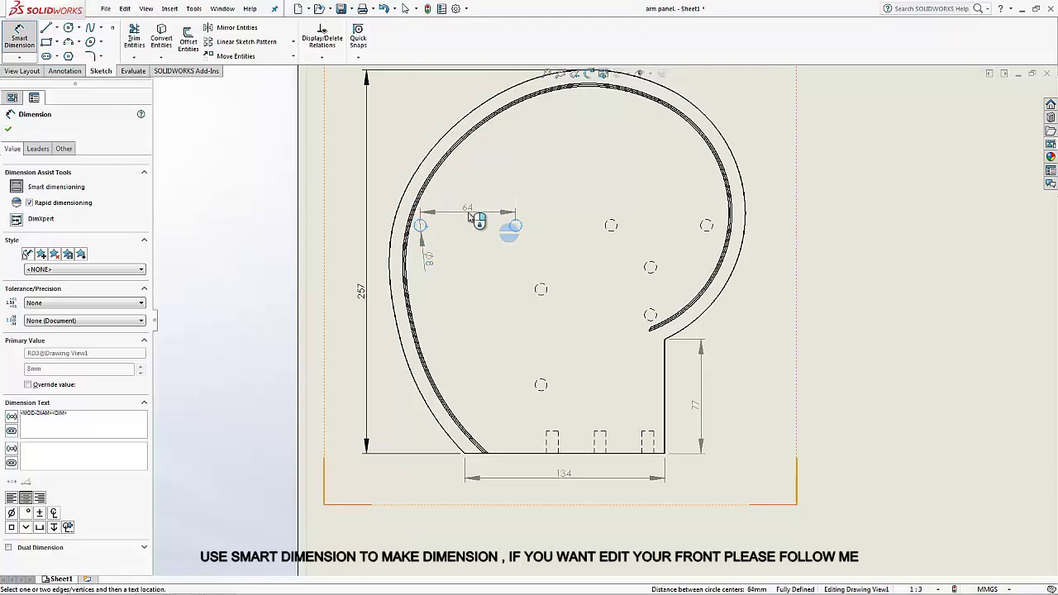
{"action": "left_click", "coordinate": [515, 224]}
{"action": "left_click", "coordinate": [610, 225]}
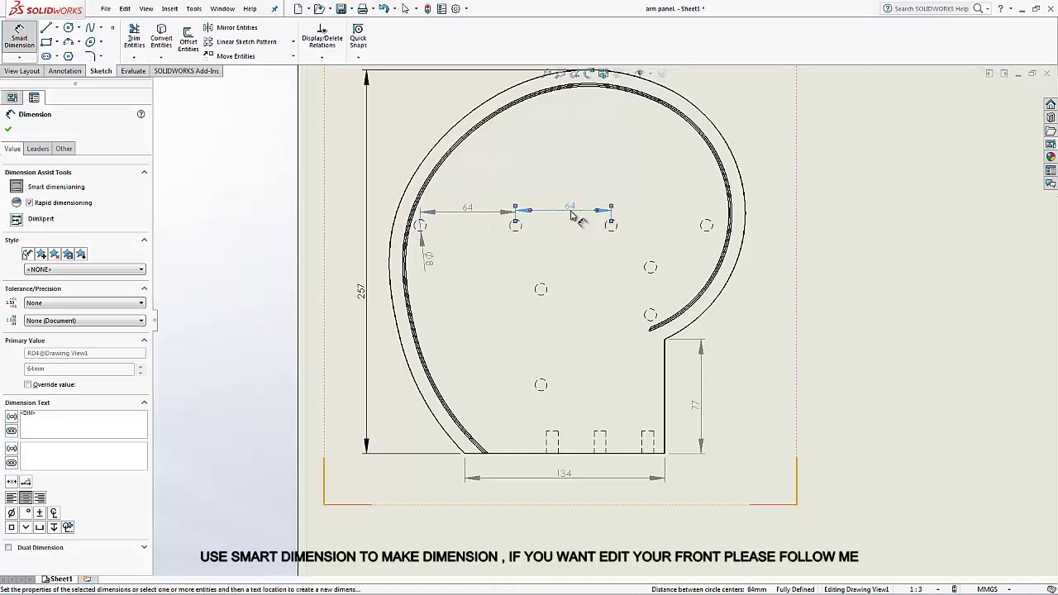
{"action": "left_click", "coordinate": [608, 212]}
{"action": "left_click", "coordinate": [610, 225]}
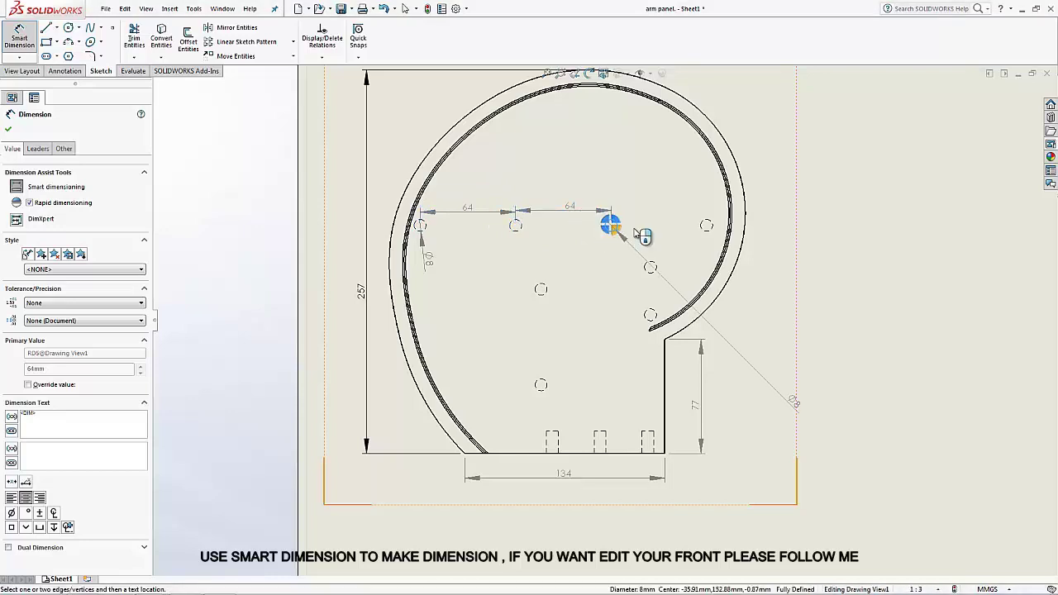
{"action": "left_click", "coordinate": [706, 224]}
{"action": "left_click", "coordinate": [653, 232]}
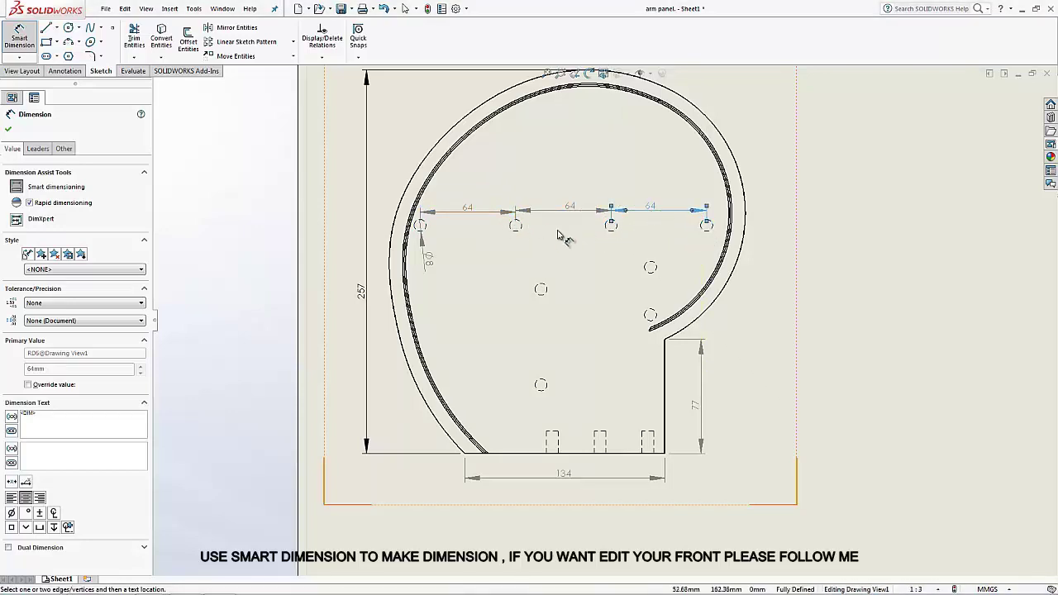
{"action": "key", "text": "Escape"}
Step: Dimension the side view: 257 height, 15 width and bottom height, 32 overall width
{"action": "key", "text": "f"}
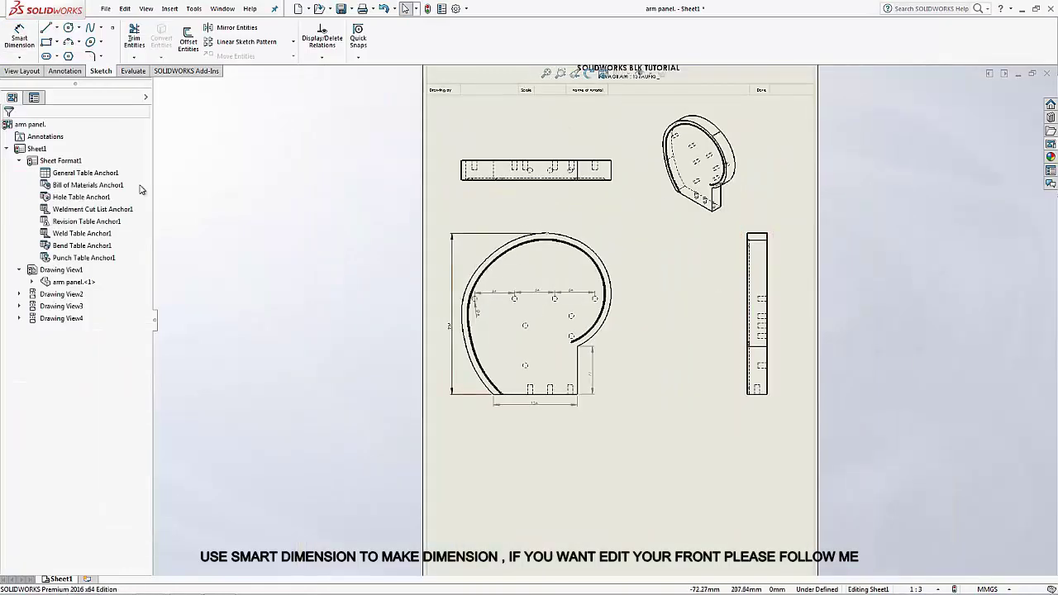
{"action": "left_click", "coordinate": [19, 38]}
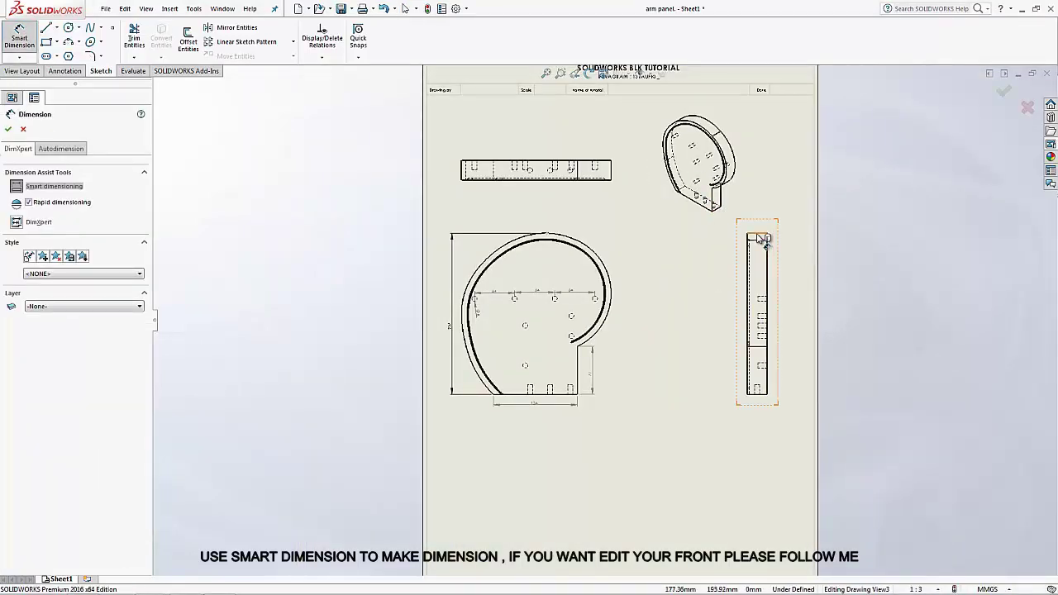
{"action": "left_click", "coordinate": [763, 395]}
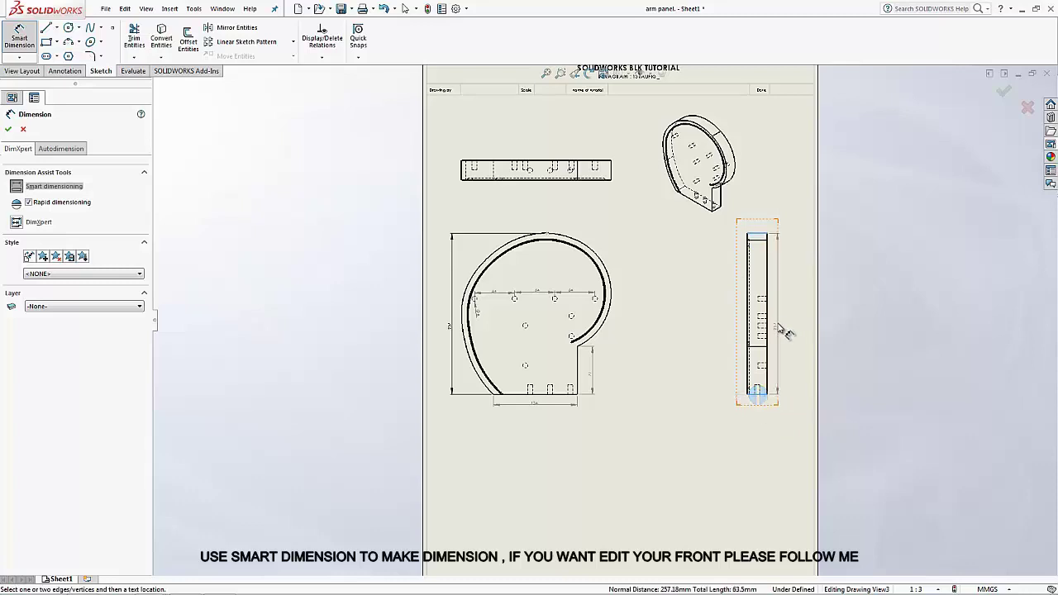
{"action": "scroll", "coordinate": [785, 329], "scroll_direction": "down", "scroll_amount": 2}
{"action": "scroll", "coordinate": [785, 328], "scroll_direction": "down", "scroll_amount": 2}
{"action": "scroll", "coordinate": [785, 329], "scroll_direction": "down", "scroll_amount": 1}
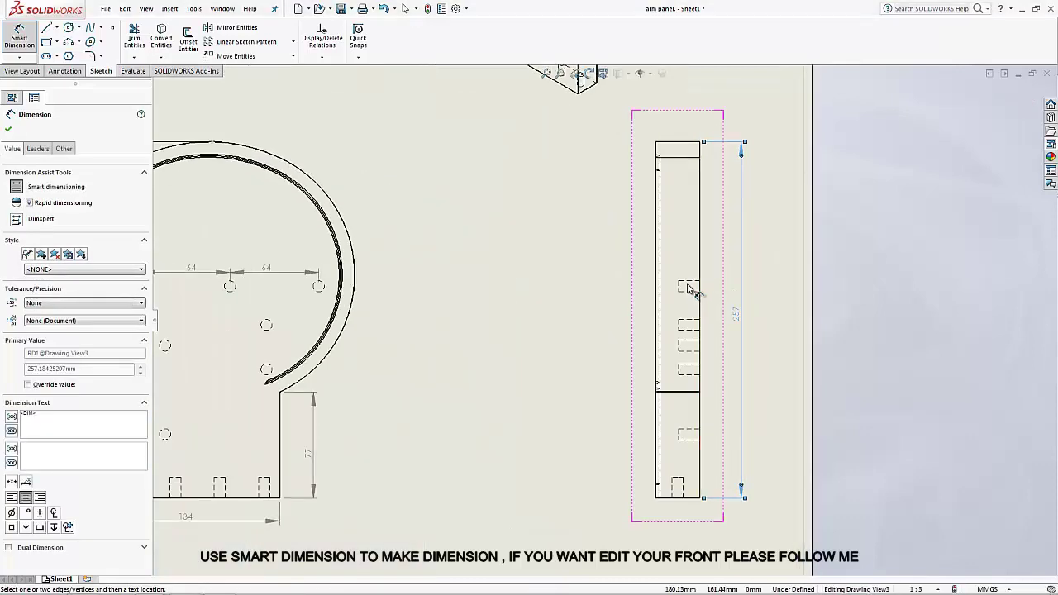
{"action": "left_click", "coordinate": [690, 272]}
{"action": "left_click", "coordinate": [688, 264]}
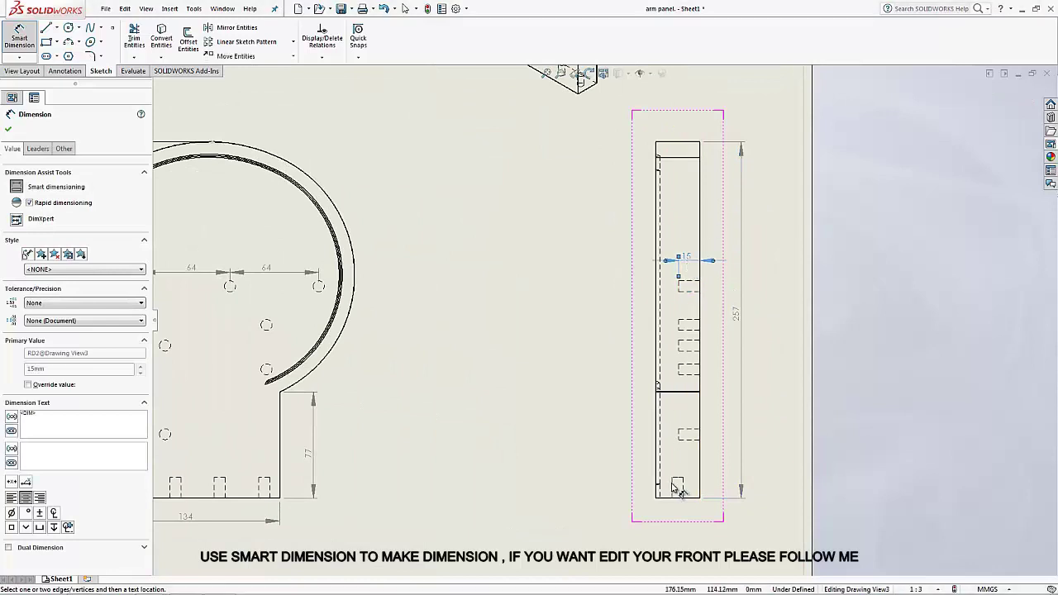
{"action": "left_click", "coordinate": [677, 486]}
{"action": "left_click", "coordinate": [649, 493]}
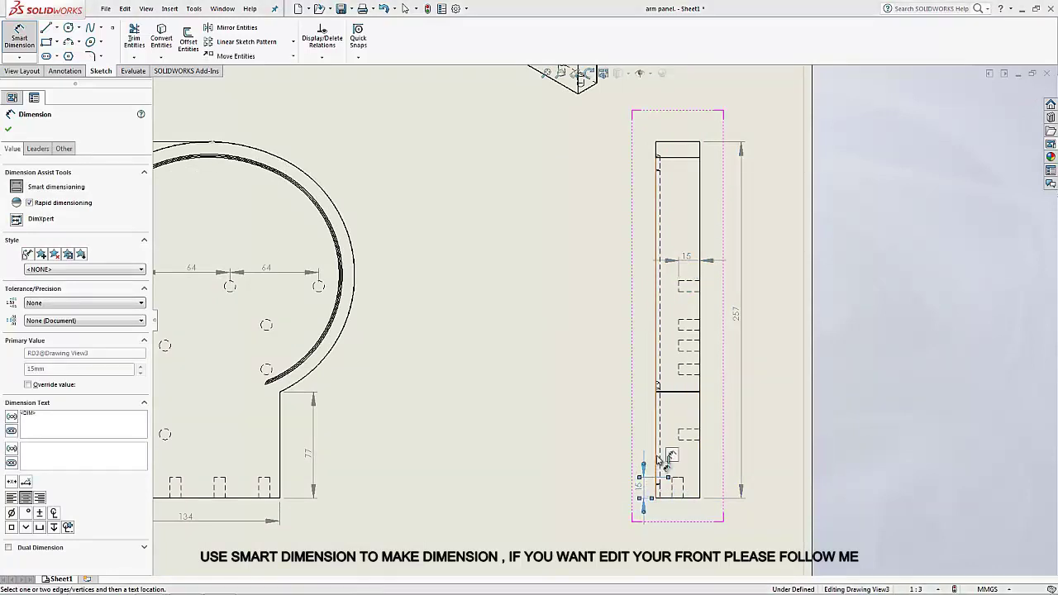
{"action": "left_click", "coordinate": [658, 451]}
{"action": "left_click", "coordinate": [699, 450]}
{"action": "left_click", "coordinate": [677, 545]}
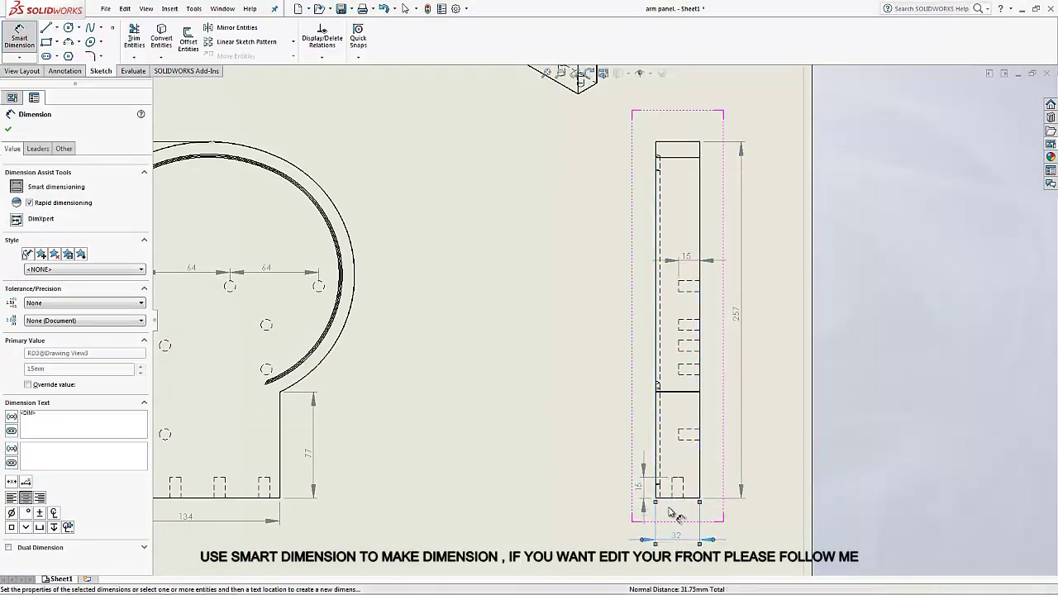
Step: Dimension the top view with its 239 length and 15 end offset
{"action": "scroll", "coordinate": [559, 276], "scroll_direction": "up", "scroll_amount": 2}
{"action": "scroll", "coordinate": [560, 276], "scroll_direction": "up", "scroll_amount": 1}
{"action": "left_click", "coordinate": [368, 126]}
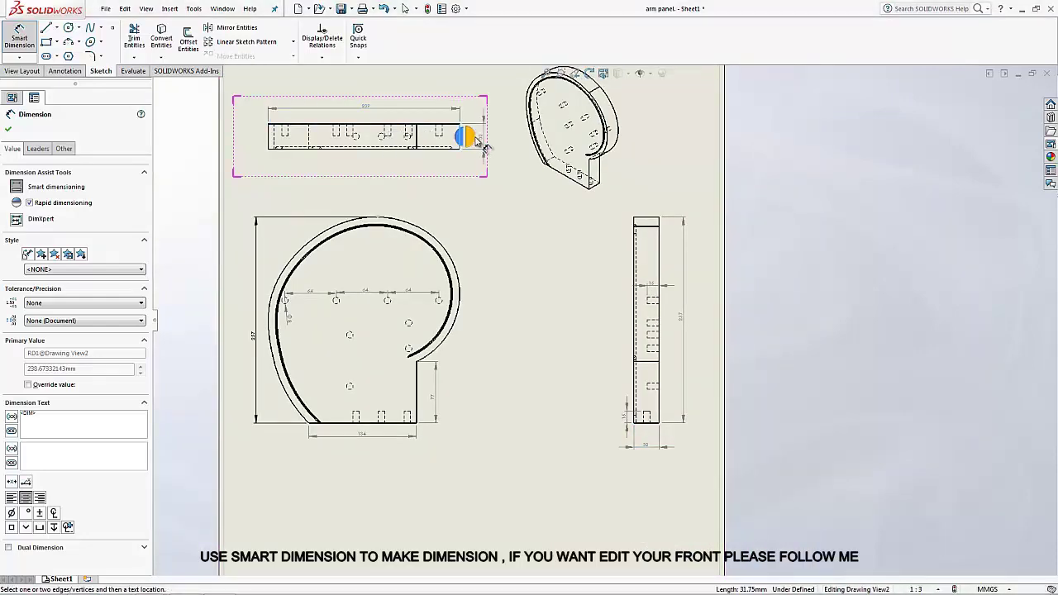
{"action": "scroll", "coordinate": [486, 147], "scroll_direction": "down", "scroll_amount": 3}
{"action": "left_click", "coordinate": [543, 237]}
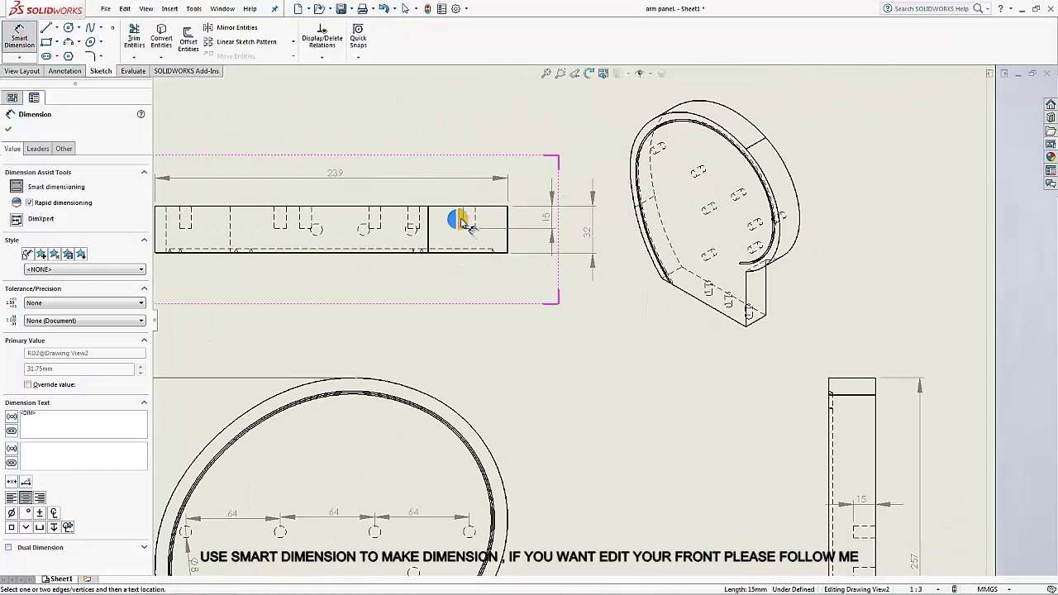
{"action": "scroll", "coordinate": [499, 229], "scroll_direction": "up", "scroll_amount": 3}
{"action": "scroll", "coordinate": [533, 312], "scroll_direction": "down", "scroll_amount": 2}
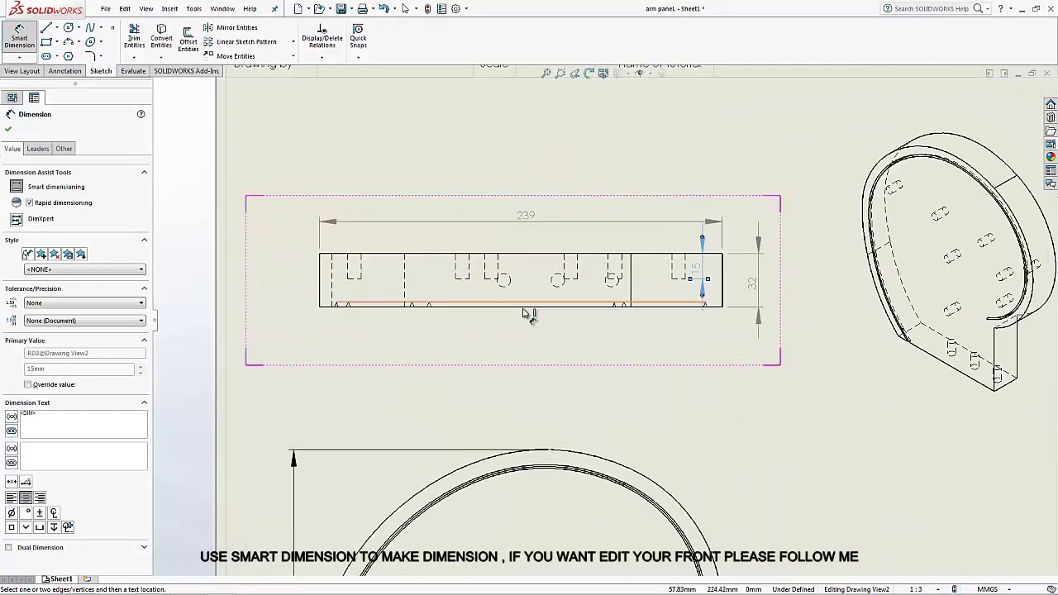
{"action": "left_click", "coordinate": [533, 313]}
{"action": "scroll", "coordinate": [558, 378], "scroll_direction": "up", "scroll_amount": 2}
{"action": "scroll", "coordinate": [558, 378], "scroll_direction": "down", "scroll_amount": 2}
{"action": "scroll", "coordinate": [578, 430], "scroll_direction": "down", "scroll_amount": 2}
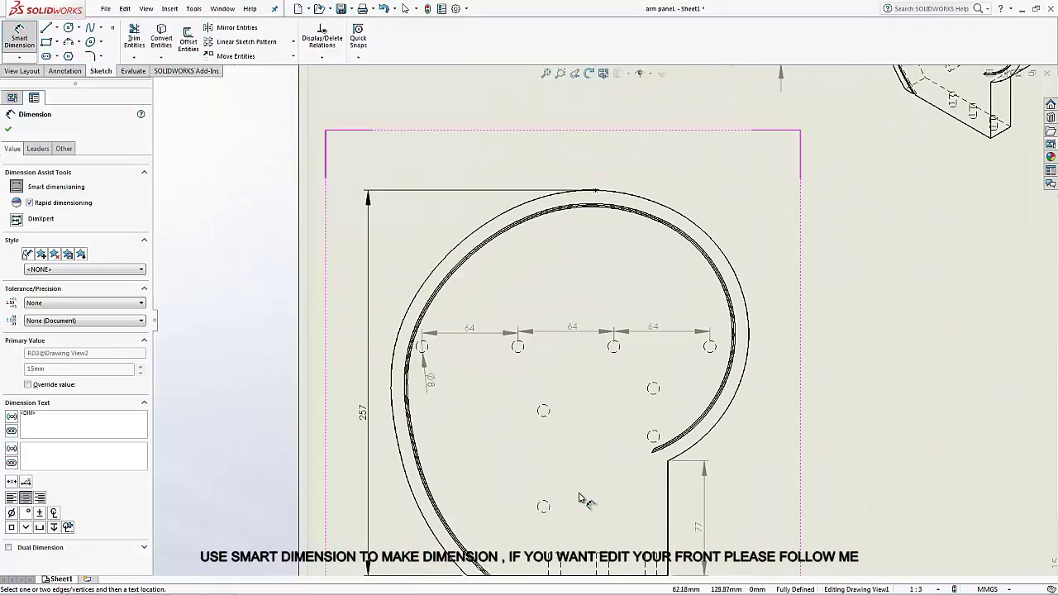
{"action": "scroll", "coordinate": [612, 416], "scroll_direction": "up", "scroll_amount": 1}
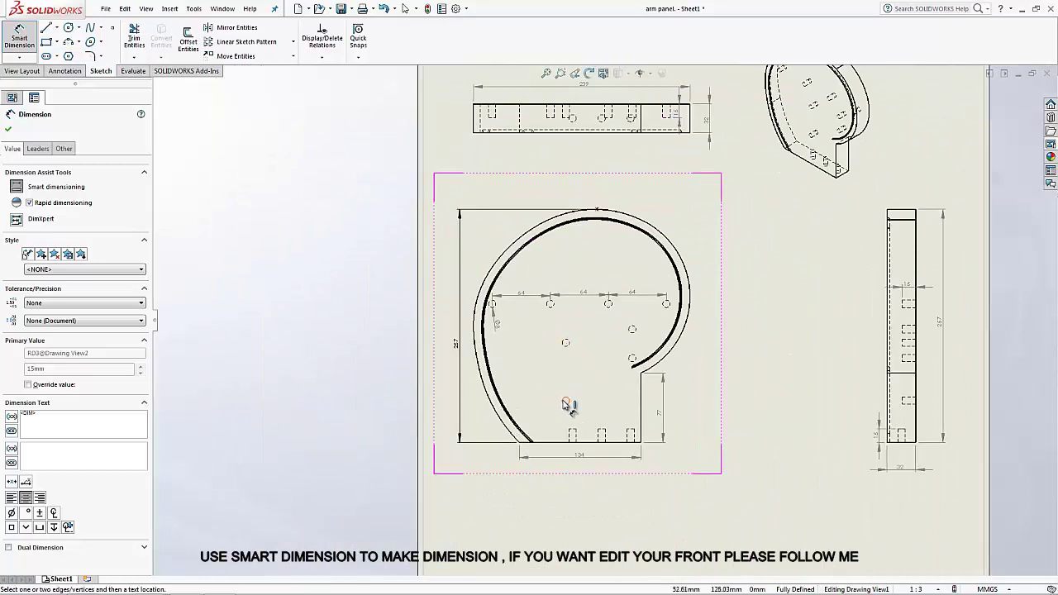
Step: Dimension the inner holes: 64 vertically between the lower pair, 32 between the right-side holes
{"action": "left_click", "coordinate": [566, 401]}
{"action": "left_click", "coordinate": [565, 345]}
{"action": "left_click", "coordinate": [552, 370]}
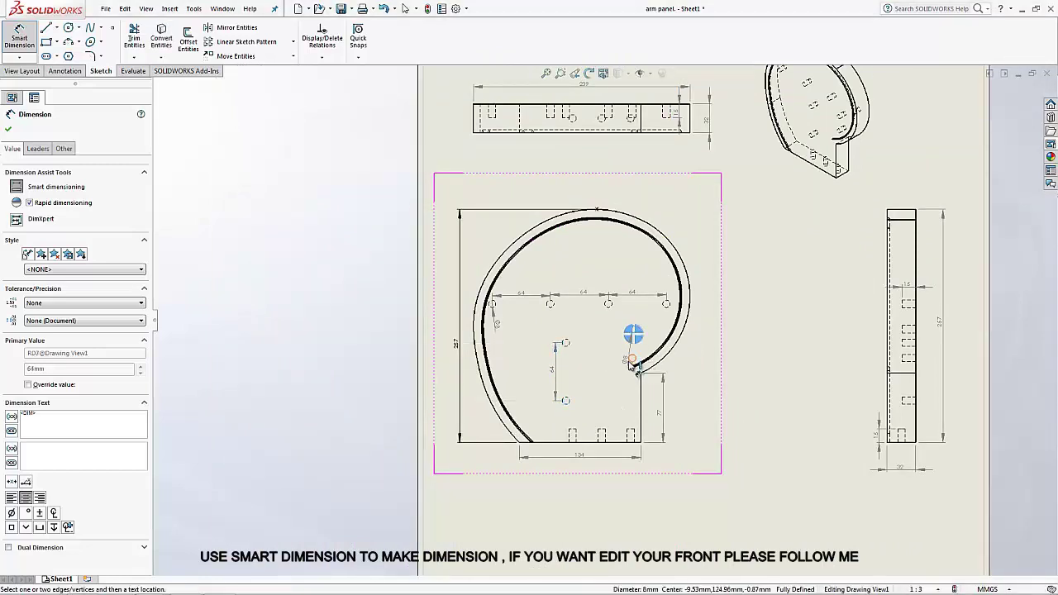
{"action": "left_click", "coordinate": [632, 332]}
{"action": "scroll", "coordinate": [624, 358], "scroll_direction": "down", "scroll_amount": 2}
{"action": "left_click", "coordinate": [628, 351]}
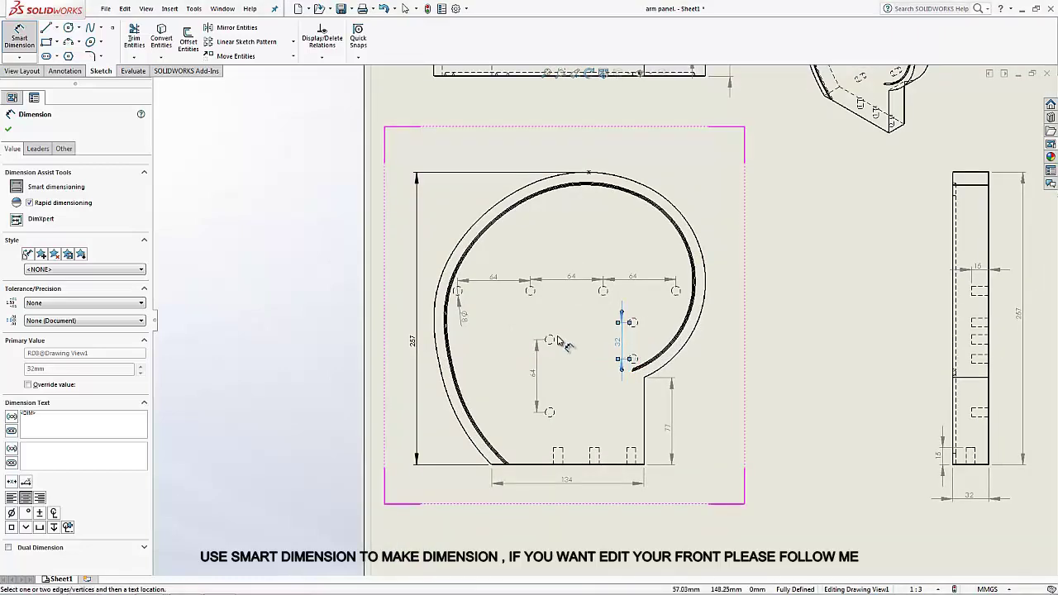
{"action": "left_click", "coordinate": [532, 293]}
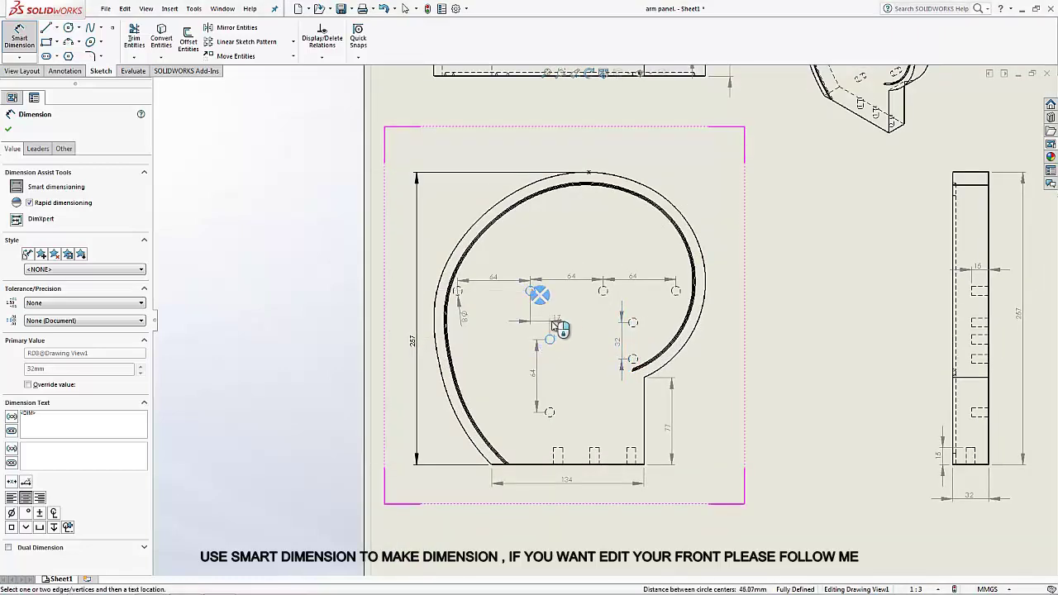
{"action": "key", "text": "Escape"}
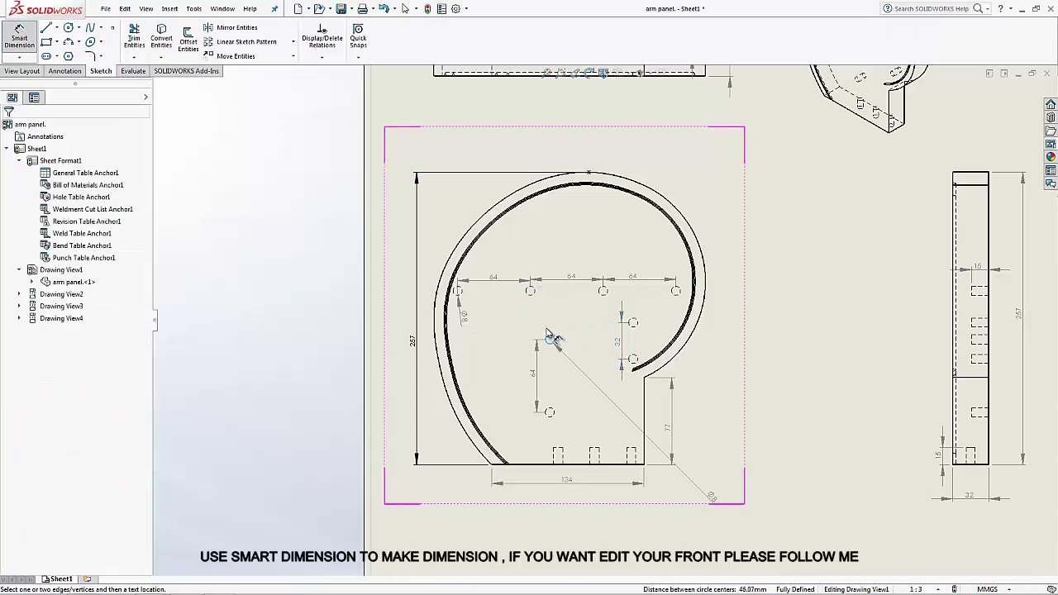
{"action": "key", "text": "Escape"}
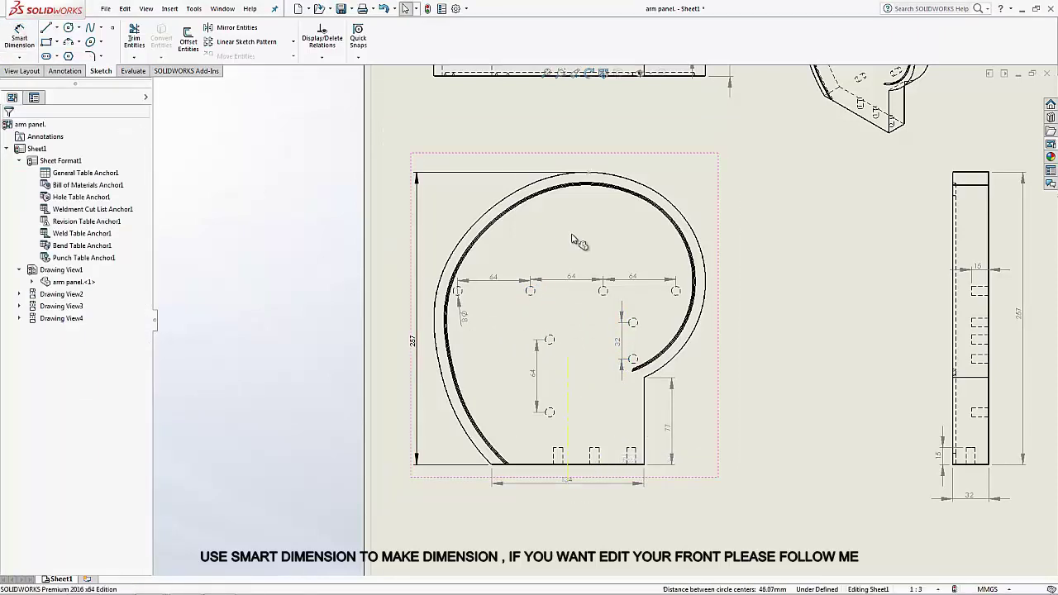
{"action": "key", "text": "f"}
{"action": "scroll", "coordinate": [754, 363], "scroll_direction": "down", "scroll_amount": 1}
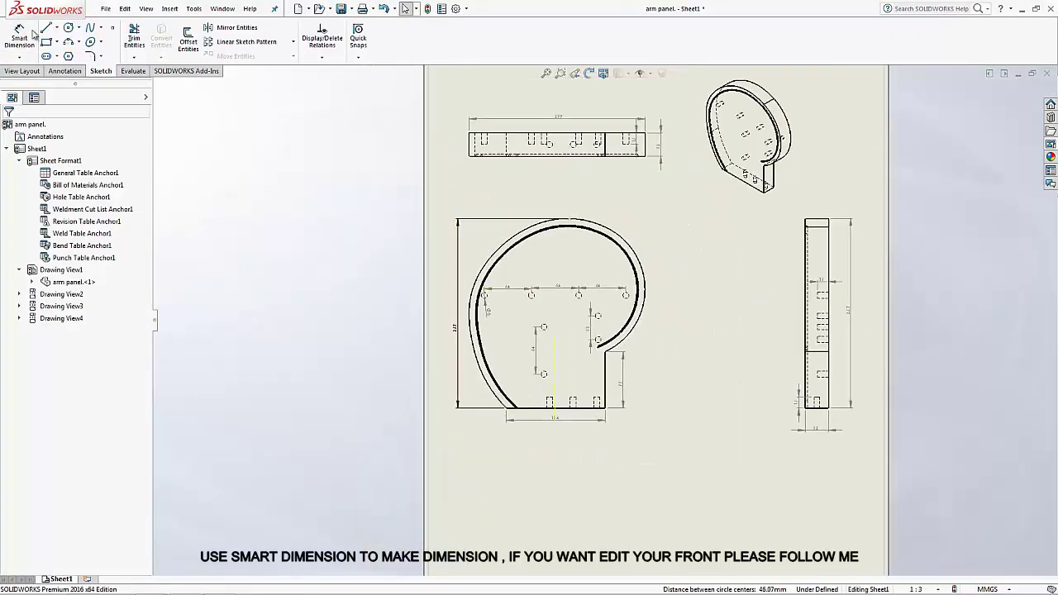
Step: Place note labels below the front, side and top views
{"action": "left_click", "coordinate": [66, 71]}
{"action": "left_click", "coordinate": [128, 37]}
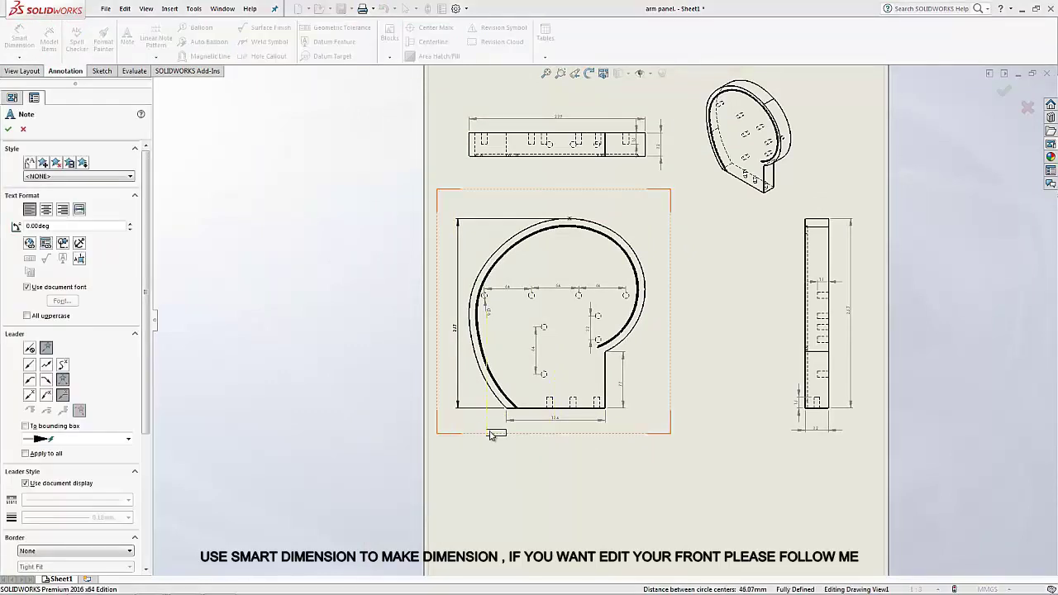
{"action": "left_click", "coordinate": [542, 445]}
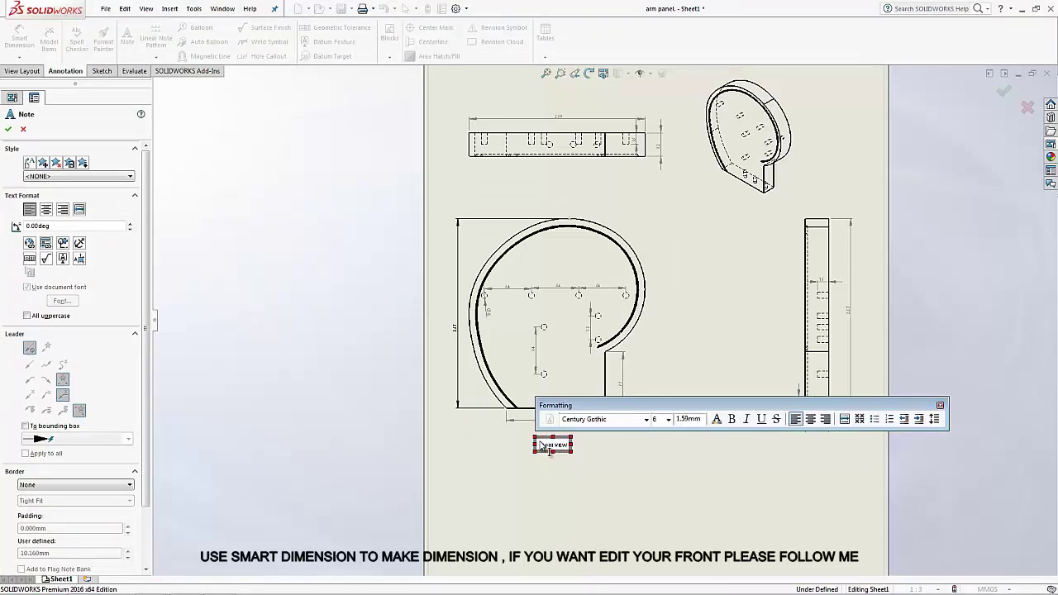
{"action": "scroll", "coordinate": [541, 447], "scroll_direction": "down", "scroll_amount": 2}
{"action": "left_click", "coordinate": [646, 500]}
{"action": "scroll", "coordinate": [668, 428], "scroll_direction": "up", "scroll_amount": 2}
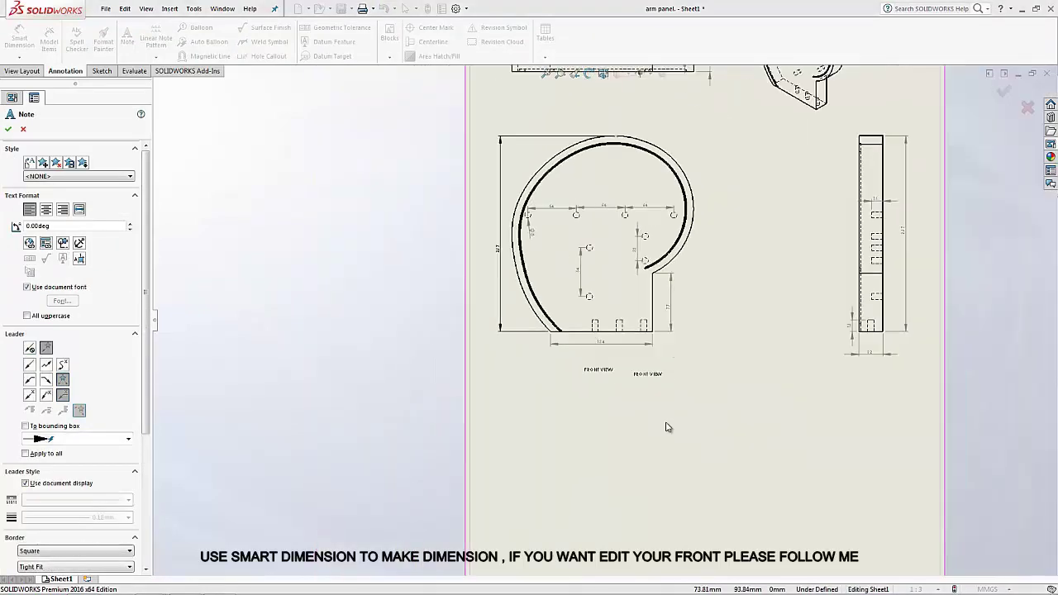
{"action": "scroll", "coordinate": [668, 428], "scroll_direction": "up", "scroll_amount": 1}
{"action": "left_click", "coordinate": [815, 365]}
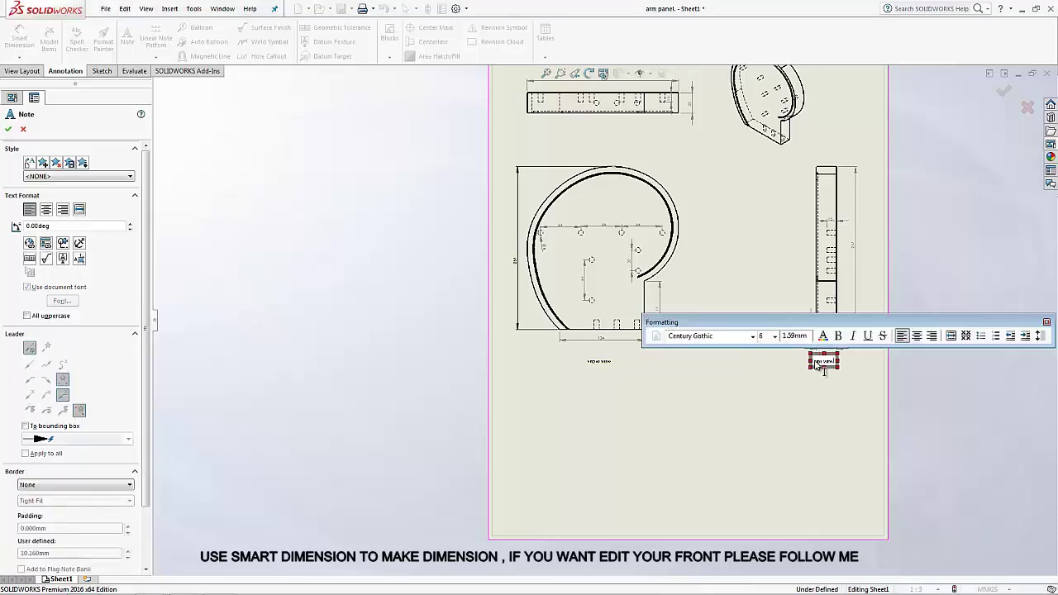
{"action": "left_click", "coordinate": [765, 380]}
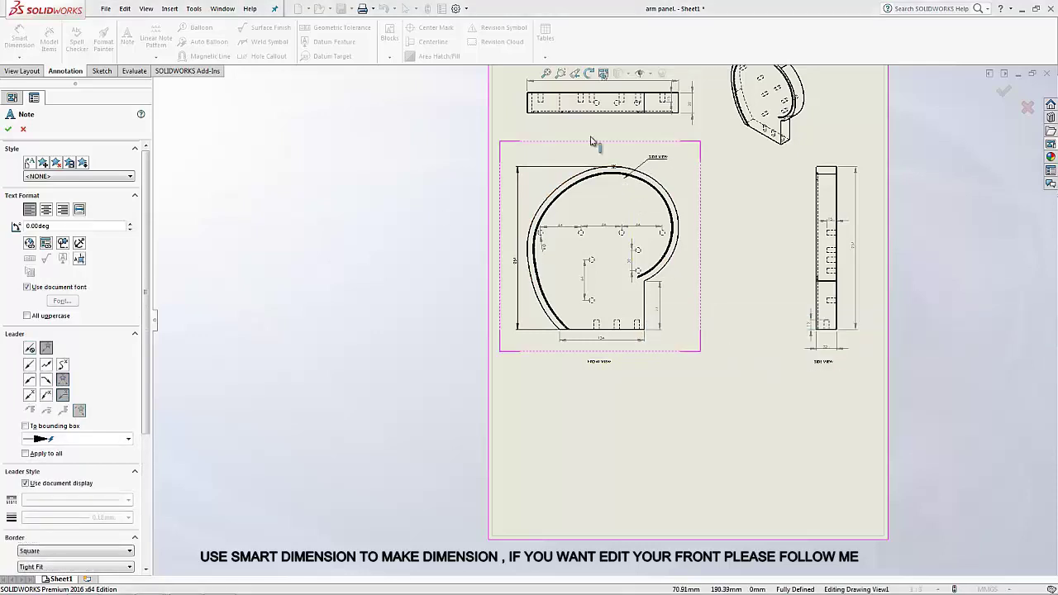
{"action": "scroll", "coordinate": [625, 145], "scroll_direction": "down", "scroll_amount": 3}
{"action": "left_click", "coordinate": [613, 197]}
{"action": "type", "text": "TOP VIEW"}
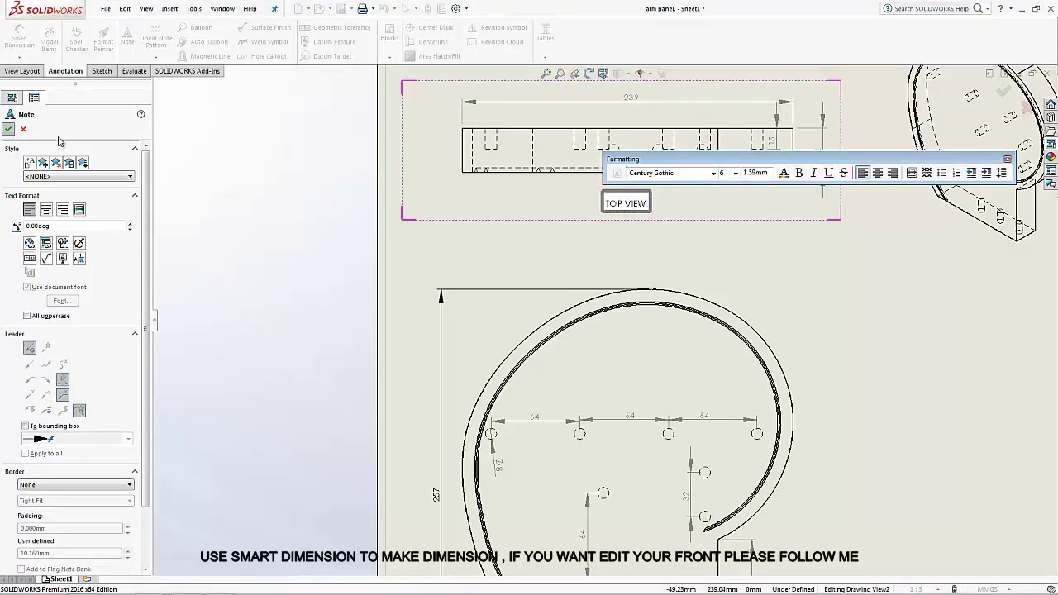
{"action": "left_click", "coordinate": [7, 129]}
{"action": "scroll", "coordinate": [667, 501], "scroll_direction": "up", "scroll_amount": 2}
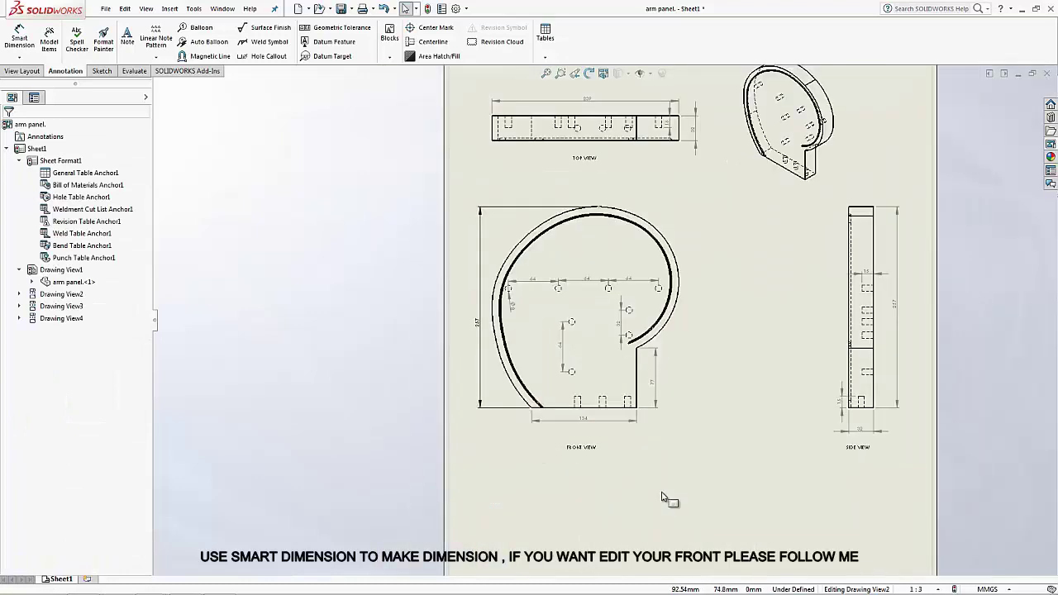
Step: Position the FRONT VIEW, SIDE VIEW and TOP VIEW labels under their views
{"action": "left_click", "coordinate": [589, 446]}
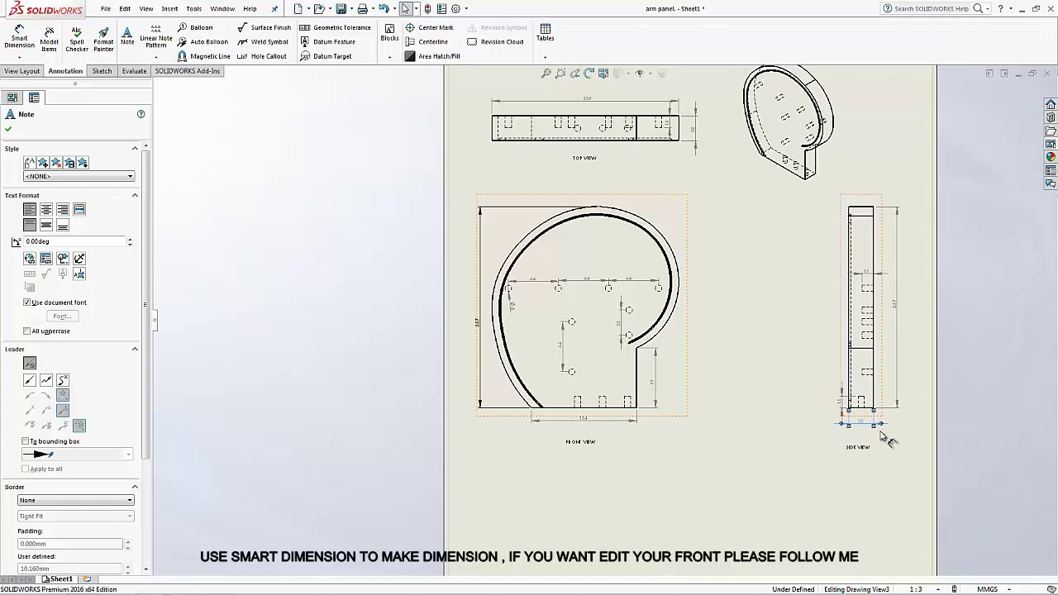
{"action": "left_click", "coordinate": [876, 425]}
{"action": "left_click", "coordinate": [873, 445]}
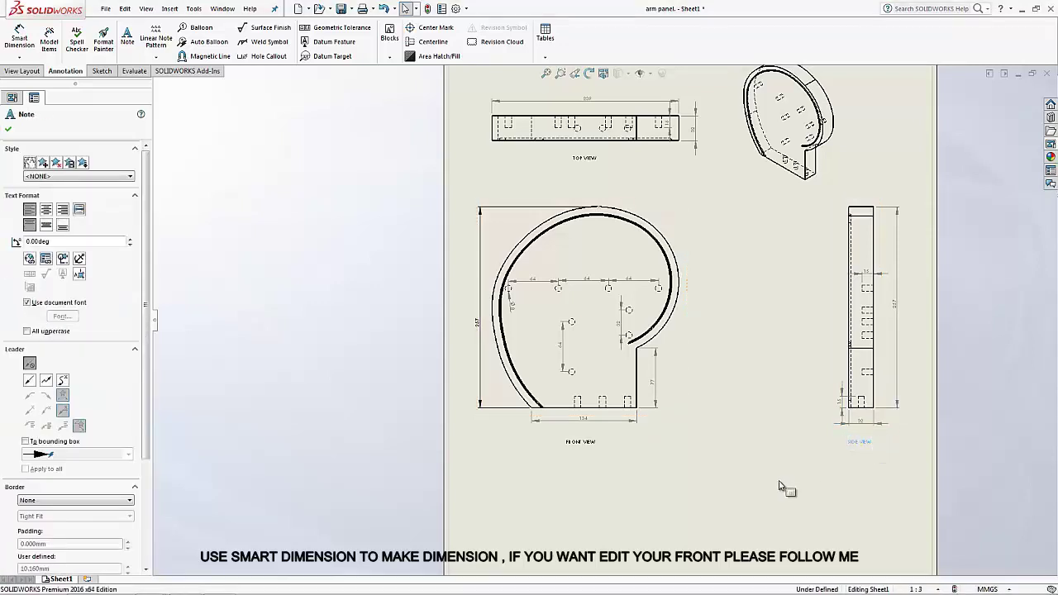
{"action": "key", "text": "Escape"}
{"action": "left_click", "coordinate": [590, 166]}
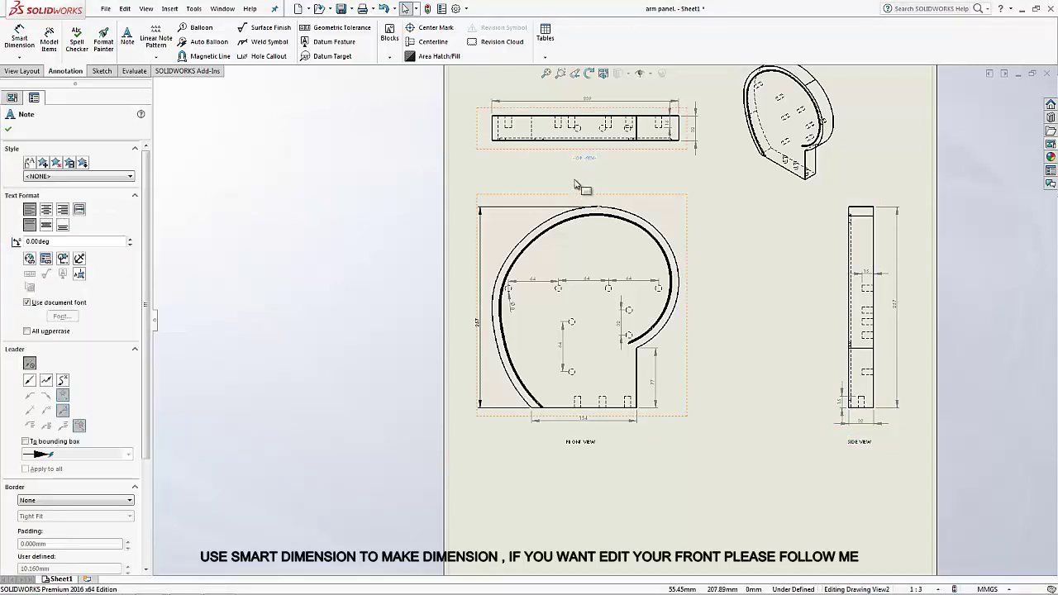
Step: Add a note reading ISOMETRIC VIEW beneath the isometric view
{"action": "left_click", "coordinate": [782, 187]}
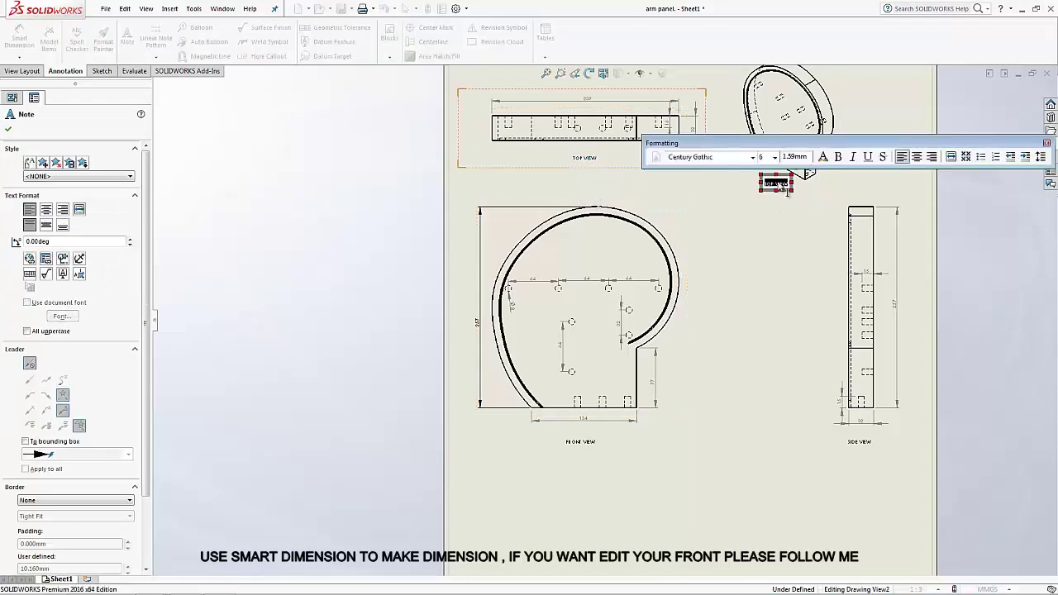
{"action": "key", "text": "BackSpace"}
{"action": "type", "text": "VIEW"}
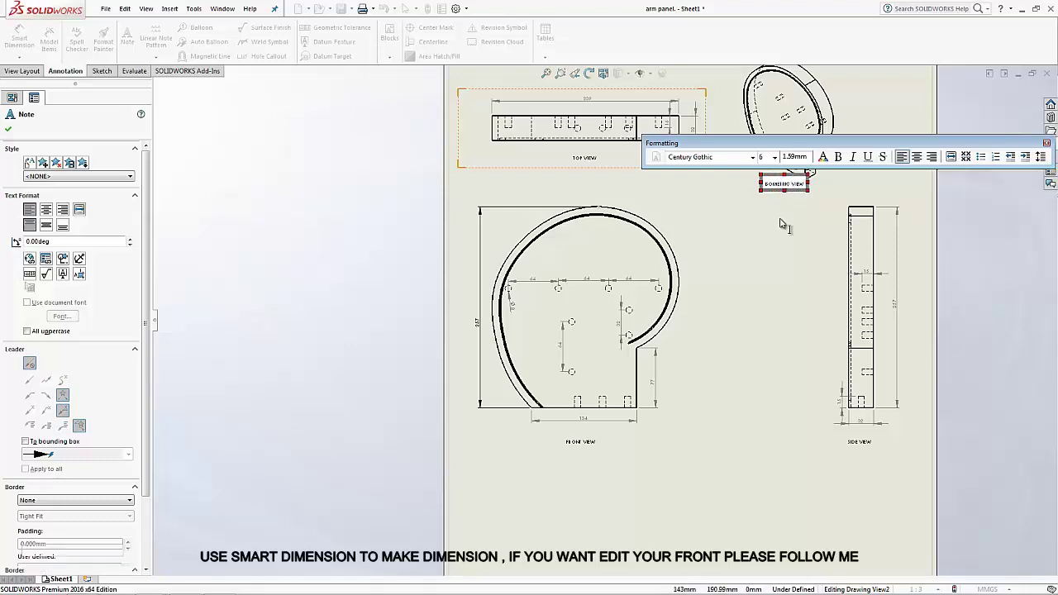
{"action": "left_click", "coordinate": [782, 224]}
{"action": "scroll", "coordinate": [756, 211], "scroll_direction": "down", "scroll_amount": 2}
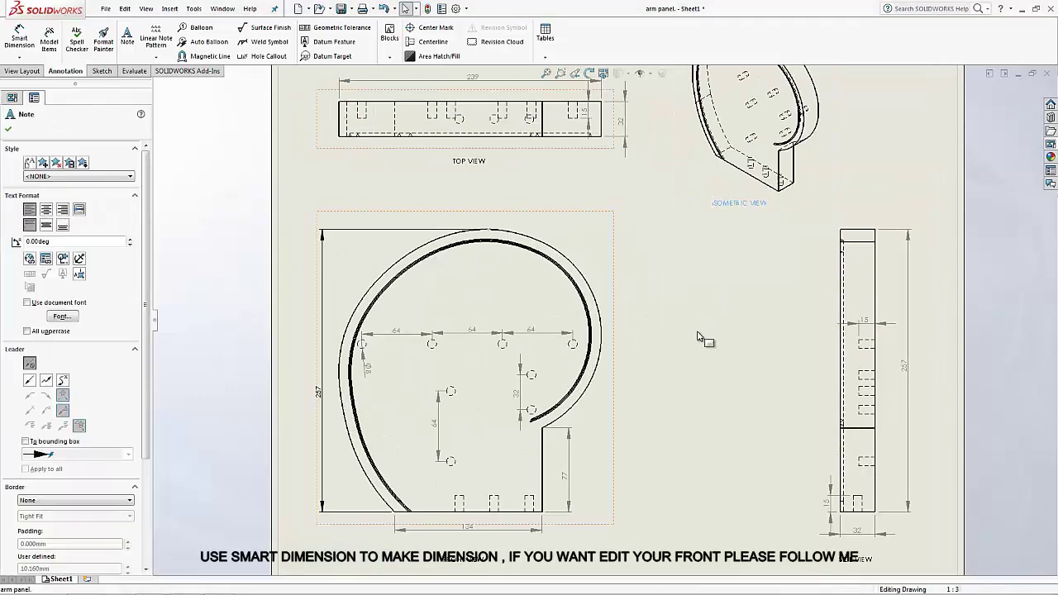
Step: Switch Sheet1 to Edit Sheet Format, leaving only the PART ROUTE TICKET title block
{"action": "key", "text": "f"}
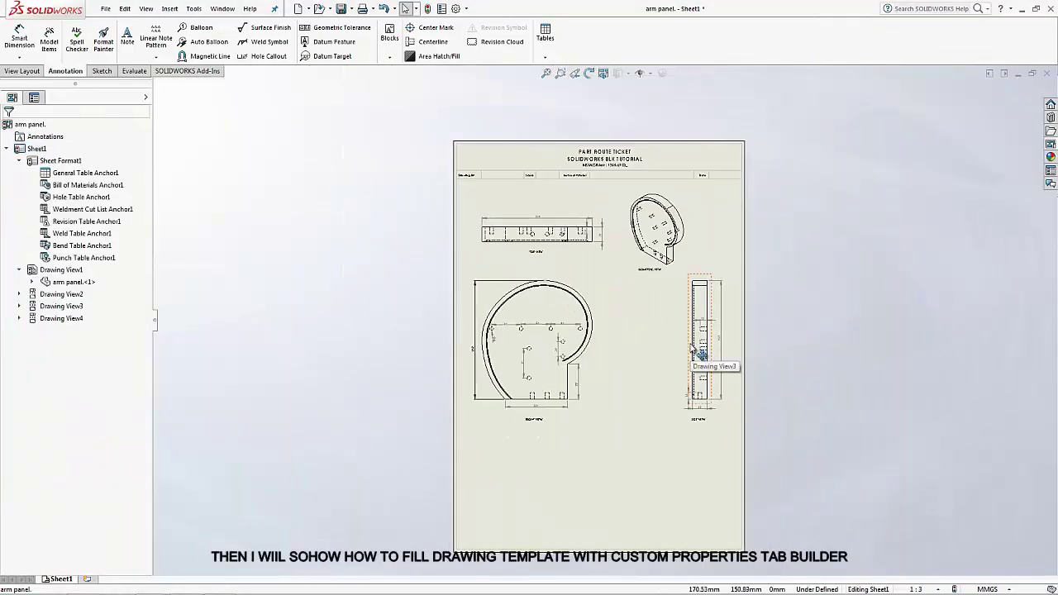
{"action": "scroll", "coordinate": [443, 91], "scroll_direction": "down", "scroll_amount": 3}
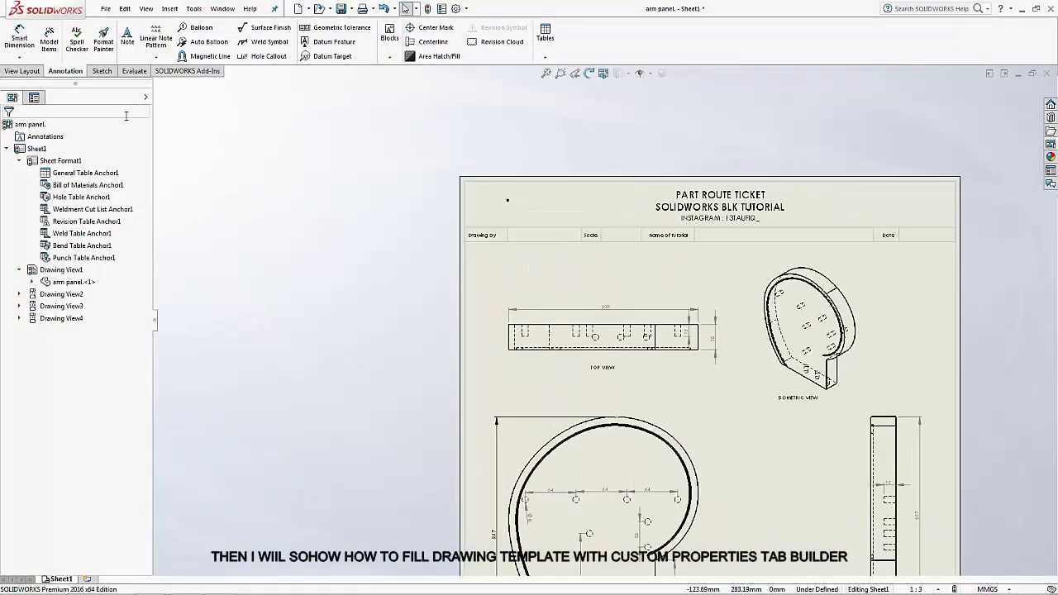
{"action": "left_click", "coordinate": [530, 234]}
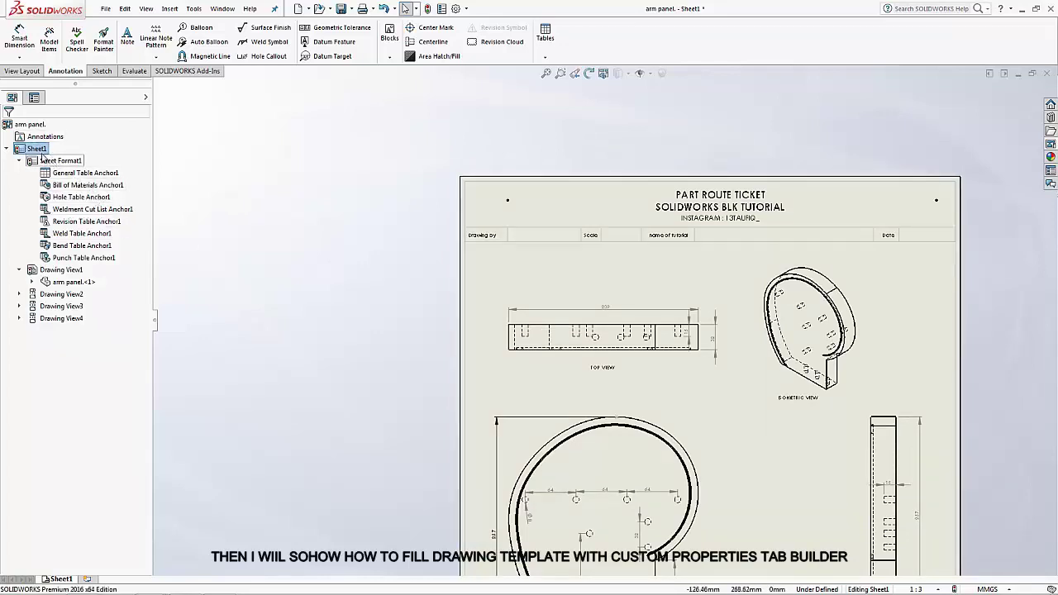
{"action": "right_click", "coordinate": [41, 153]}
{"action": "left_click", "coordinate": [76, 183]}
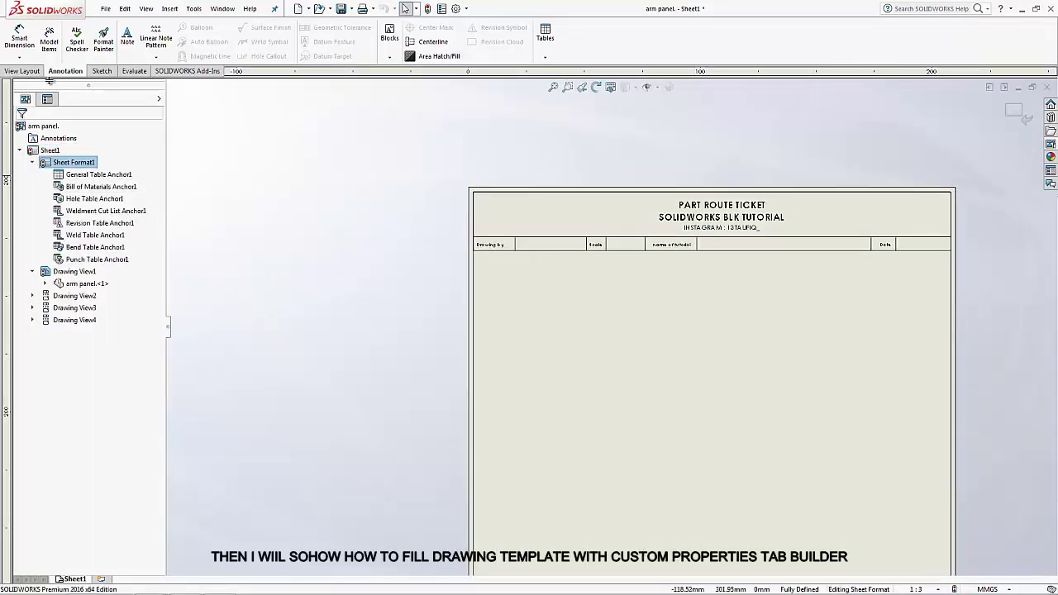
Step: Add a note in the Drawing by cell linked to the model's 'drawing by:' property
{"action": "left_click", "coordinate": [128, 34]}
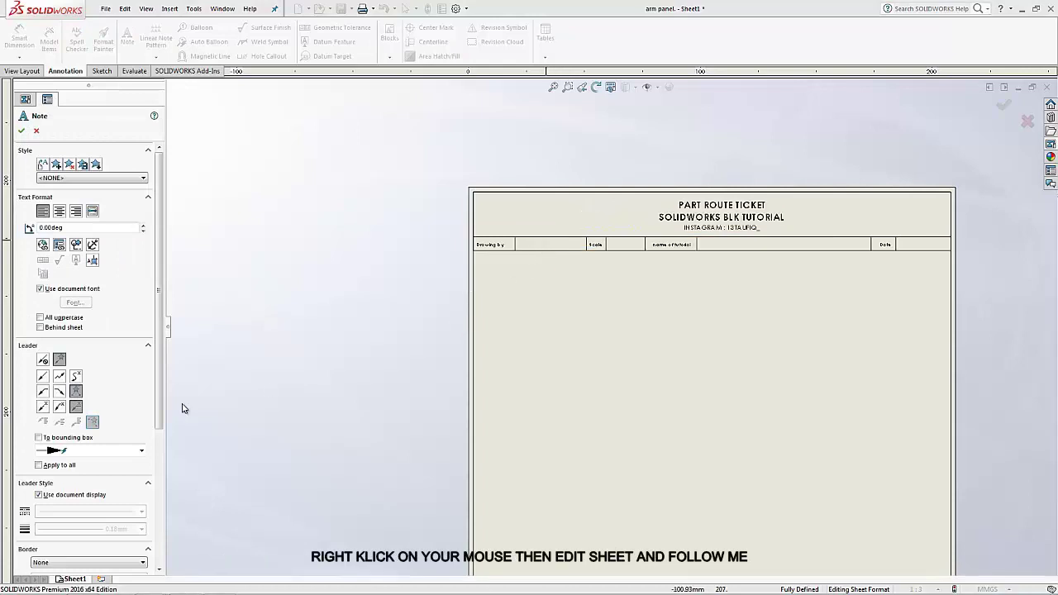
{"action": "left_click", "coordinate": [533, 243]}
{"action": "scroll", "coordinate": [505, 223], "scroll_direction": "up", "scroll_amount": 2}
{"action": "scroll", "coordinate": [506, 223], "scroll_direction": "up", "scroll_amount": 2}
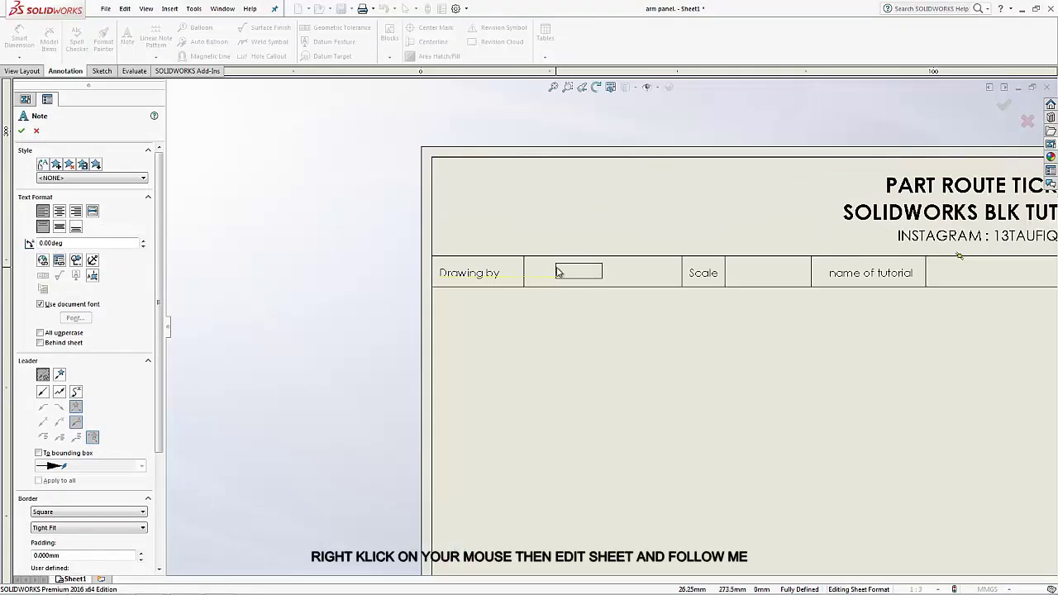
{"action": "left_click", "coordinate": [60, 261]}
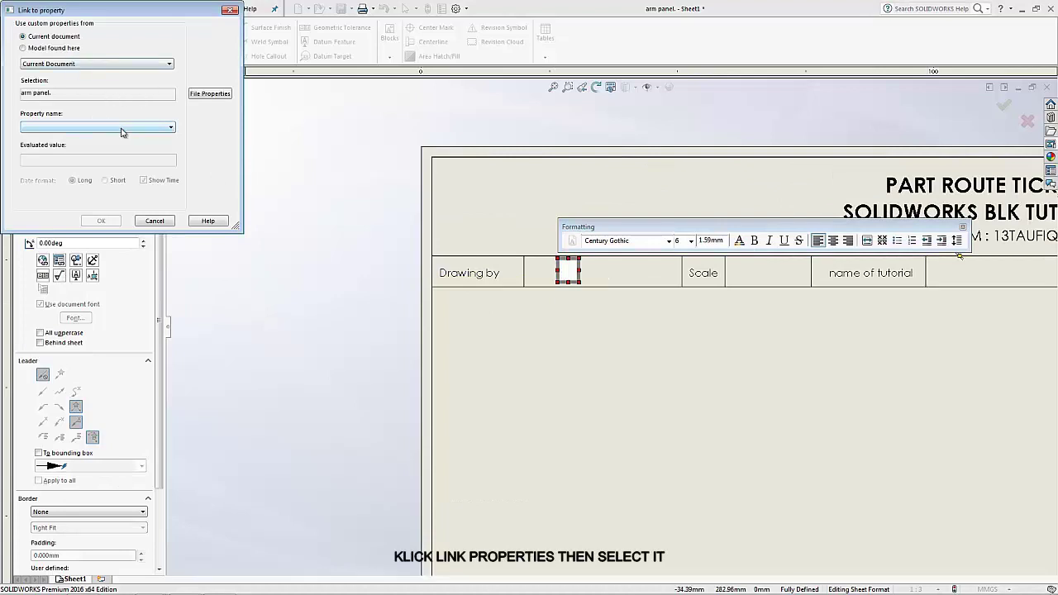
{"action": "left_click", "coordinate": [108, 124]}
{"action": "left_click", "coordinate": [57, 45]}
{"action": "left_click", "coordinate": [58, 47]}
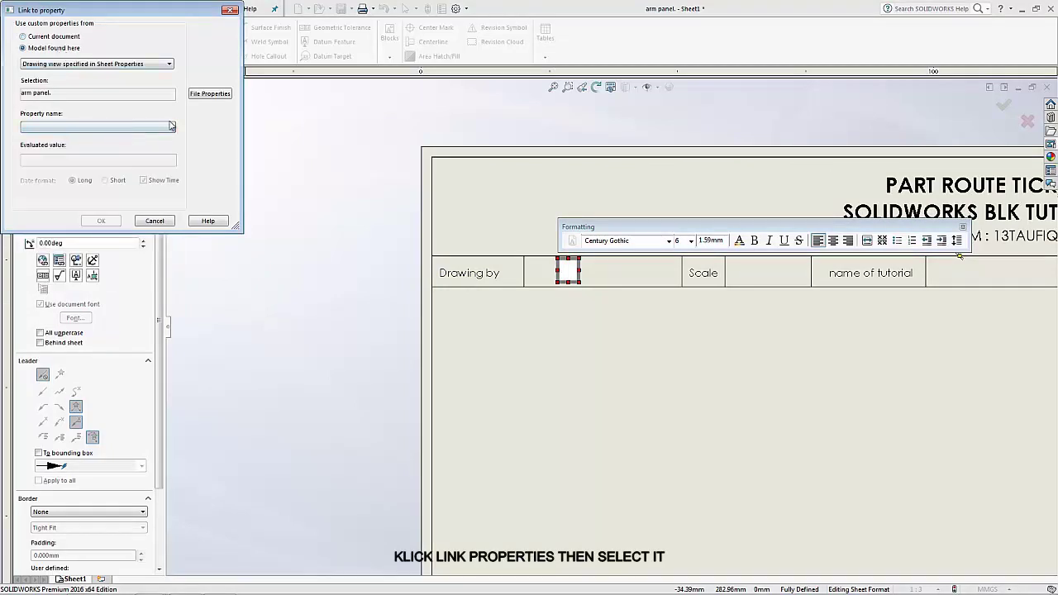
{"action": "left_click", "coordinate": [171, 125]}
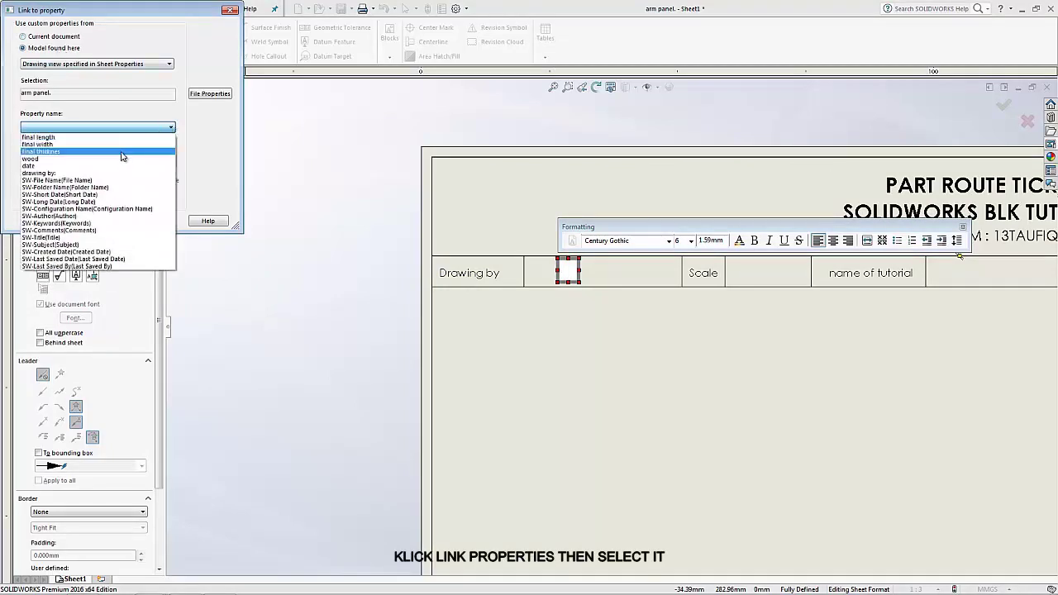
{"action": "left_click", "coordinate": [107, 172]}
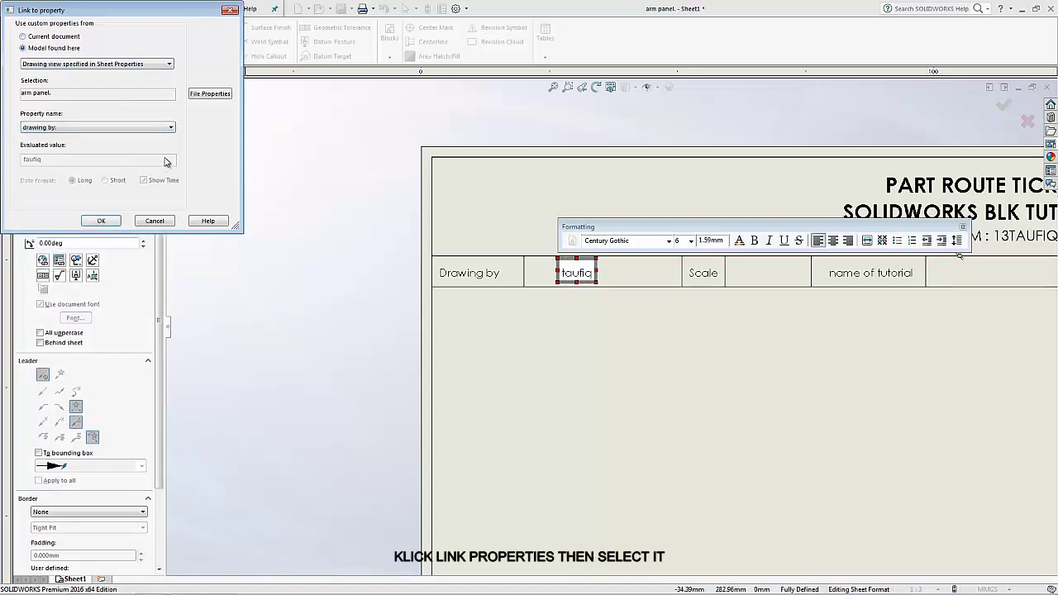
{"action": "left_click", "coordinate": [101, 220]}
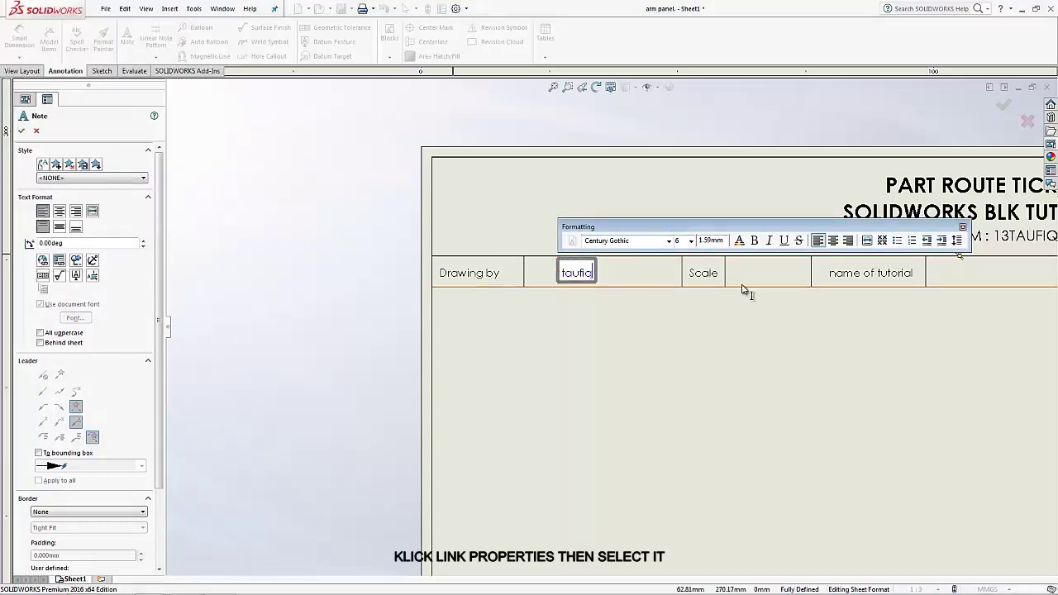
{"action": "left_click", "coordinate": [22, 131]}
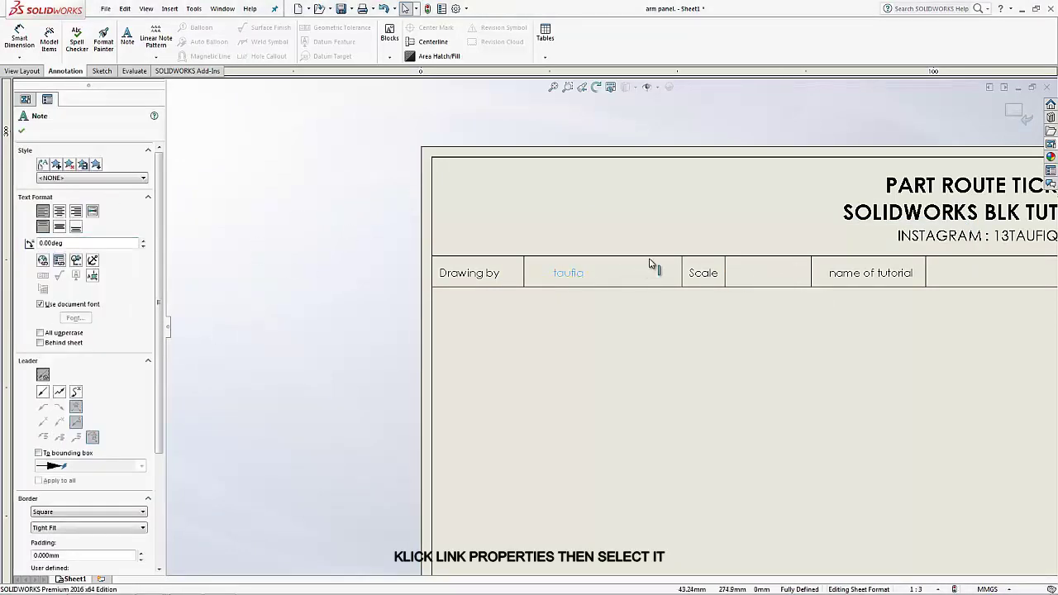
{"action": "left_click", "coordinate": [744, 279]}
Step: Place a note in the Scale cell linked to the View Scale property
{"action": "left_click", "coordinate": [124, 38]}
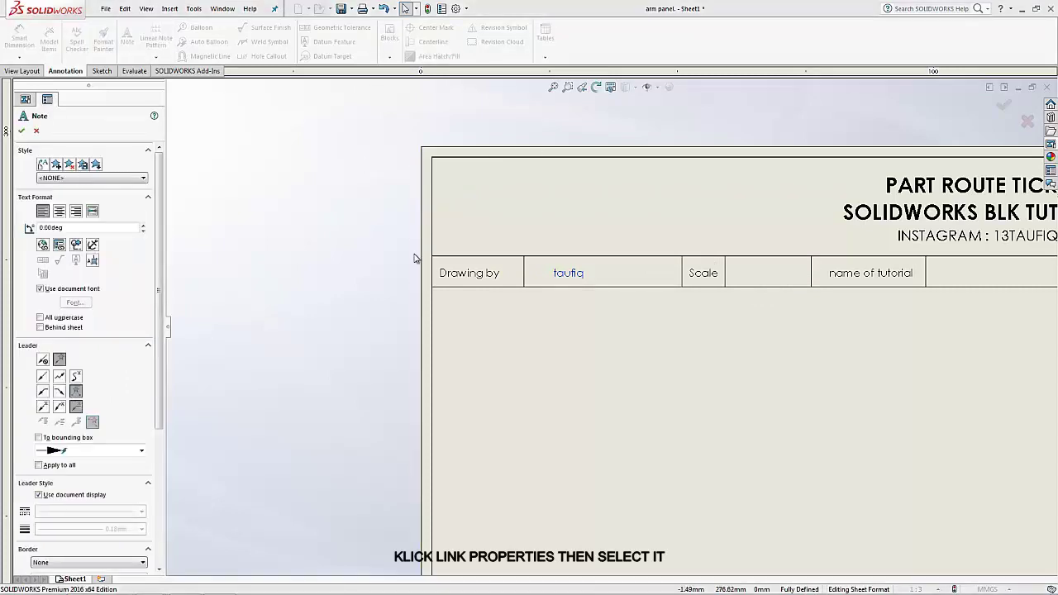
{"action": "left_click", "coordinate": [746, 272]}
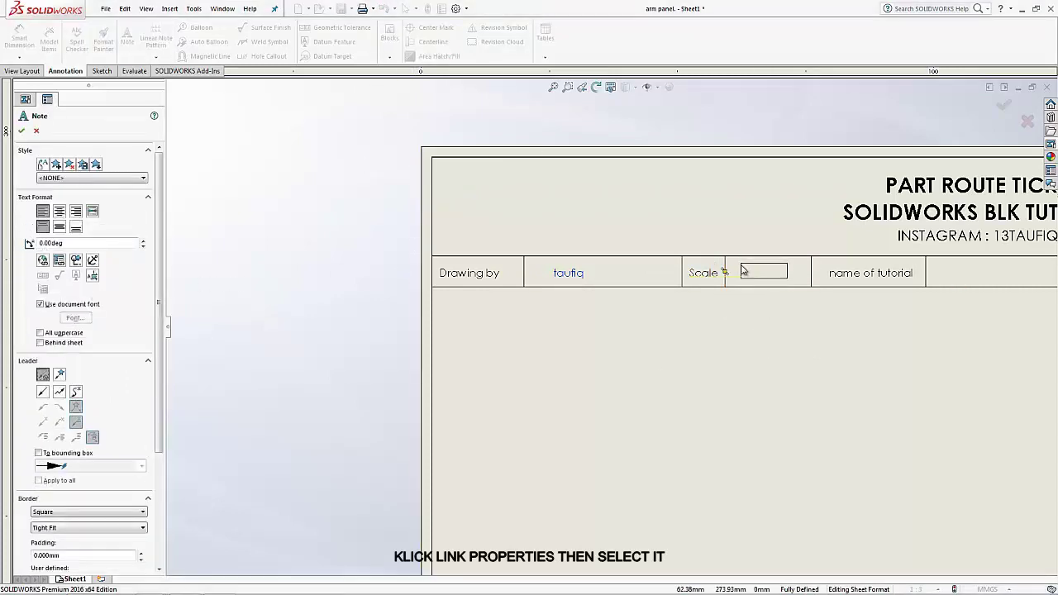
{"action": "left_click", "coordinate": [59, 261]}
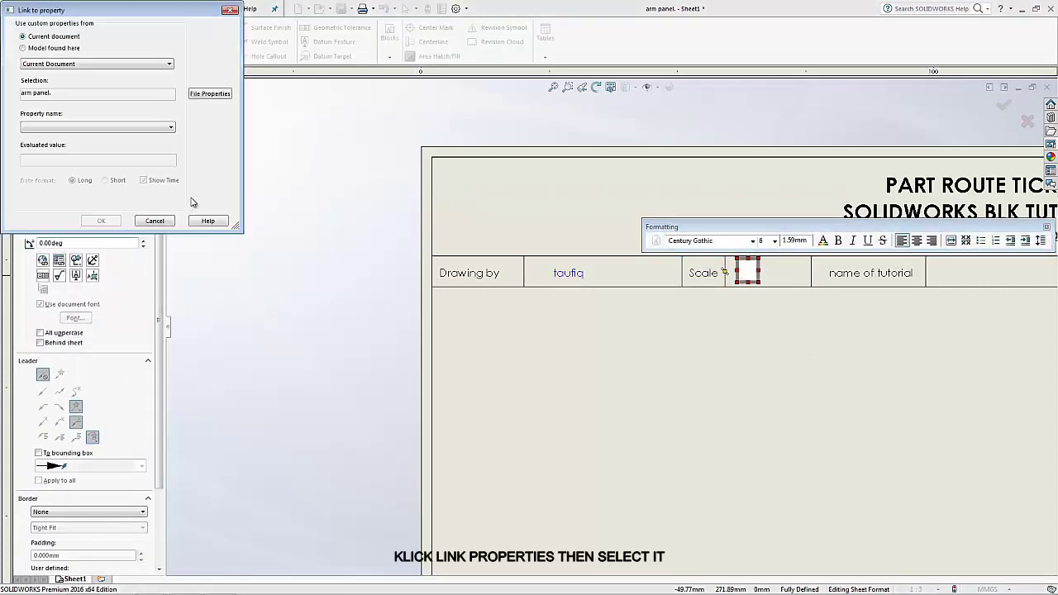
{"action": "left_click", "coordinate": [125, 128]}
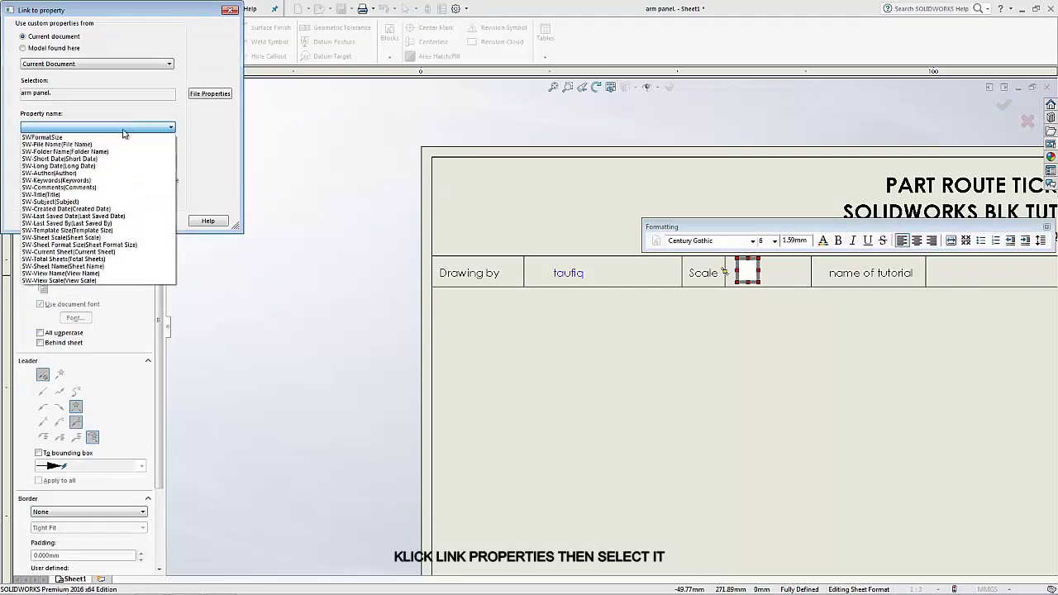
{"action": "left_click", "coordinate": [97, 281]}
{"action": "left_click", "coordinate": [100, 221]}
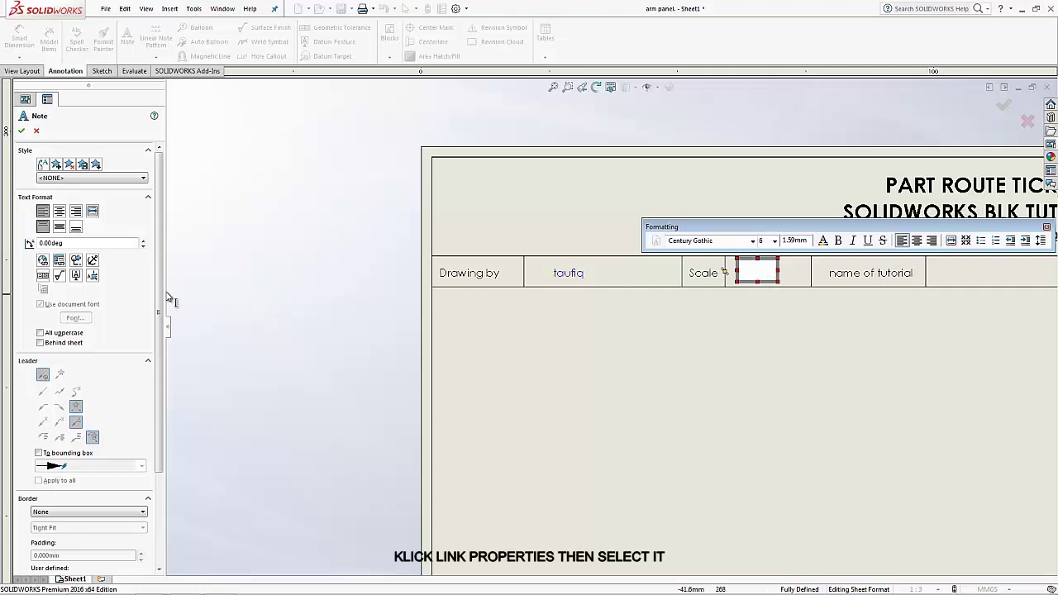
Step: Relink the Scale note to SW-Sheet Scale so the cell reads 1:3
{"action": "left_click", "coordinate": [58, 262]}
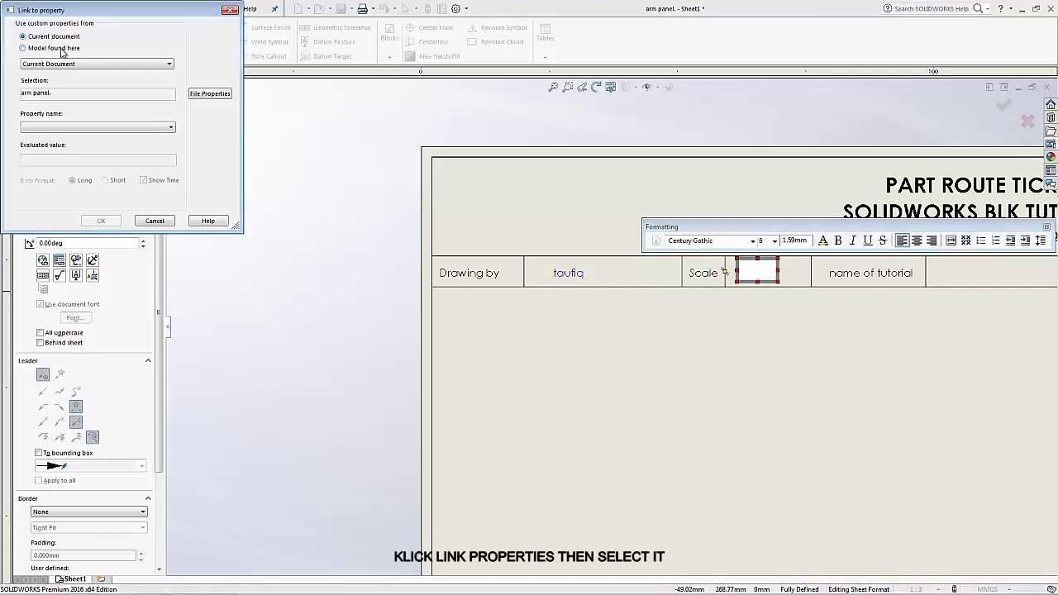
{"action": "left_click", "coordinate": [134, 127]}
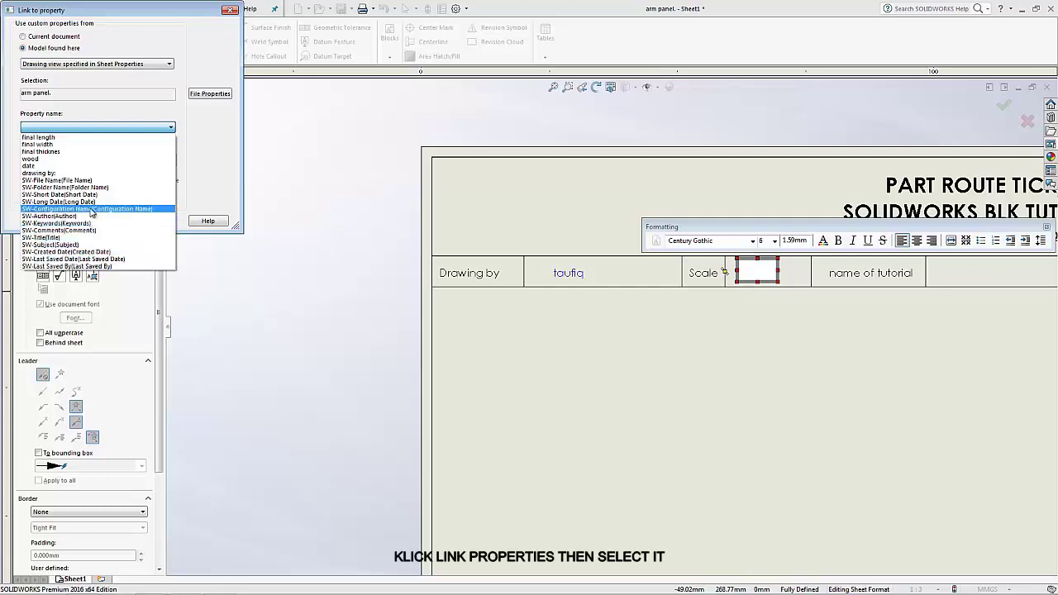
{"action": "left_click", "coordinate": [213, 159]}
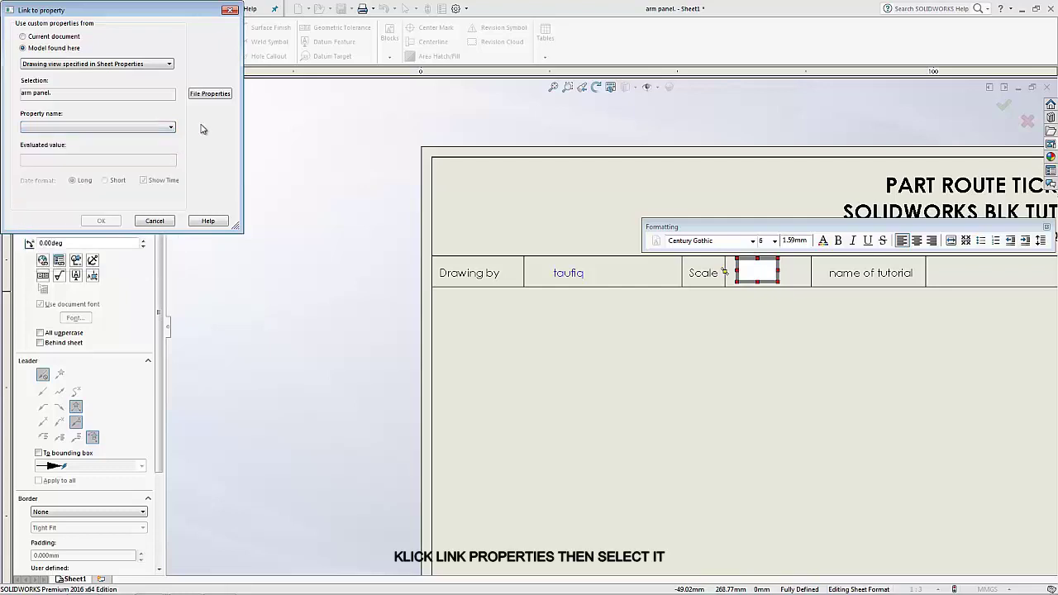
{"action": "left_click", "coordinate": [159, 129]}
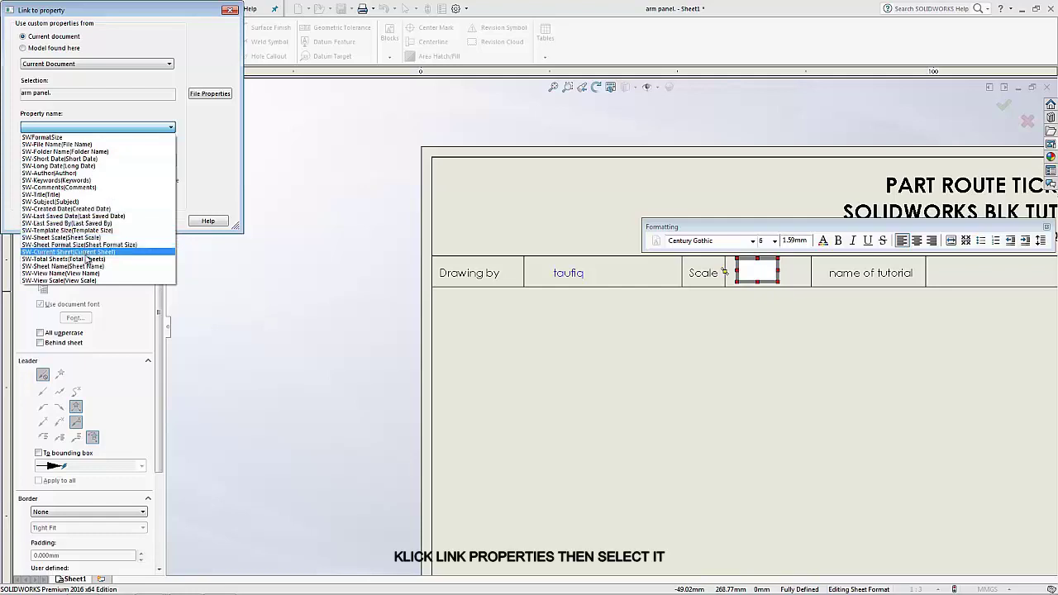
{"action": "left_click", "coordinate": [83, 238]}
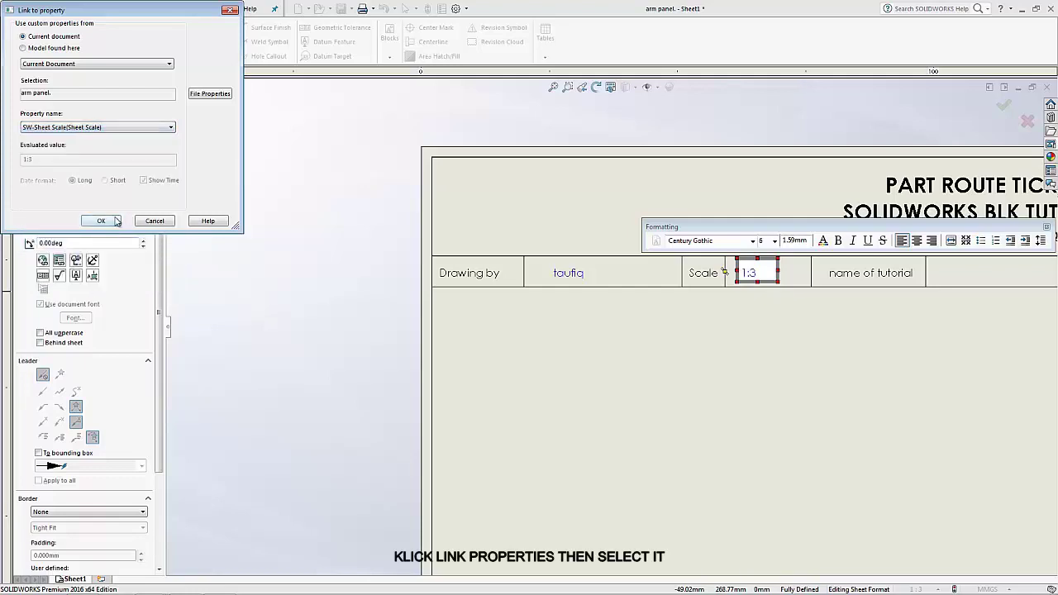
{"action": "left_click", "coordinate": [116, 221]}
{"action": "left_click", "coordinate": [649, 335]}
Step: Turn off the leader and place a Date-cell note linked to the model's date property
{"action": "scroll", "coordinate": [954, 297], "scroll_direction": "down", "scroll_amount": 2}
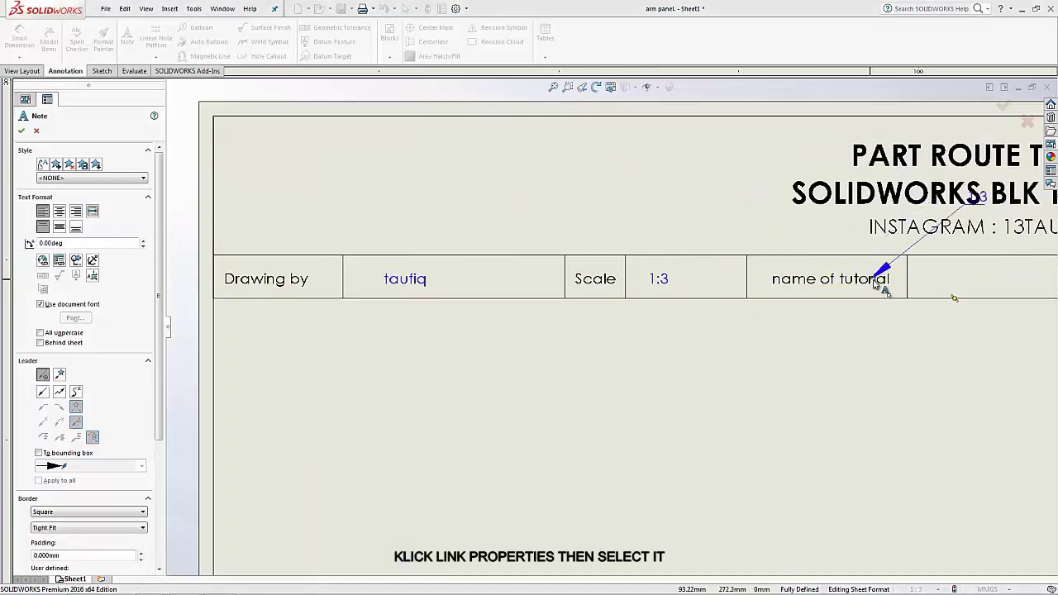
{"action": "scroll", "coordinate": [955, 298], "scroll_direction": "up", "scroll_amount": 1}
{"action": "scroll", "coordinate": [878, 303], "scroll_direction": "up", "scroll_amount": 2}
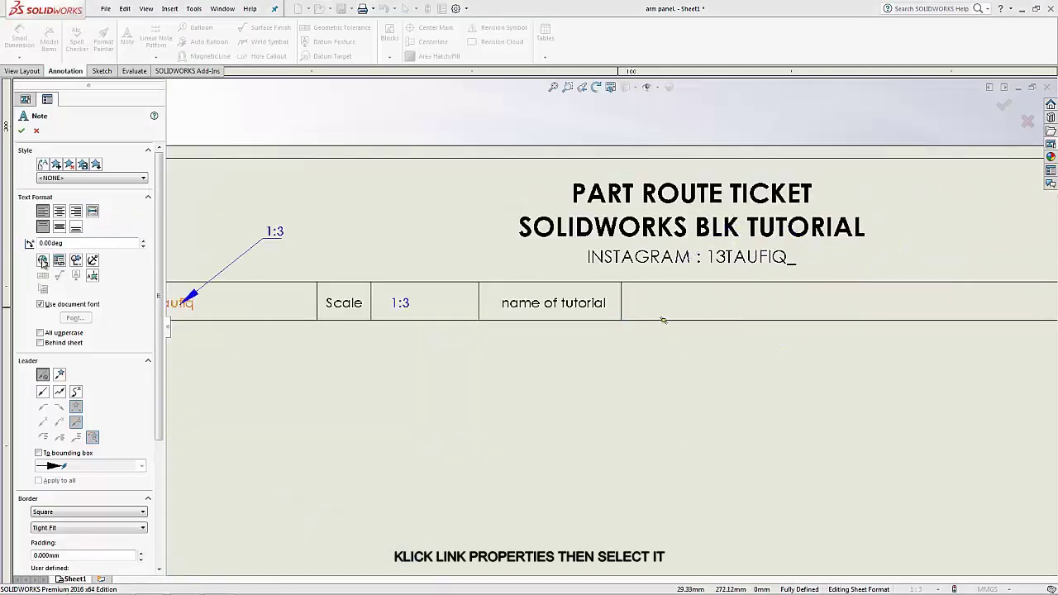
{"action": "scroll", "coordinate": [662, 320], "scroll_direction": "down", "scroll_amount": 2}
{"action": "scroll", "coordinate": [628, 330], "scroll_direction": "up", "scroll_amount": 5}
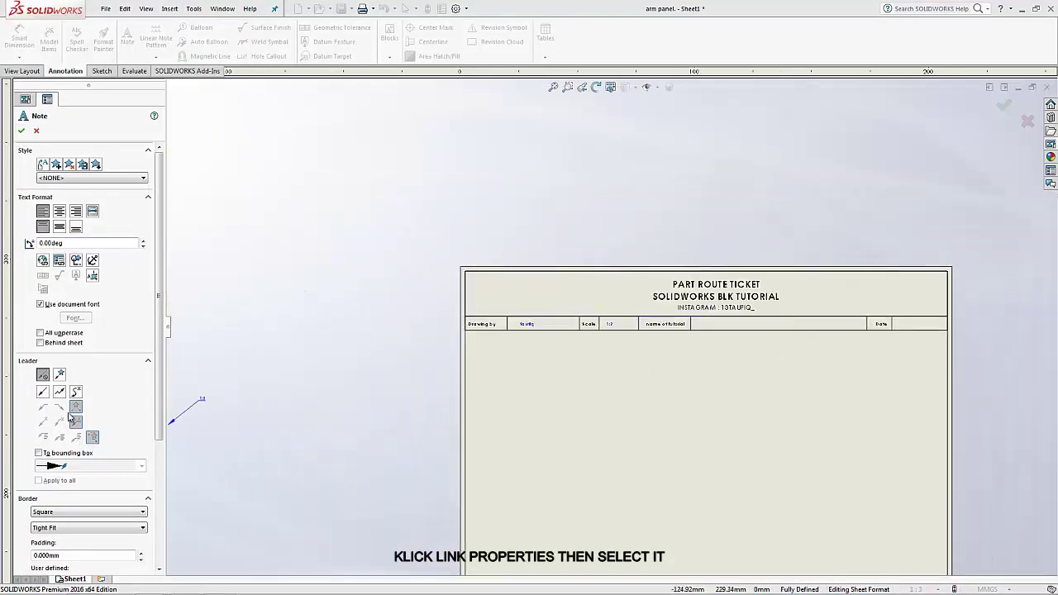
{"action": "left_click", "coordinate": [42, 378]}
{"action": "scroll", "coordinate": [933, 361], "scroll_direction": "down", "scroll_amount": 1}
{"action": "scroll", "coordinate": [798, 300], "scroll_direction": "down", "scroll_amount": 2}
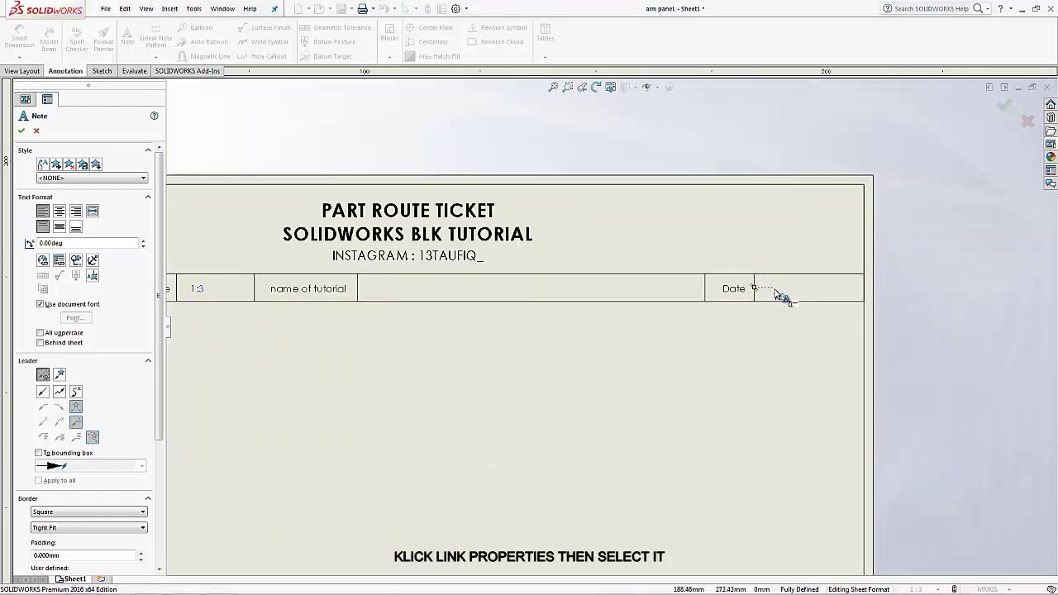
{"action": "left_click", "coordinate": [778, 290]}
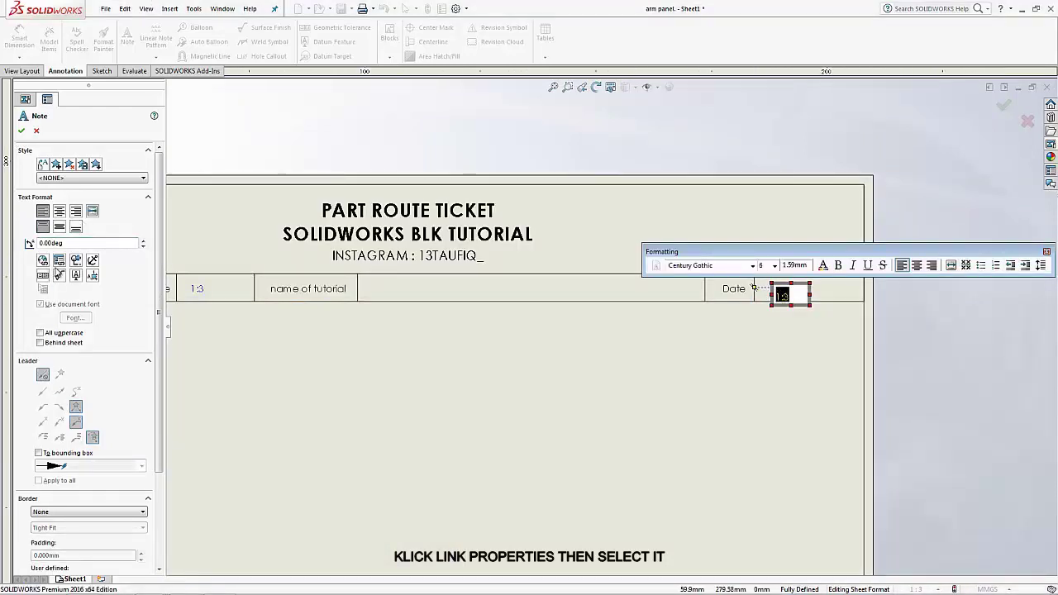
{"action": "left_click", "coordinate": [59, 260]}
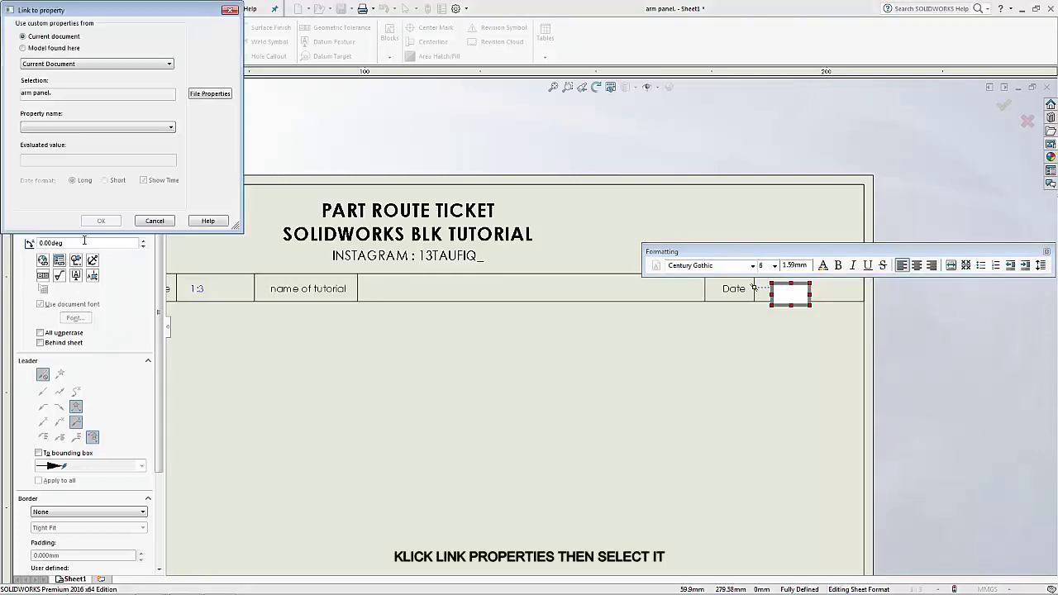
{"action": "left_click", "coordinate": [70, 49]}
{"action": "left_click", "coordinate": [132, 126]}
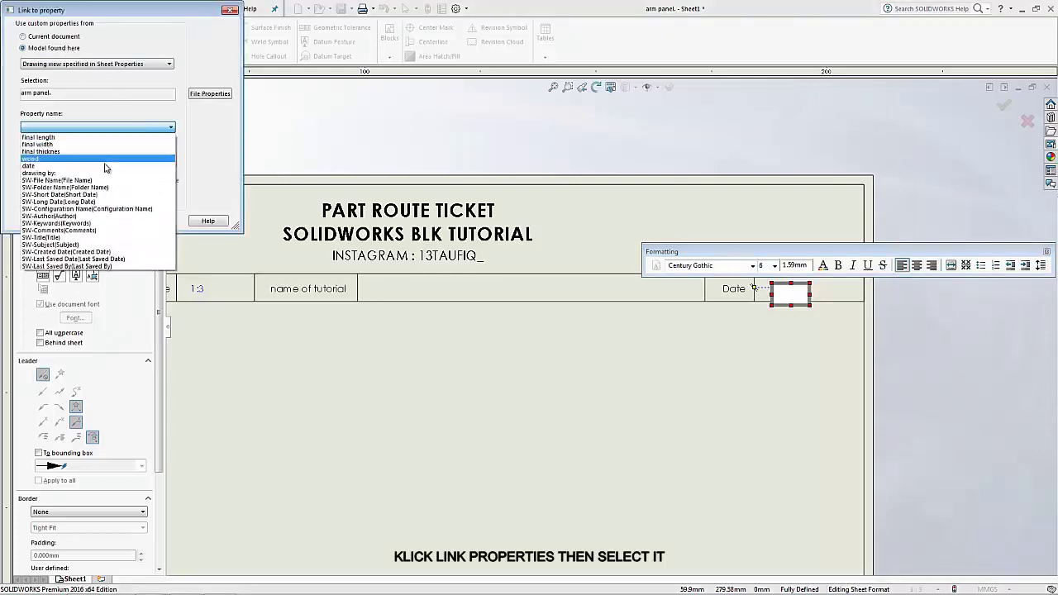
{"action": "left_click", "coordinate": [57, 162]}
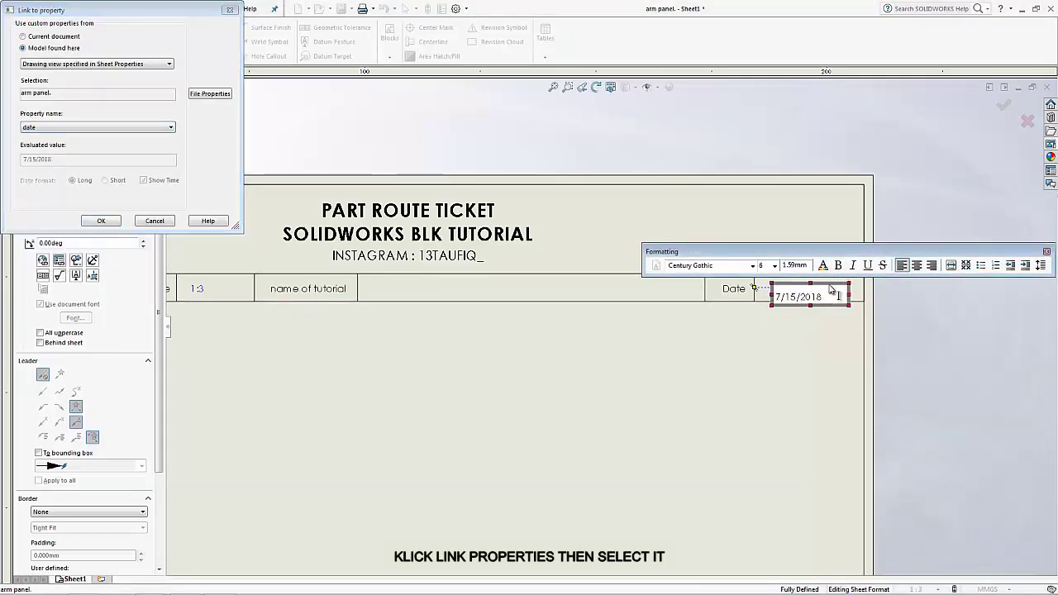
{"action": "left_click", "coordinate": [102, 221]}
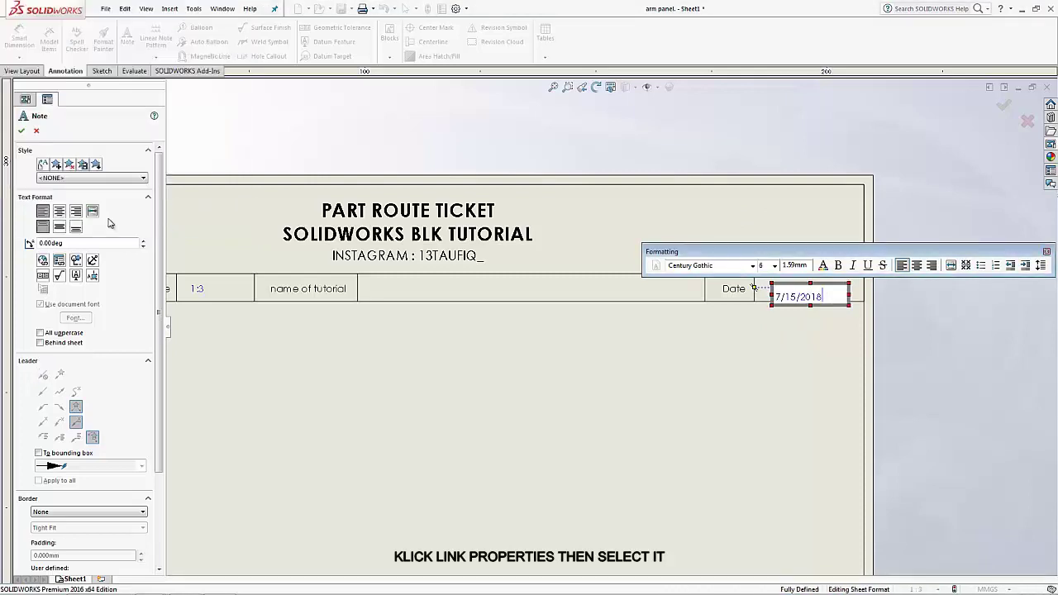
{"action": "left_click", "coordinate": [35, 131]}
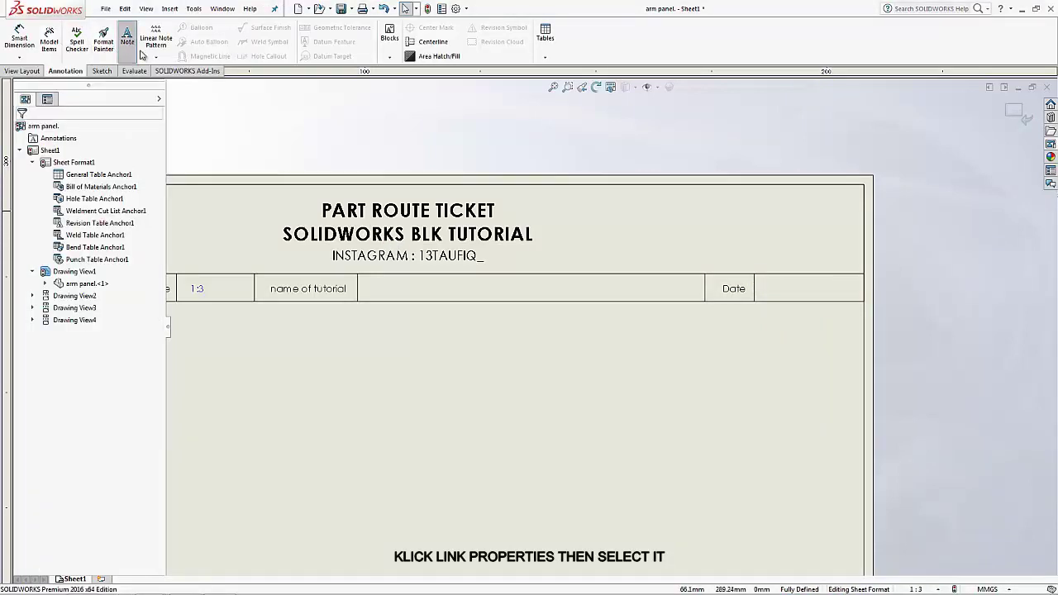
Step: Place the Date note again, linked to the model's date, then start a note beside 'name of tutorial'
{"action": "left_click", "coordinate": [128, 38]}
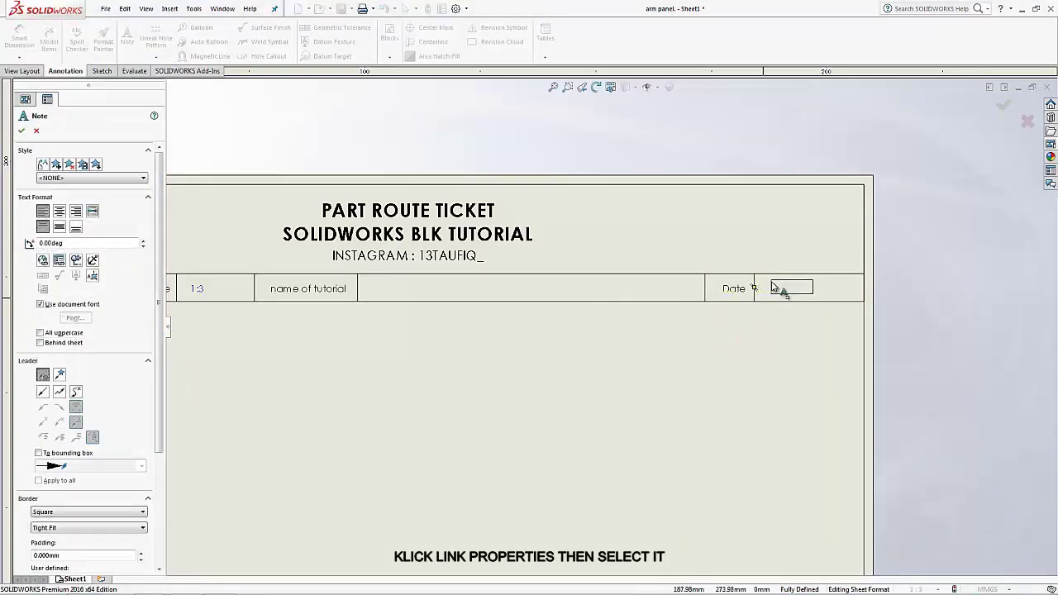
{"action": "left_click", "coordinate": [773, 287]}
{"action": "left_click", "coordinate": [58, 260]}
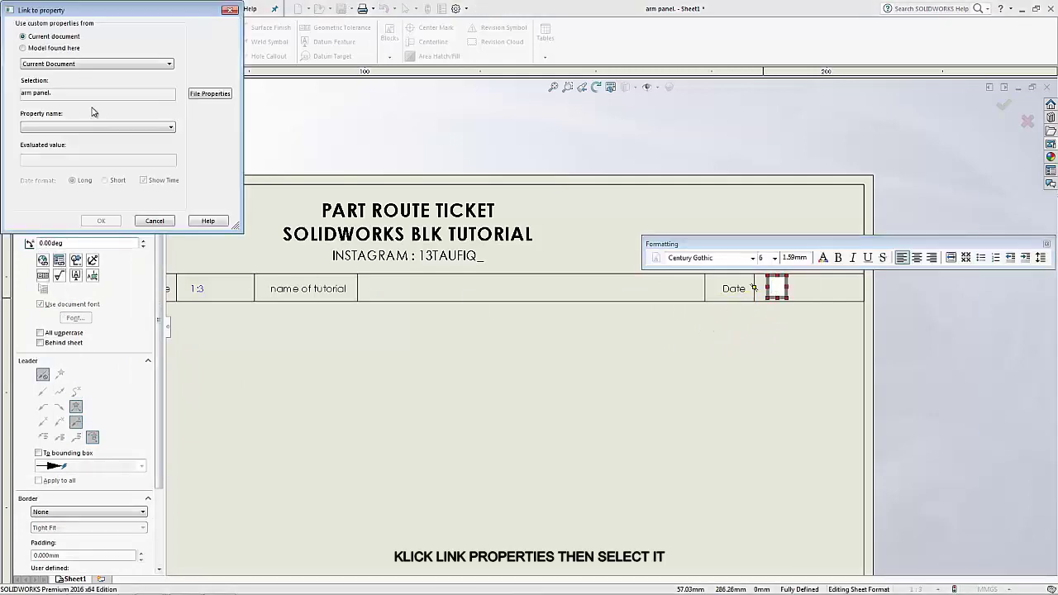
{"action": "left_click", "coordinate": [39, 51]}
{"action": "left_click", "coordinate": [97, 126]}
{"action": "left_click", "coordinate": [49, 164]}
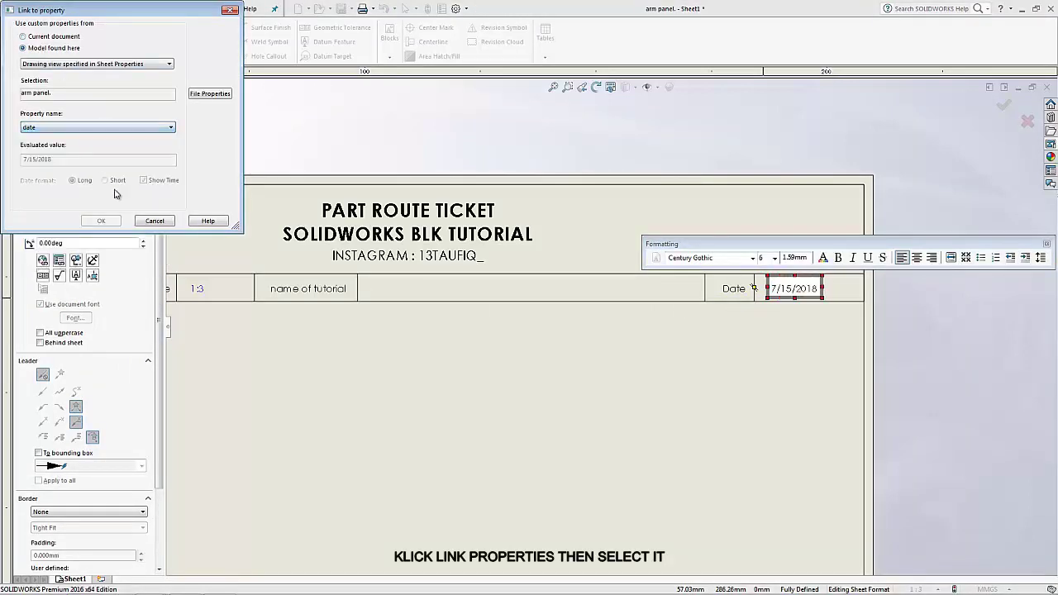
{"action": "left_click", "coordinate": [112, 221]}
{"action": "left_click", "coordinate": [22, 131]}
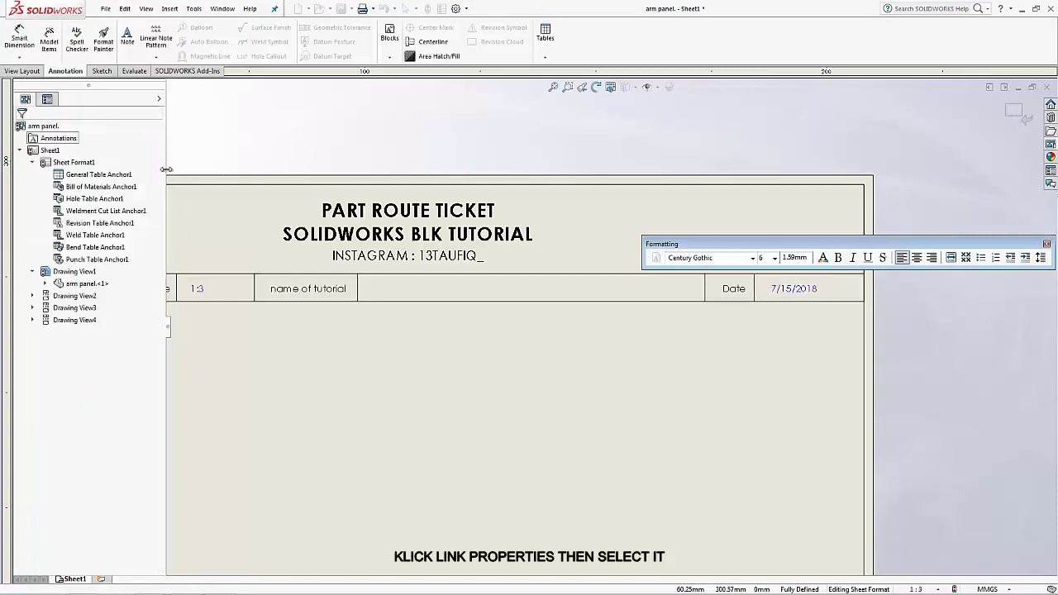
{"action": "left_click", "coordinate": [127, 37]}
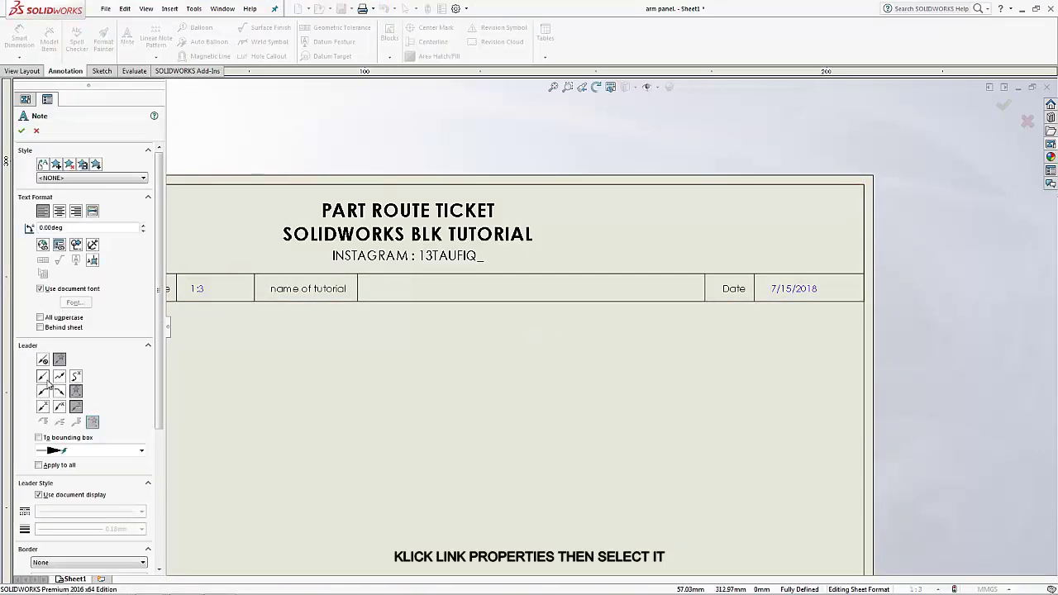
{"action": "left_click", "coordinate": [377, 285]}
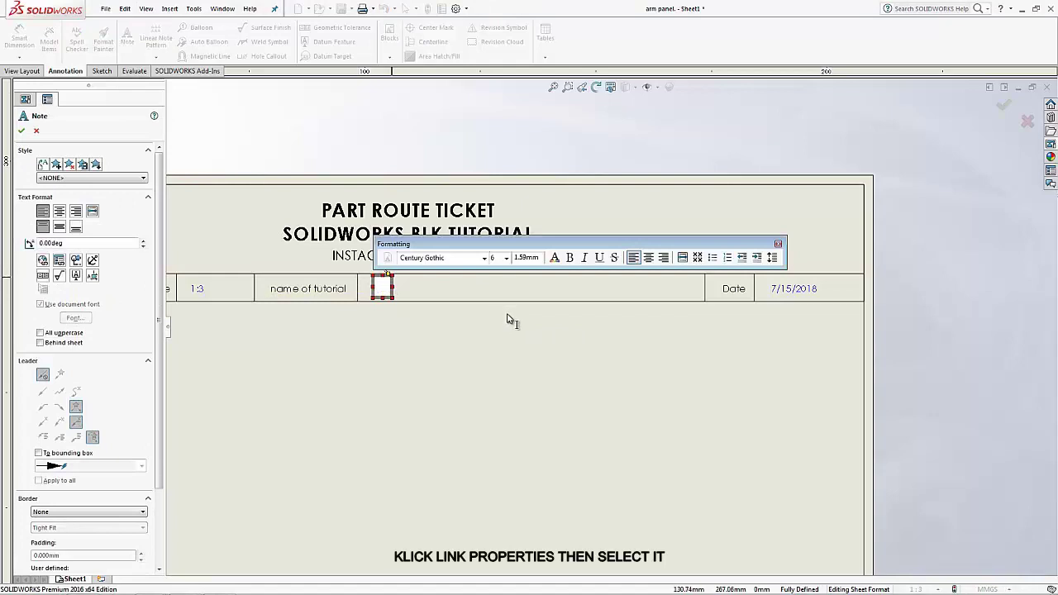
Step: Type BENCH CONSTRUCTION FURNITURE in the note beside 'name of tutorial' and close the note tool
{"action": "type", "text": "BENC"}
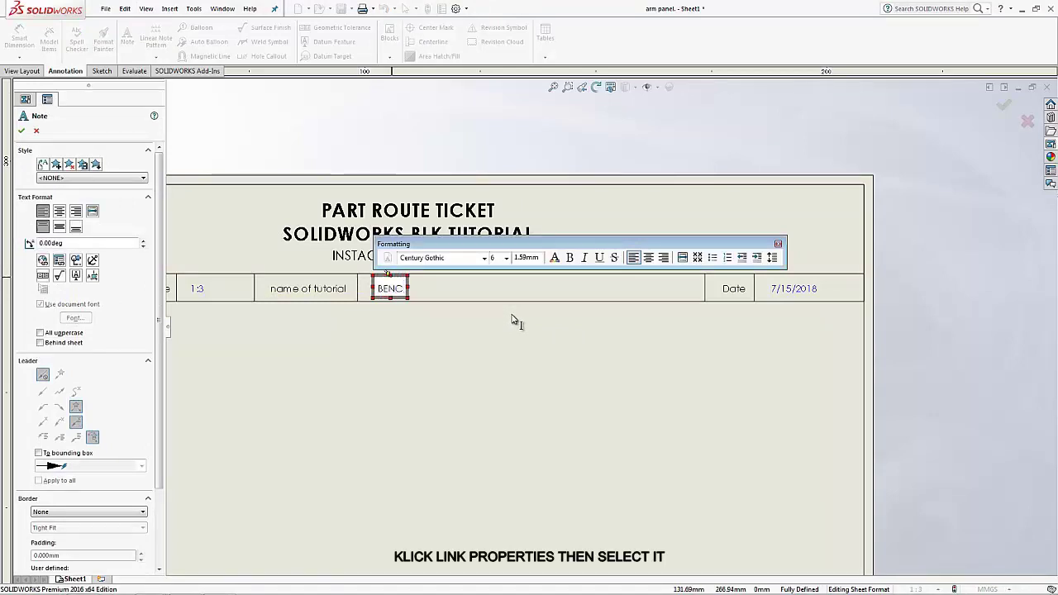
{"action": "type", "text": "H "}
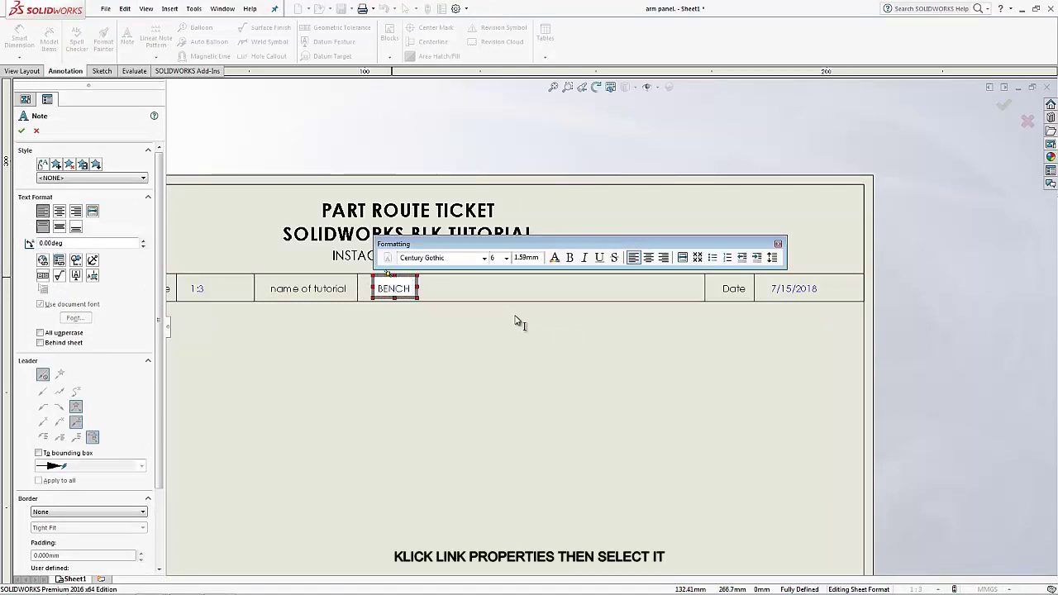
{"action": "type", "text": "COND"}
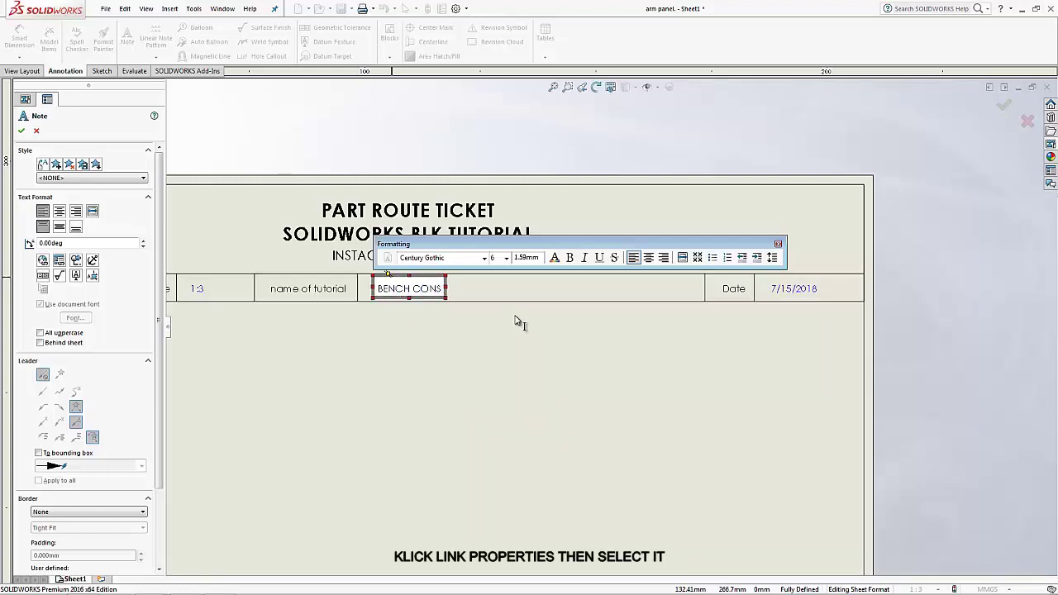
{"action": "type", "text": "ION"}
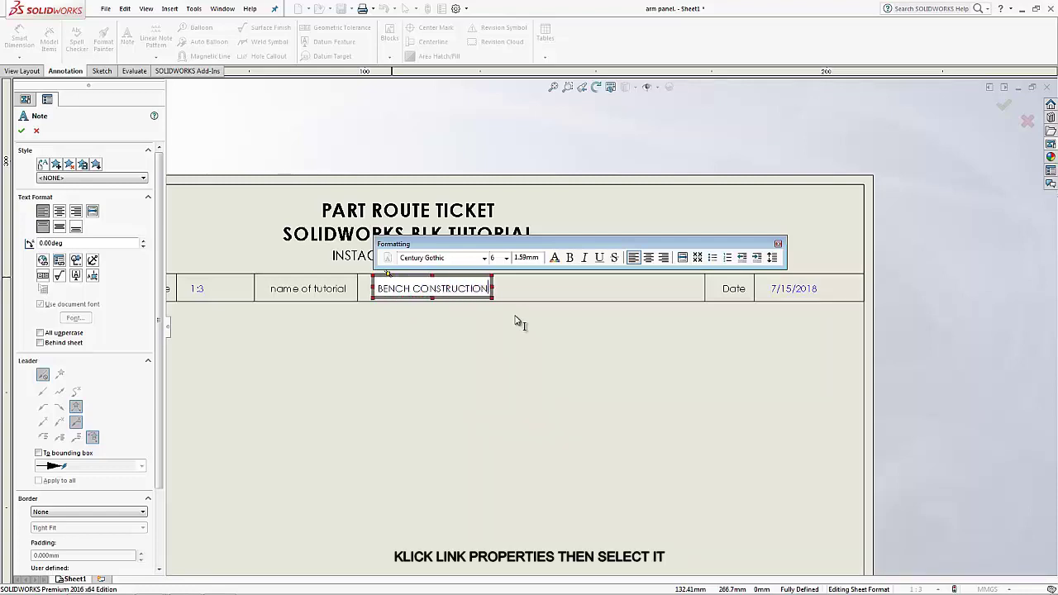
{"action": "type", "text": " FURNITURE"}
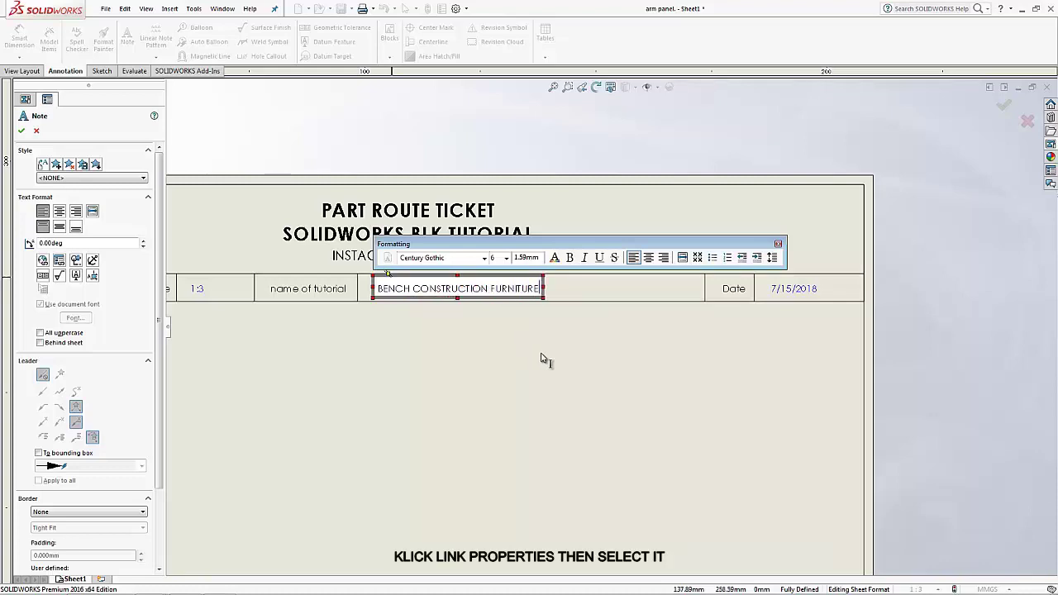
{"action": "left_click", "coordinate": [541, 357]}
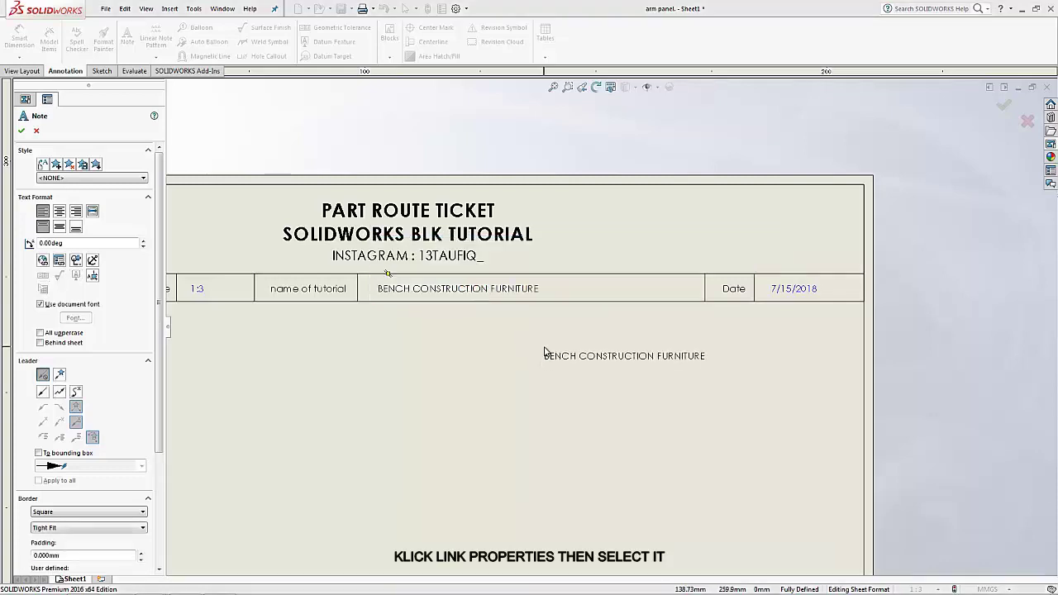
{"action": "left_click", "coordinate": [35, 132]}
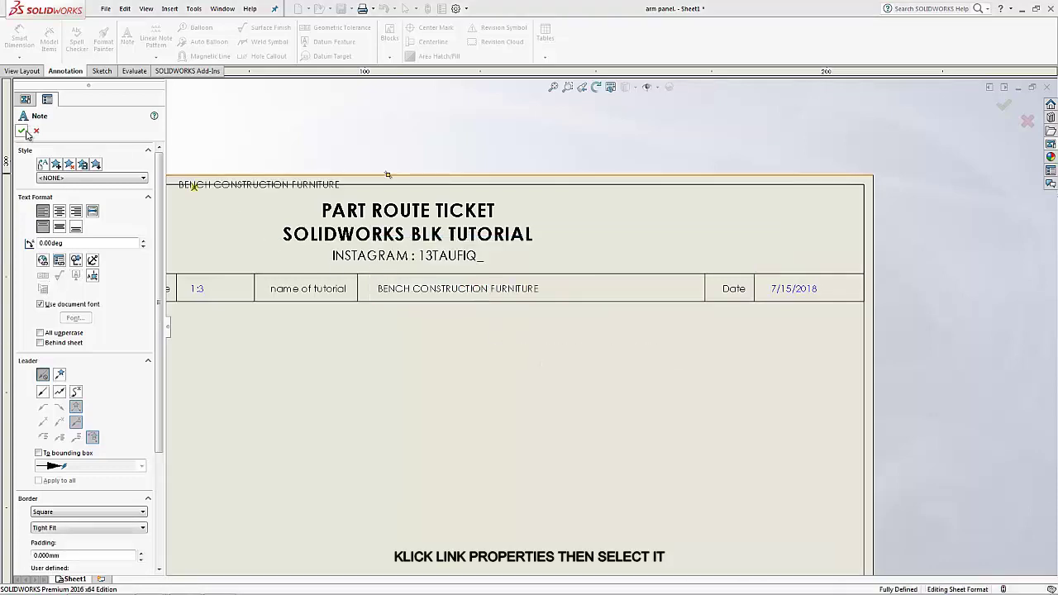
Step: Undo the recent Scale, name of tutorial and Date notes from the undo history
{"action": "left_click", "coordinate": [245, 186]}
{"action": "scroll", "coordinate": [273, 223], "scroll_direction": "up", "scroll_amount": 2}
{"action": "left_click", "coordinate": [262, 211]}
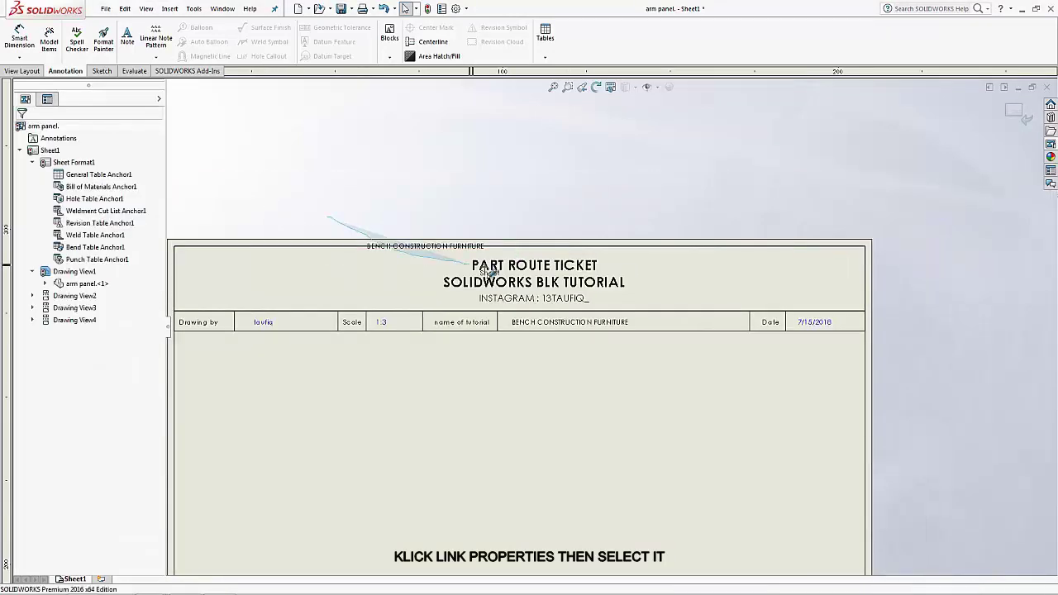
{"action": "left_click", "coordinate": [484, 250]}
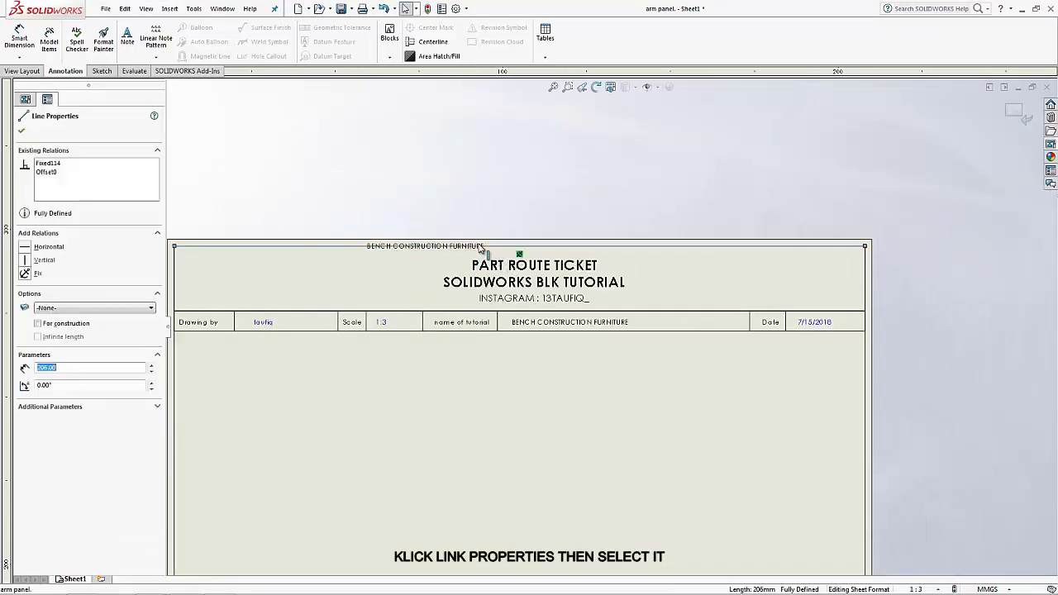
{"action": "left_click", "coordinate": [419, 288]}
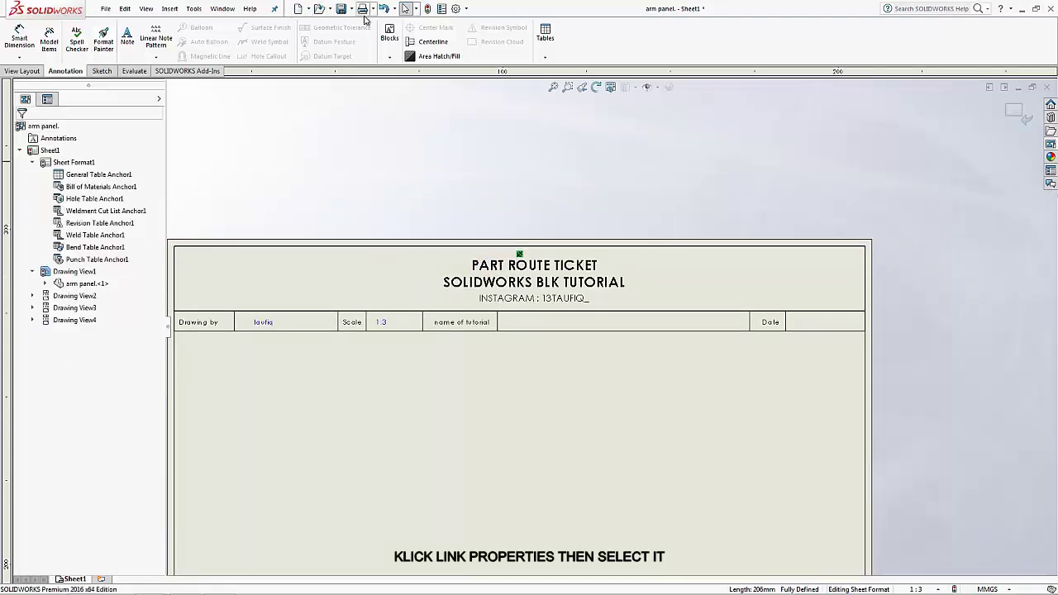
{"action": "left_click", "coordinate": [394, 10]}
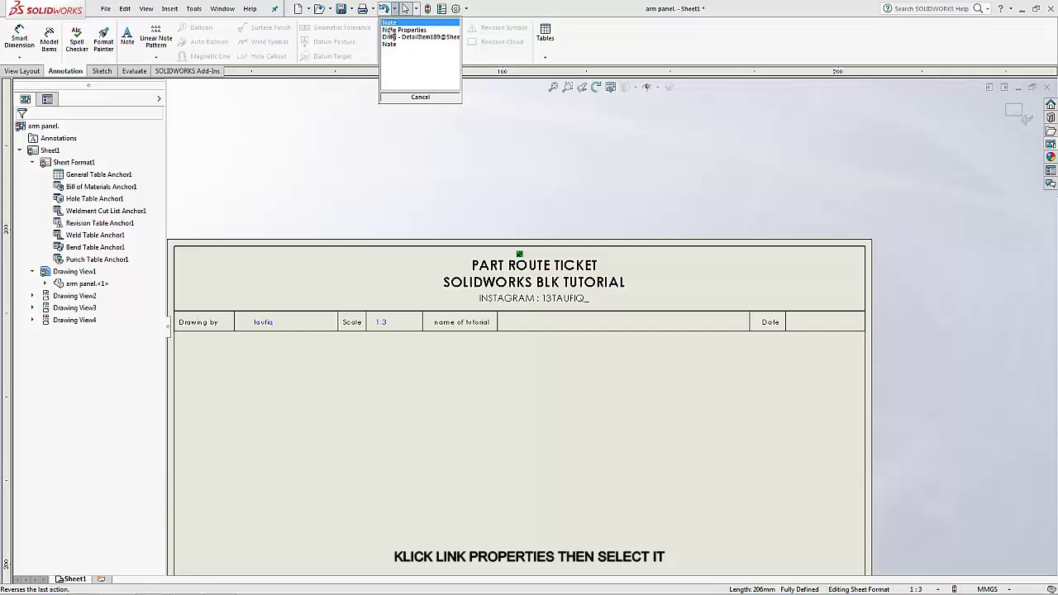
{"action": "left_click", "coordinate": [392, 31]}
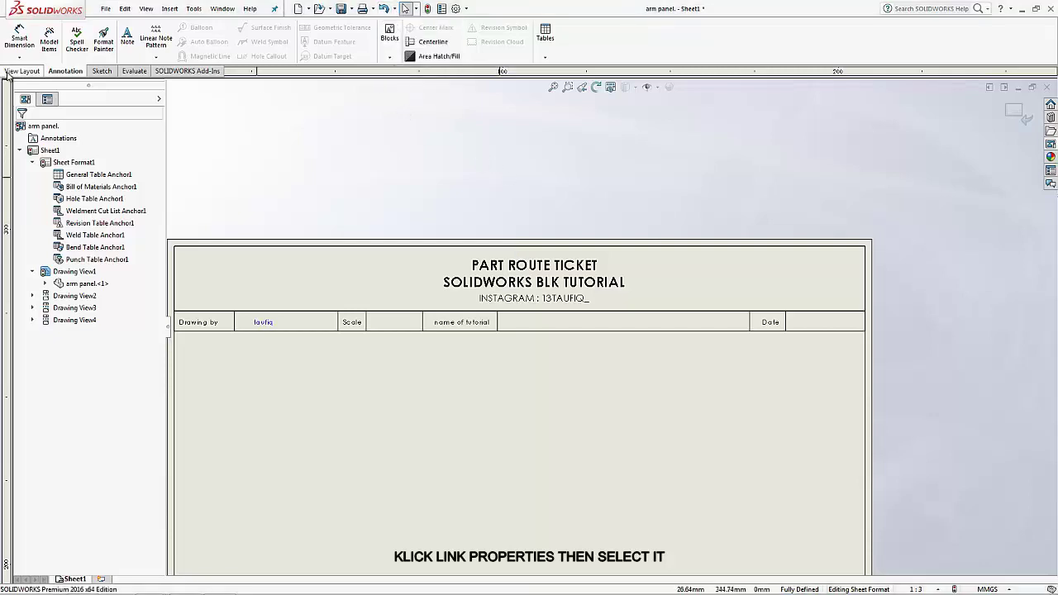
Step: Add a note beside Scale linked to the sheet scale property, showing 1:3
{"action": "left_click", "coordinate": [128, 37]}
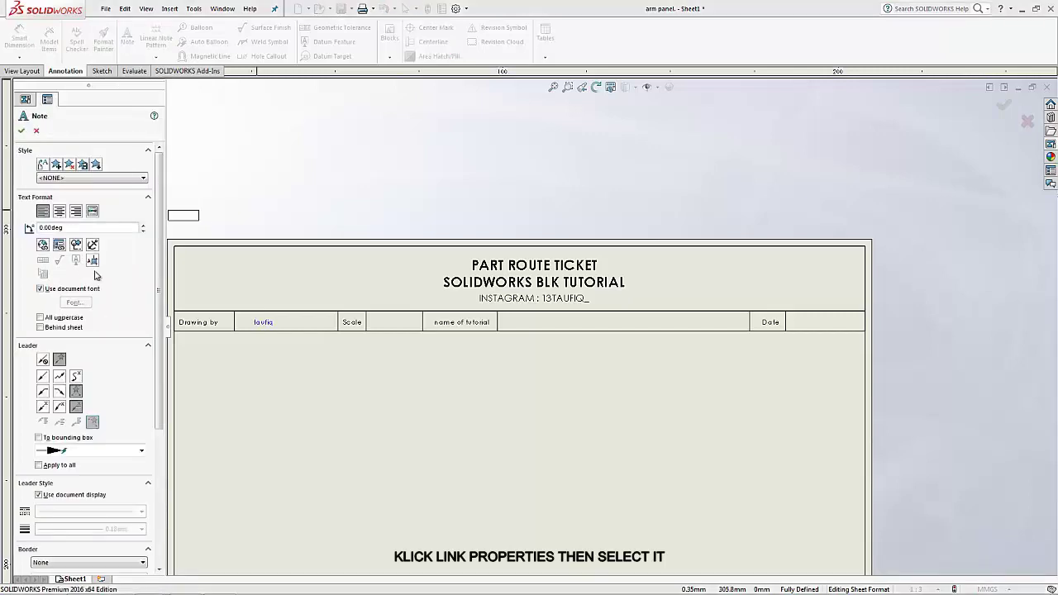
{"action": "left_click", "coordinate": [219, 331]}
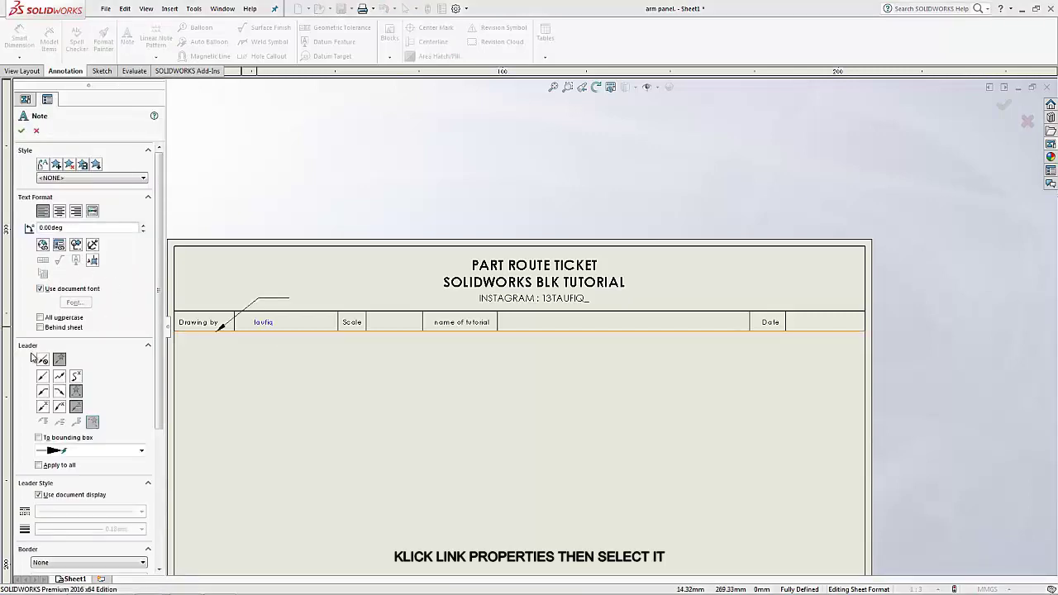
{"action": "left_click", "coordinate": [373, 322]}
{"action": "left_click", "coordinate": [59, 262]}
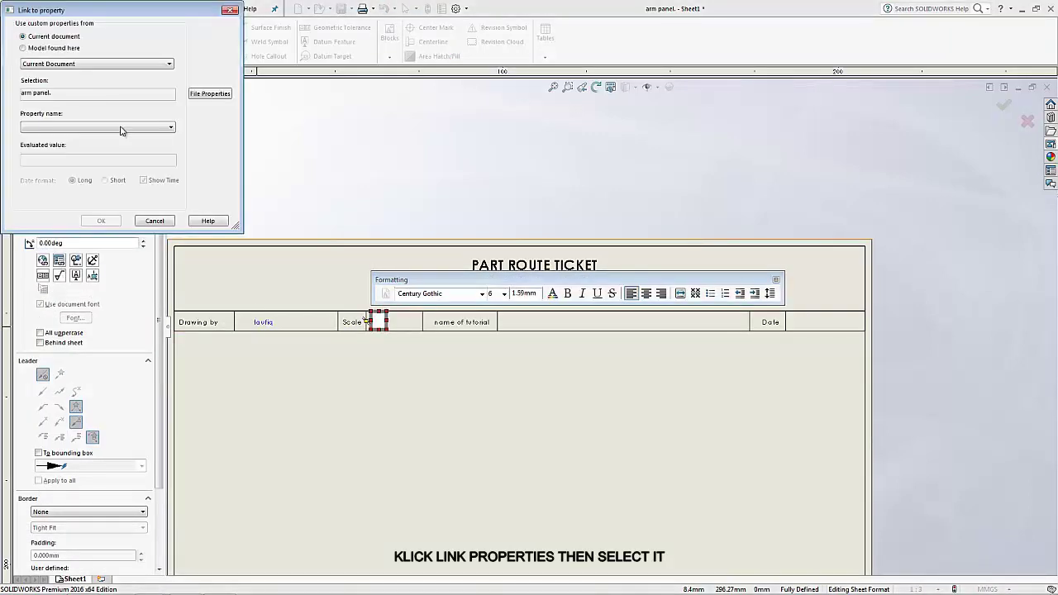
{"action": "left_click", "coordinate": [165, 127]}
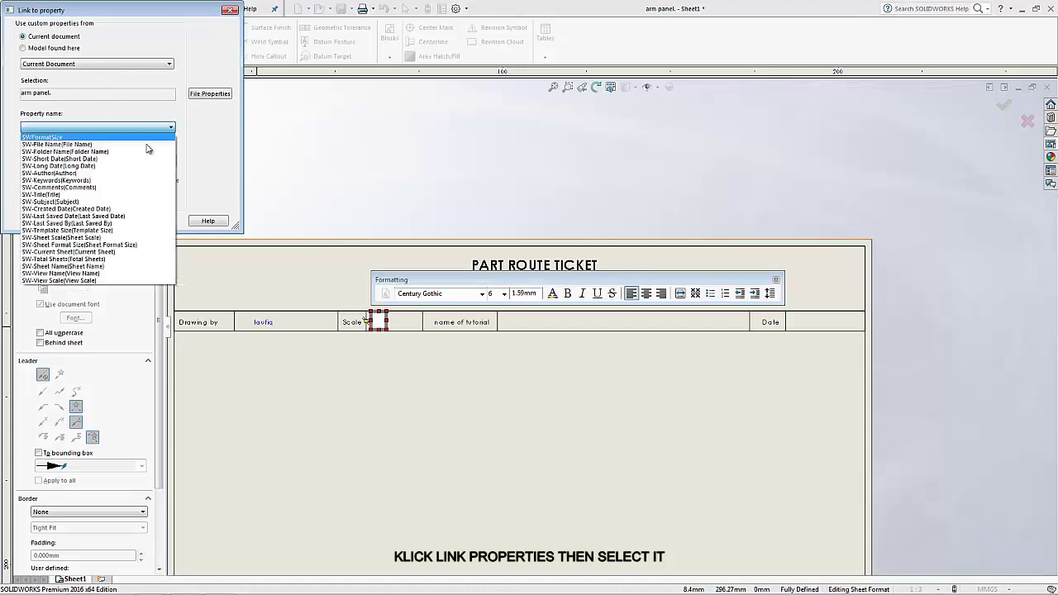
{"action": "left_click", "coordinate": [97, 238]}
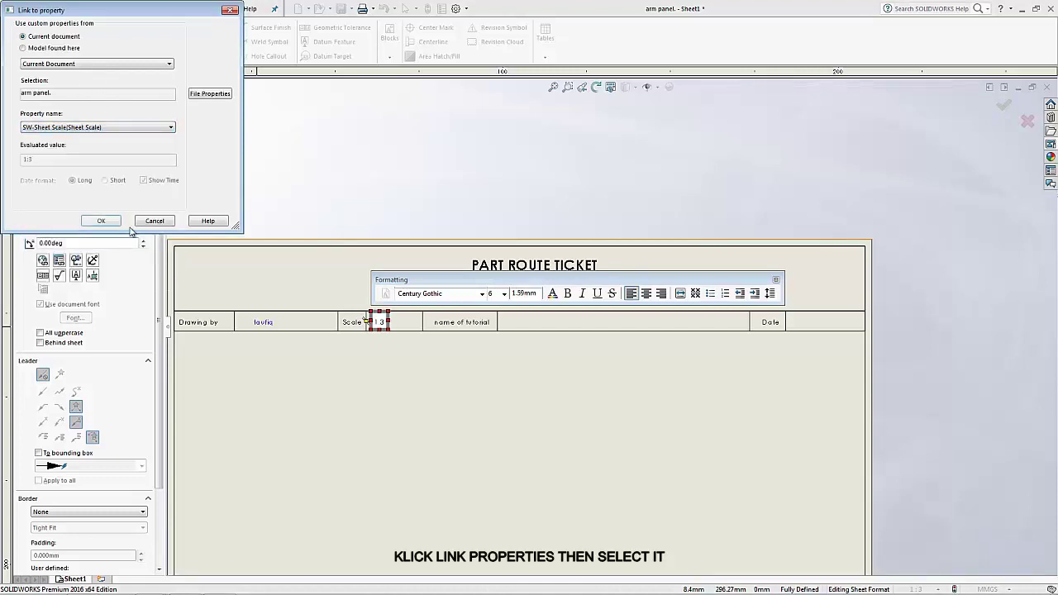
{"action": "left_click", "coordinate": [101, 221]}
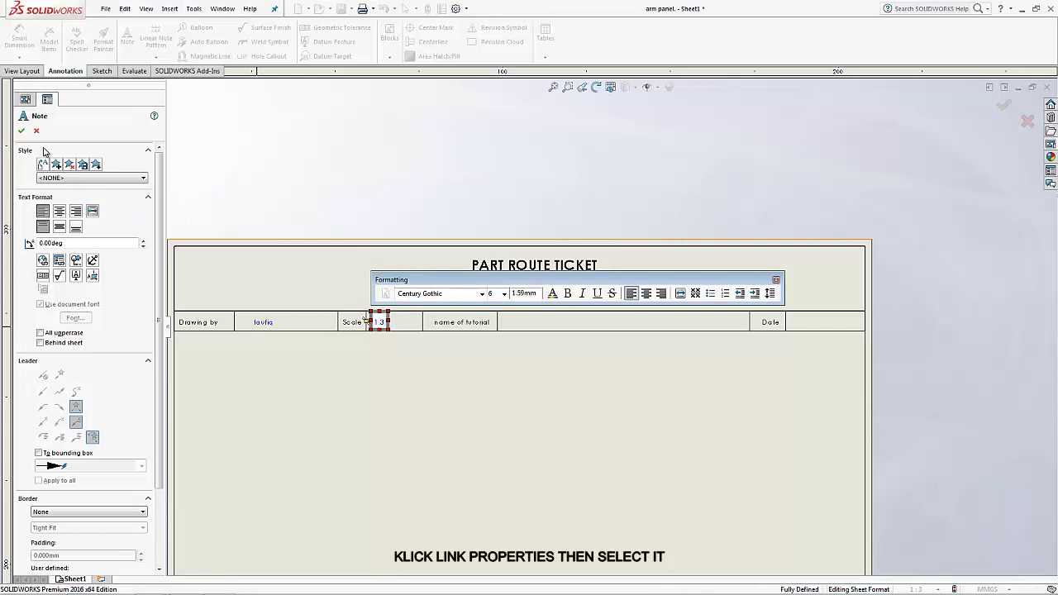
{"action": "left_click", "coordinate": [21, 131]}
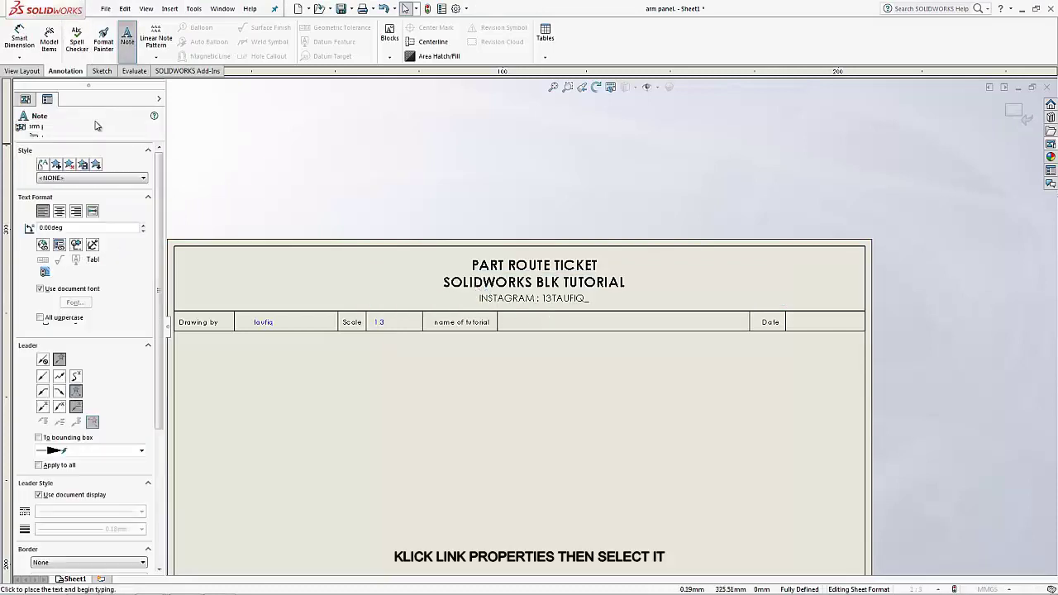
Step: Add a leaderless Date-cell note linked to the model's date property, reading 7/15/2018
{"action": "left_click", "coordinate": [43, 360]}
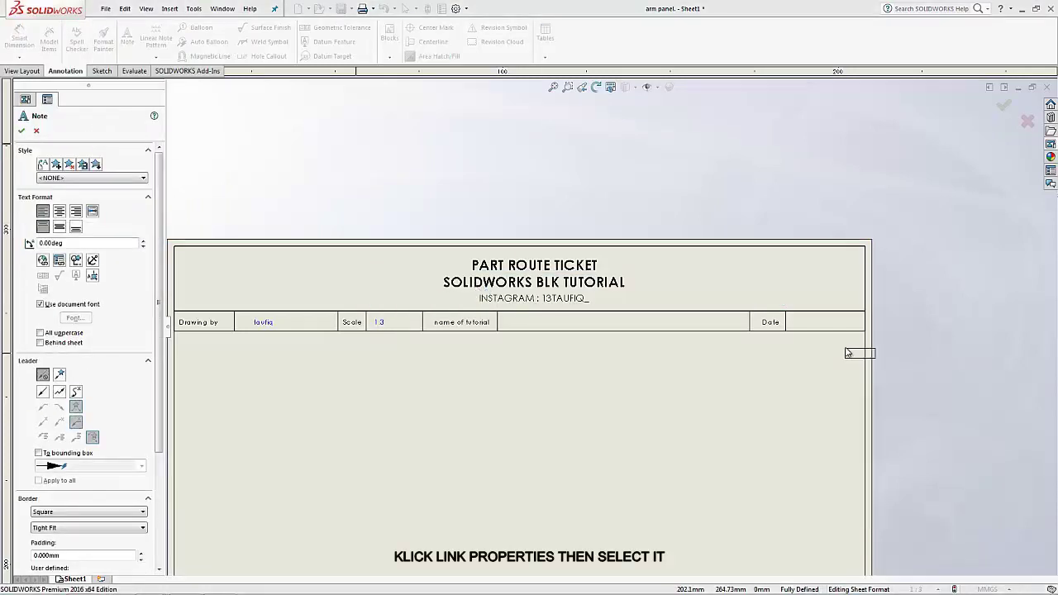
{"action": "left_click", "coordinate": [798, 321]}
{"action": "left_click", "coordinate": [60, 261]}
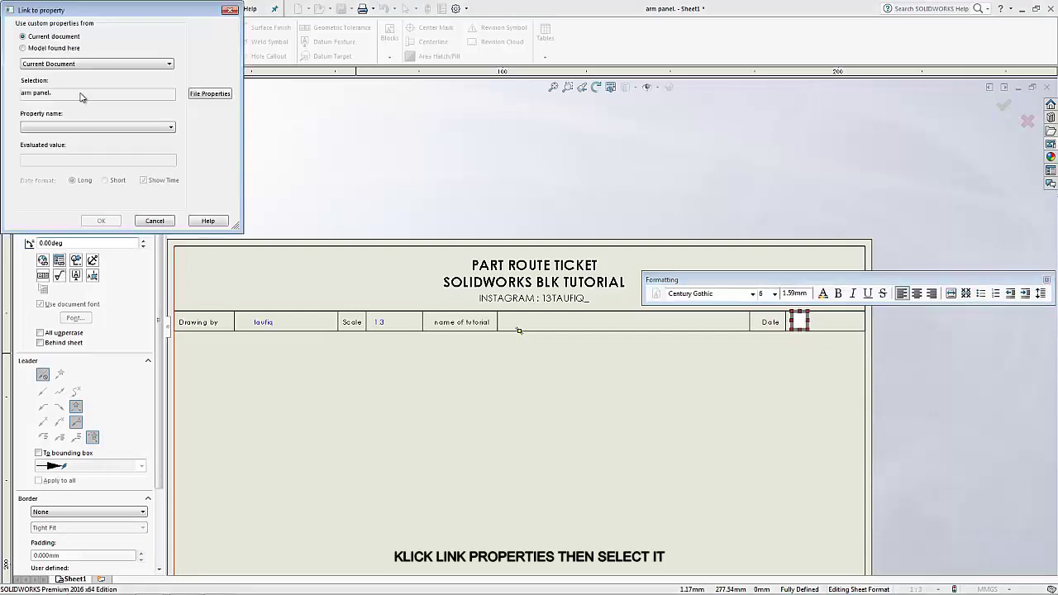
{"action": "left_click", "coordinate": [56, 48]}
{"action": "left_click", "coordinate": [97, 126]}
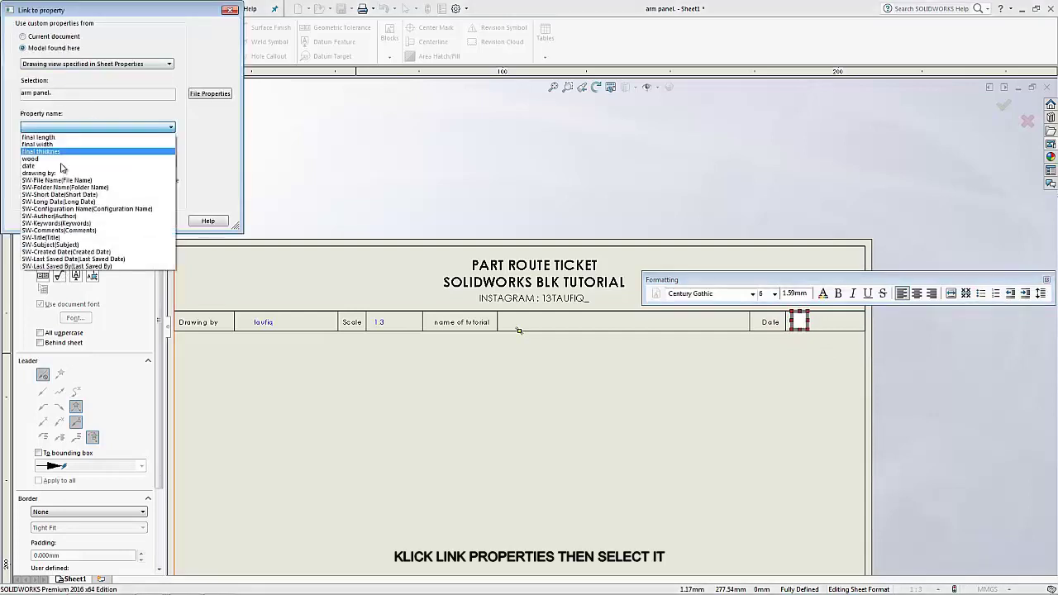
{"action": "left_click", "coordinate": [50, 170]}
{"action": "left_click", "coordinate": [97, 221]}
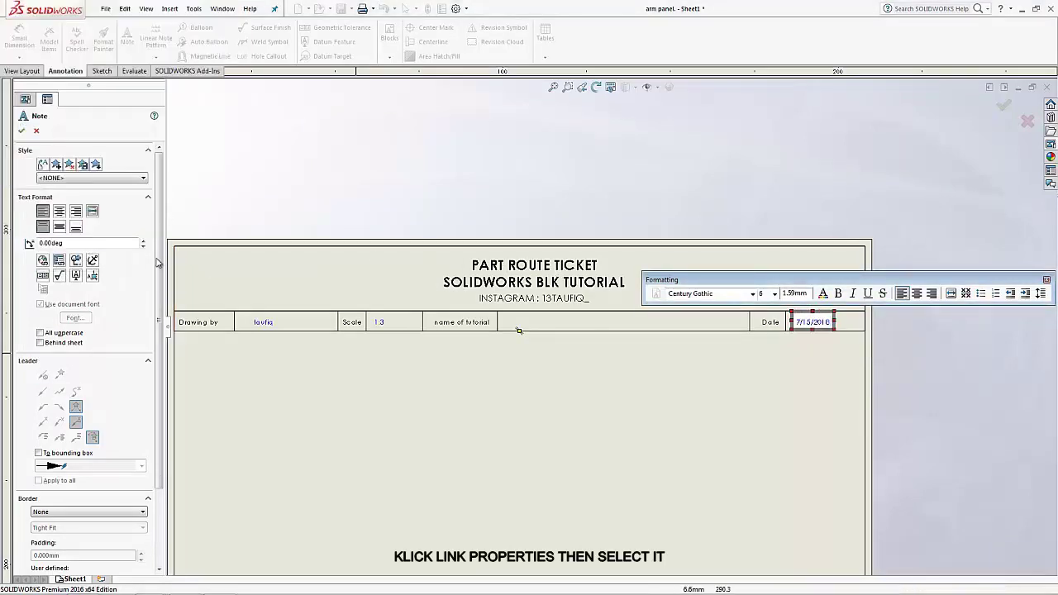
{"action": "left_click", "coordinate": [23, 131]}
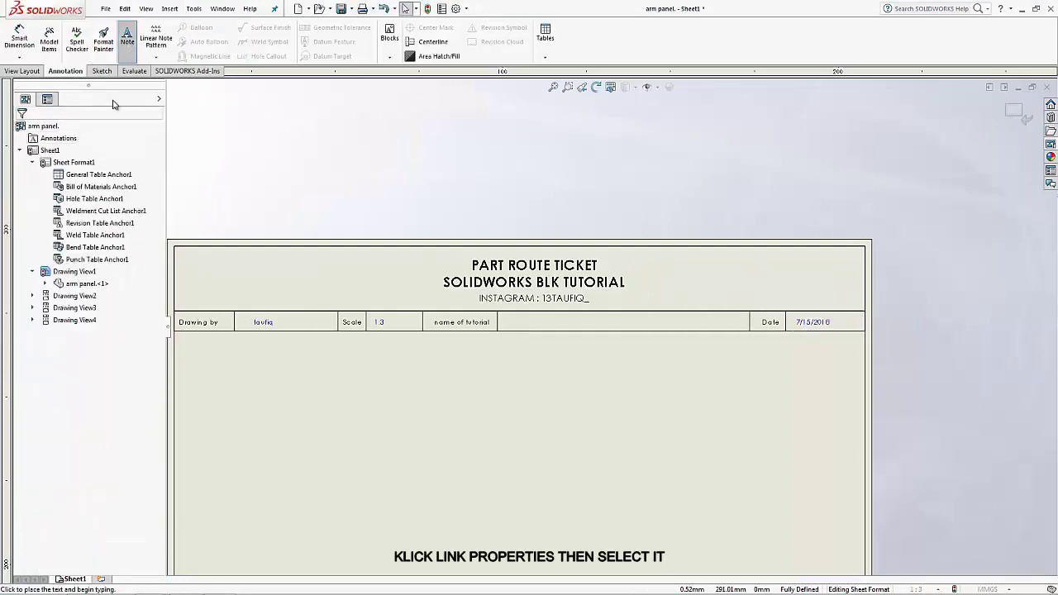
{"action": "left_click", "coordinate": [126, 37]}
Step: Enter BENCH FURNITURE CONSTRUCTION in the cell beside 'name of tutorial'
{"action": "left_click", "coordinate": [515, 320]}
{"action": "type", "text": "BENCH FURNITURE CONS"}
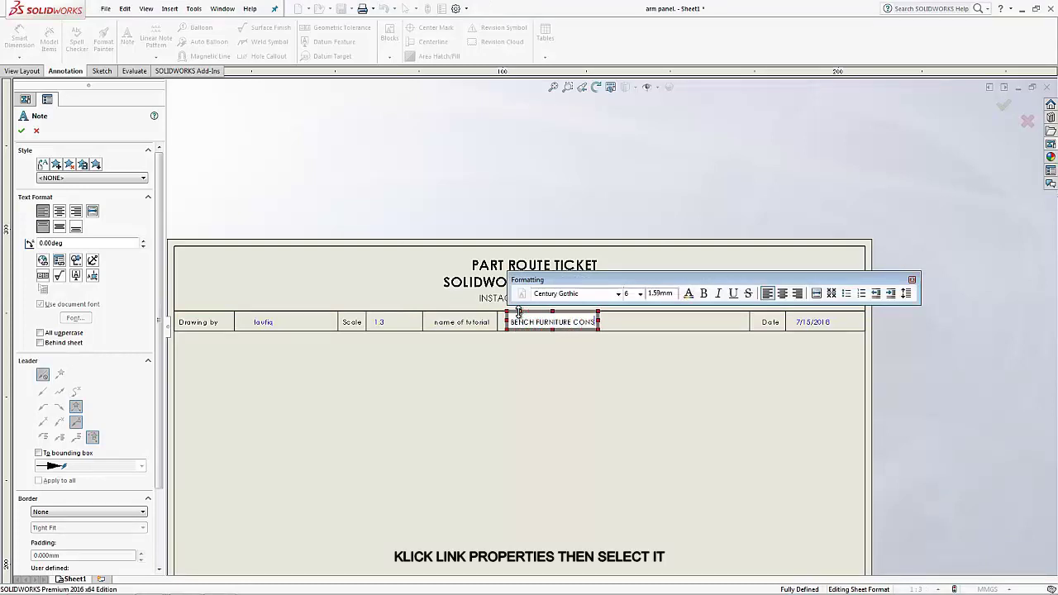
{"action": "type", "text": "TRUCTION"}
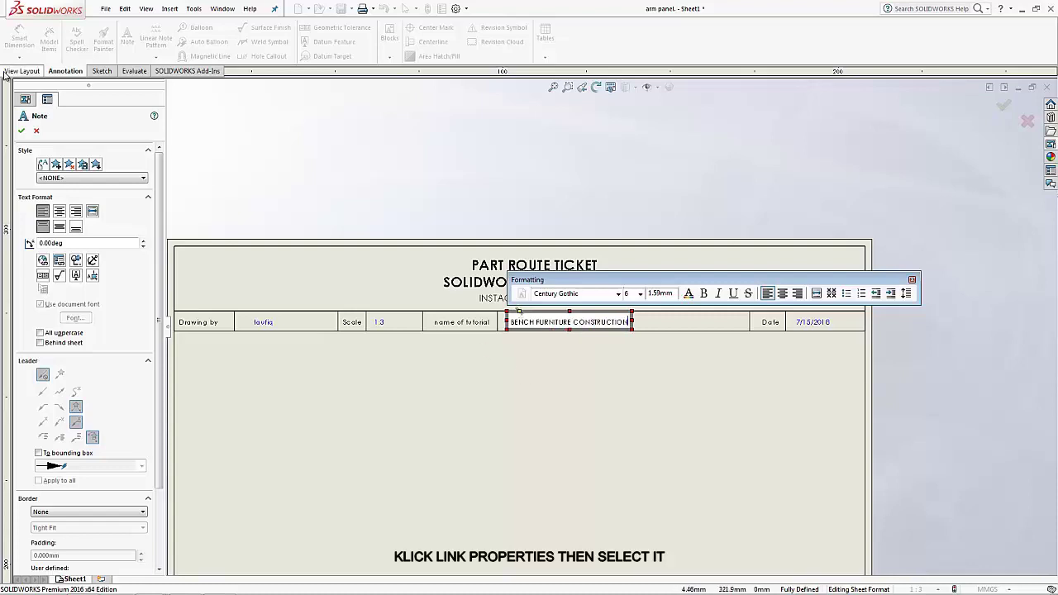
{"action": "left_click", "coordinate": [21, 130]}
Step: Exit Edit Sheet Format so the four drawing views reappear
{"action": "scroll", "coordinate": [399, 253], "scroll_direction": "down", "scroll_amount": 2}
{"action": "scroll", "coordinate": [399, 253], "scroll_direction": "up", "scroll_amount": 3}
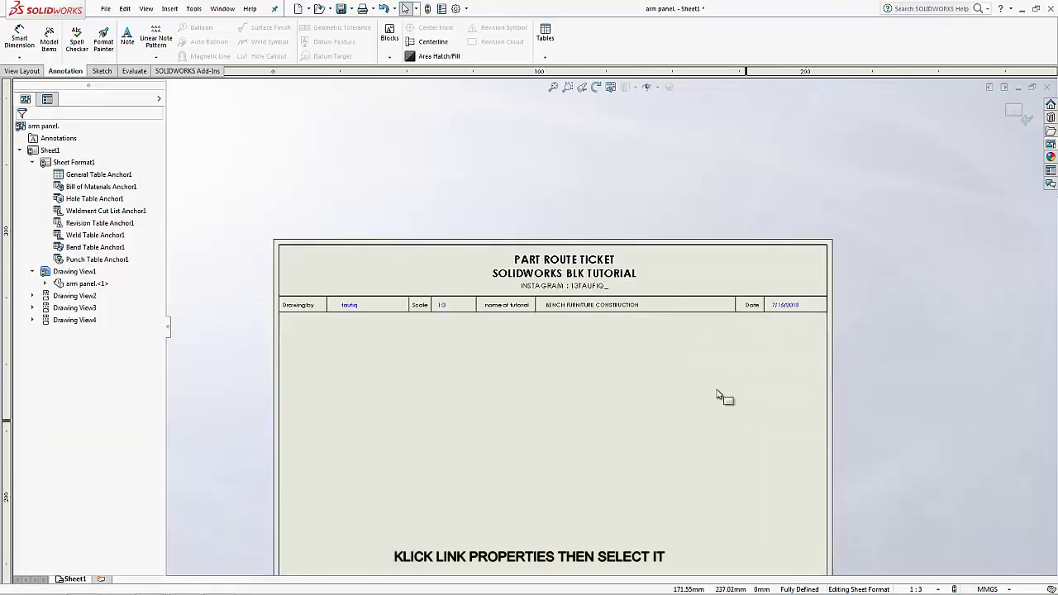
{"action": "scroll", "coordinate": [685, 371], "scroll_direction": "down", "scroll_amount": 1}
{"action": "scroll", "coordinate": [661, 359], "scroll_direction": "up", "scroll_amount": 1}
{"action": "scroll", "coordinate": [922, 183], "scroll_direction": "down", "scroll_amount": 1}
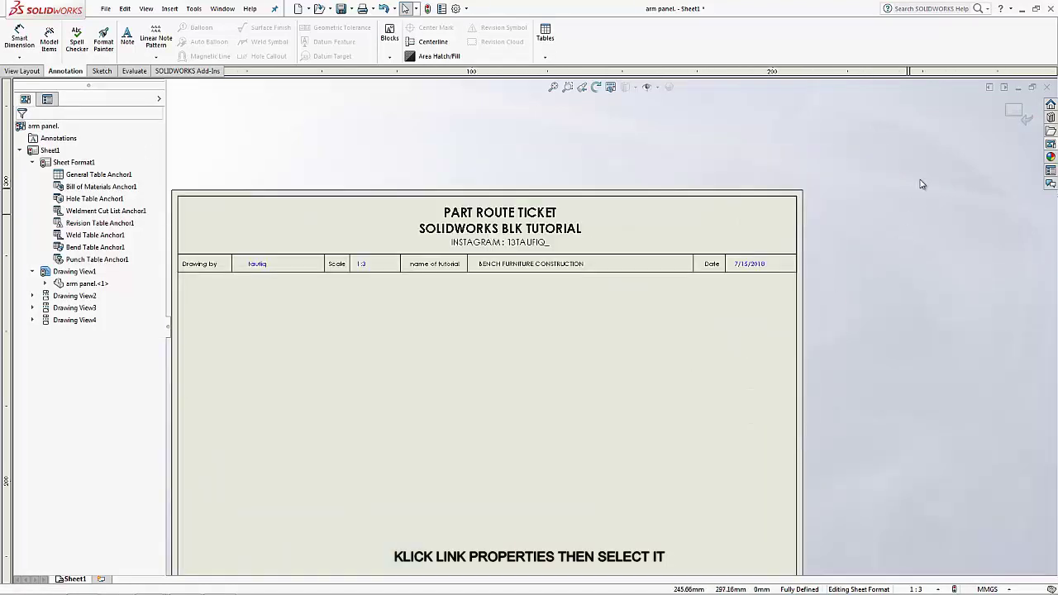
{"action": "left_click", "coordinate": [1023, 114]}
{"action": "scroll", "coordinate": [684, 437], "scroll_direction": "up", "scroll_amount": 3}
{"action": "scroll", "coordinate": [597, 413], "scroll_direction": "down", "scroll_amount": 1}
{"action": "scroll", "coordinate": [596, 413], "scroll_direction": "down", "scroll_amount": 1}
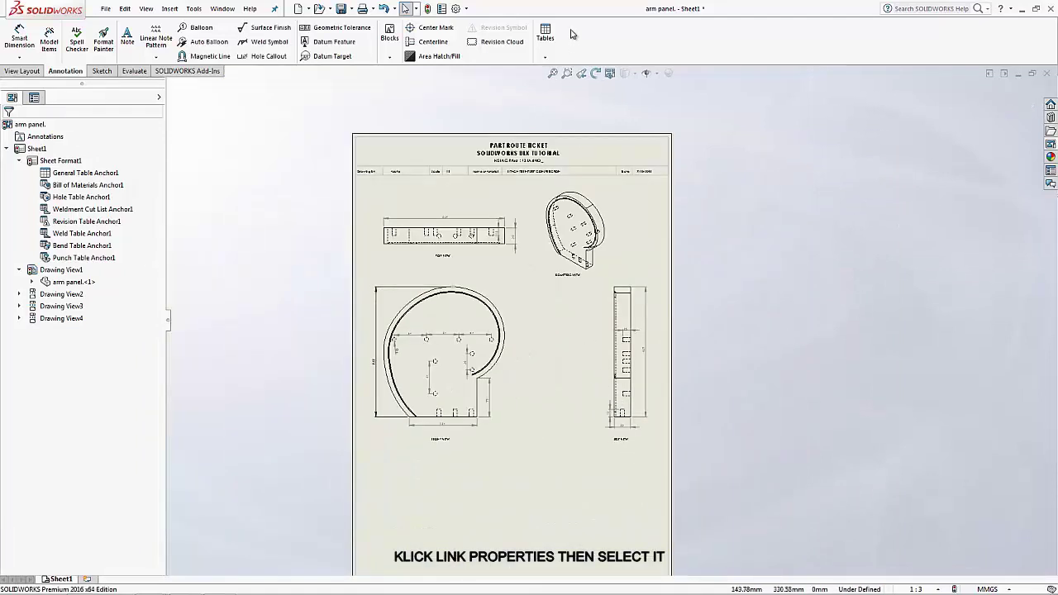
Step: Insert a bill of materials for the front view at the sheet's lower left
{"action": "left_click", "coordinate": [545, 56]}
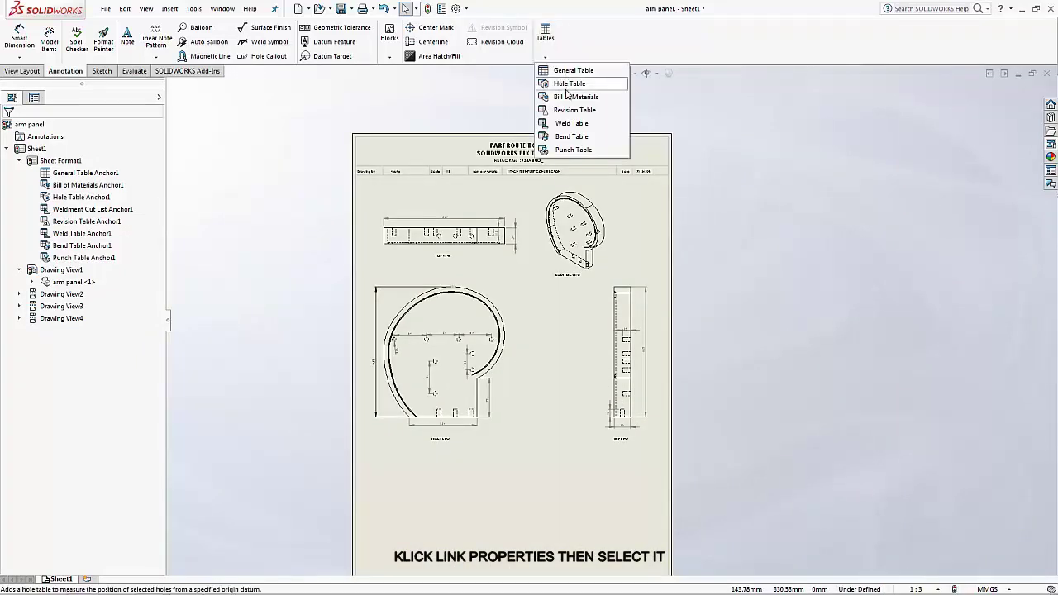
{"action": "left_click", "coordinate": [576, 97]}
{"action": "scroll", "coordinate": [494, 442], "scroll_direction": "up", "scroll_amount": 1}
{"action": "scroll", "coordinate": [494, 442], "scroll_direction": "down", "scroll_amount": 1}
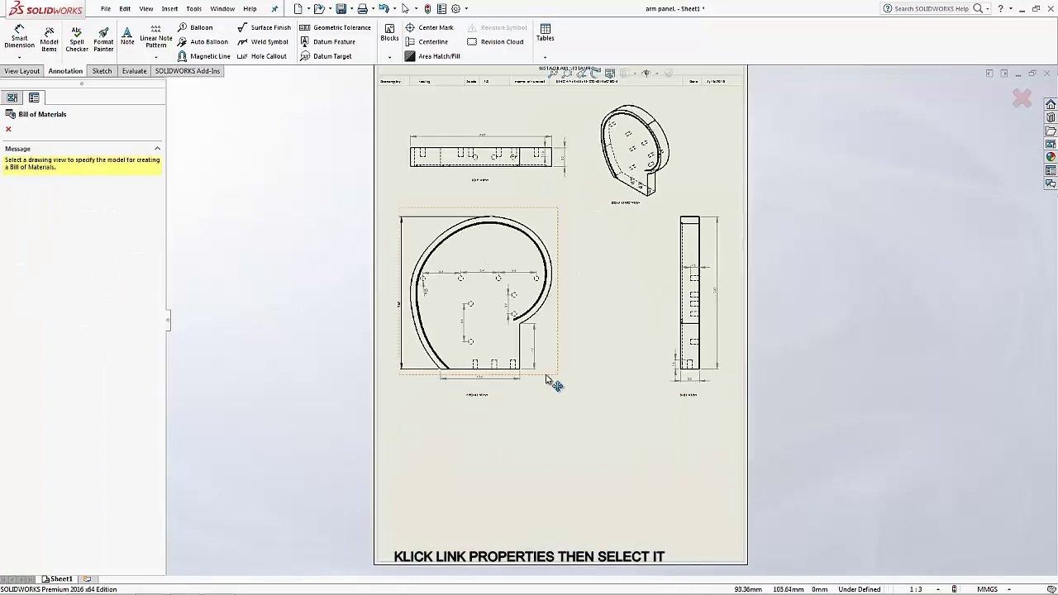
{"action": "left_click", "coordinate": [542, 372]}
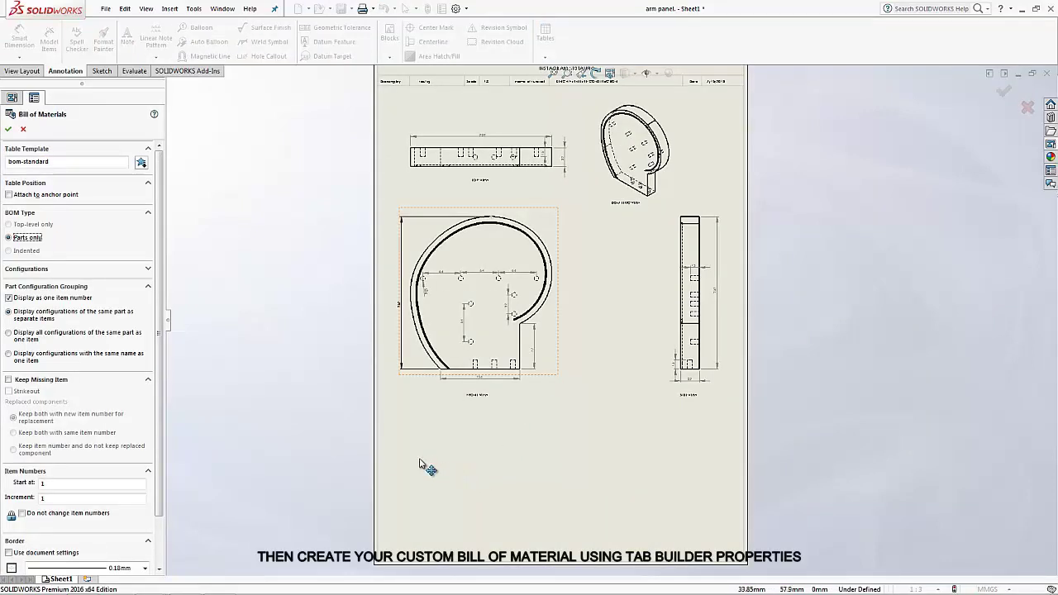
{"action": "left_click", "coordinate": [8, 129]}
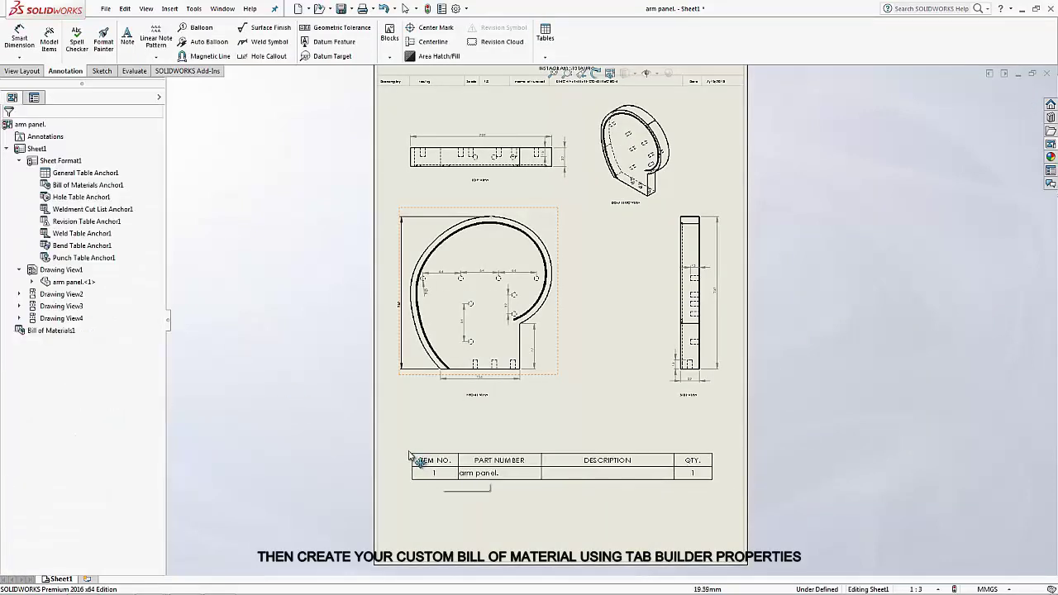
{"action": "left_click", "coordinate": [403, 448]}
Step: Delete the DESCRIPTION column and hide the QTY. column of the BOM
{"action": "scroll", "coordinate": [402, 449], "scroll_direction": "down", "scroll_amount": 1}
{"action": "scroll", "coordinate": [496, 463], "scroll_direction": "down", "scroll_amount": 1}
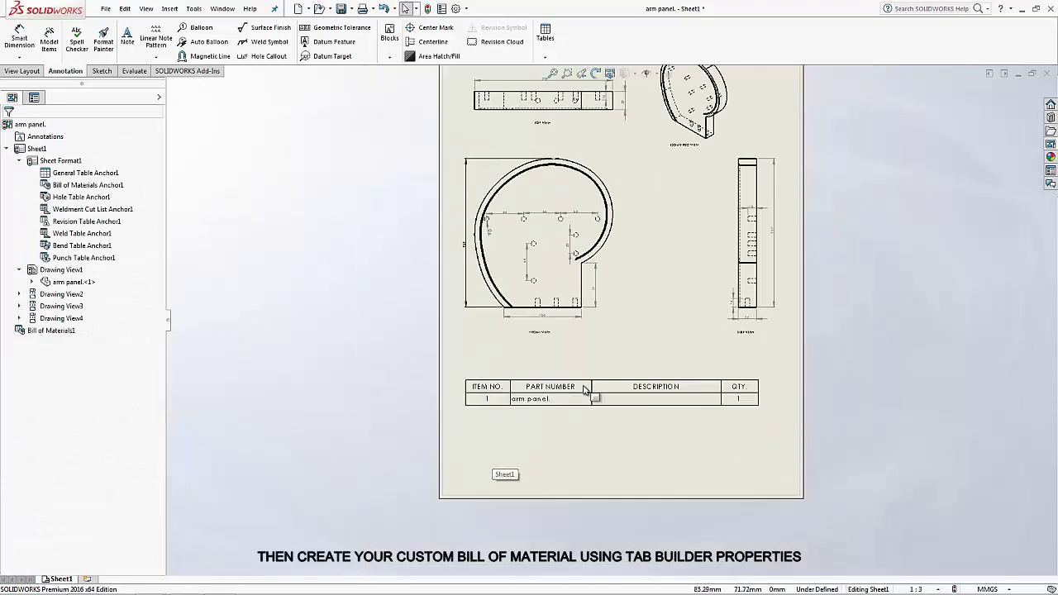
{"action": "scroll", "coordinate": [655, 397], "scroll_direction": "down", "scroll_amount": 1}
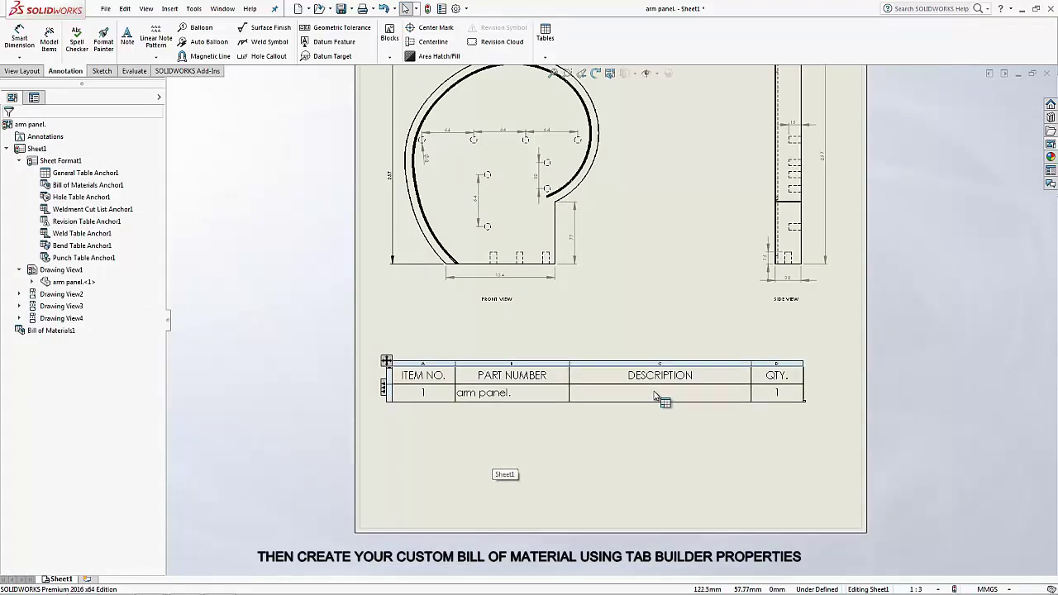
{"action": "left_click", "coordinate": [650, 364]}
{"action": "right_click", "coordinate": [652, 364]}
{"action": "mouse_move", "coordinate": [686, 222]}
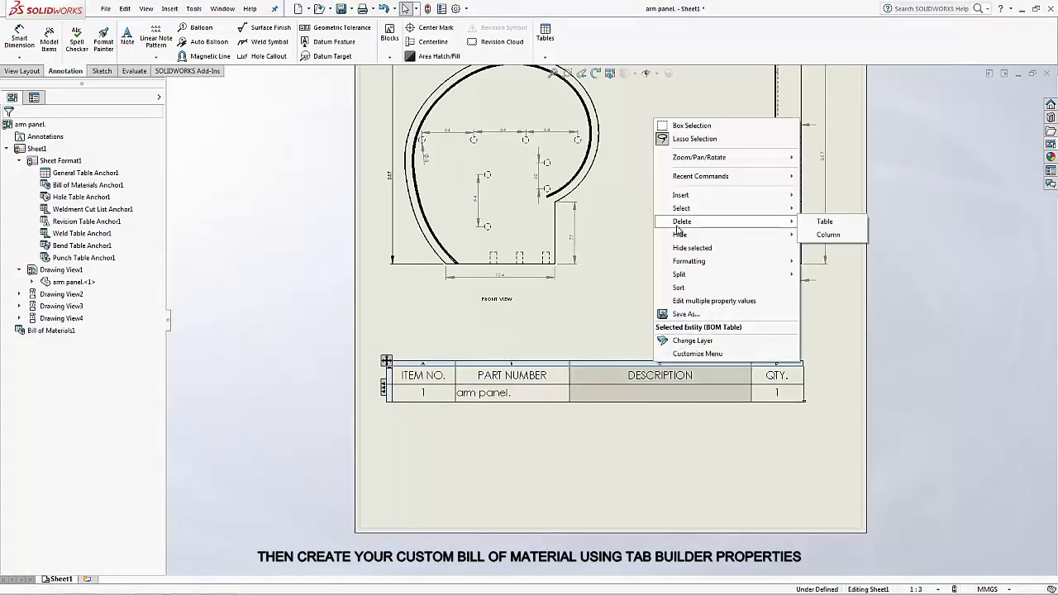
{"action": "left_click", "coordinate": [833, 235]}
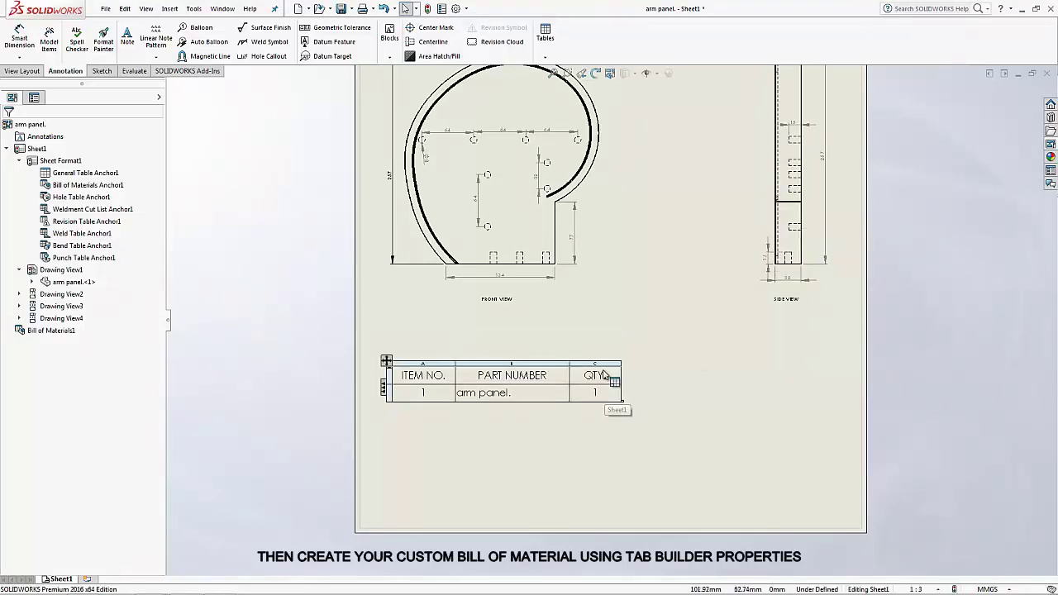
{"action": "left_click", "coordinate": [600, 365]}
{"action": "right_click", "coordinate": [601, 365]}
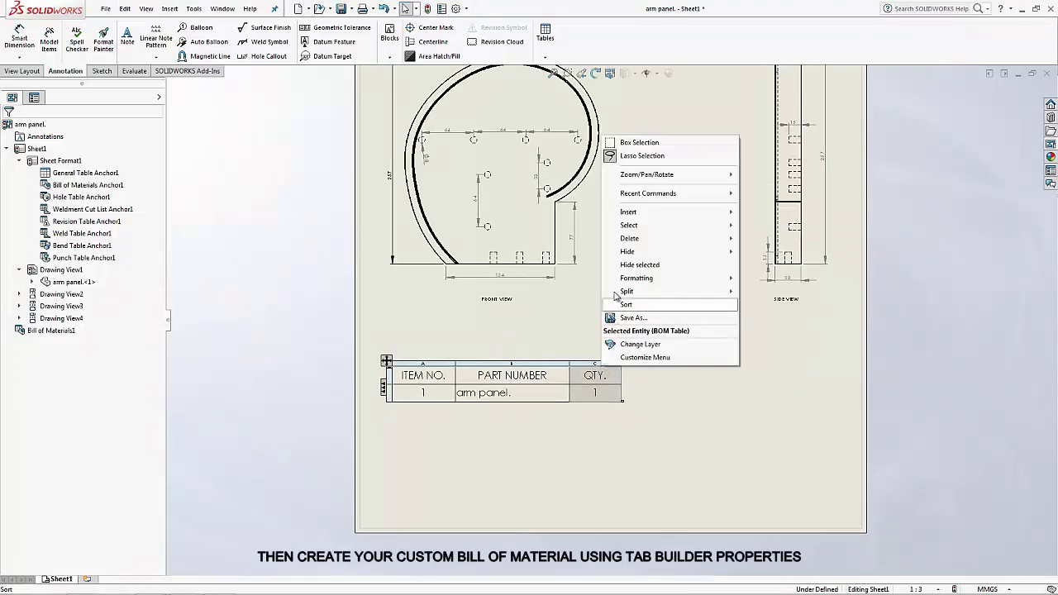
{"action": "left_click", "coordinate": [761, 265]}
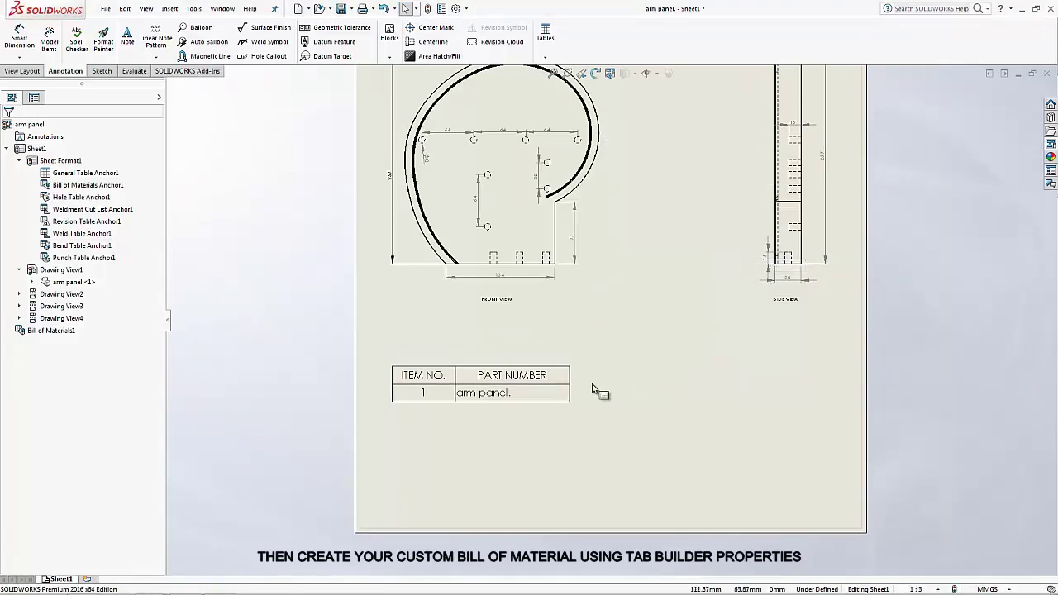
Step: Add final length and final width property columns, narrowing the length column
{"action": "right_click", "coordinate": [560, 372]}
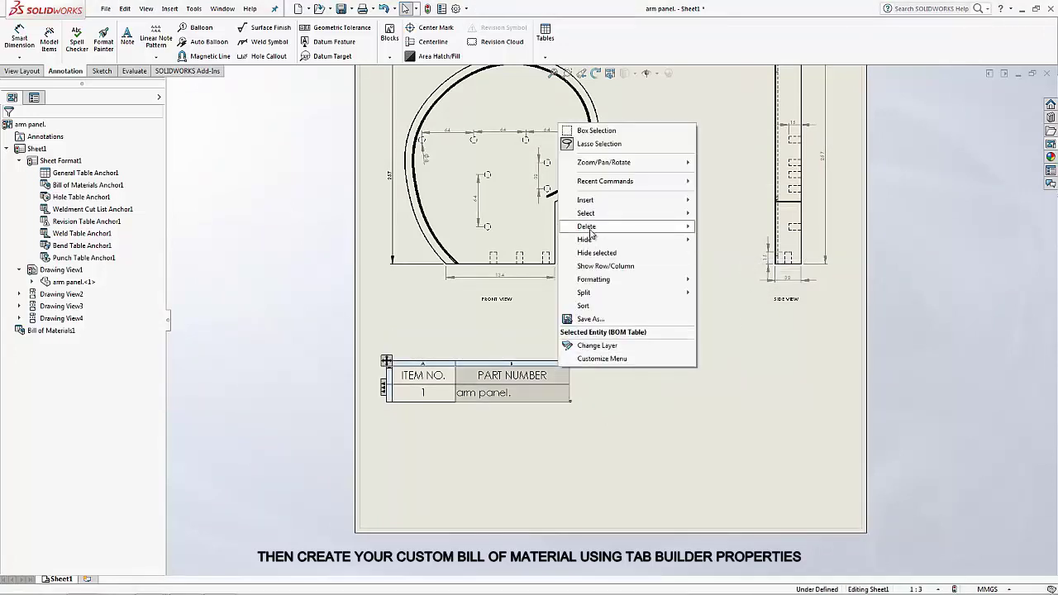
{"action": "mouse_move", "coordinate": [628, 200]}
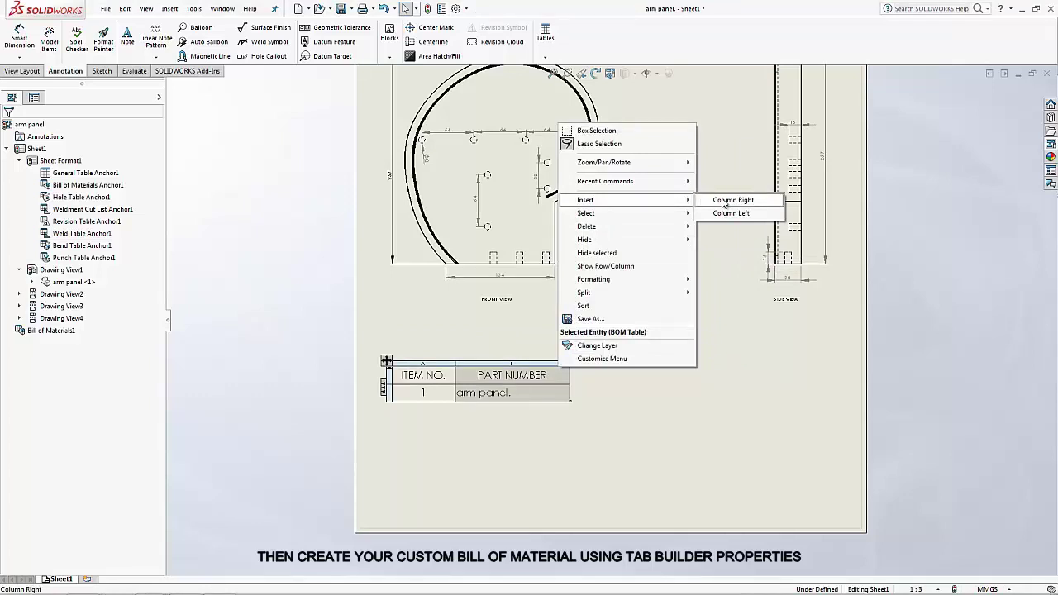
{"action": "left_click", "coordinate": [723, 201]}
{"action": "left_click", "coordinate": [655, 350]}
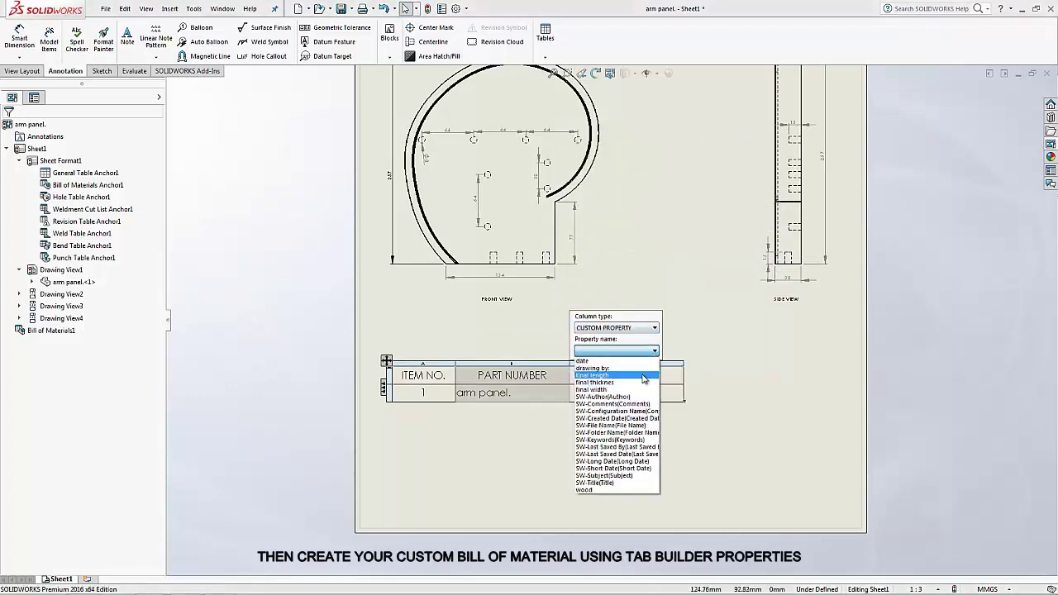
{"action": "left_click", "coordinate": [644, 378]}
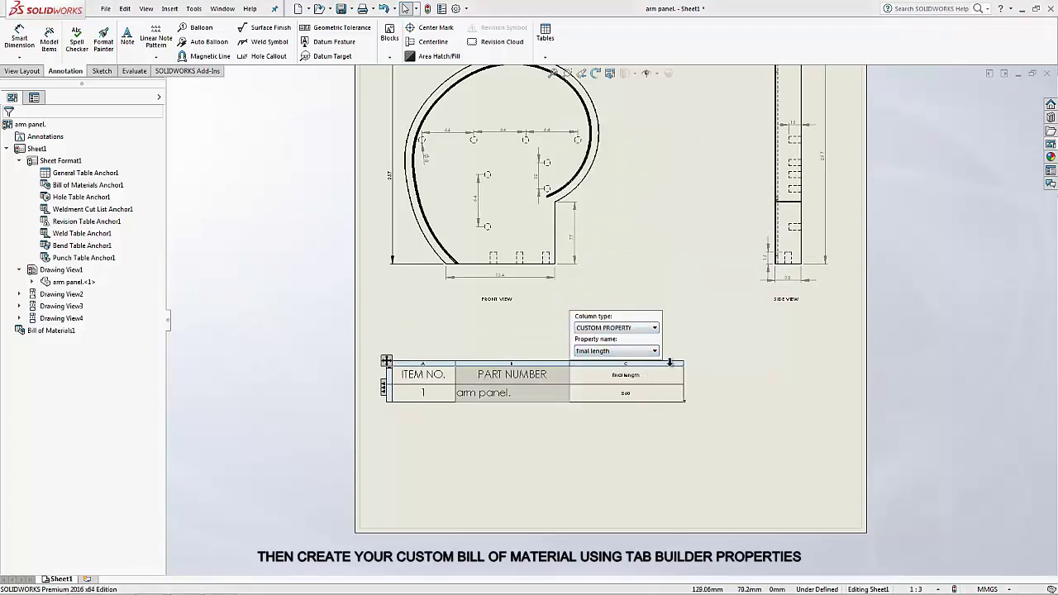
{"action": "left_click_drag", "start_coordinate": [684, 376], "coordinate": [639, 376]}
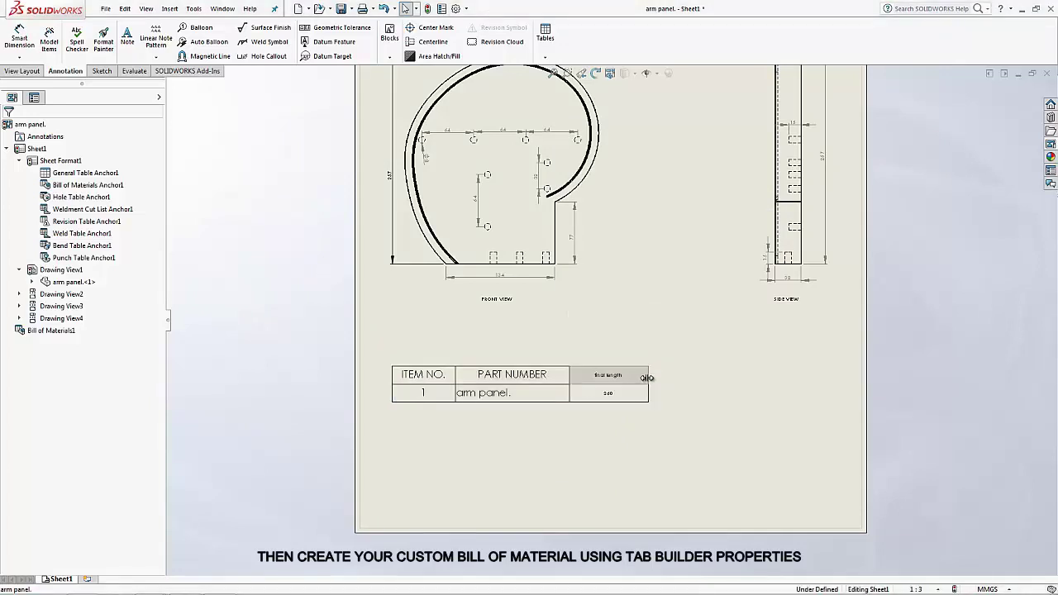
{"action": "right_click", "coordinate": [544, 376]}
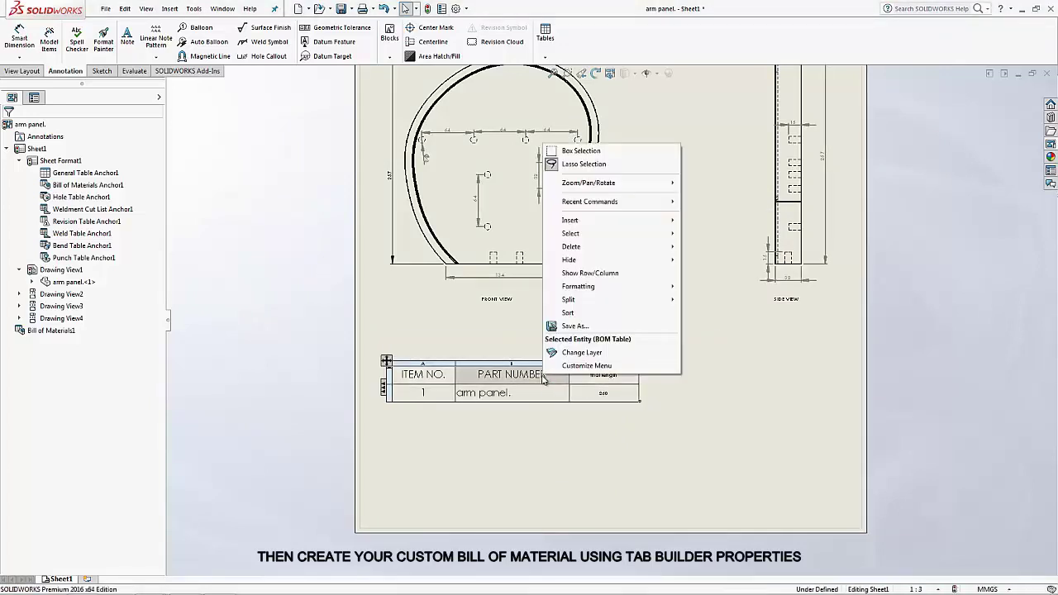
{"action": "left_click", "coordinate": [636, 395]}
{"action": "right_click", "coordinate": [636, 363]}
{"action": "mouse_move", "coordinate": [698, 181]}
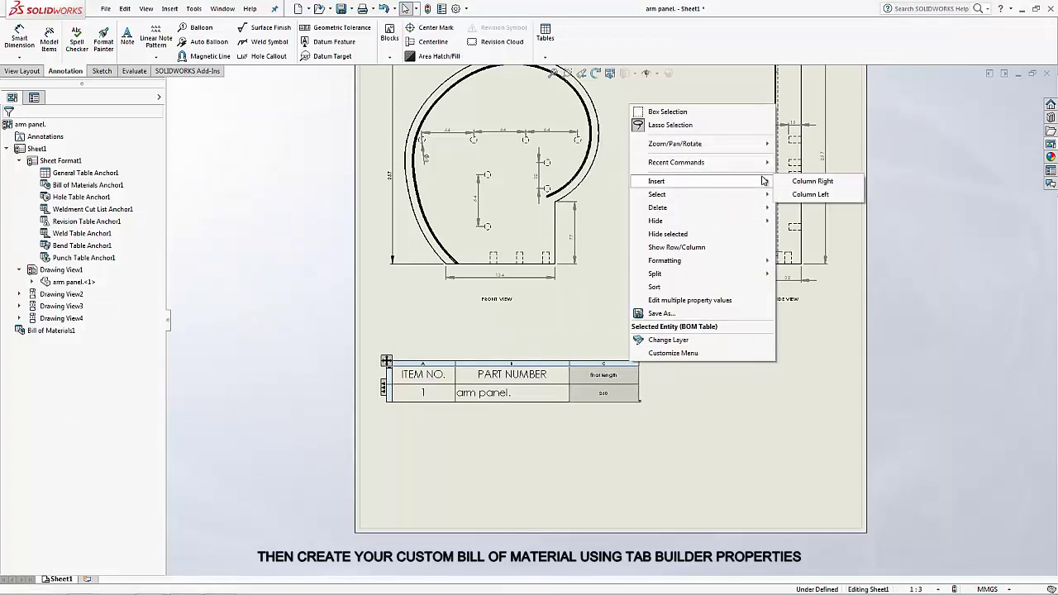
{"action": "left_click", "coordinate": [809, 181]}
{"action": "left_click", "coordinate": [724, 351]}
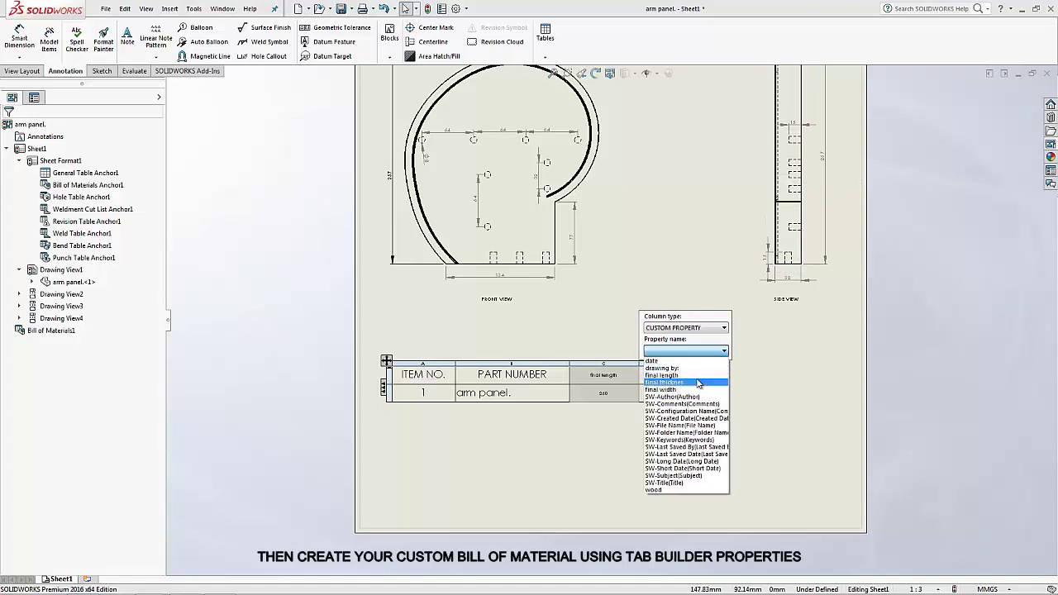
{"action": "left_click", "coordinate": [696, 378]}
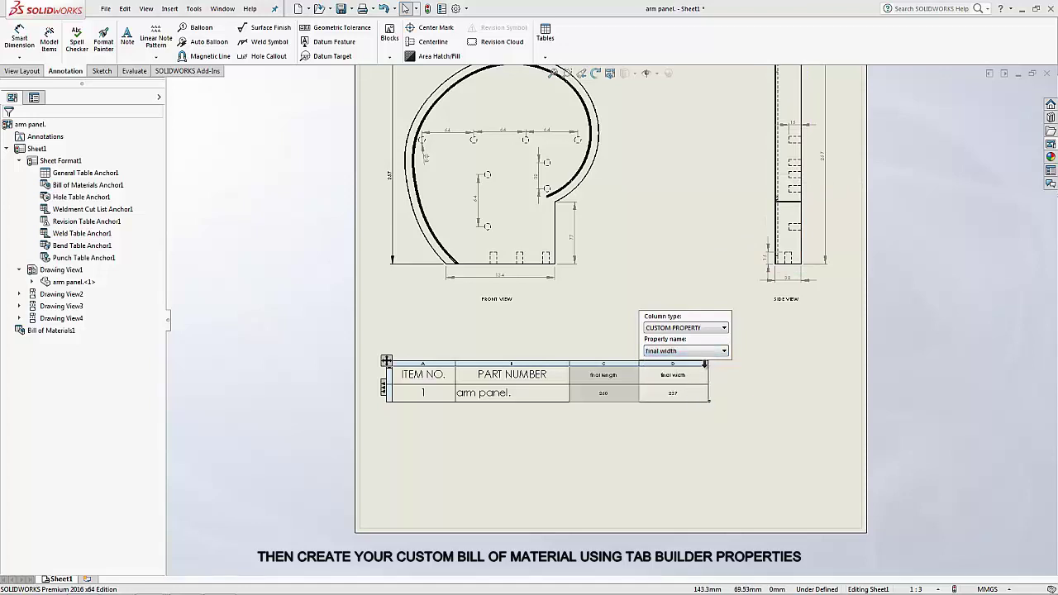
Step: Add final thickness and wood custom property columns, then deselect the table
{"action": "left_click", "coordinate": [707, 364]}
{"action": "right_click", "coordinate": [705, 364]}
{"action": "mouse_move", "coordinate": [732, 184]}
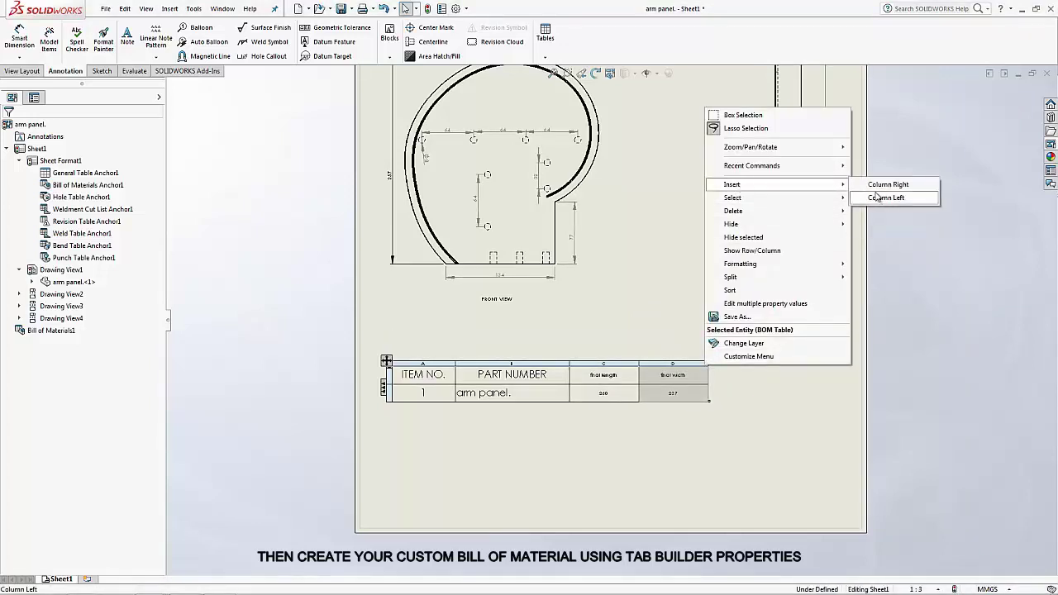
{"action": "left_click", "coordinate": [880, 197]}
{"action": "left_click", "coordinate": [792, 350]}
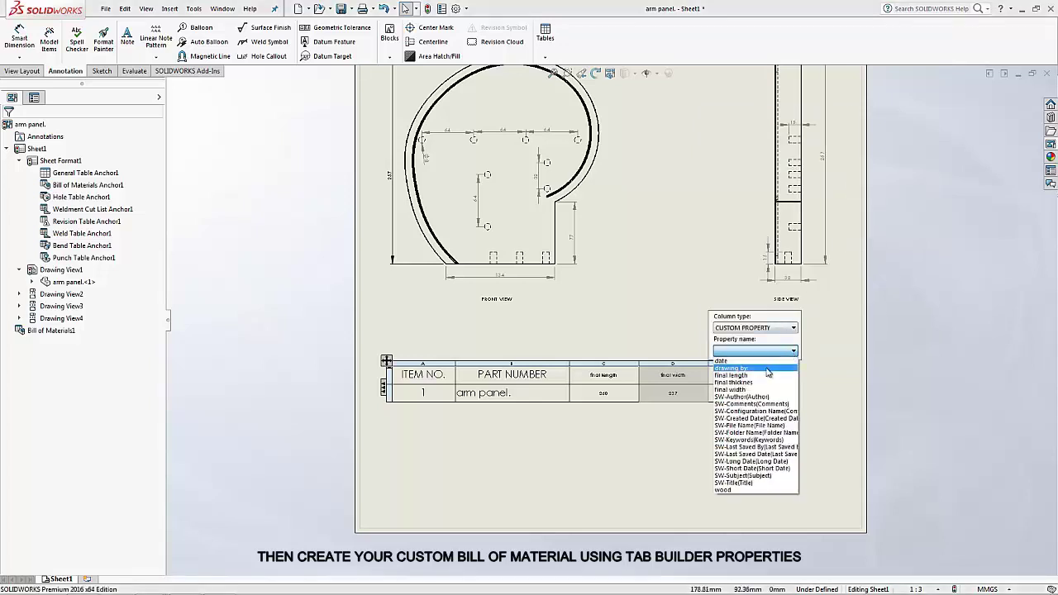
{"action": "left_click", "coordinate": [732, 382]}
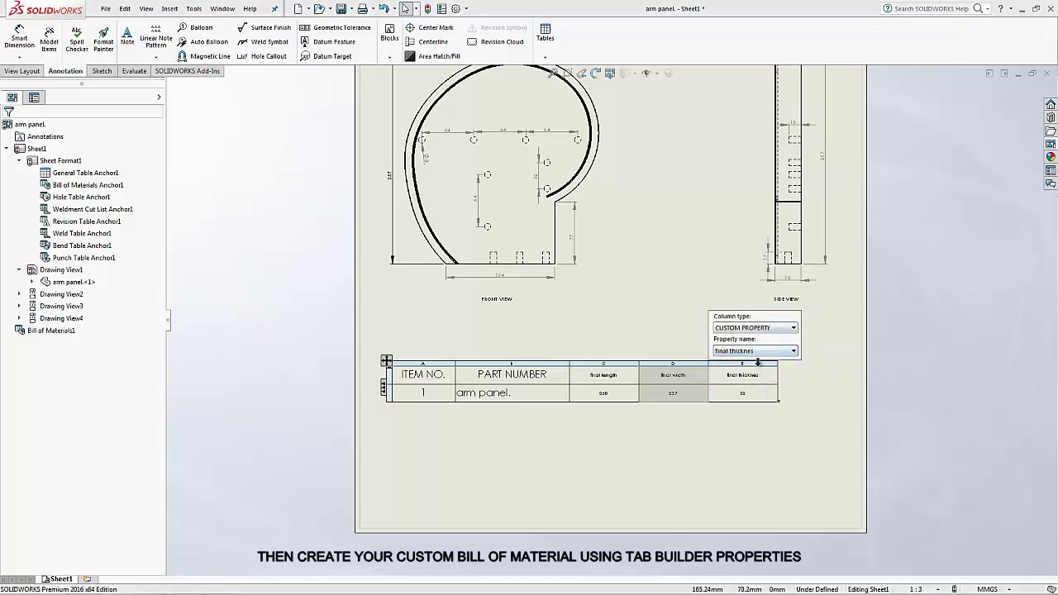
{"action": "right_click", "coordinate": [744, 376]}
{"action": "mouse_move", "coordinate": [785, 195]}
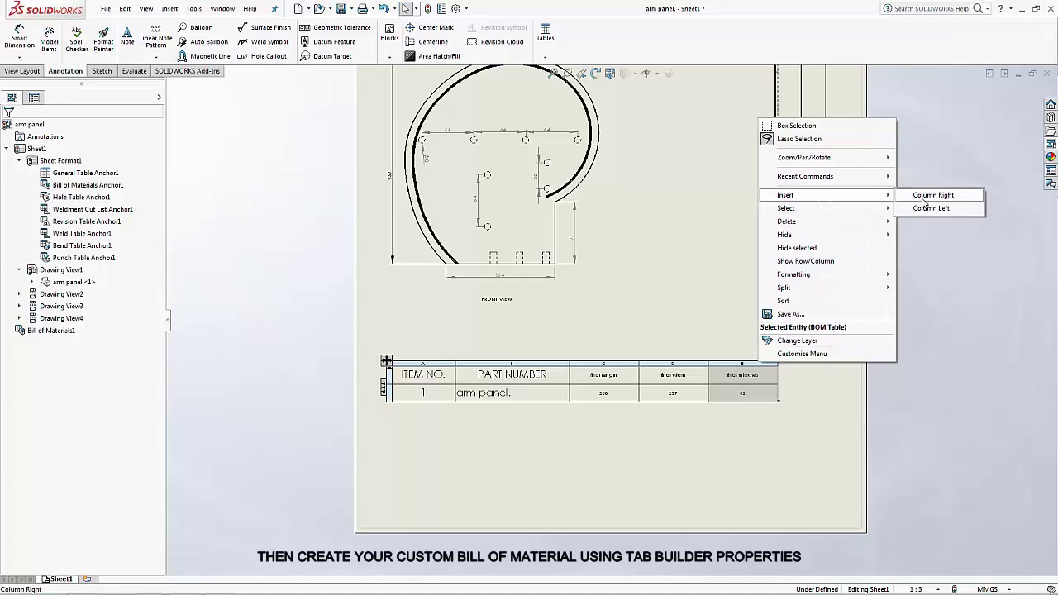
{"action": "left_click", "coordinate": [923, 199]}
{"action": "left_click", "coordinate": [851, 351]}
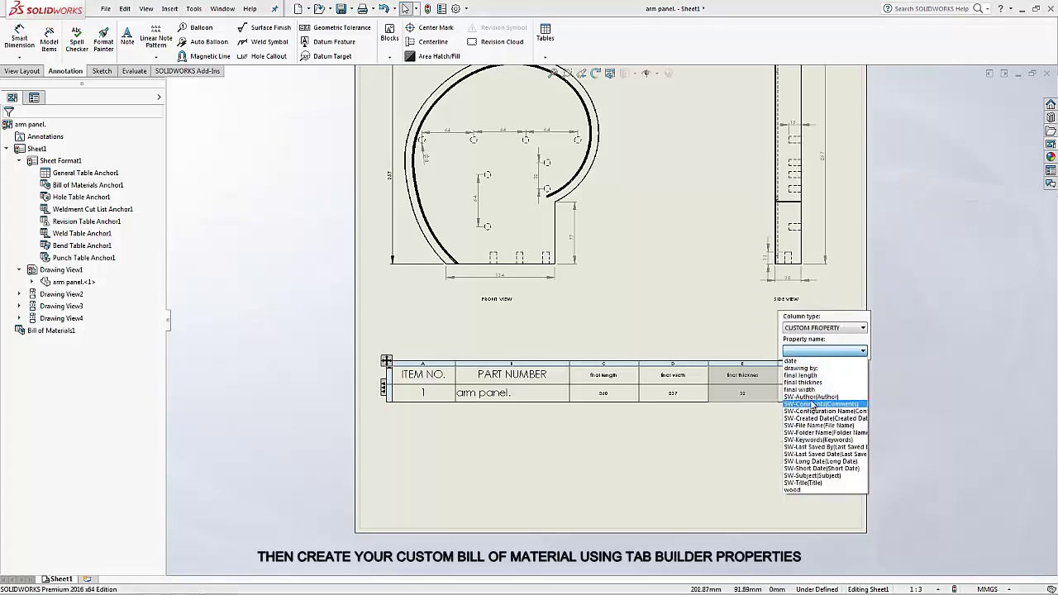
{"action": "left_click", "coordinate": [810, 489]}
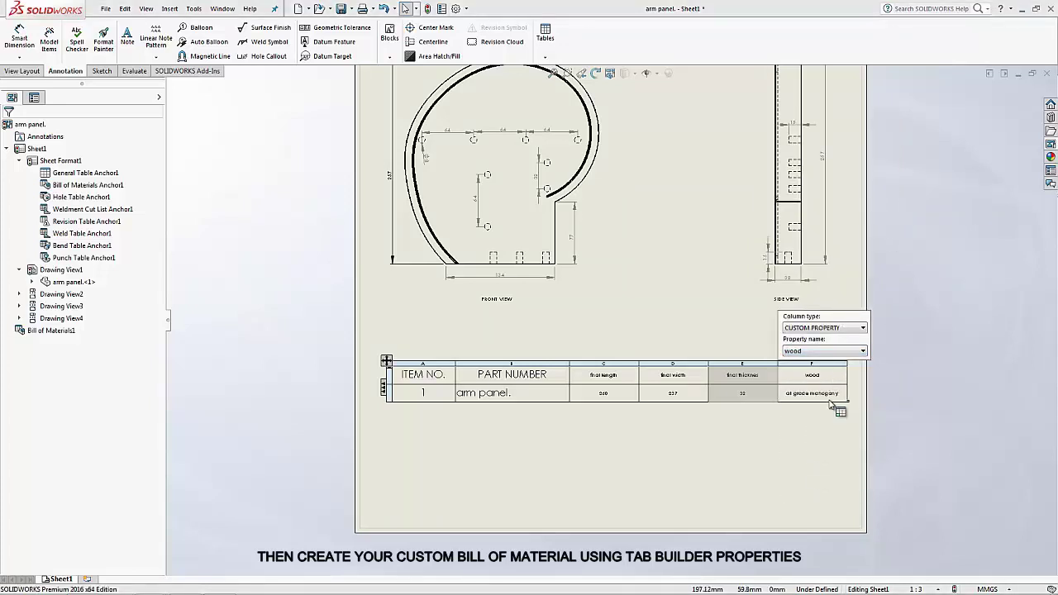
{"action": "left_click", "coordinate": [671, 444]}
Step: Set the arm panel. part-number cell text to font size 6
{"action": "scroll", "coordinate": [520, 389], "scroll_direction": "down", "scroll_amount": 2}
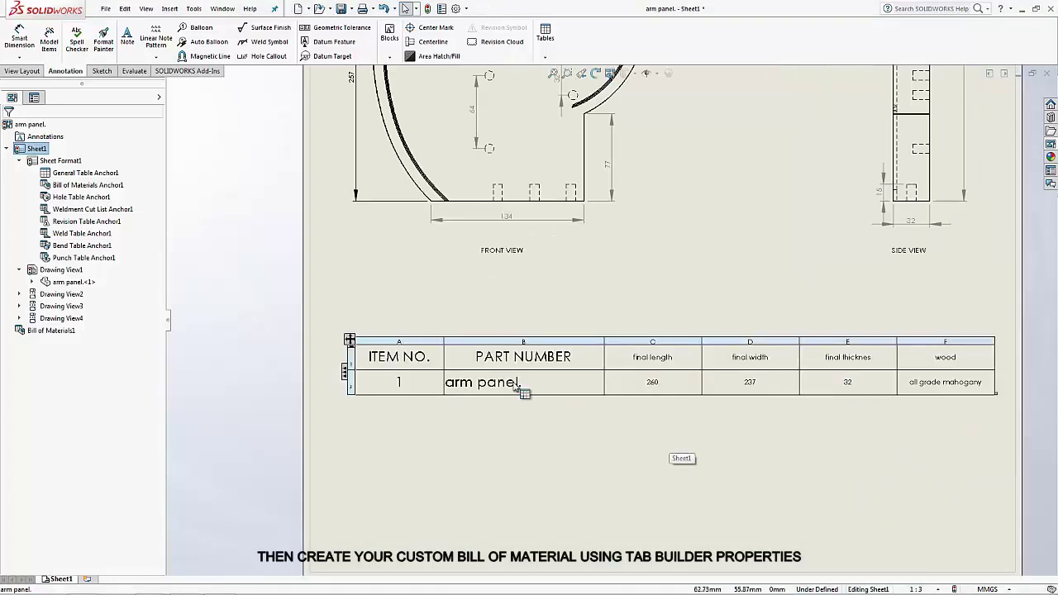
{"action": "scroll", "coordinate": [523, 381], "scroll_direction": "down", "scroll_amount": 2}
{"action": "double_click", "coordinate": [519, 377]}
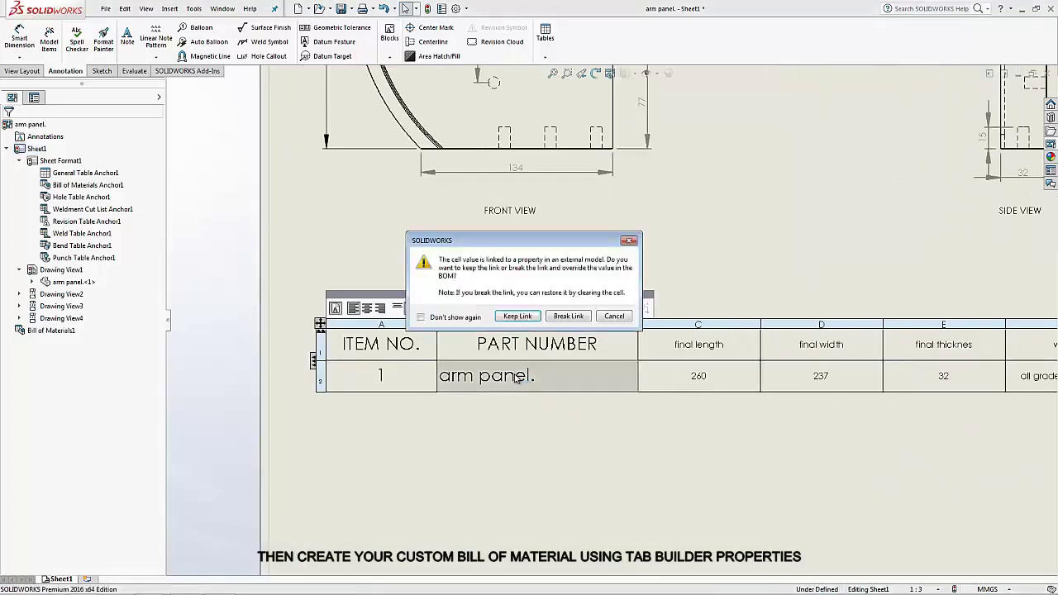
{"action": "left_click", "coordinate": [534, 318]}
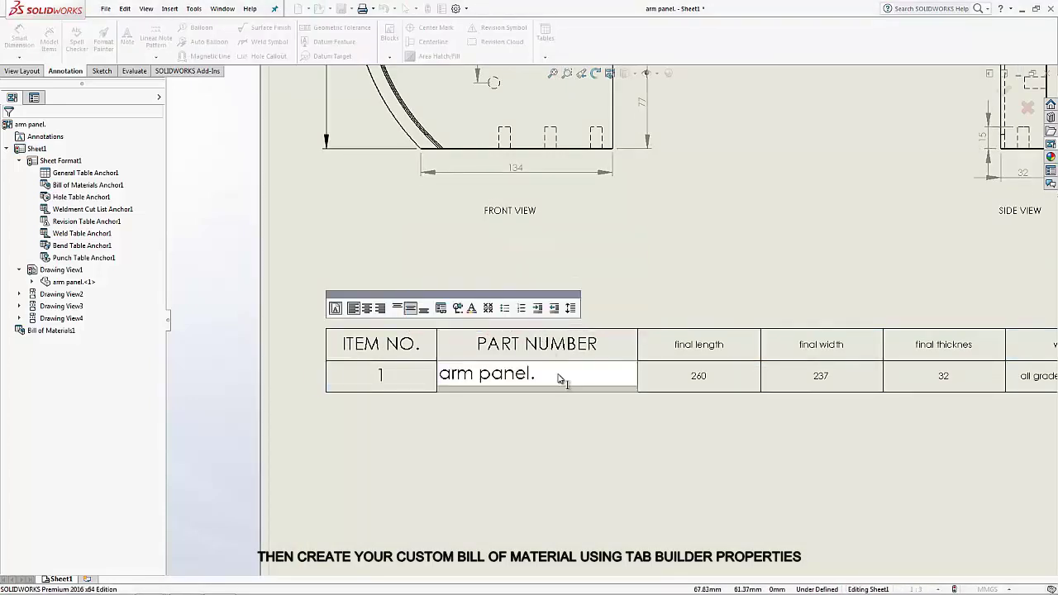
{"action": "left_click_drag", "start_coordinate": [558, 378], "coordinate": [407, 381]}
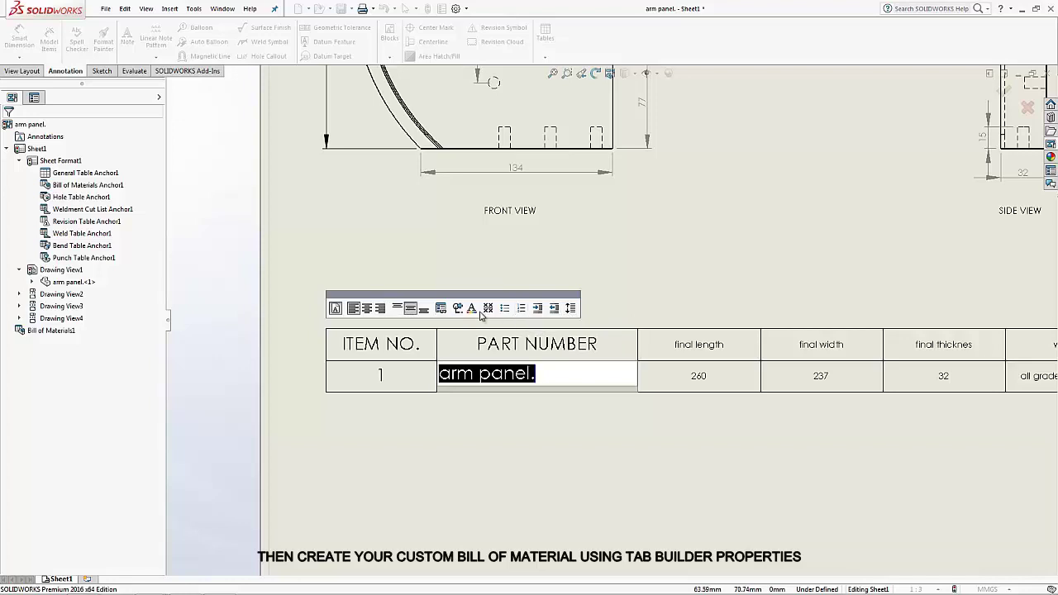
{"action": "left_click", "coordinate": [334, 308]}
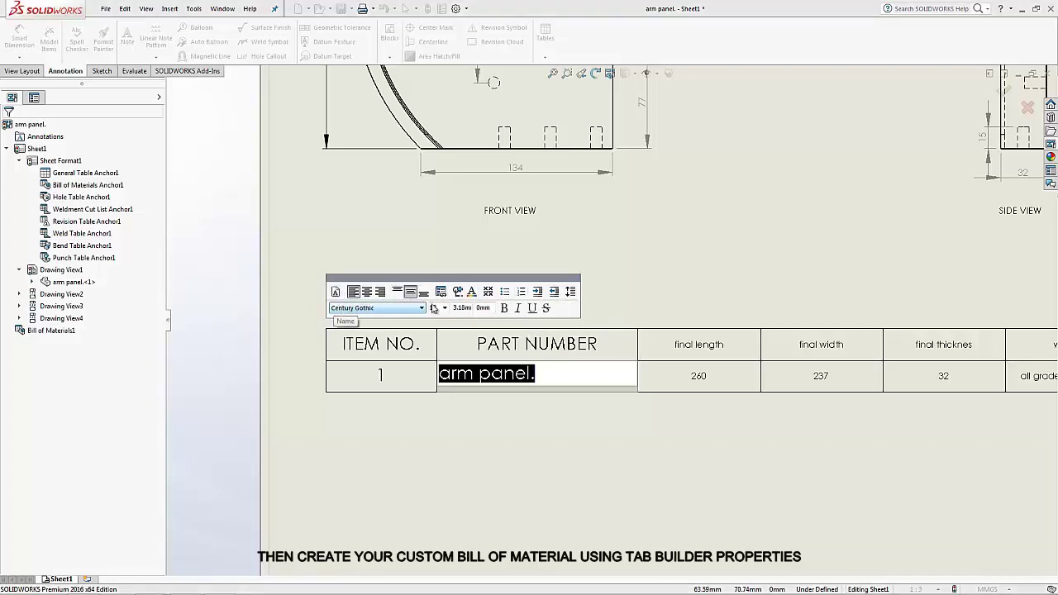
{"action": "left_click", "coordinate": [444, 308]}
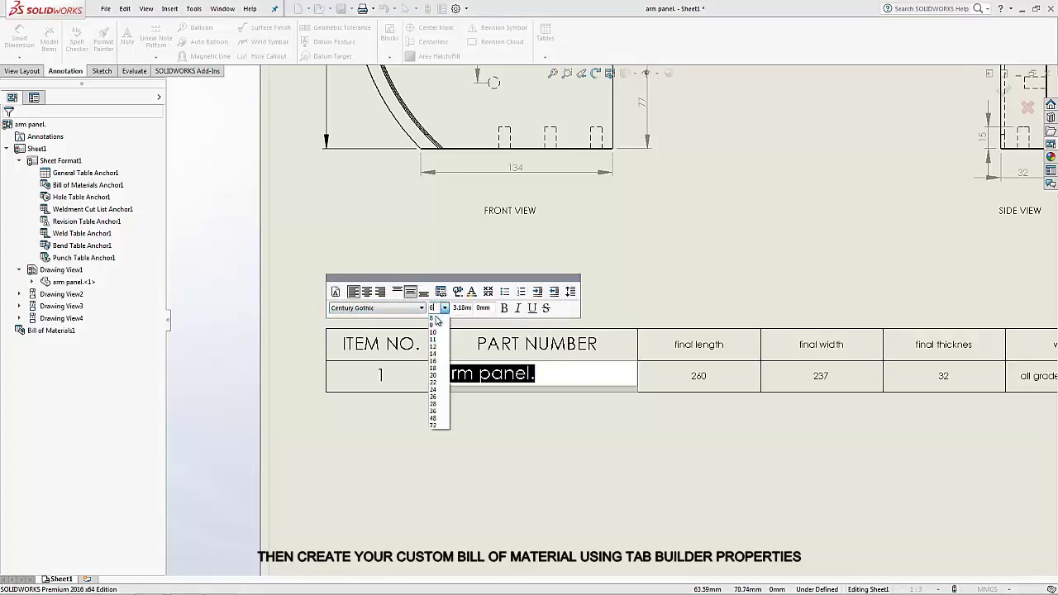
{"action": "left_click", "coordinate": [436, 319]}
{"action": "left_click", "coordinate": [503, 347]}
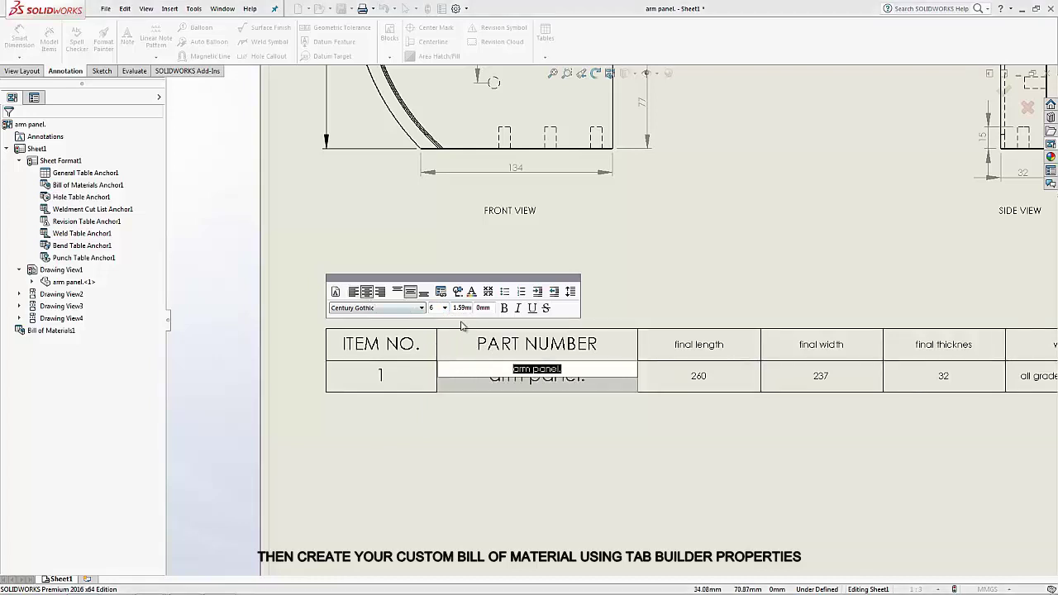
Step: Set the PART NUMBER and ITEM NO. header text to font size 6
{"action": "double_click", "coordinate": [506, 346]}
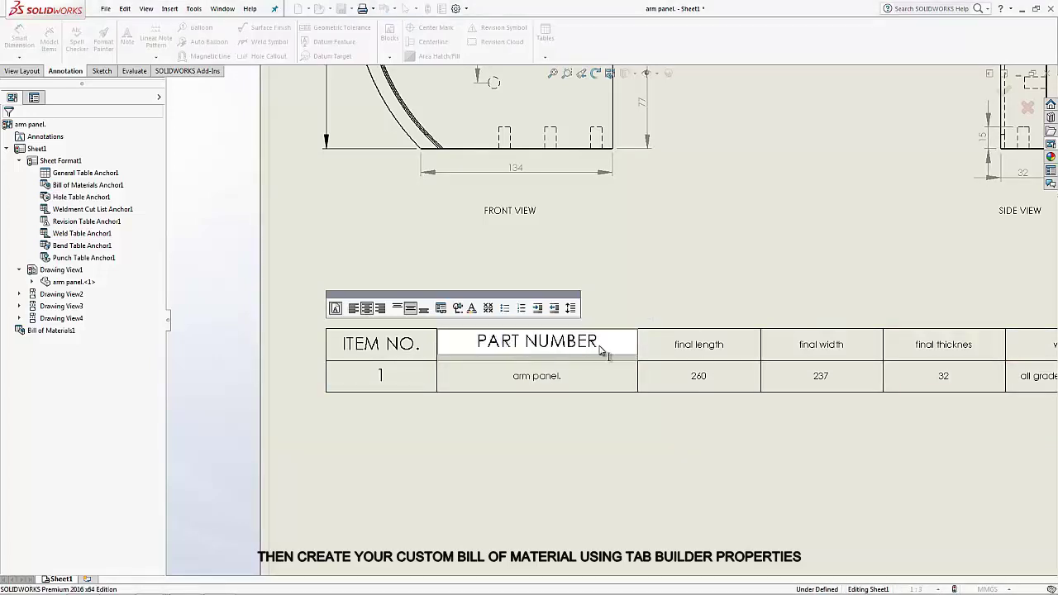
{"action": "left_click_drag", "start_coordinate": [603, 348], "coordinate": [408, 341]}
{"action": "left_click", "coordinate": [336, 309]}
{"action": "left_click", "coordinate": [443, 308]}
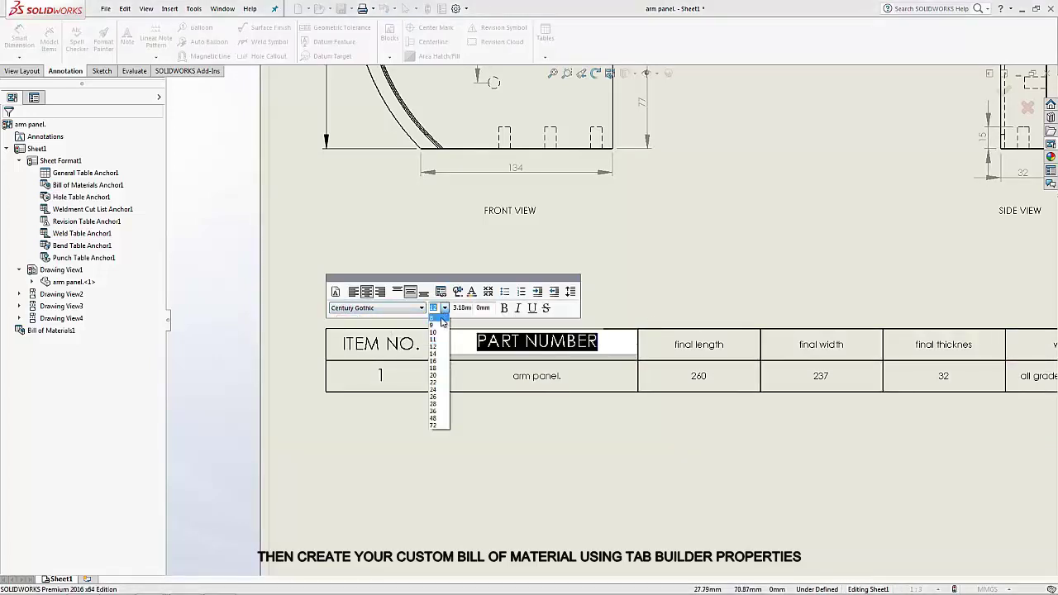
{"action": "type", "text": "6"}
{"action": "key", "text": "Return"}
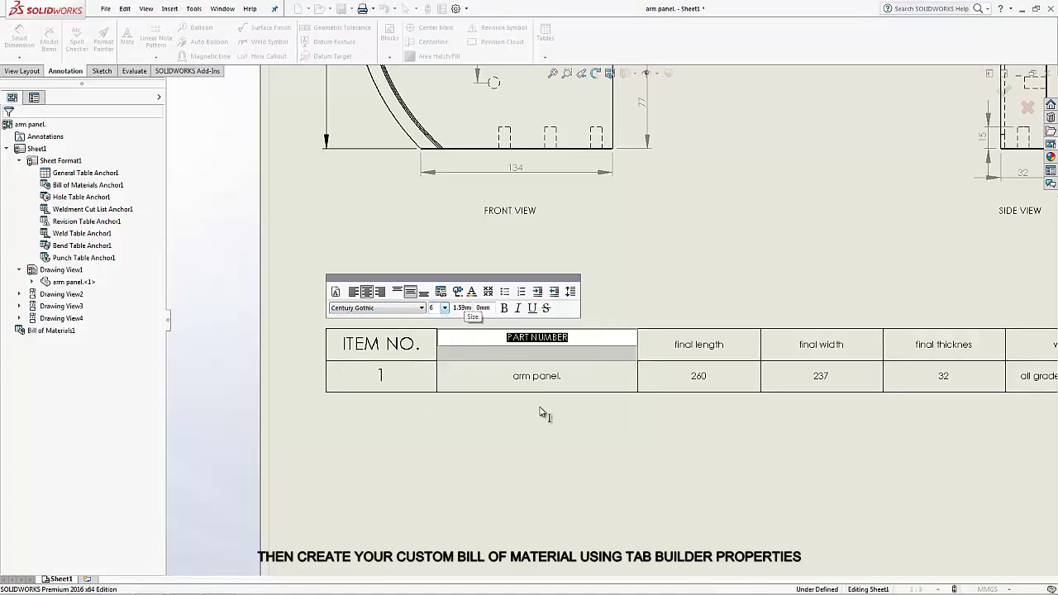
{"action": "left_click", "coordinate": [579, 456]}
{"action": "left_click", "coordinate": [402, 344]}
{"action": "double_click", "coordinate": [403, 347]}
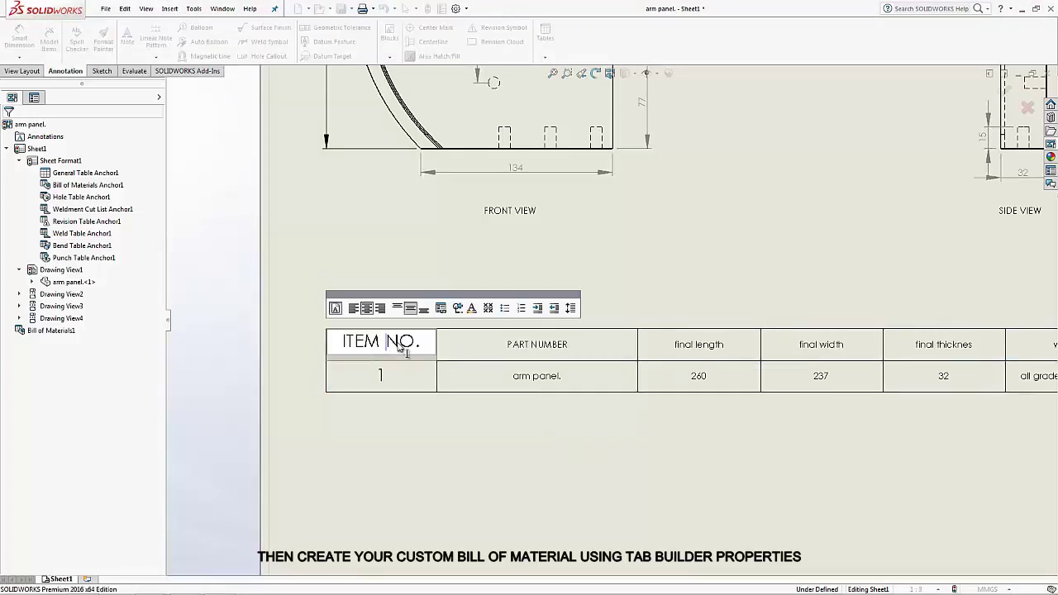
{"action": "left_click_drag", "start_coordinate": [426, 345], "coordinate": [334, 342]}
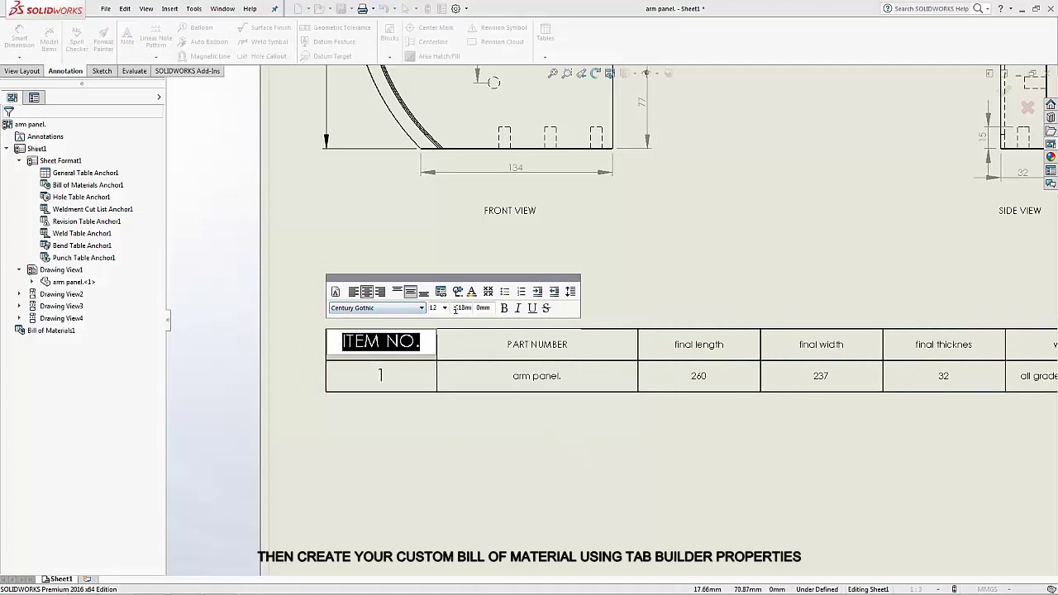
{"action": "left_click", "coordinate": [443, 308]}
{"action": "key", "text": "Return"}
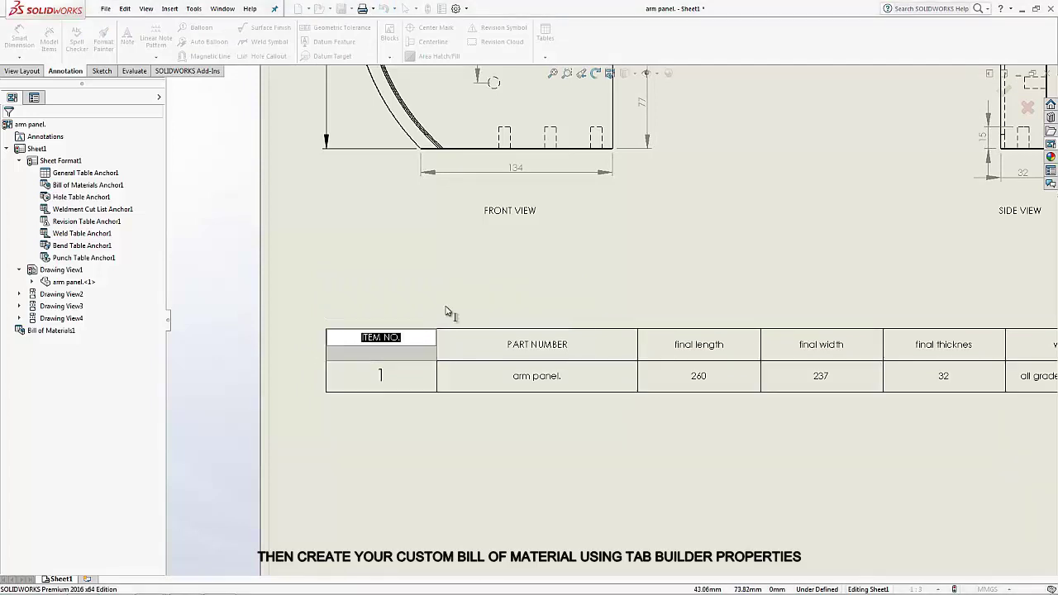
{"action": "left_click", "coordinate": [406, 260]}
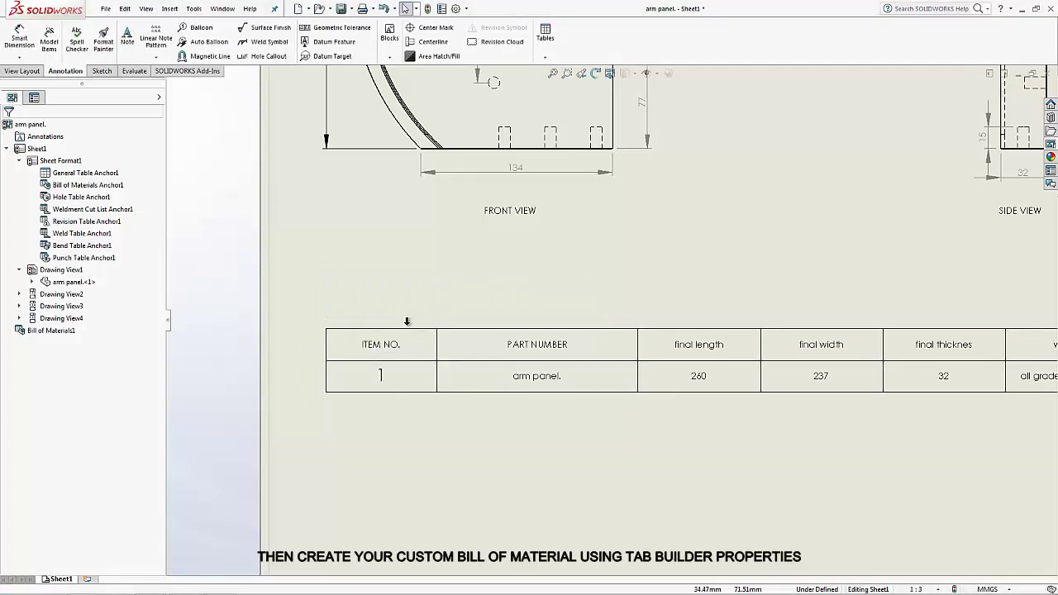
Step: Accept overriding the linked item number 1 cell so it can be edited
{"action": "double_click", "coordinate": [386, 379]}
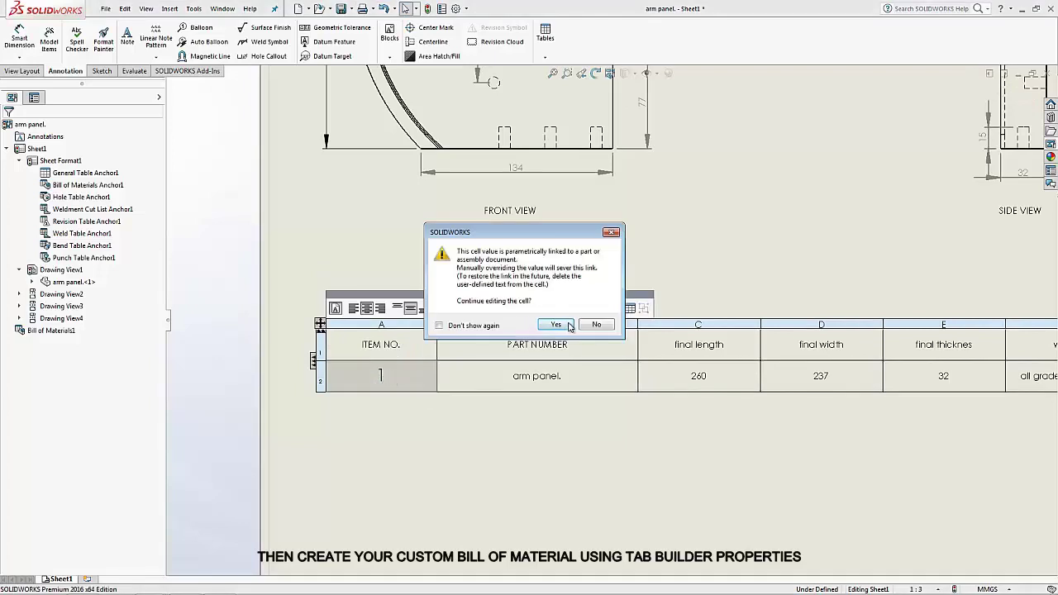
{"action": "left_click", "coordinate": [595, 324]}
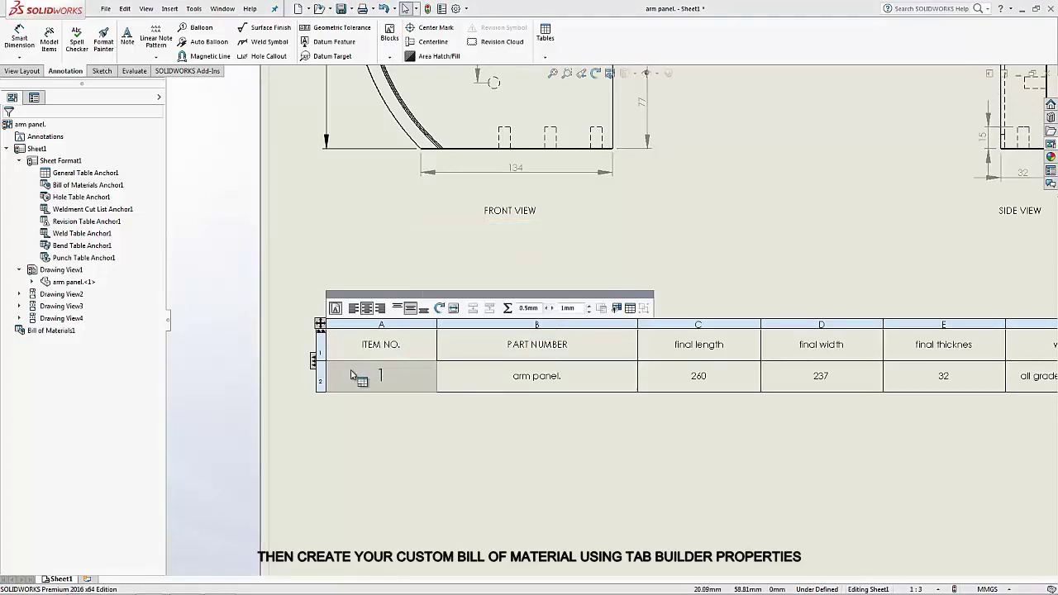
{"action": "double_click", "coordinate": [386, 378]}
{"action": "left_click", "coordinate": [555, 325]}
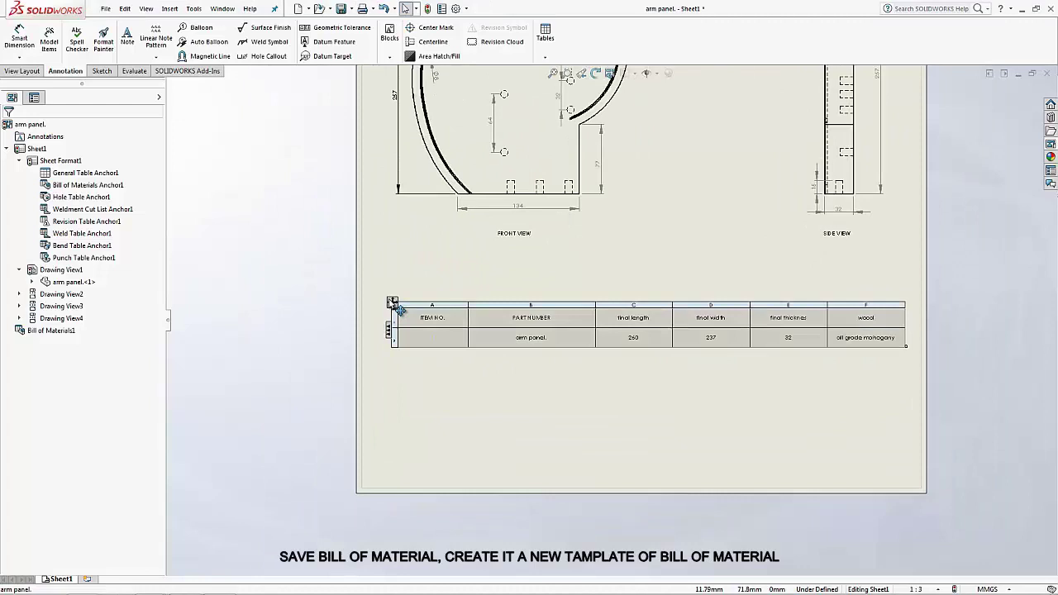
Step: Save the BOM as the table template CUSTOM BILL OF MATERIAL (*.sldbomtbt)
{"action": "left_click_drag", "start_coordinate": [392, 303], "coordinate": [386, 320]}
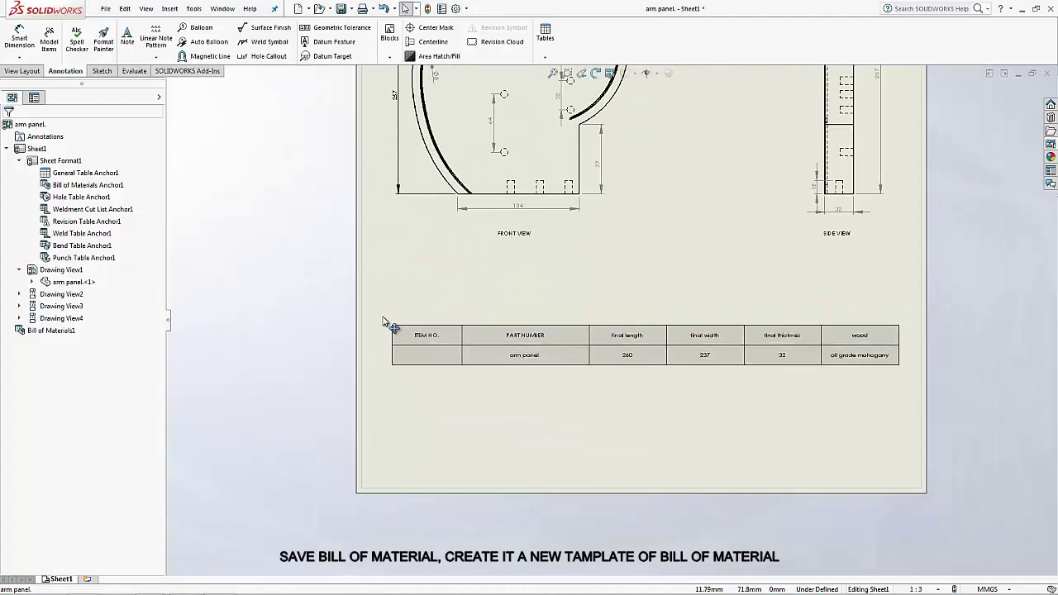
{"action": "right_click", "coordinate": [388, 323]}
{"action": "mouse_move", "coordinate": [416, 424]}
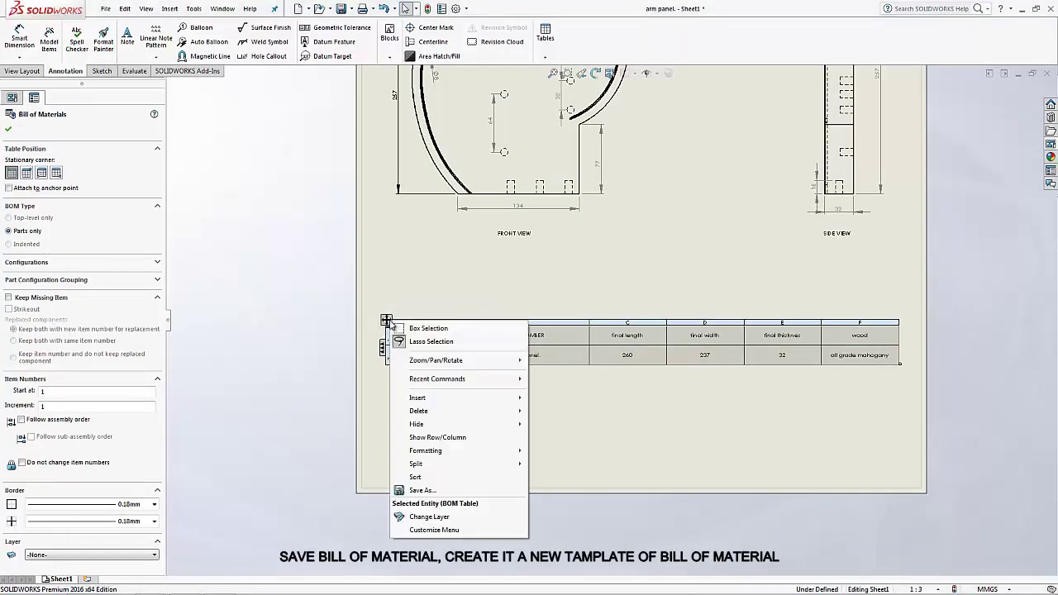
{"action": "left_click", "coordinate": [436, 490]}
{"action": "type", "text": "CUSTOM BILL OF MATERIAL"}
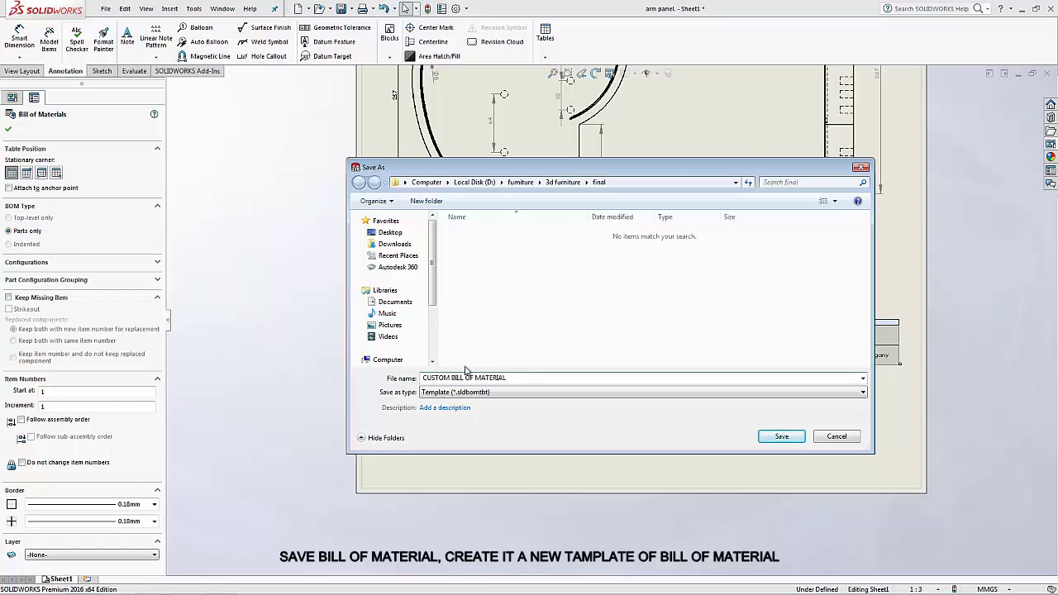
{"action": "key", "text": "Return"}
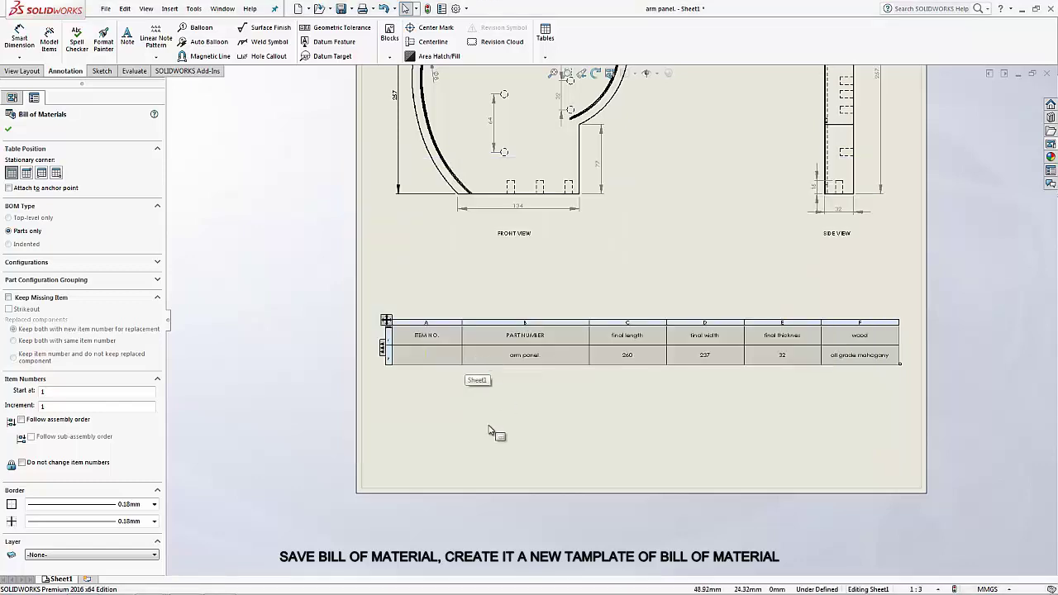
{"action": "left_click", "coordinate": [494, 431]}
{"action": "scroll", "coordinate": [798, 248], "scroll_direction": "up", "scroll_amount": 3}
Step: Start saving the sheet format, replacing 'a4 - iso' with a name beginning 'CUS'
{"action": "left_click", "coordinate": [105, 8]}
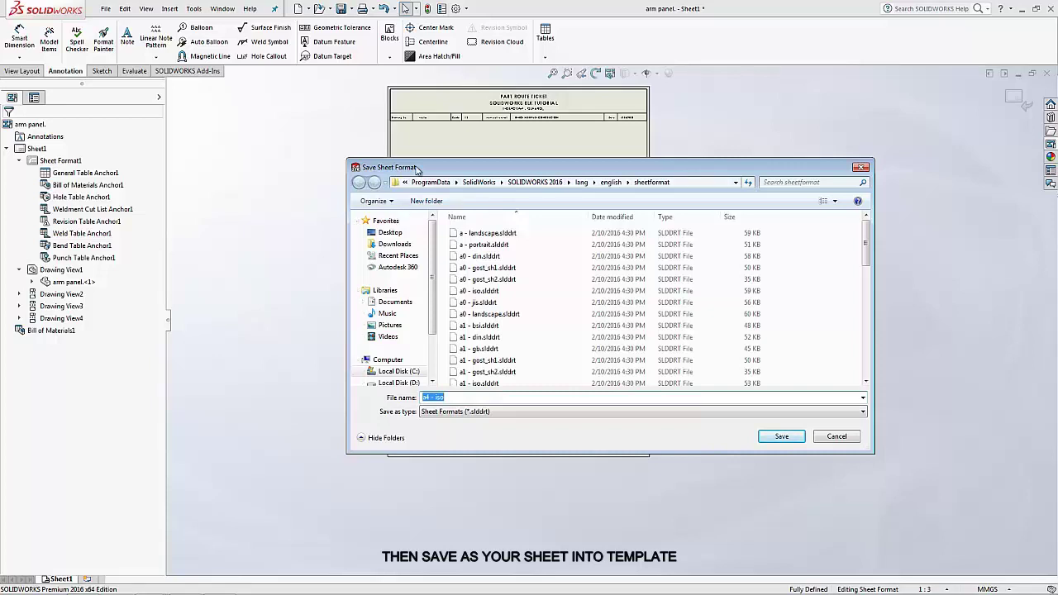
{"action": "type", "text": "CUSTOMM SHEET SOLIDWORKS BLK"}
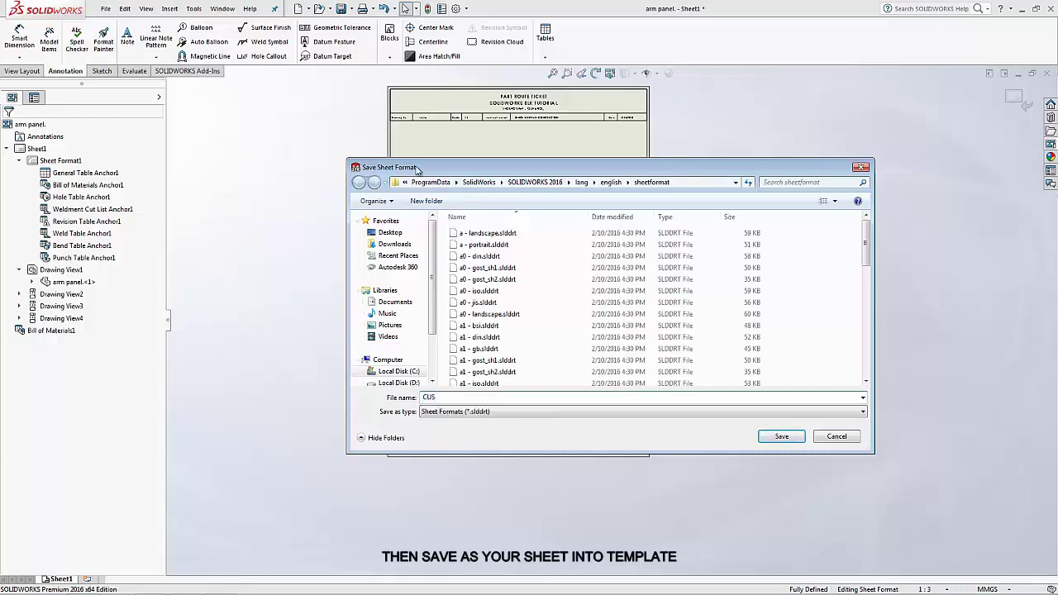
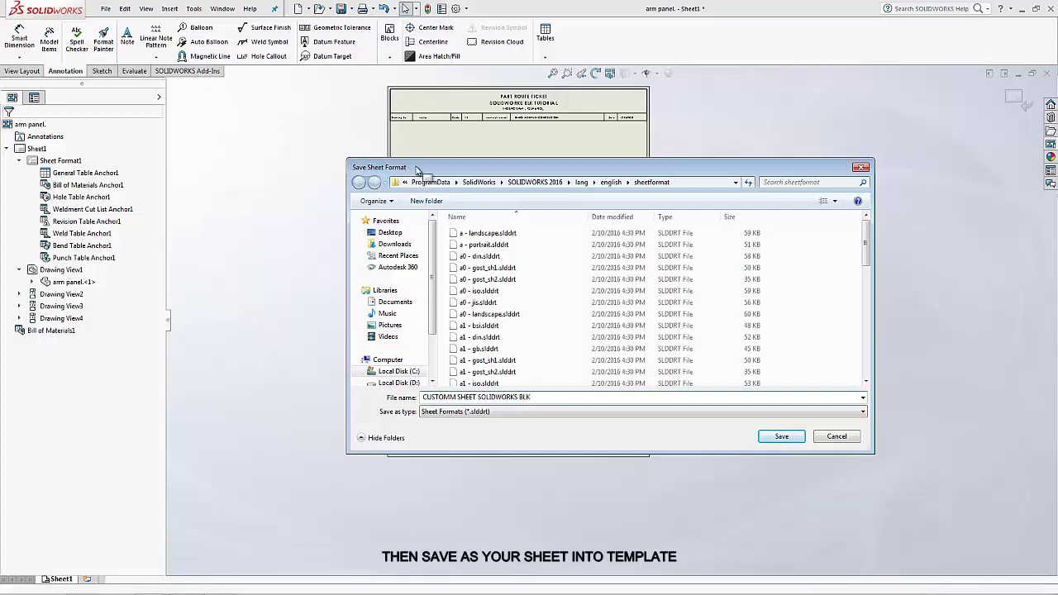
Step: Save the custom sheet format file, then save the drawing together with its part
{"action": "key", "text": "Return"}
{"action": "left_click", "coordinate": [350, 8]}
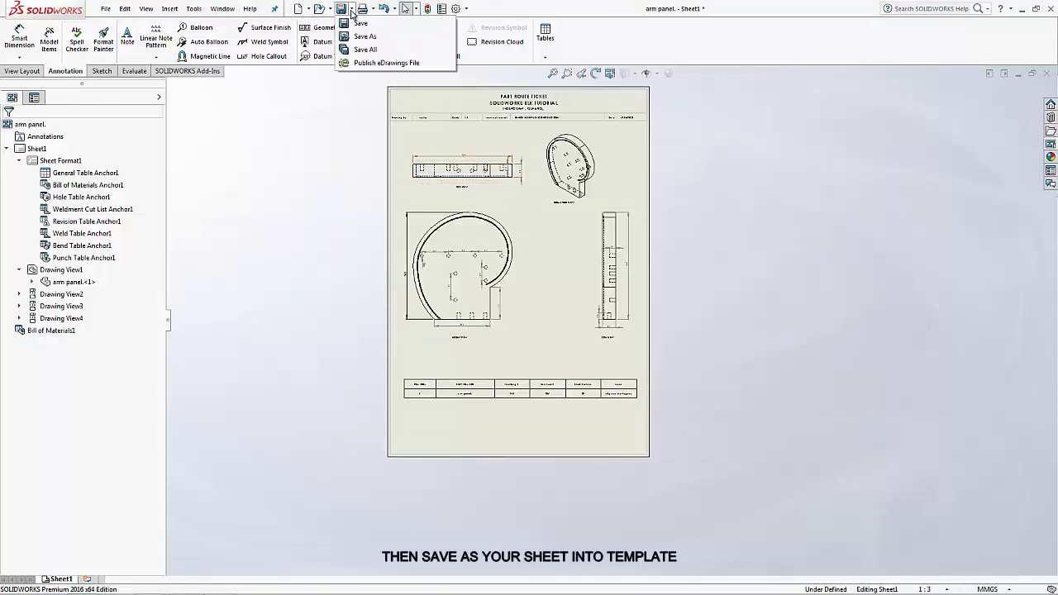
{"action": "left_click", "coordinate": [354, 20]}
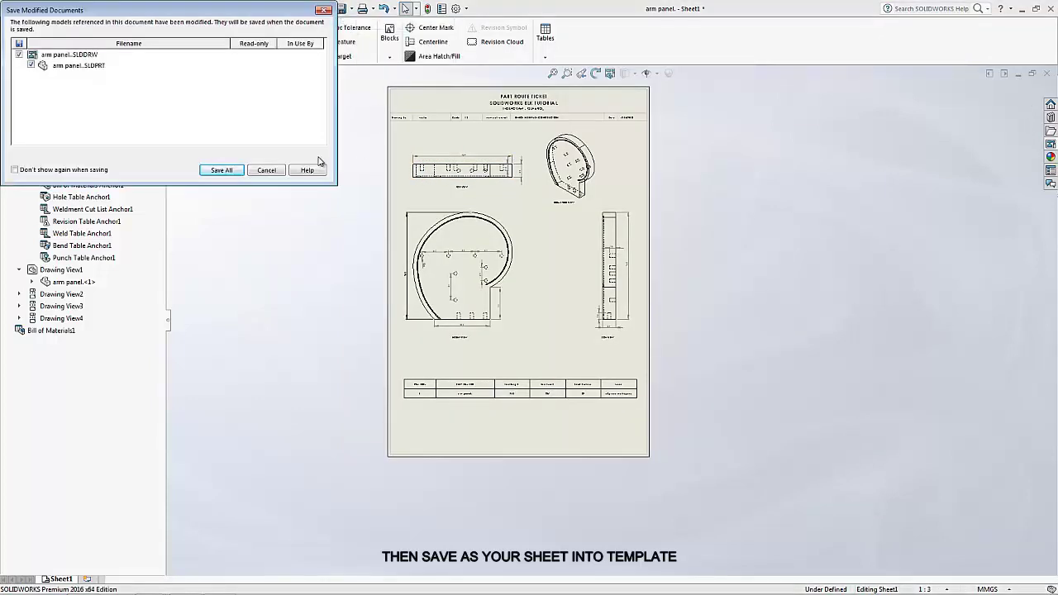
{"action": "left_click", "coordinate": [229, 170]}
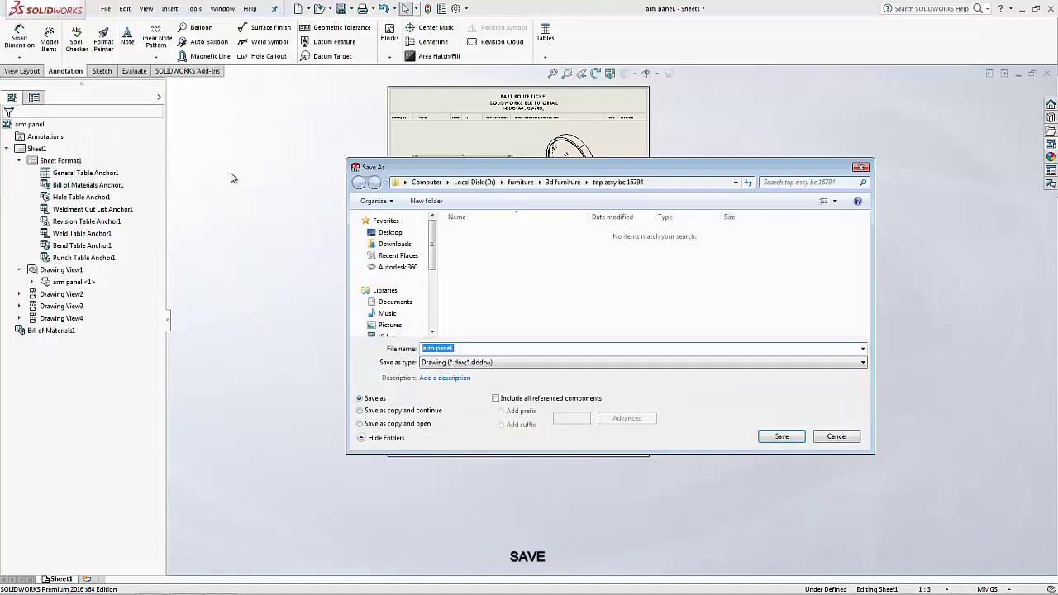
Step: Create a DRAWING folder under 3d furniture\final and save the drawing there as BENCH
{"action": "left_click", "coordinate": [552, 183]}
{"action": "double_click", "coordinate": [468, 257]}
{"action": "type", "text": "DRAWING"}
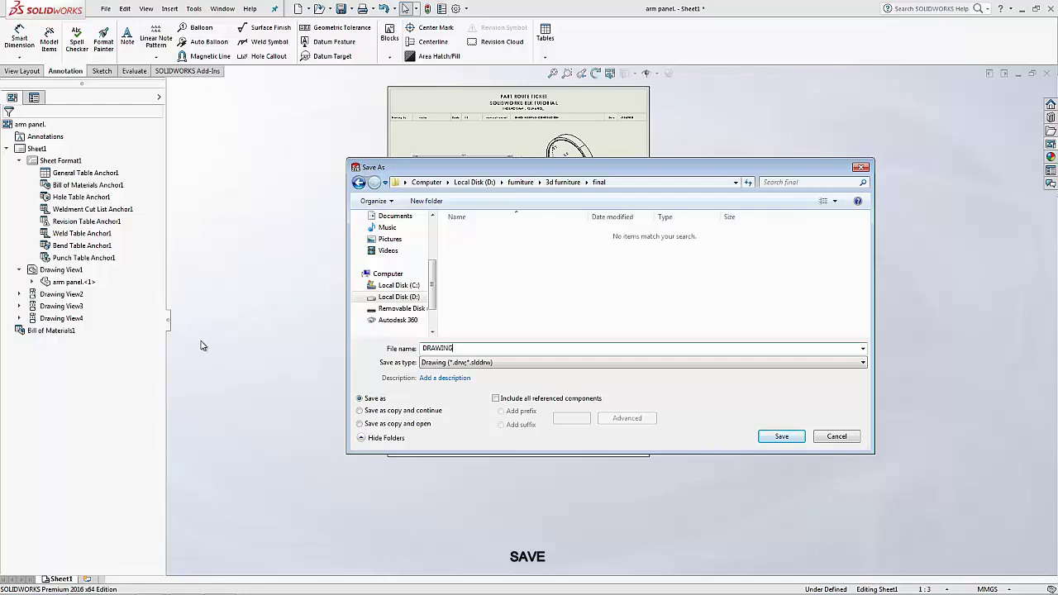
{"action": "right_click", "coordinate": [495, 271]}
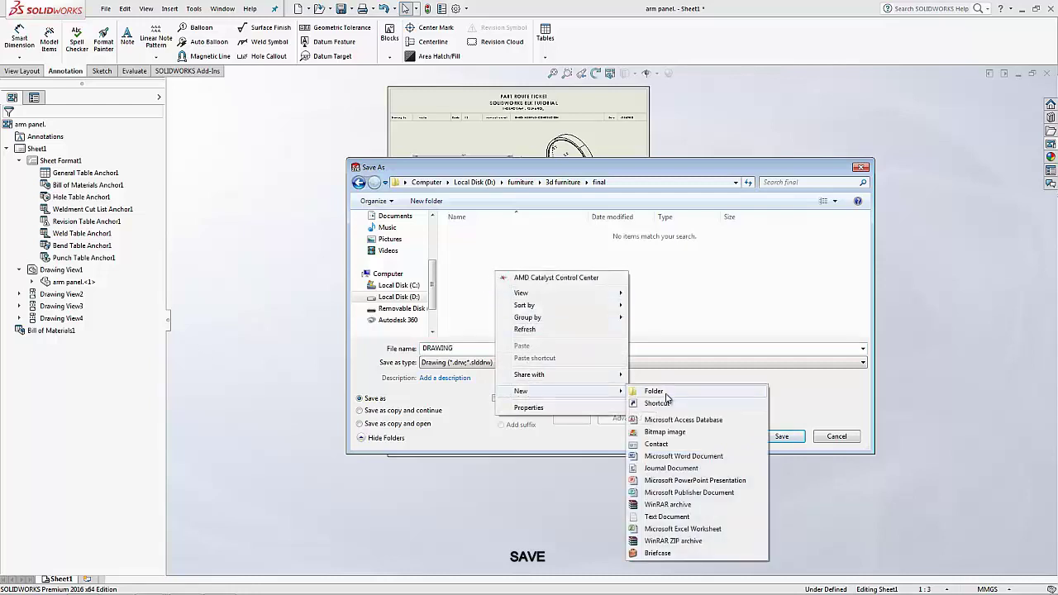
{"action": "left_click", "coordinate": [666, 395]}
{"action": "type", "text": "DRAWING"}
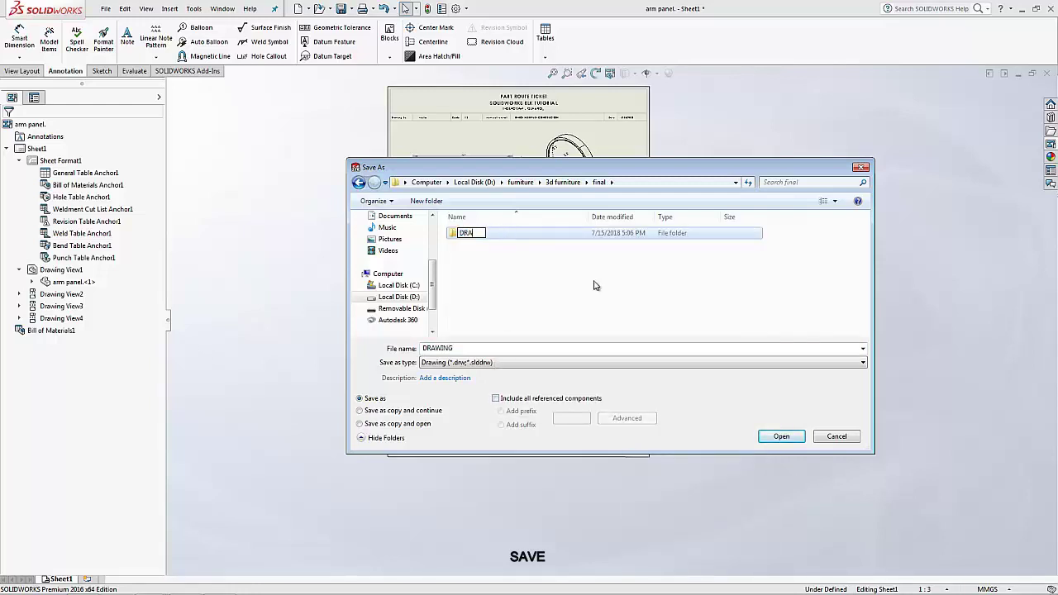
{"action": "left_click", "coordinate": [457, 348]}
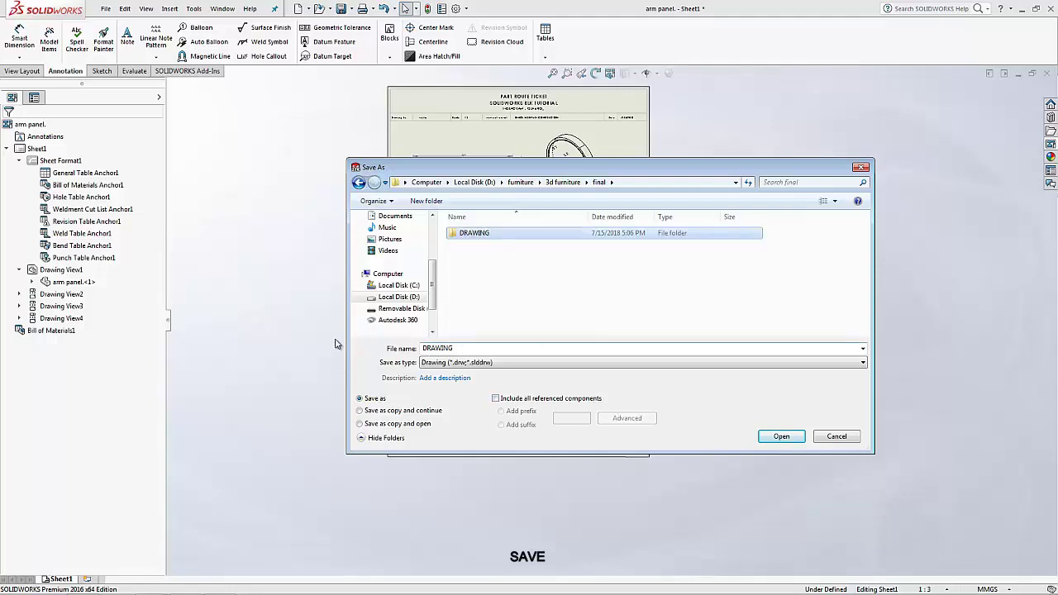
{"action": "double_click", "coordinate": [478, 234]}
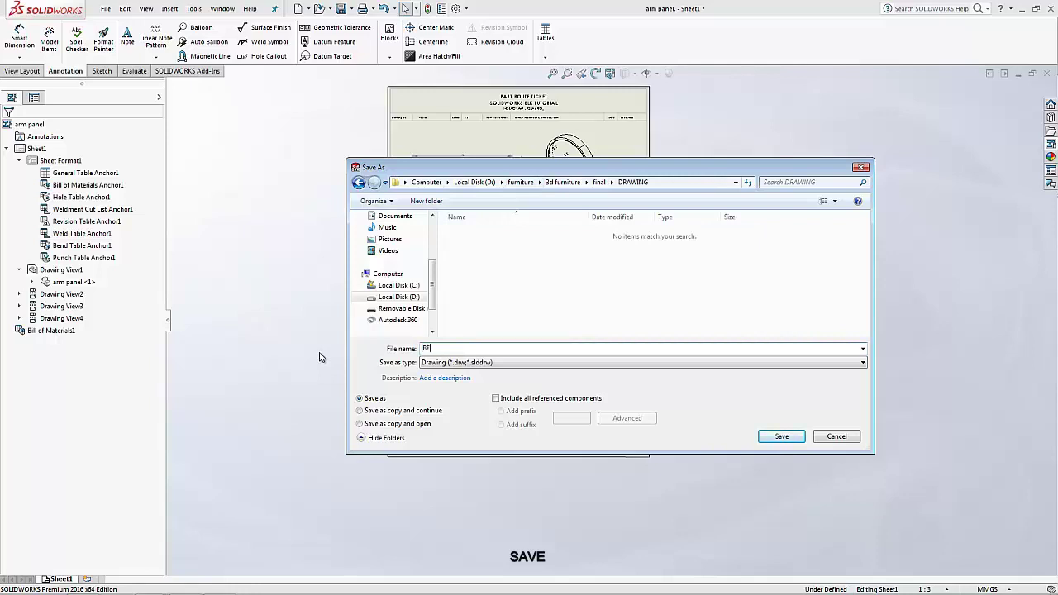
{"action": "left_click", "coordinate": [783, 435]}
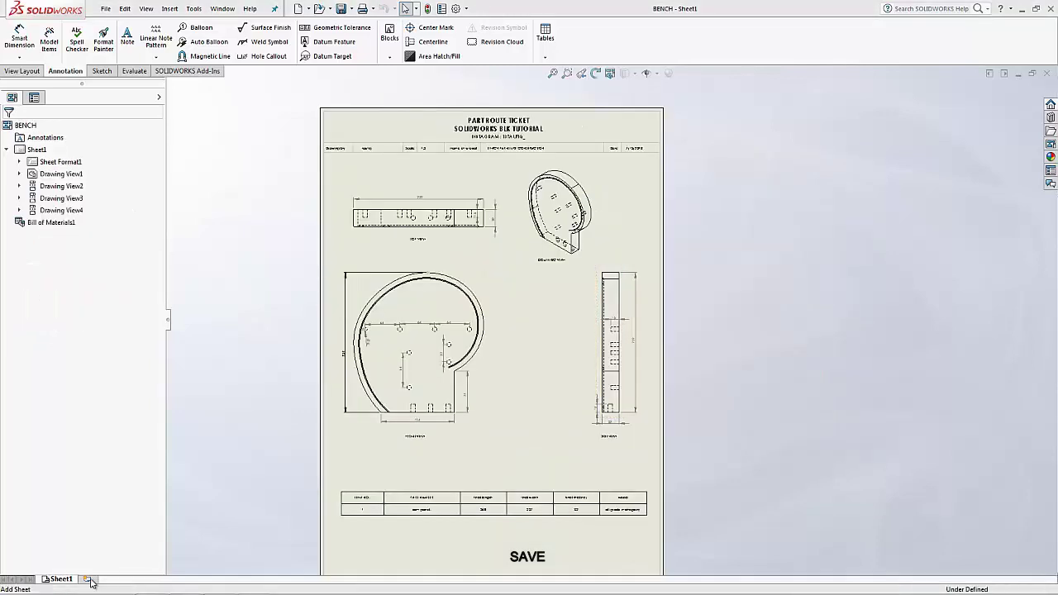
Step: Add Sheet2 and give it the custom CUSTOMM SHEET SOLIDWORKS BLK Part Route Ticket format
{"action": "left_click", "coordinate": [91, 582]}
{"action": "right_click", "coordinate": [38, 236]}
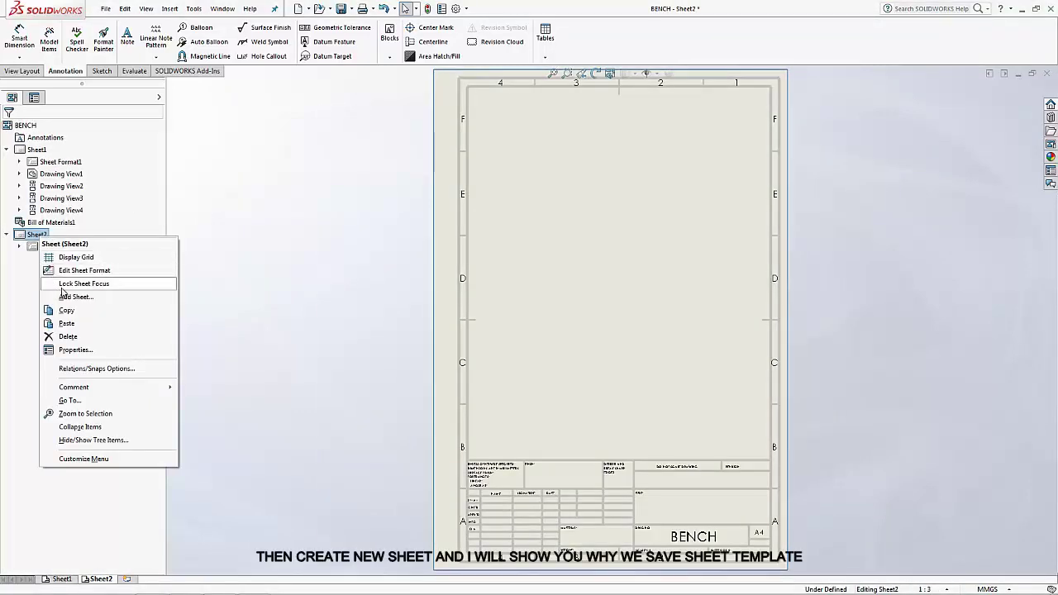
{"action": "left_click", "coordinate": [79, 350]}
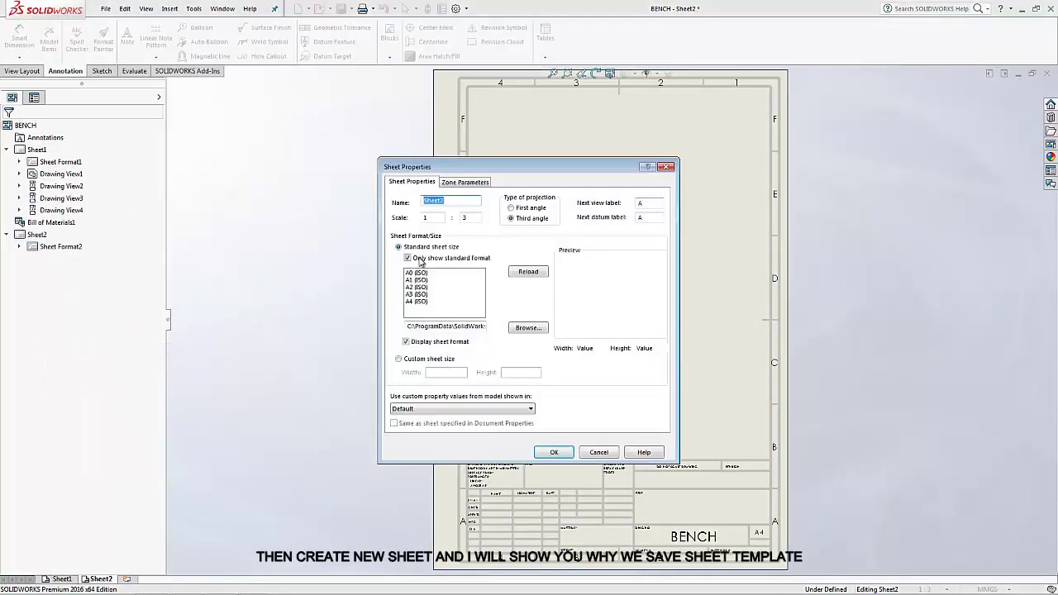
{"action": "left_click", "coordinate": [408, 258]}
{"action": "left_click_drag", "start_coordinate": [480, 285], "coordinate": [479, 314]}
{"action": "left_click", "coordinate": [459, 309]}
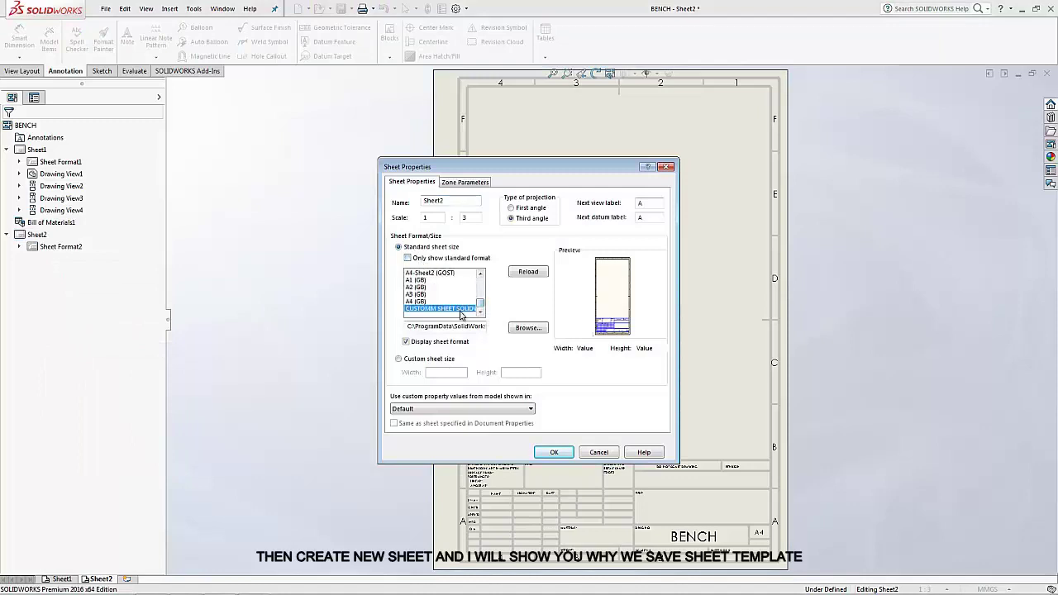
{"action": "left_click", "coordinate": [552, 452]}
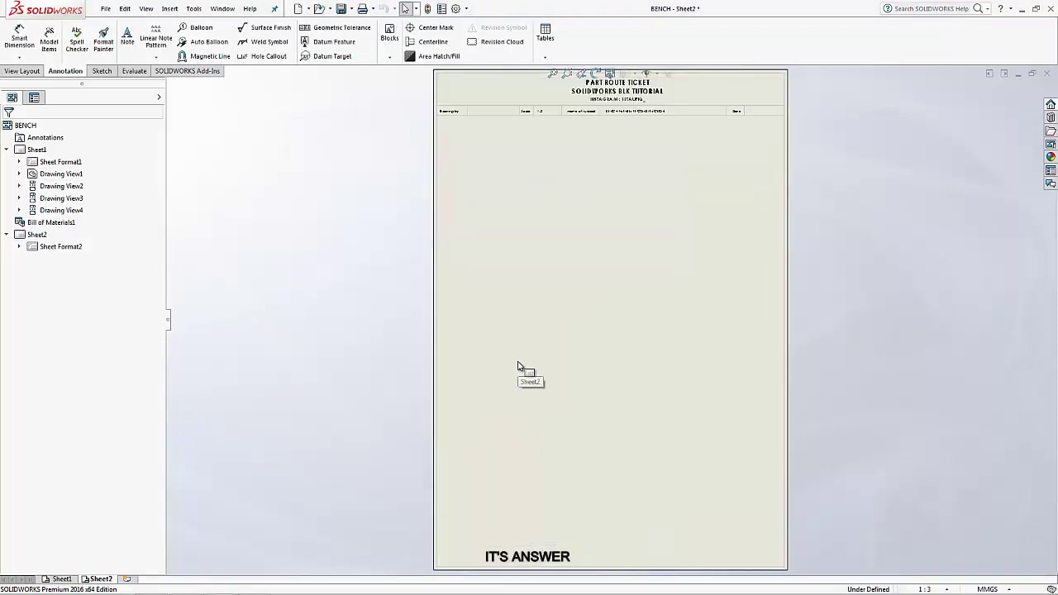
{"action": "scroll", "coordinate": [653, 108], "scroll_direction": "down", "scroll_amount": 3}
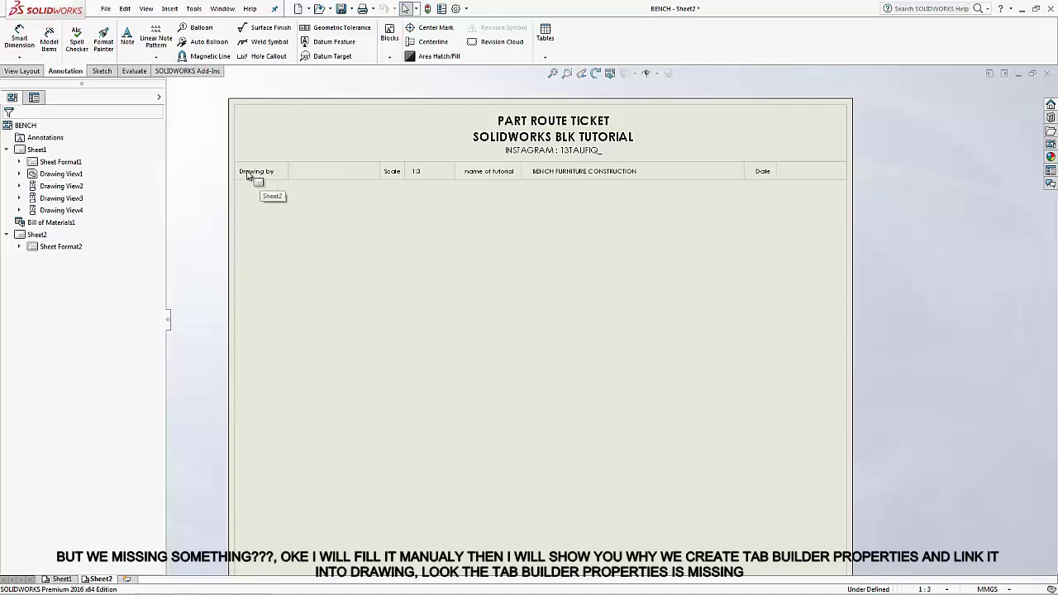
Step: Place a note in the Drawing by cell and try linking it to model or component properties
{"action": "left_click", "coordinate": [127, 41]}
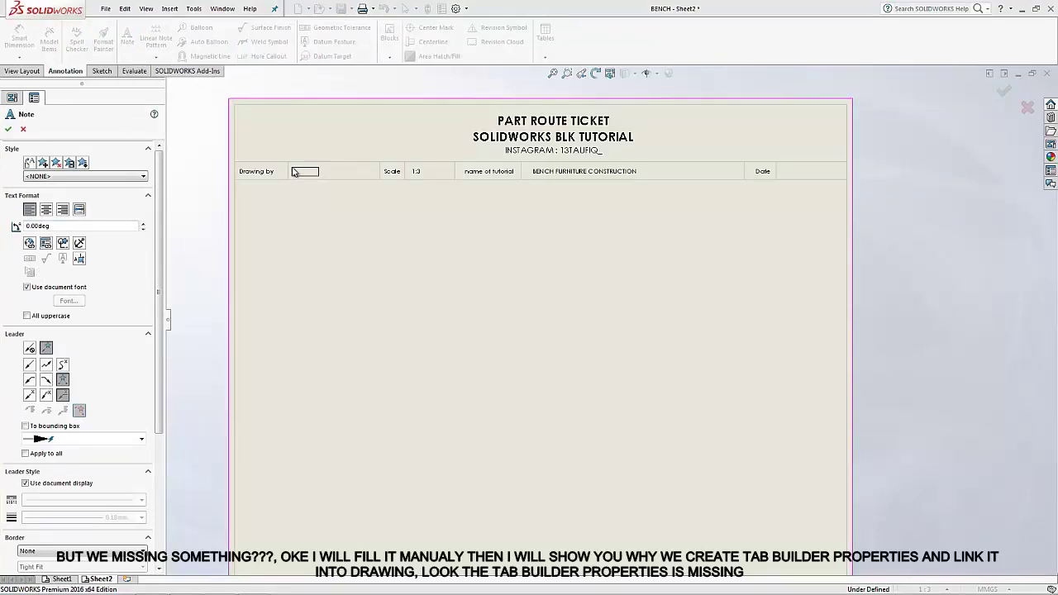
{"action": "left_click", "coordinate": [292, 171]}
{"action": "left_click", "coordinate": [46, 242]}
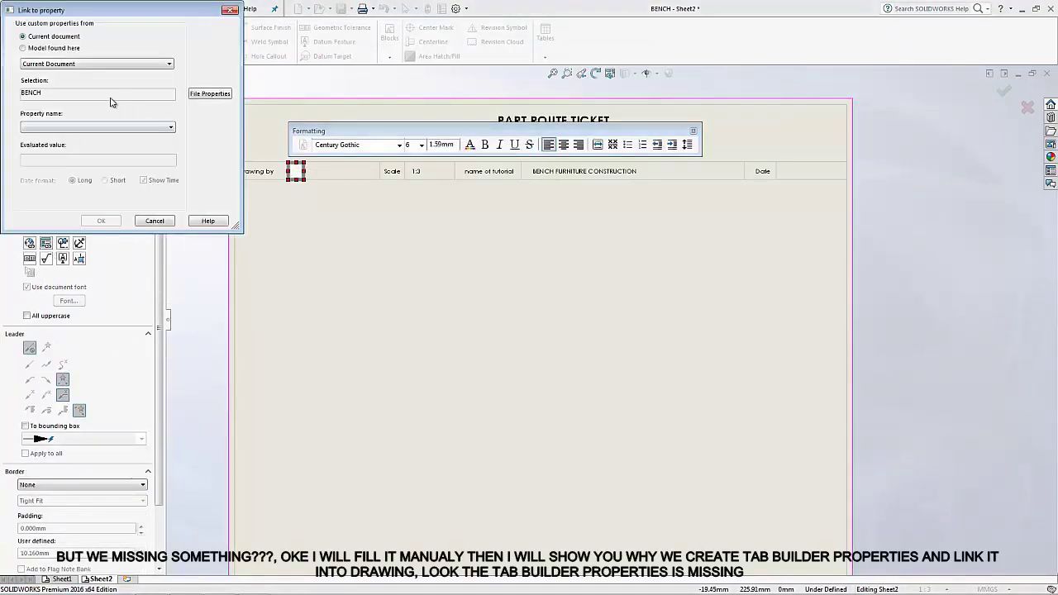
{"action": "left_click", "coordinate": [56, 50]}
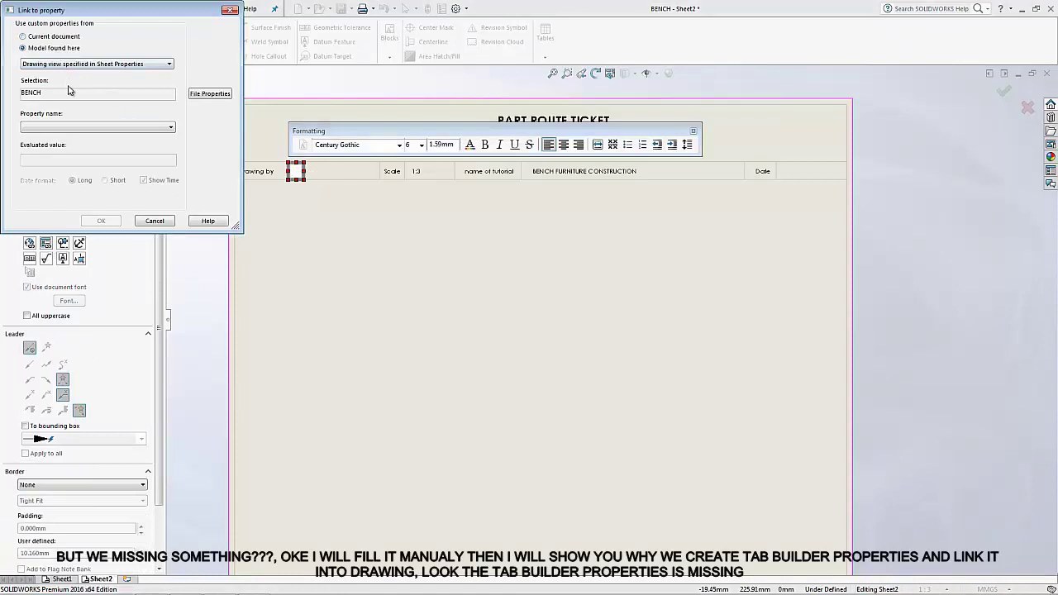
{"action": "left_click", "coordinate": [130, 127]}
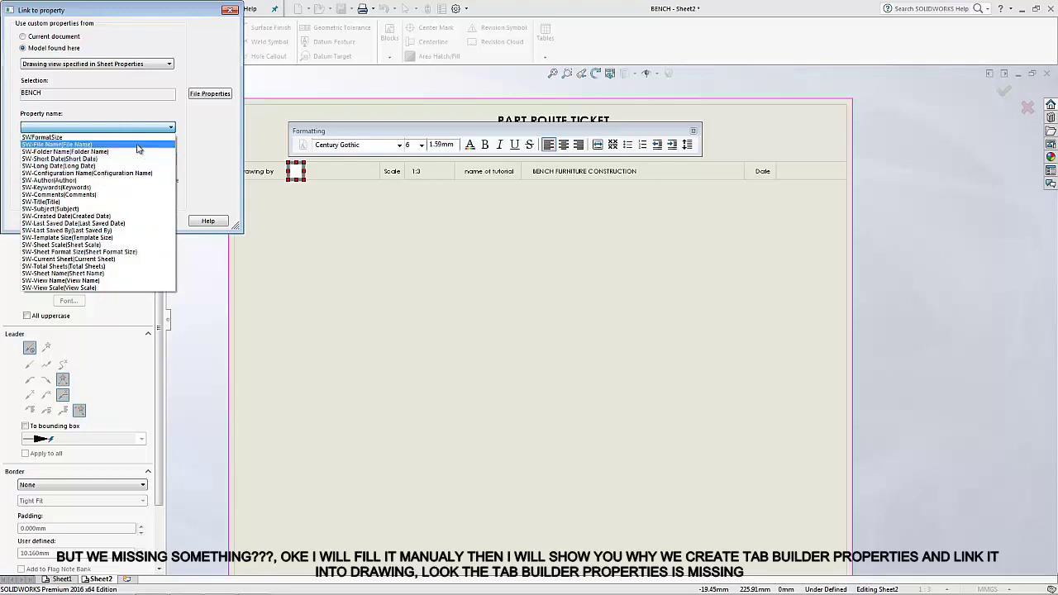
{"action": "left_click", "coordinate": [35, 45]}
{"action": "left_click", "coordinate": [55, 63]}
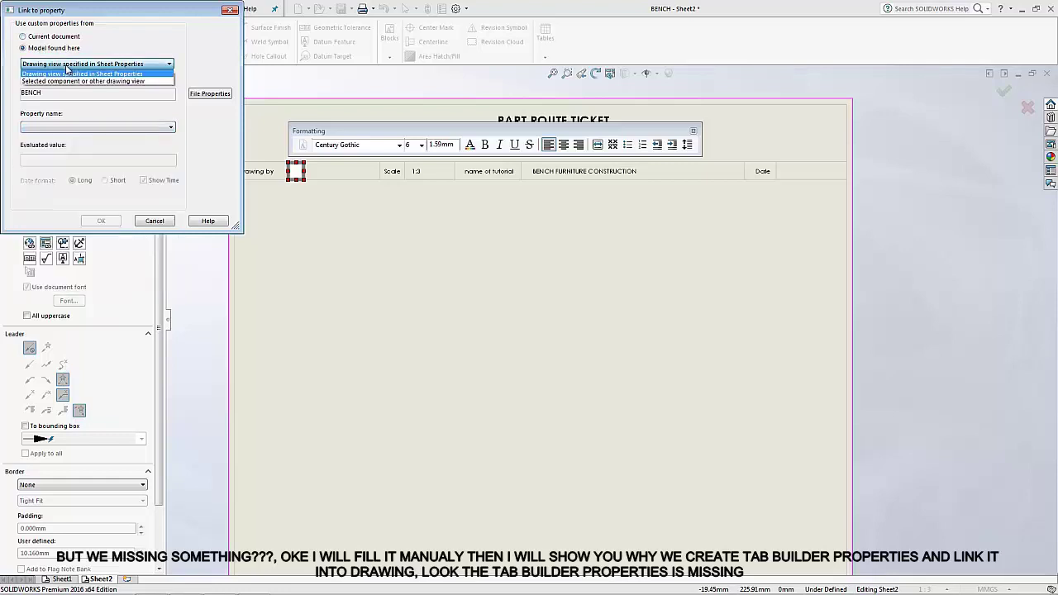
{"action": "left_click", "coordinate": [71, 81]}
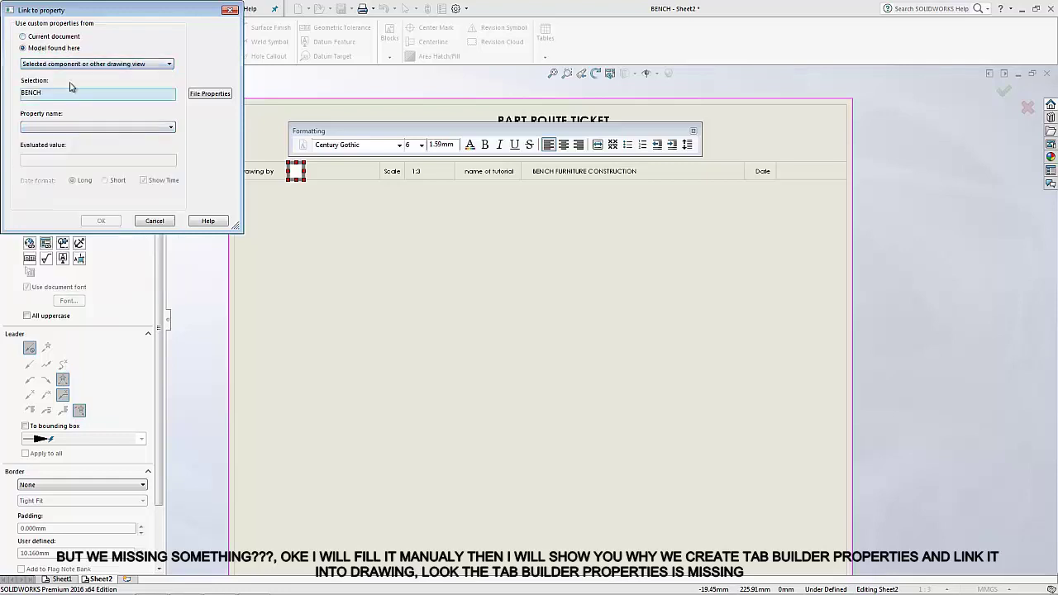
{"action": "left_click", "coordinate": [105, 128]}
{"action": "left_click", "coordinate": [103, 113]}
Step: Check the document properties and summary info, then type the drafter's initials as the Drawing by note
{"action": "left_click", "coordinate": [43, 37]}
{"action": "left_click", "coordinate": [91, 126]}
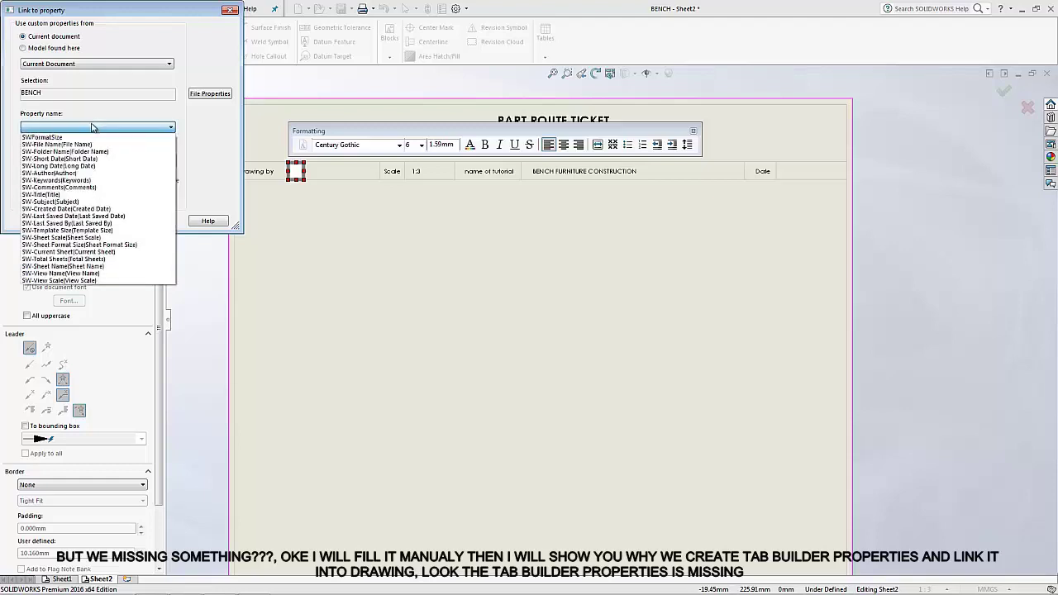
{"action": "left_click", "coordinate": [206, 100]}
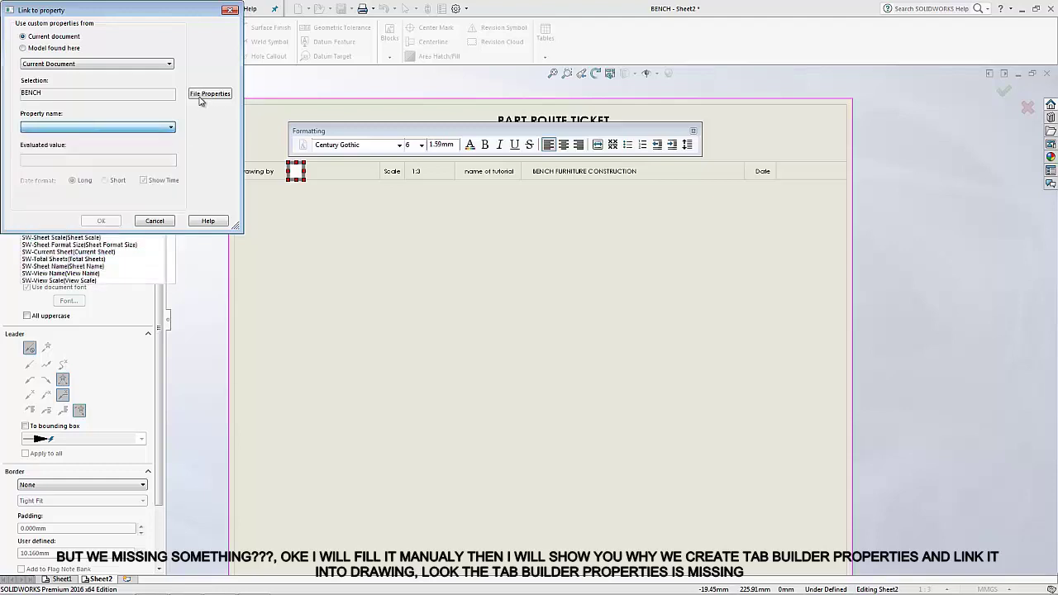
{"action": "left_click", "coordinate": [207, 95]}
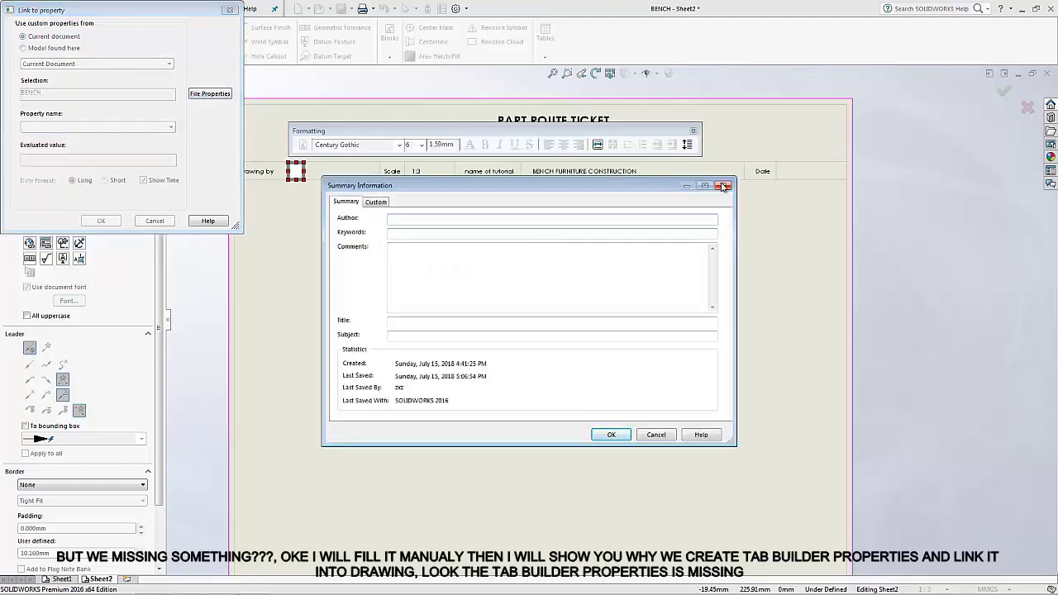
{"action": "left_click", "coordinate": [724, 185]}
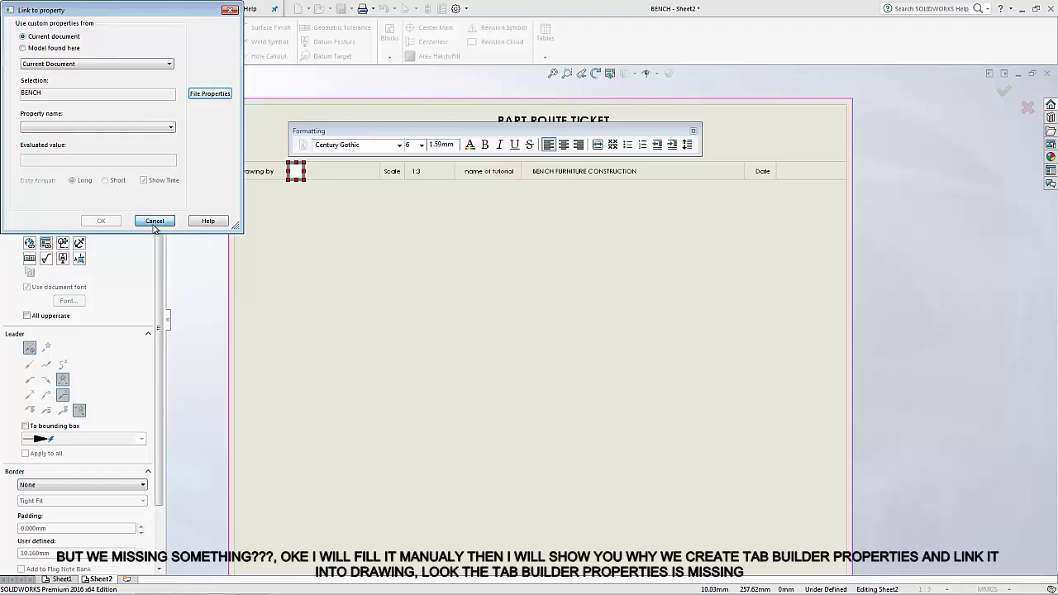
{"action": "left_click", "coordinate": [150, 222]}
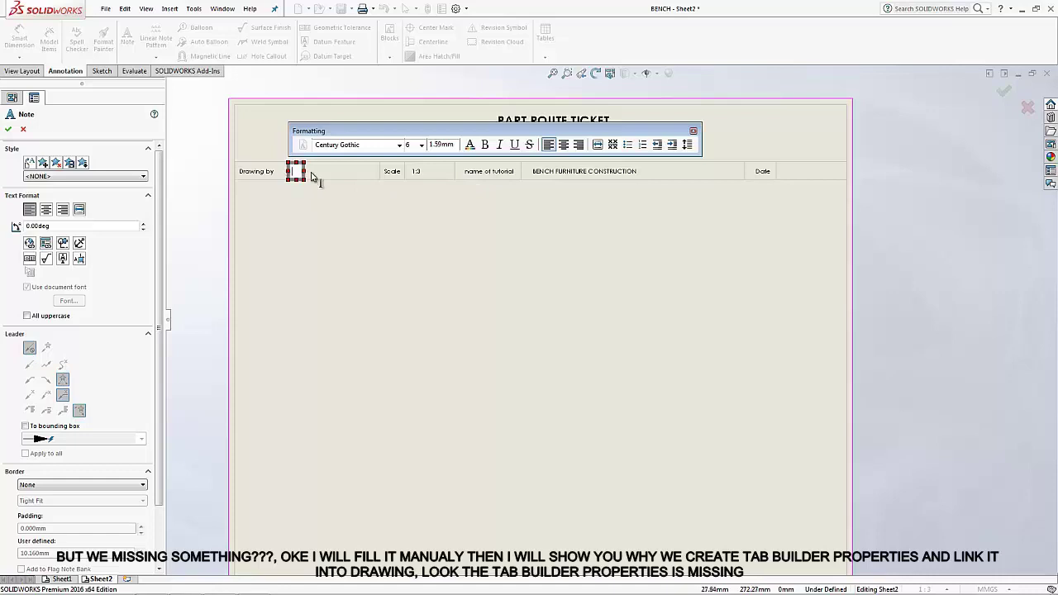
{"action": "left_click", "coordinate": [299, 171]}
{"action": "type", "text": "TAUFIK"}
{"action": "left_click", "coordinate": [344, 255]}
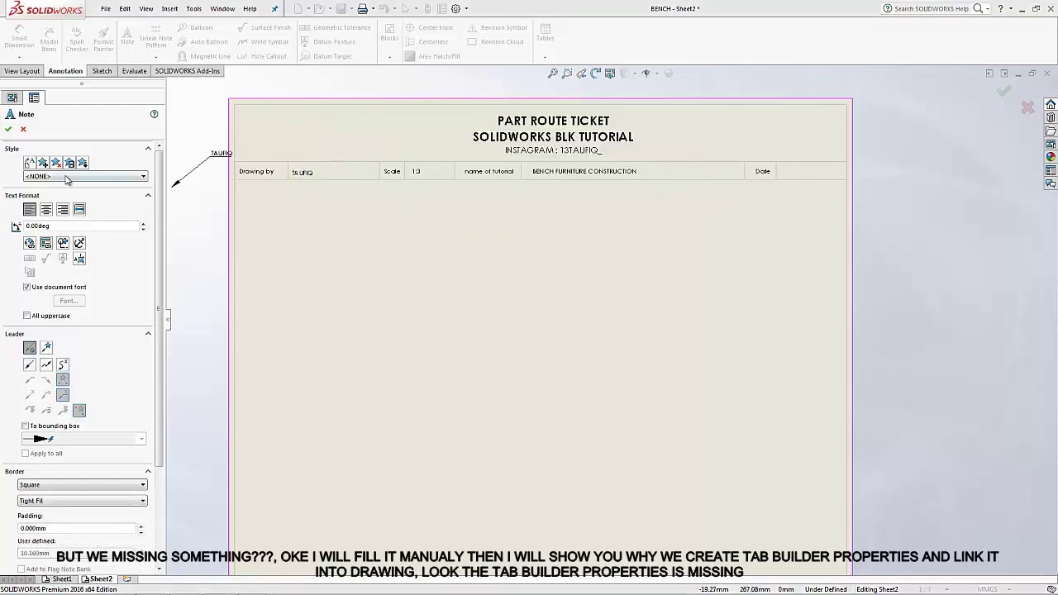
Step: Add a note in the Date cell, reviewing available model properties and summary information
{"action": "left_click", "coordinate": [785, 172]}
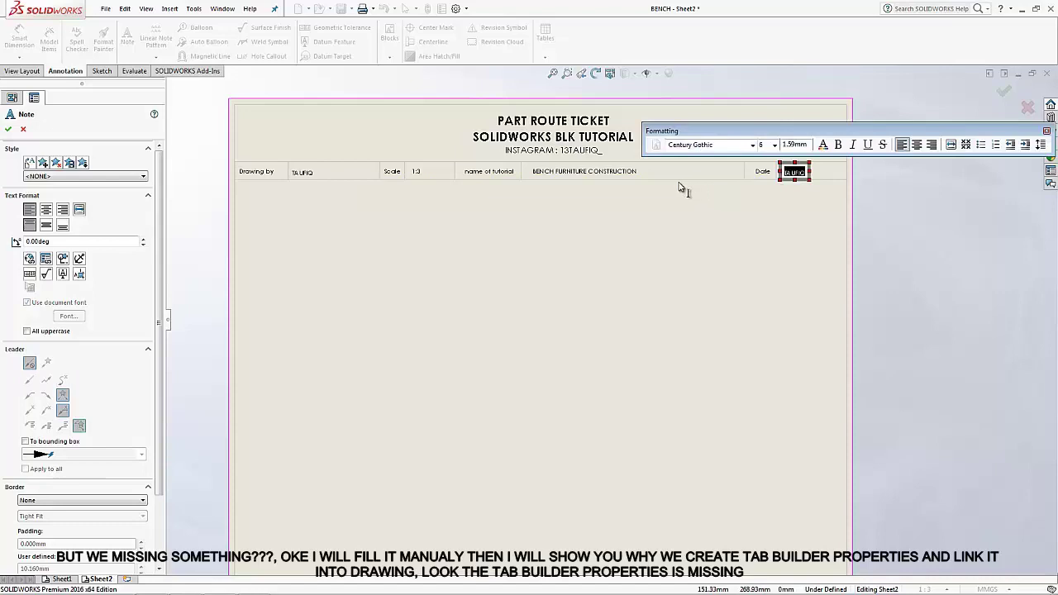
{"action": "left_click", "coordinate": [47, 260]}
{"action": "left_click", "coordinate": [47, 49]}
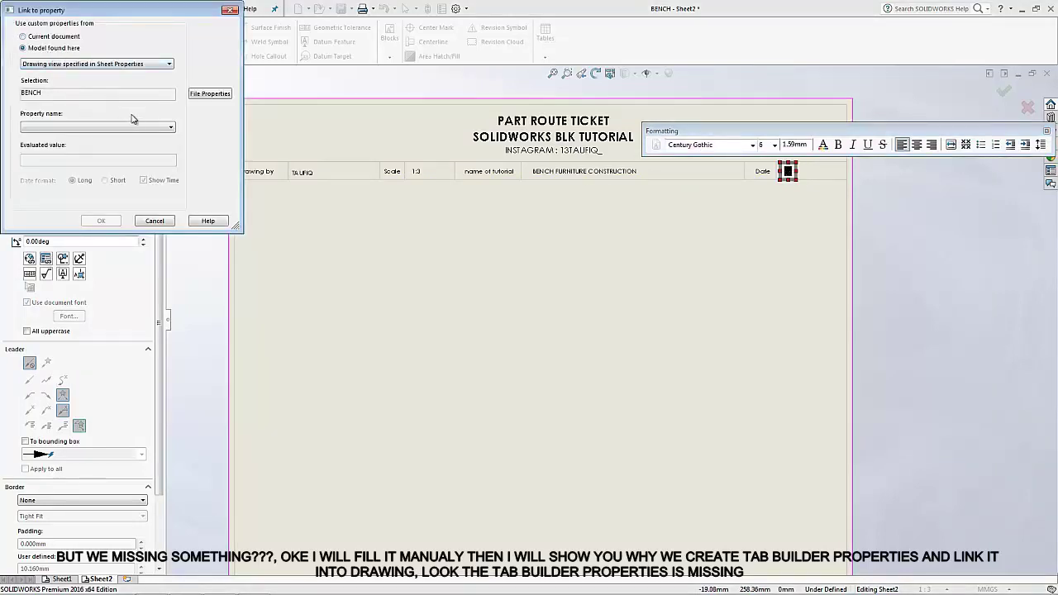
{"action": "left_click", "coordinate": [149, 127]}
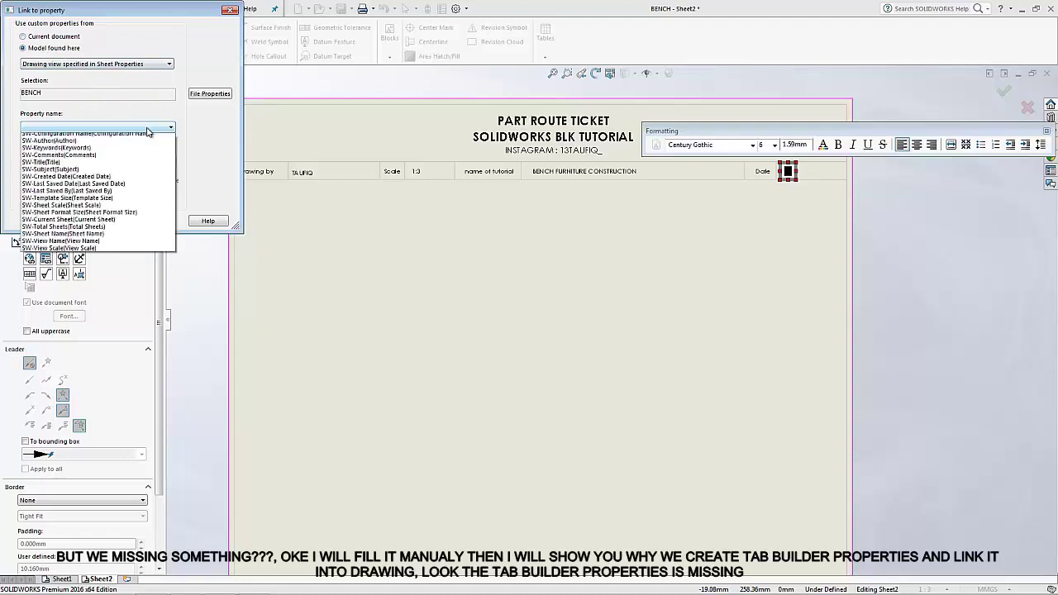
{"action": "left_click", "coordinate": [209, 96]}
{"action": "left_click", "coordinate": [209, 96]}
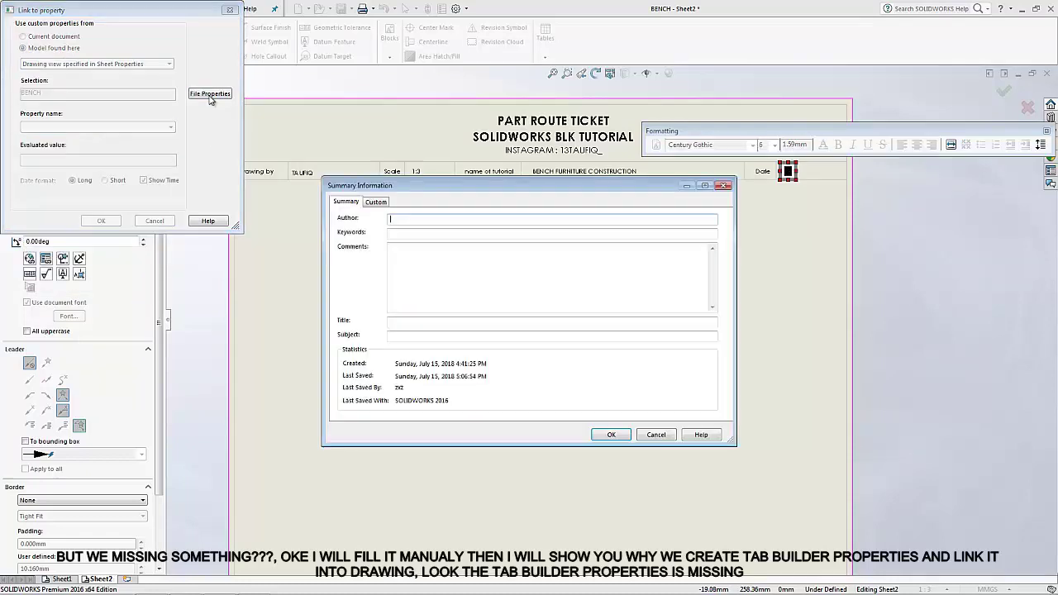
{"action": "left_click", "coordinate": [665, 435]}
{"action": "left_click", "coordinate": [158, 221]}
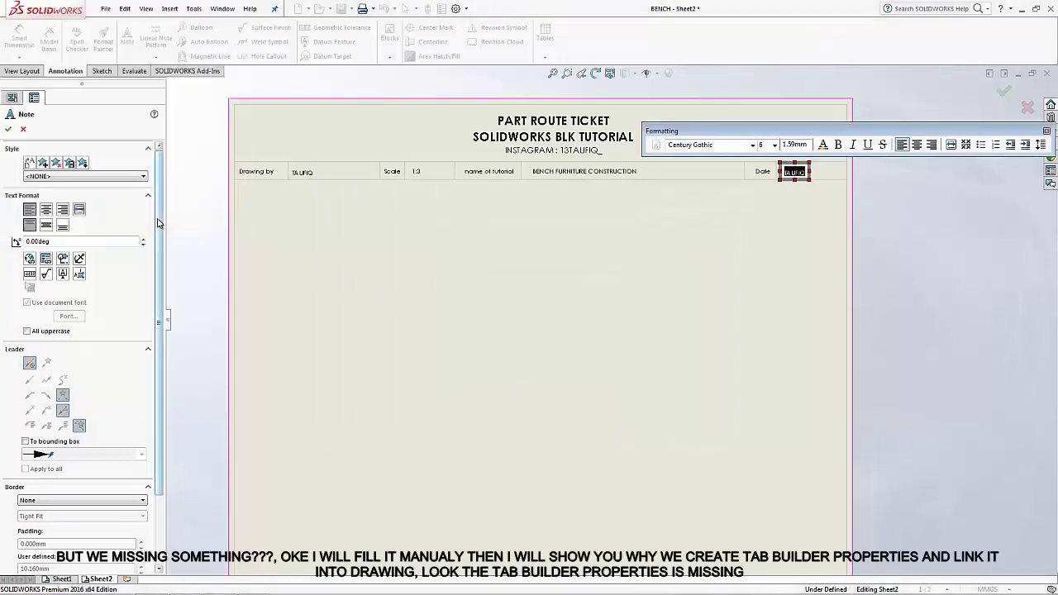
{"action": "left_click", "coordinate": [236, 222]}
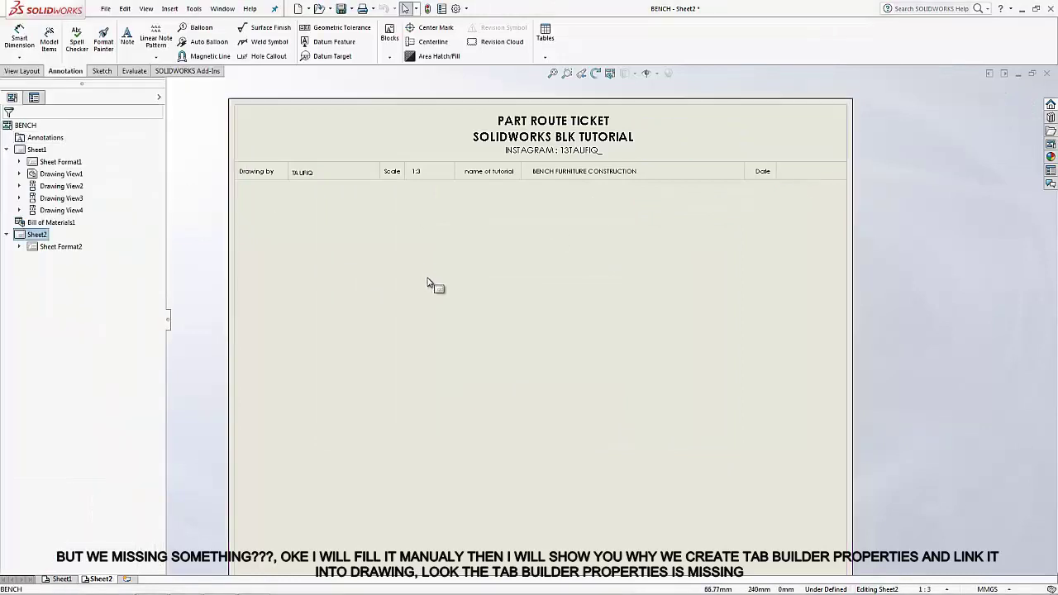
Step: Load the arm rest horizontal part from the top assy bc 16794 folder into the View Palette
{"action": "scroll", "coordinate": [432, 286], "scroll_direction": "up", "scroll_amount": 2}
{"action": "scroll", "coordinate": [480, 342], "scroll_direction": "up", "scroll_amount": 3}
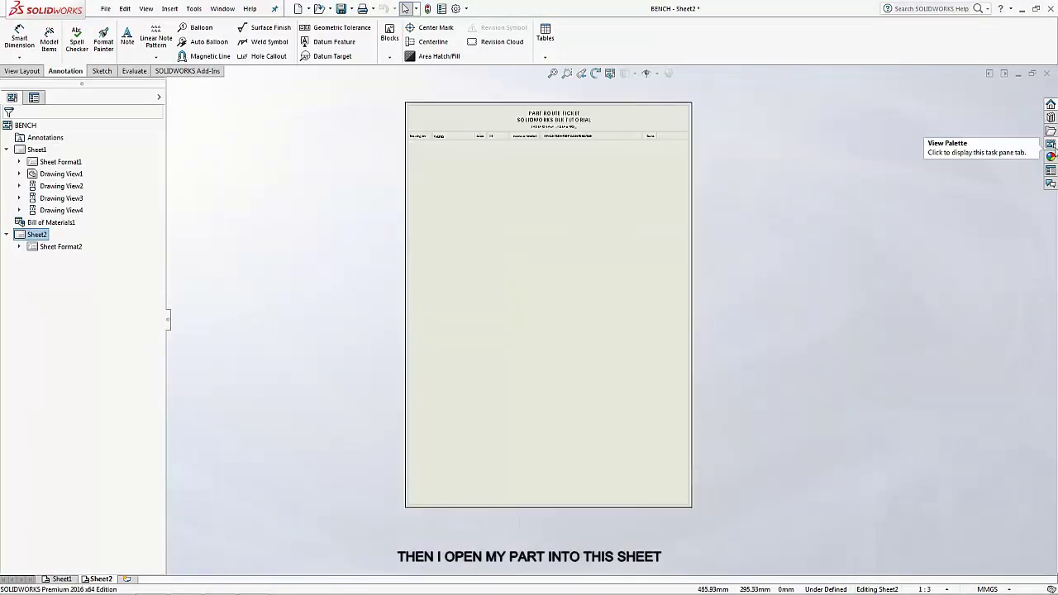
{"action": "left_click", "coordinate": [1049, 149]}
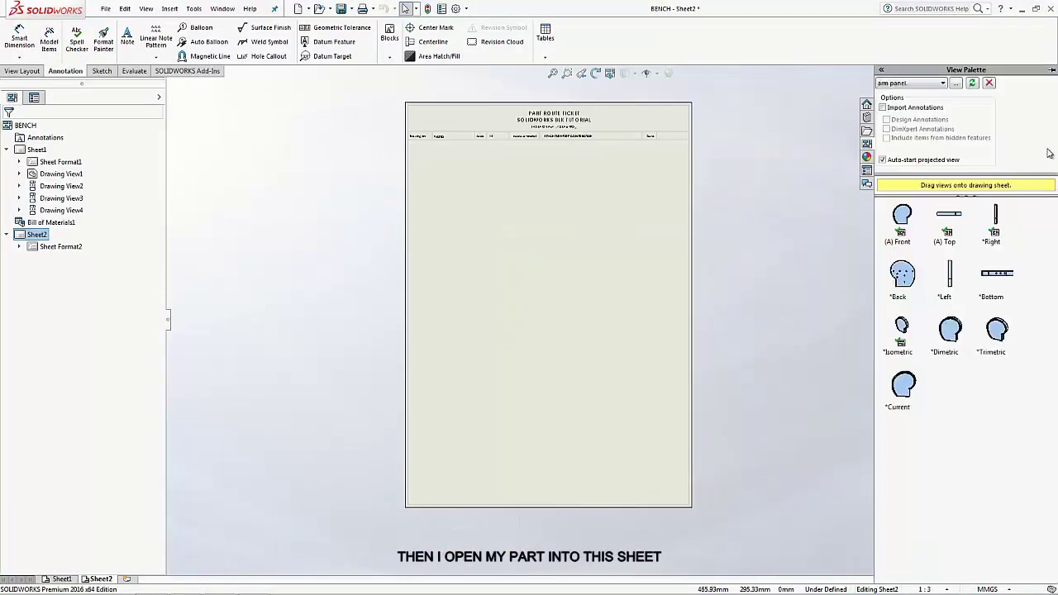
{"action": "left_click", "coordinate": [955, 84]}
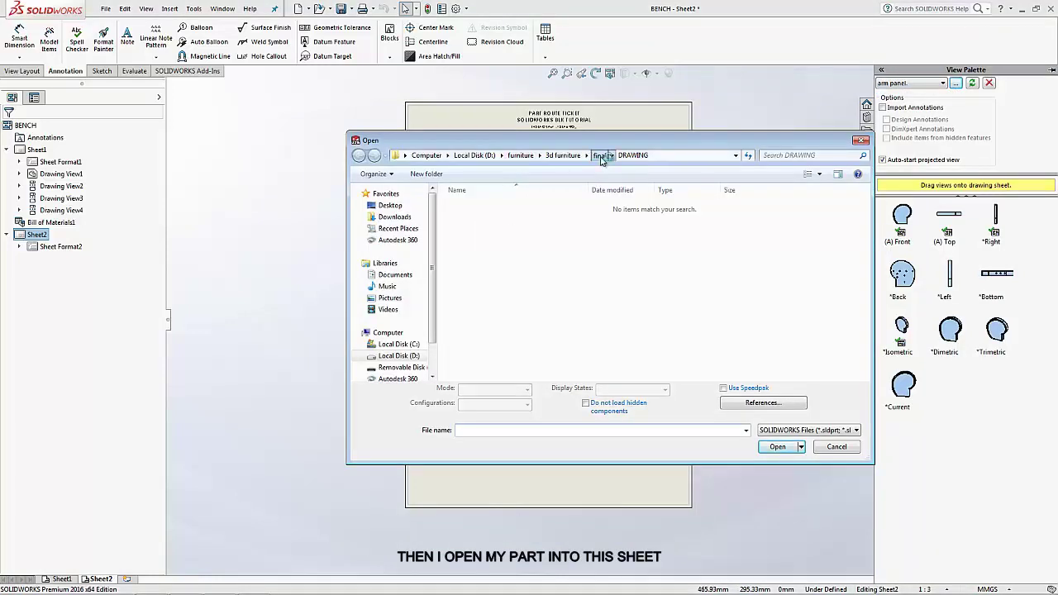
{"action": "left_click", "coordinate": [563, 155]}
{"action": "double_click", "coordinate": [488, 241]}
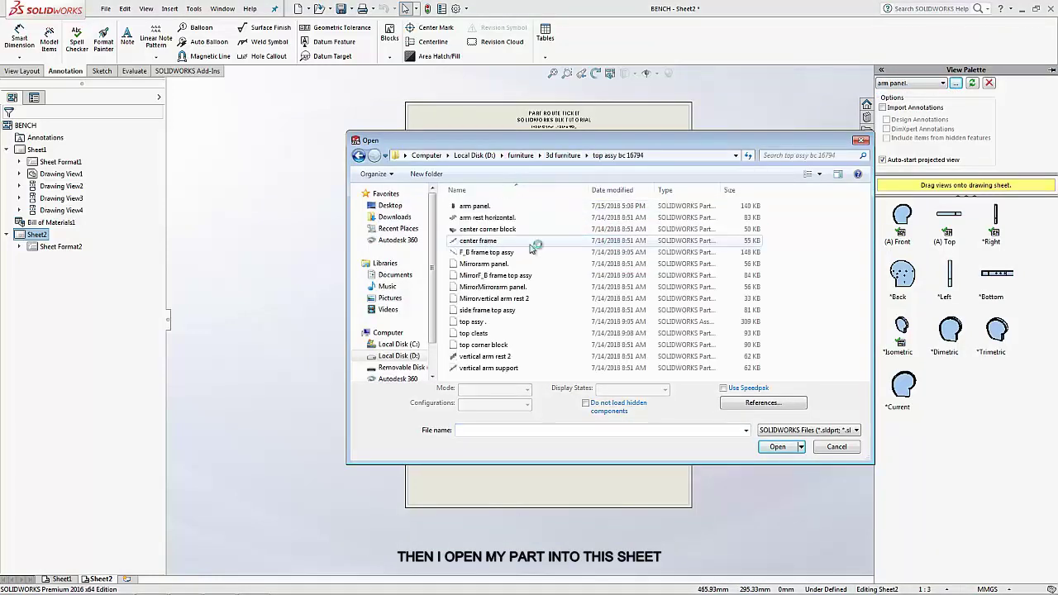
{"action": "left_click", "coordinate": [487, 218]}
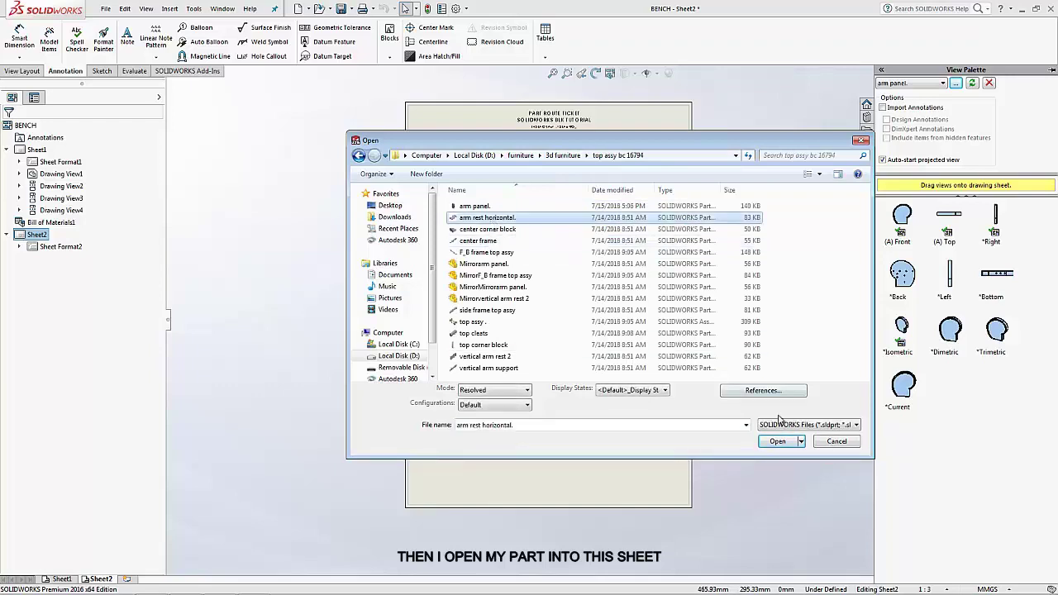
{"action": "left_click", "coordinate": [778, 447]}
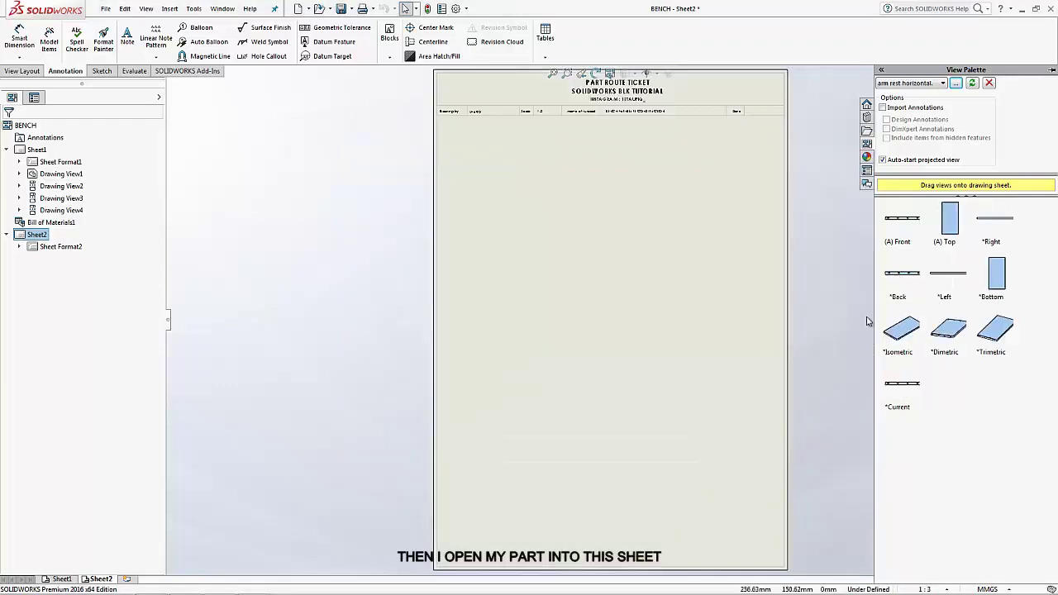
Step: Place the arm rest front view with projected top, right and isometric views, then shift them down-left
{"action": "mouse_move", "coordinate": [904, 228]}
{"action": "left_mouse_down"}
{"action": "mouse_move", "coordinate": [633, 276]}
{"action": "mouse_move", "coordinate": [737, 264]}
{"action": "mouse_move", "coordinate": [554, 366]}
{"action": "mouse_move", "coordinate": [550, 356]}
{"action": "left_mouse_up"}
{"action": "left_click", "coordinate": [538, 193]}
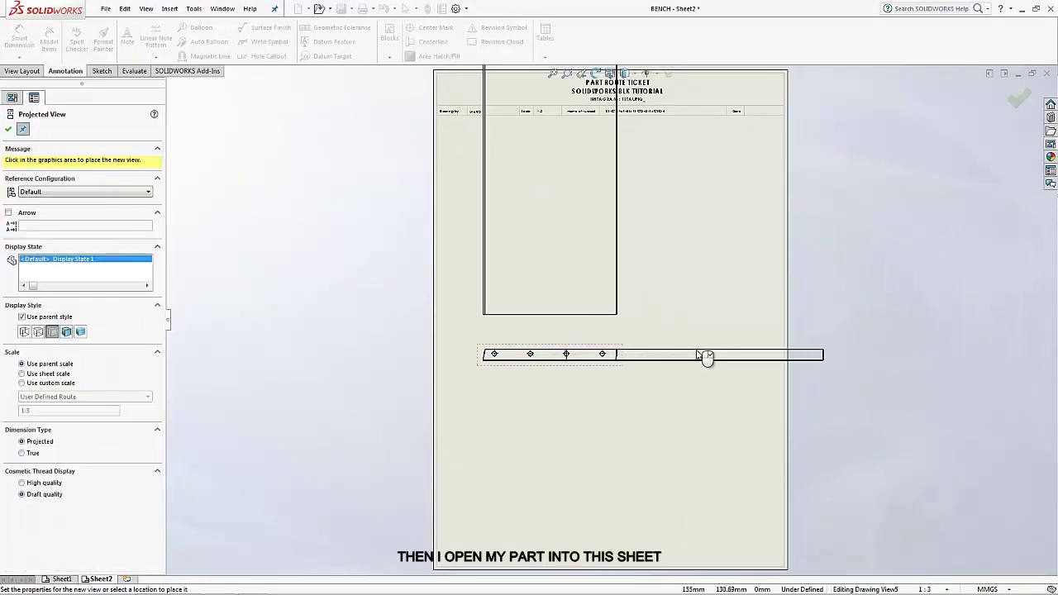
{"action": "left_click", "coordinate": [777, 354]}
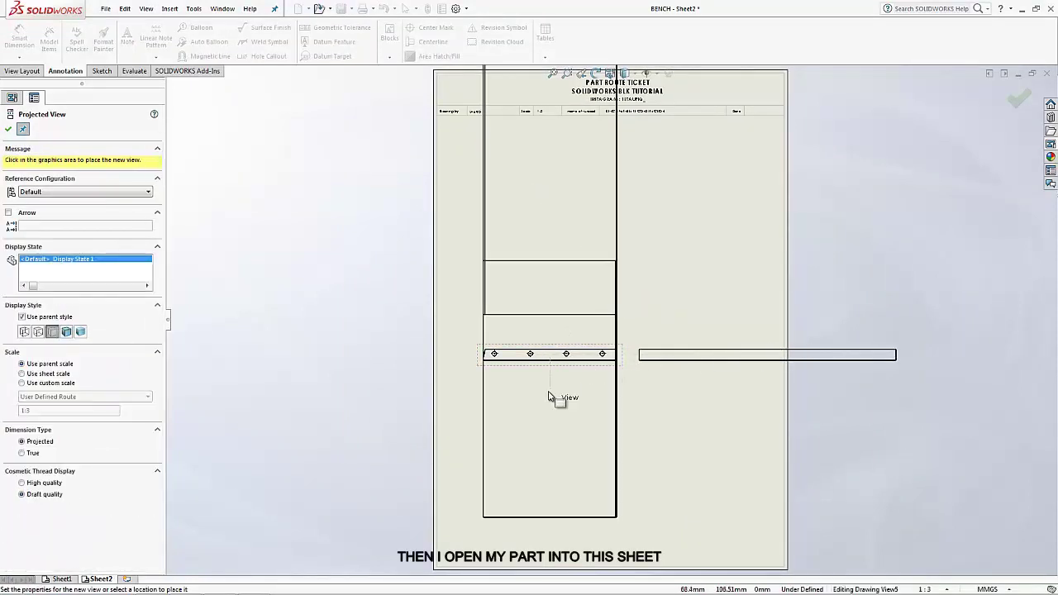
{"action": "left_click", "coordinate": [769, 236]}
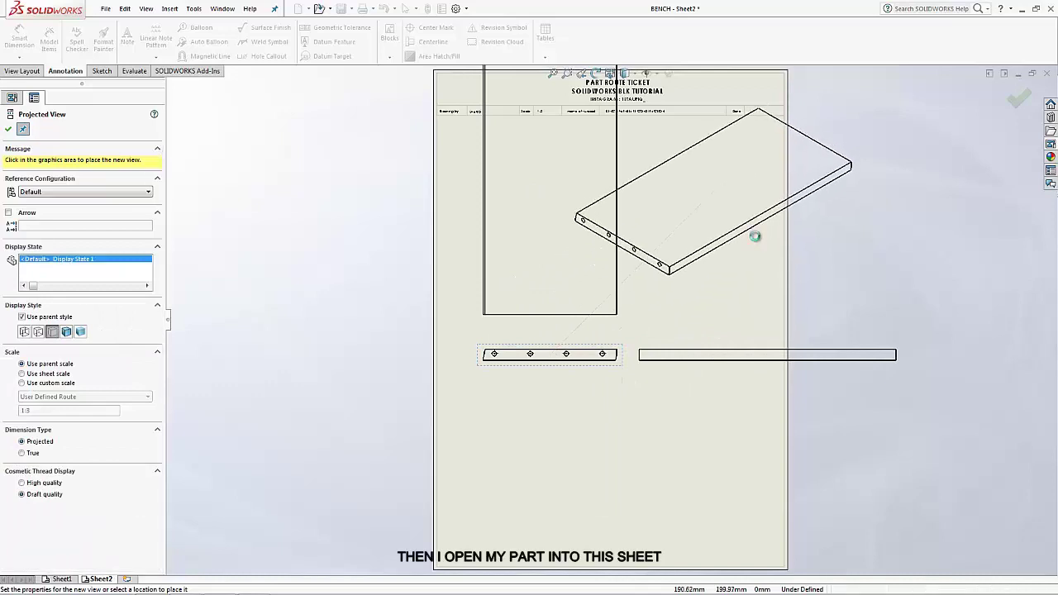
{"action": "left_click", "coordinate": [8, 128]}
{"action": "left_click_drag", "start_coordinate": [473, 365], "coordinate": [446, 438]}
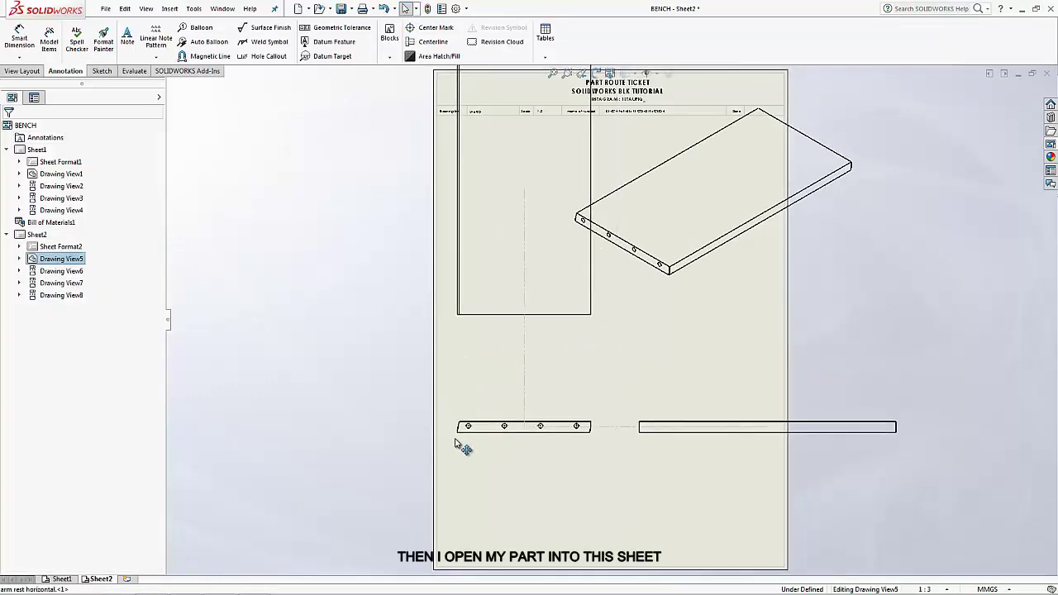
{"action": "left_click", "coordinate": [45, 453]}
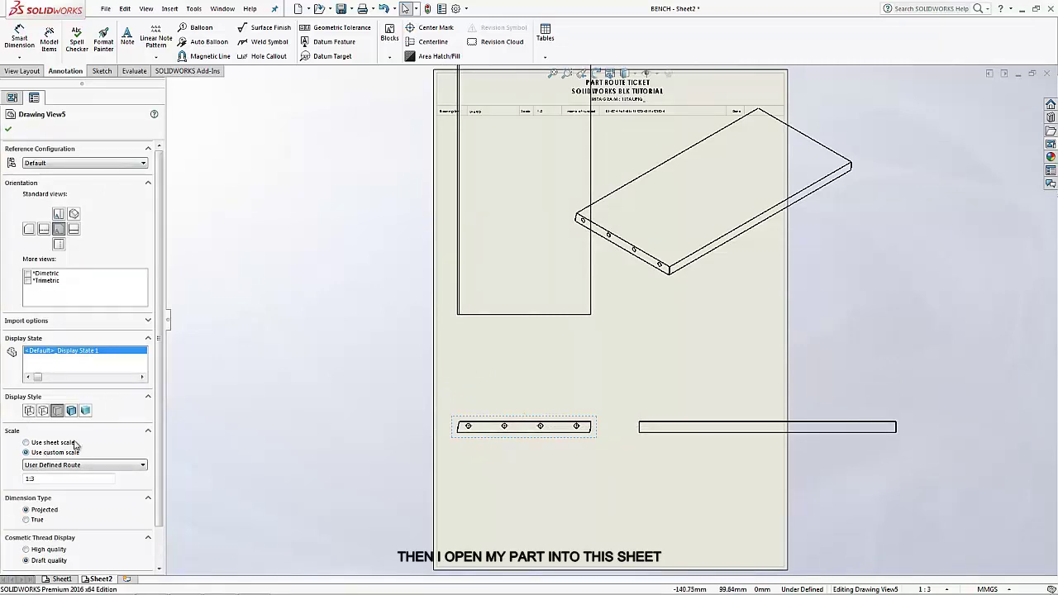
{"action": "left_click", "coordinate": [9, 129]}
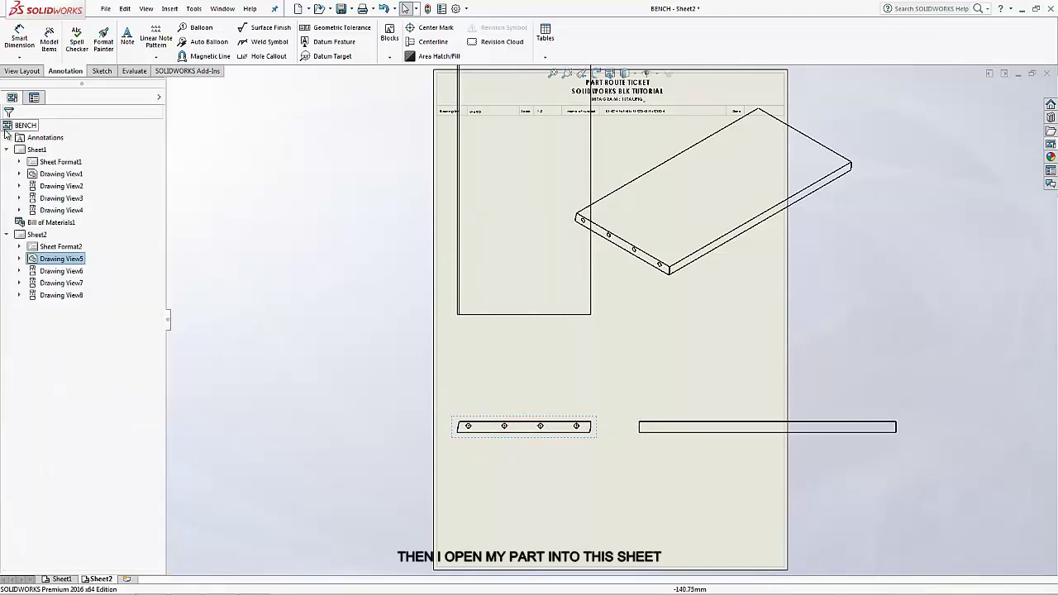
Step: Set Sheet2's scale to 1:5 and accept the scale-change prompt
{"action": "right_click", "coordinate": [66, 238]}
{"action": "left_click", "coordinate": [101, 359]}
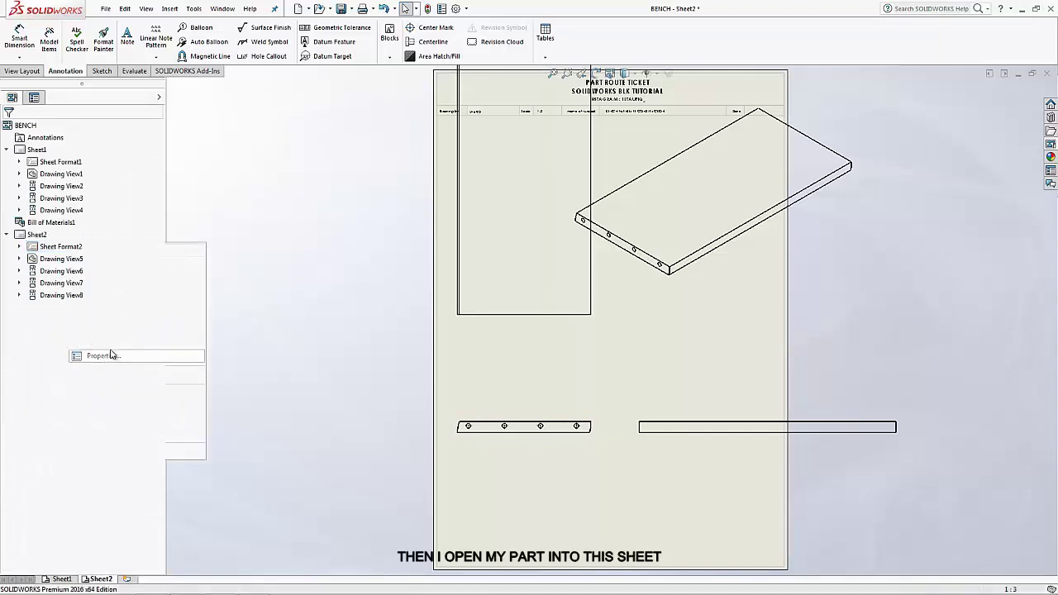
{"action": "key", "text": "Tab"}
{"action": "key", "text": "Tab"}
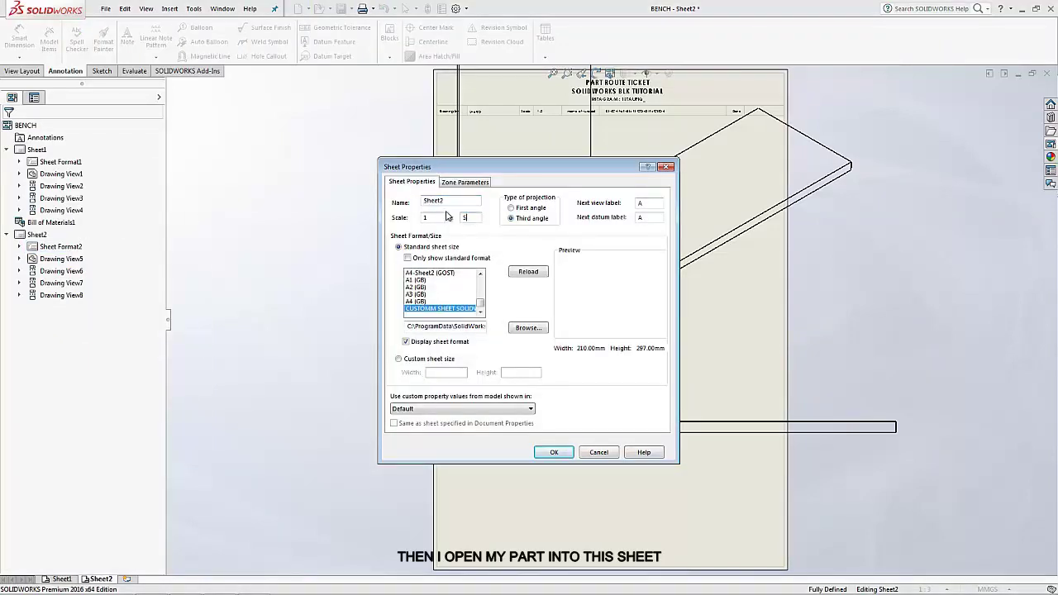
{"action": "key", "text": "Return"}
{"action": "left_click", "coordinate": [569, 338]}
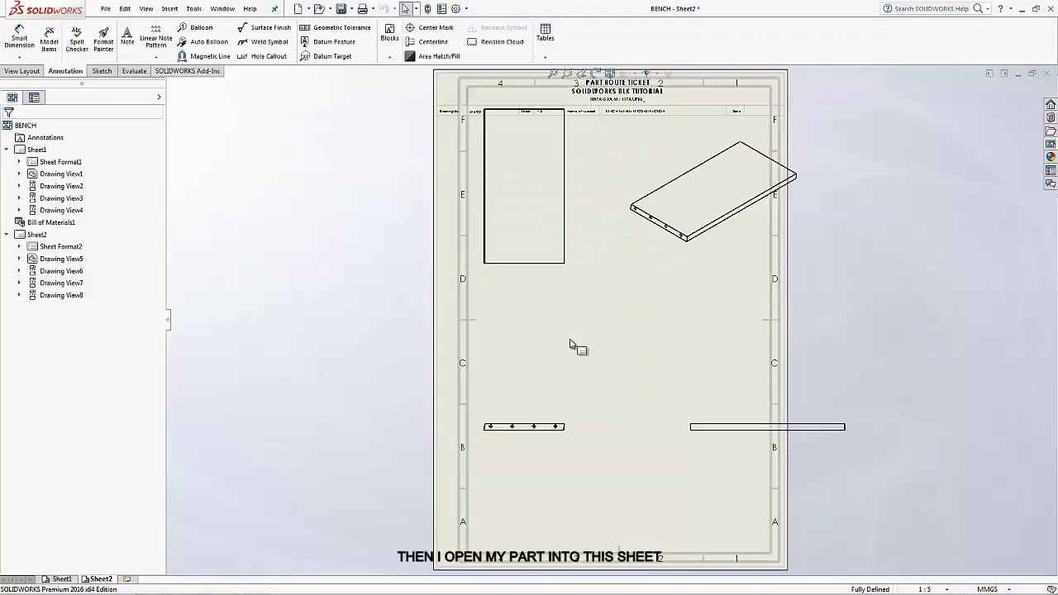
Step: Try moving the front and side views up, then undo the move
{"action": "left_click", "coordinate": [539, 278]}
{"action": "left_click_drag", "start_coordinate": [547, 421], "coordinate": [548, 354]}
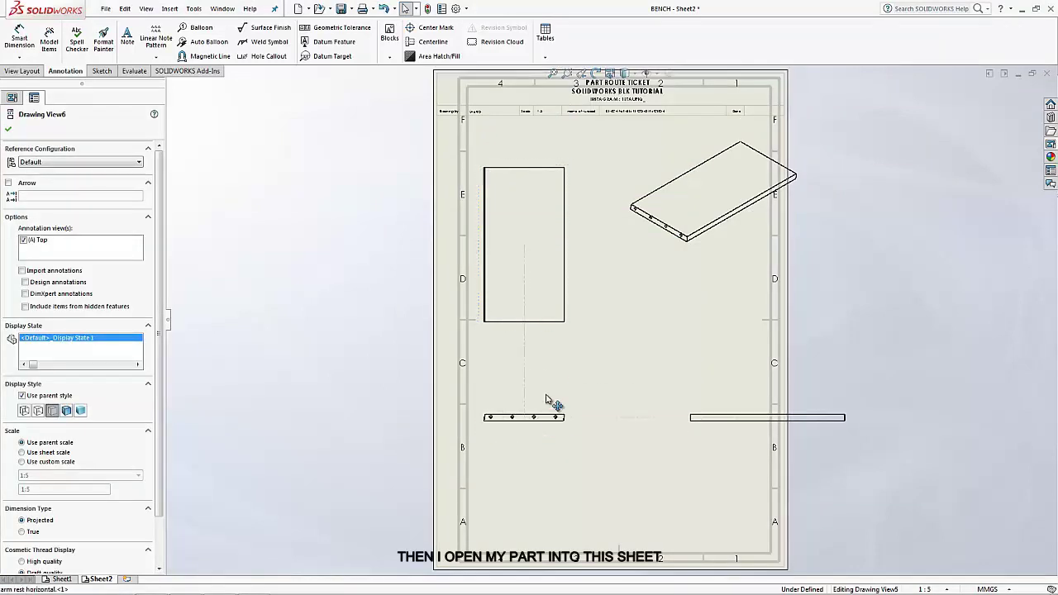
{"action": "left_click", "coordinate": [10, 131]}
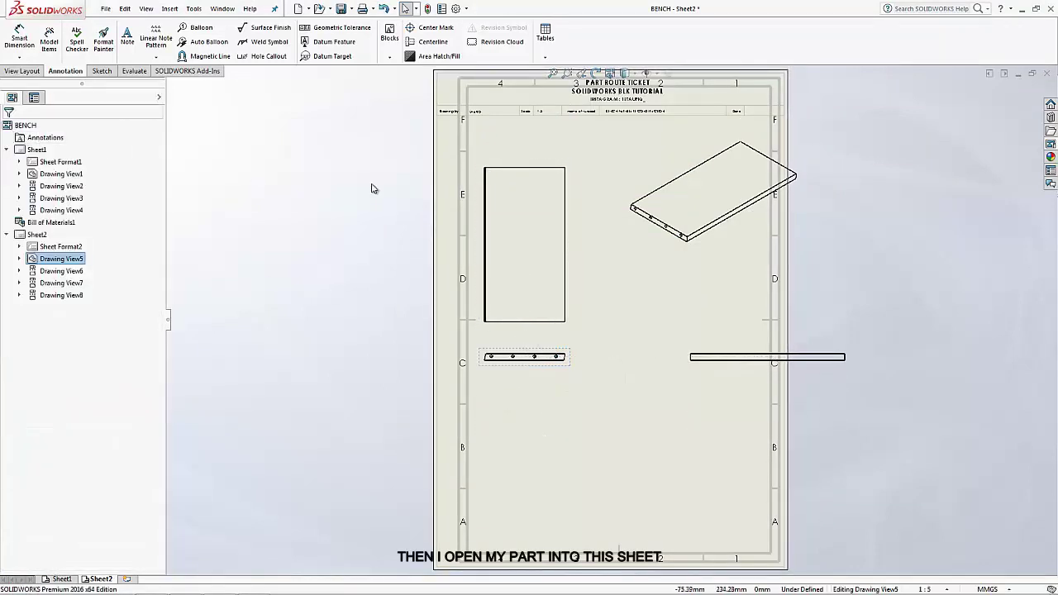
{"action": "key", "text": "ctrl+z"}
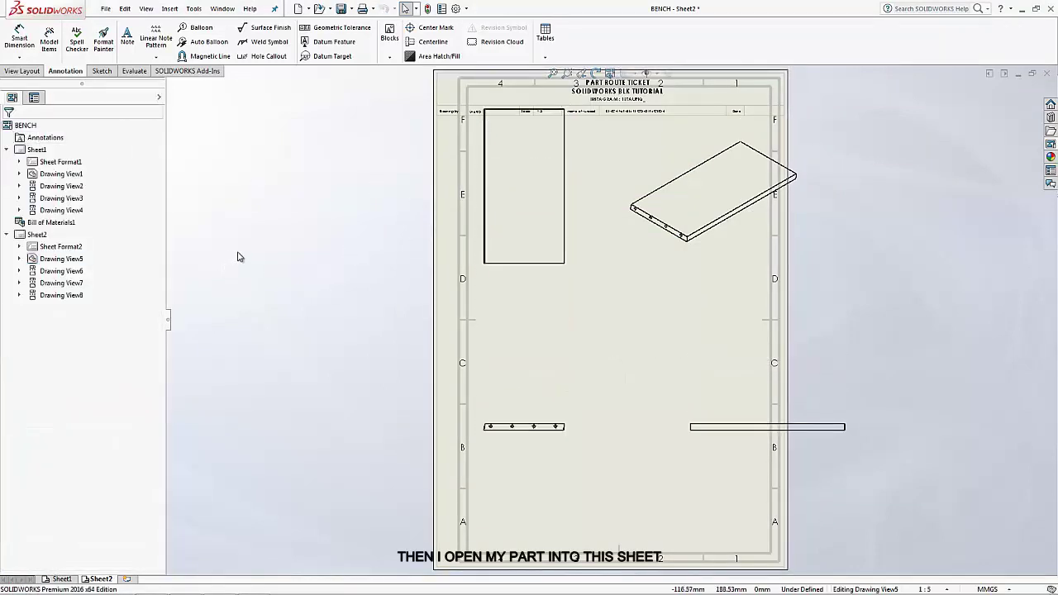
Step: Edit Sheet Format2 and attempt to delete the inner border lines
{"action": "right_click", "coordinate": [74, 246]}
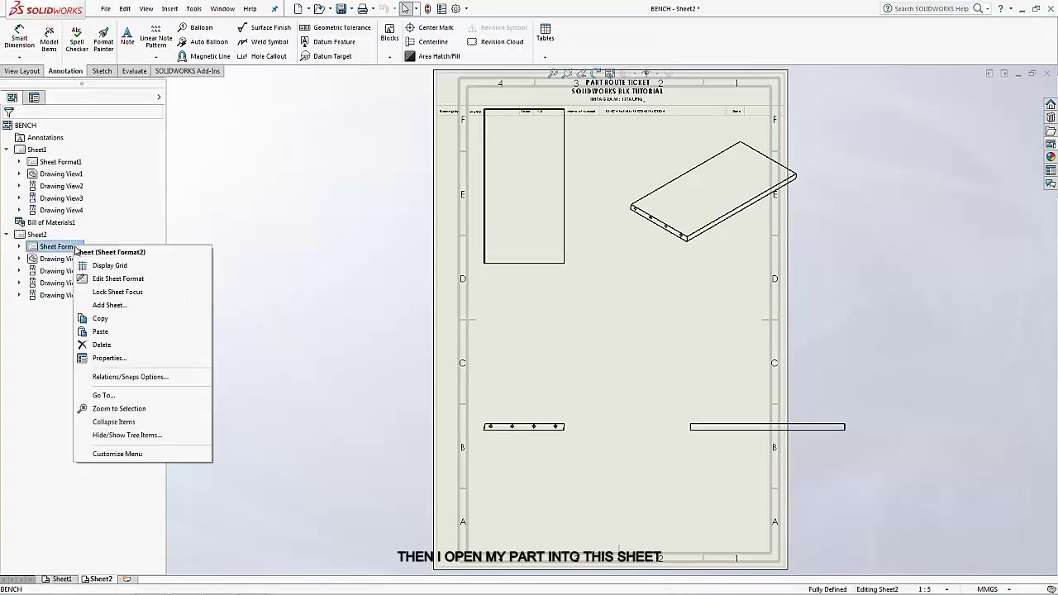
{"action": "left_click", "coordinate": [290, 273]}
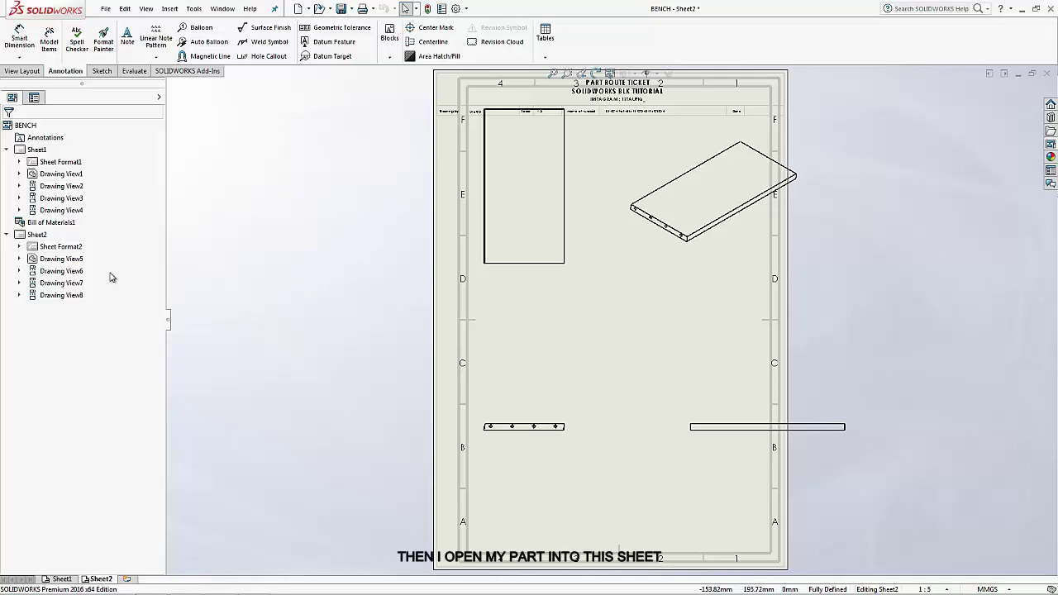
{"action": "right_click", "coordinate": [71, 252]}
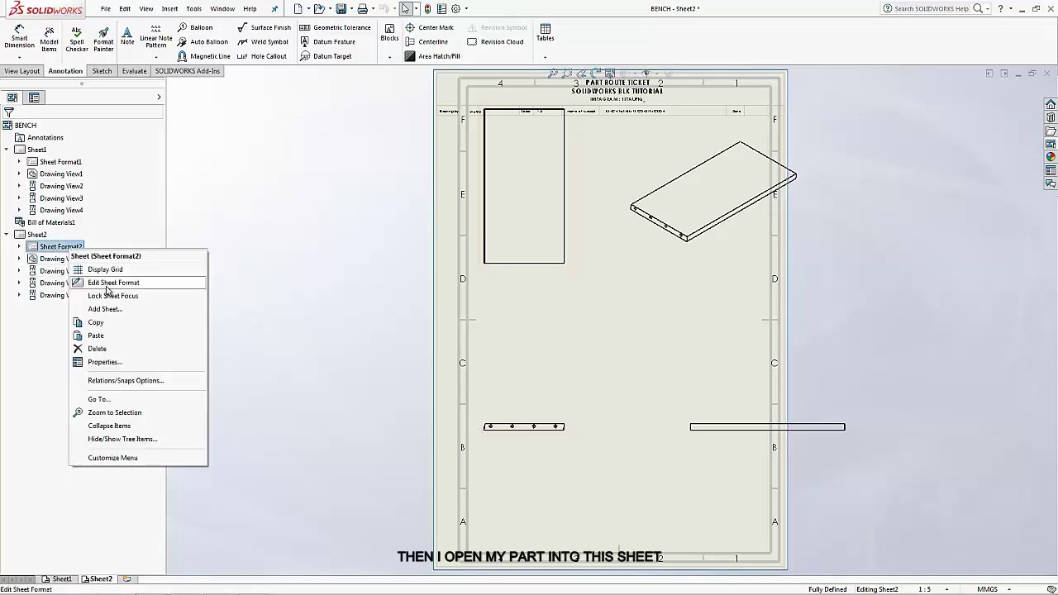
{"action": "left_click", "coordinate": [108, 285]}
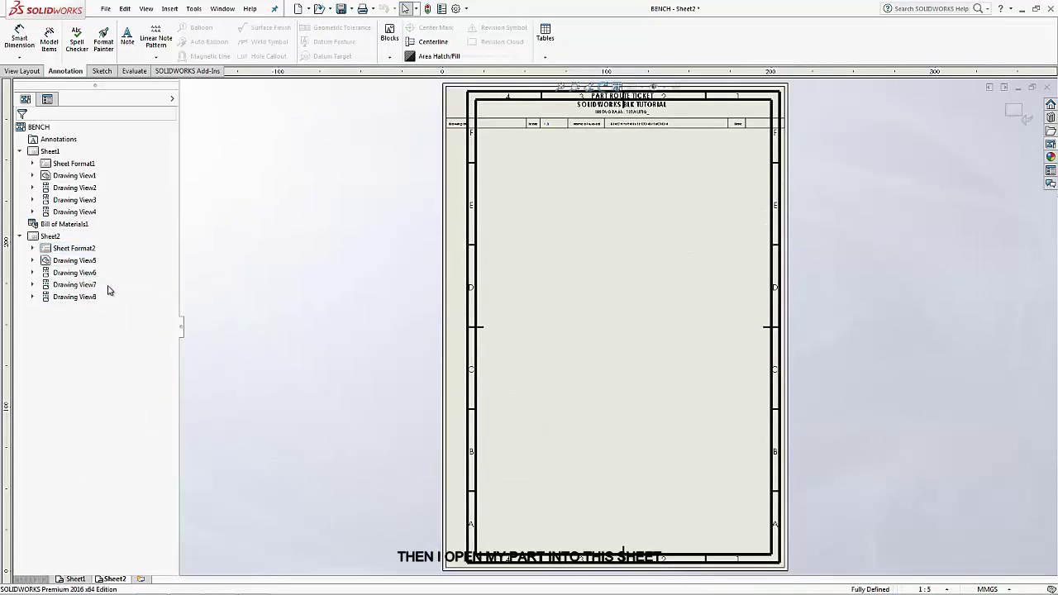
{"action": "left_click", "coordinate": [471, 260]}
{"action": "key", "text": "Delete"}
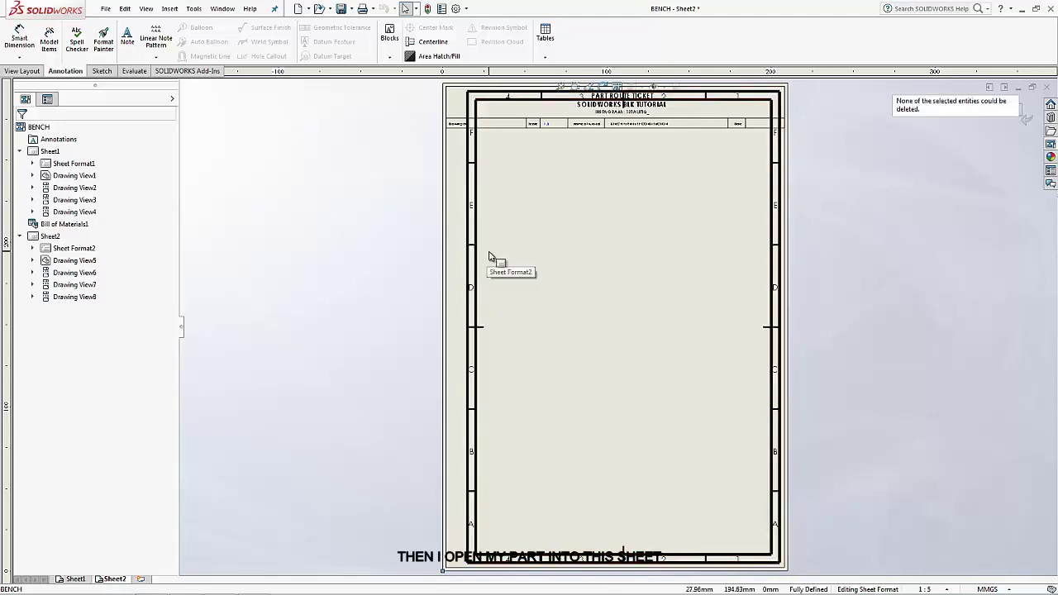
{"action": "left_click", "coordinate": [468, 249]}
{"action": "right_click", "coordinate": [468, 249]}
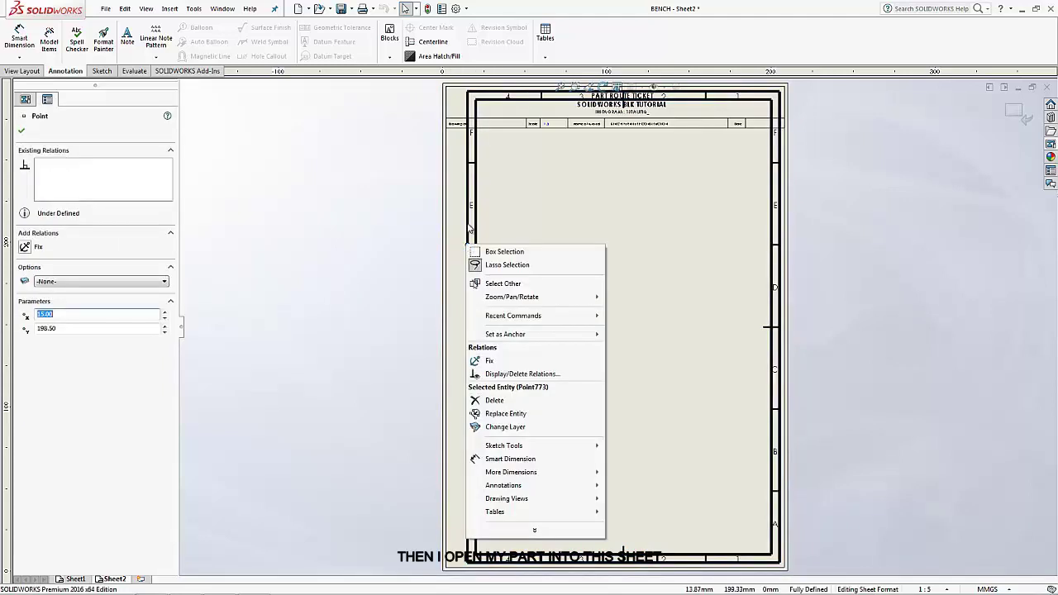
{"action": "left_click", "coordinate": [468, 228]}
{"action": "key", "text": "Delete"}
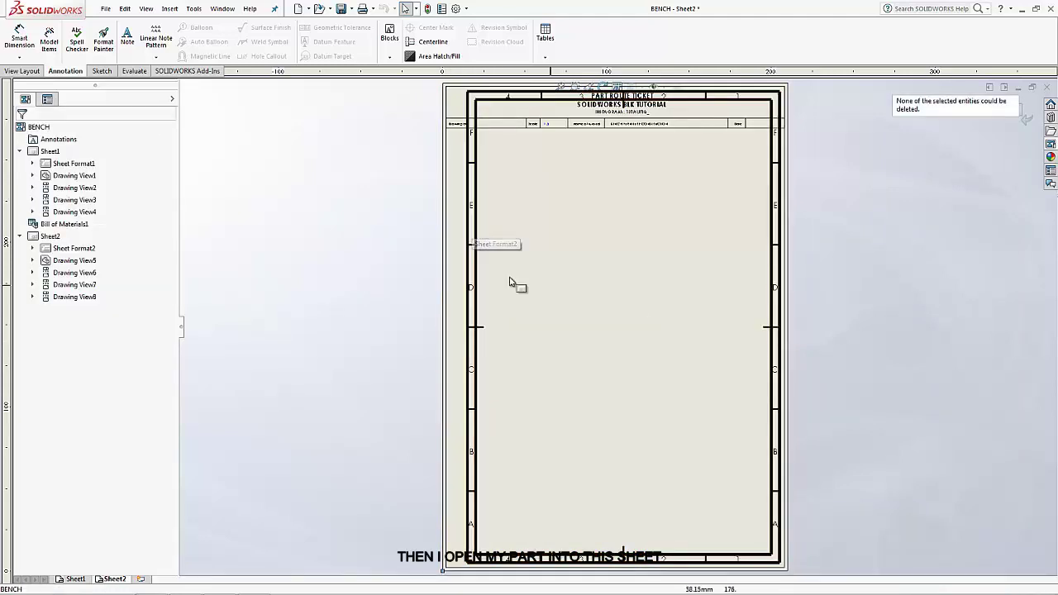
Step: Delete Border1 from the sheet format tree and confirm Sheet2's sheet properties
{"action": "left_click", "coordinate": [32, 248]}
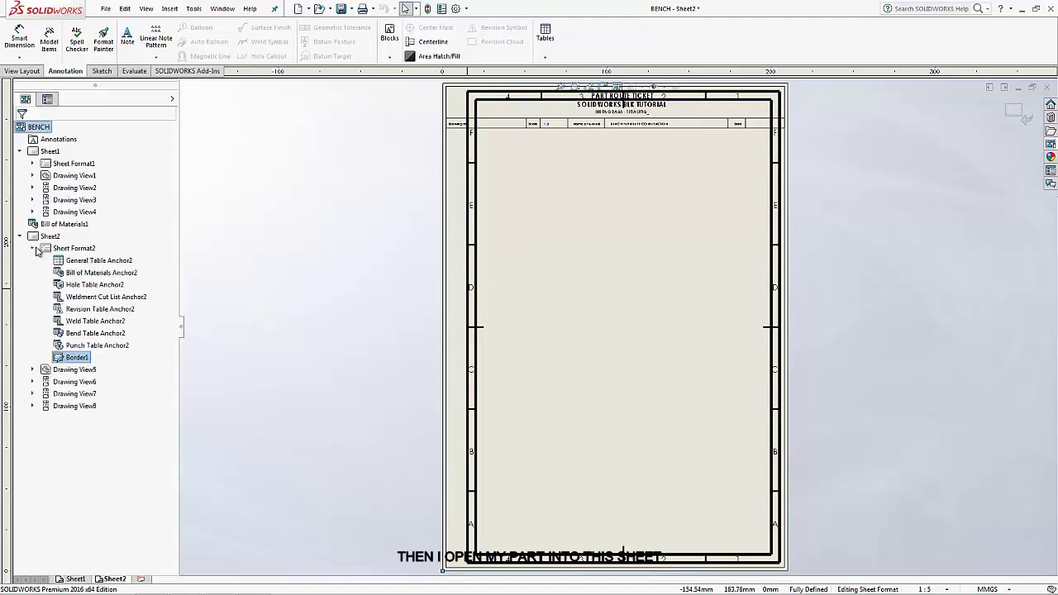
{"action": "right_click", "coordinate": [85, 360]}
{"action": "left_click", "coordinate": [163, 378]}
{"action": "left_click", "coordinate": [605, 267]}
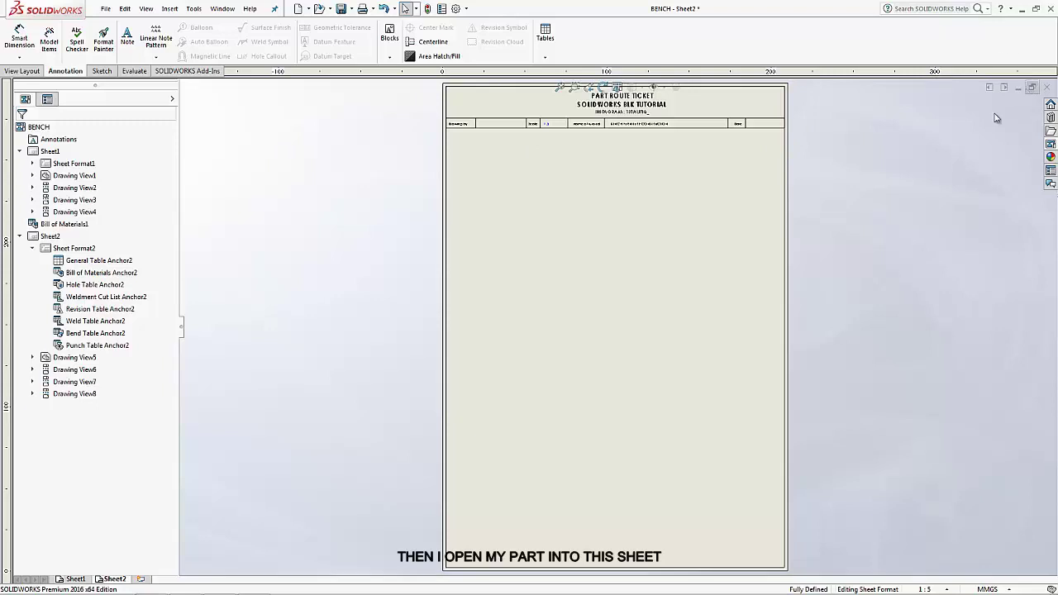
{"action": "right_click", "coordinate": [55, 246]}
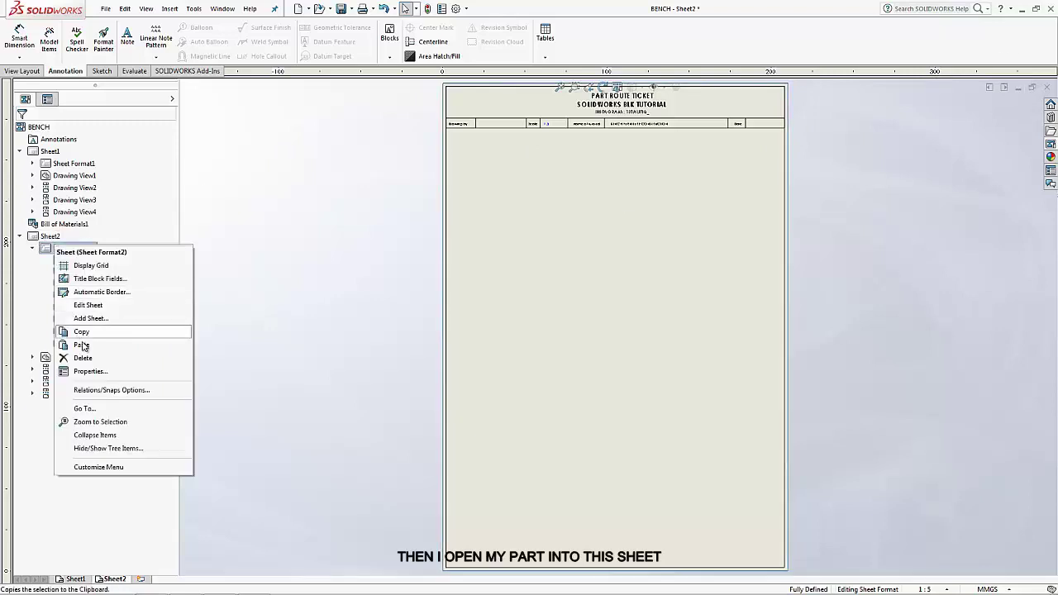
{"action": "left_click", "coordinate": [94, 373]}
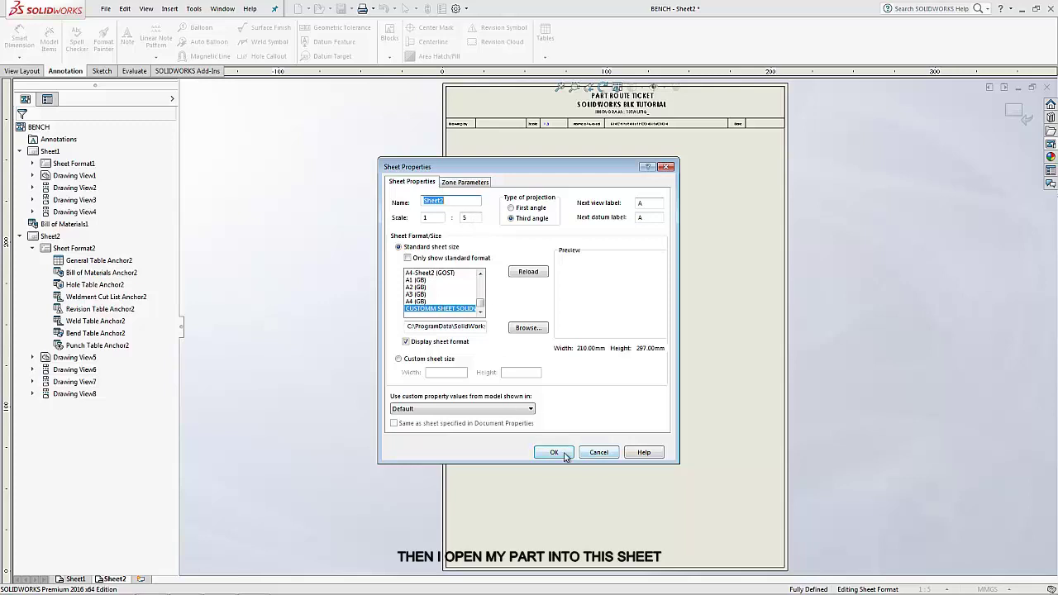
{"action": "left_click", "coordinate": [597, 452]}
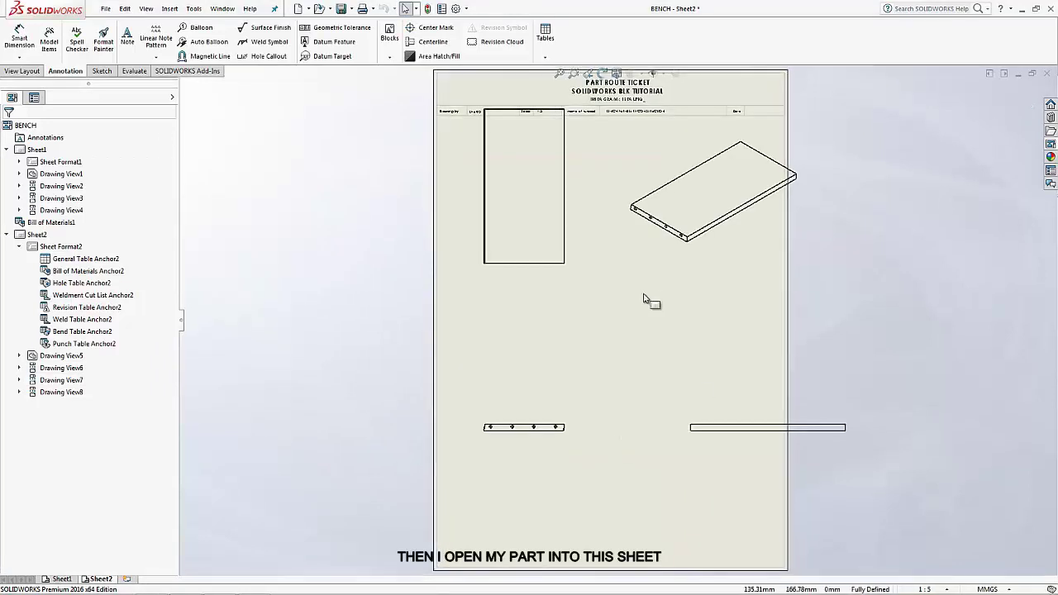
Step: Rearrange the top, front, side and isometric arm rest views on Sheet2
{"action": "left_click_drag", "start_coordinate": [529, 281], "coordinate": [532, 339]}
{"action": "mouse_move", "coordinate": [508, 427]}
{"action": "left_mouse_down"}
{"action": "mouse_move", "coordinate": [503, 346]}
{"action": "mouse_move", "coordinate": [482, 349]}
{"action": "left_mouse_up"}
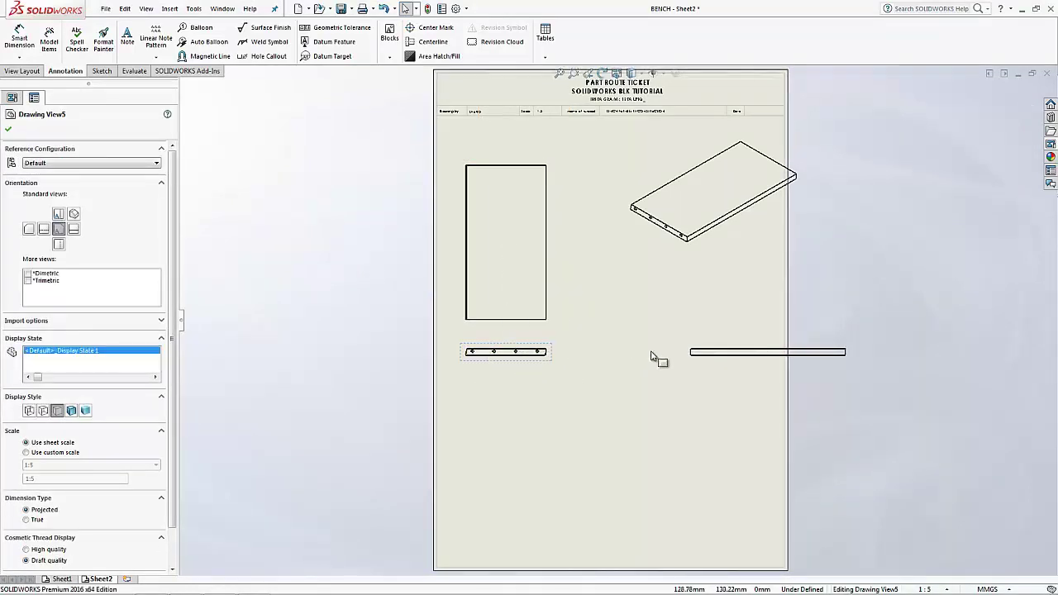
{"action": "left_click_drag", "start_coordinate": [685, 361], "coordinate": [608, 359]}
{"action": "left_click_drag", "start_coordinate": [666, 259], "coordinate": [623, 314]}
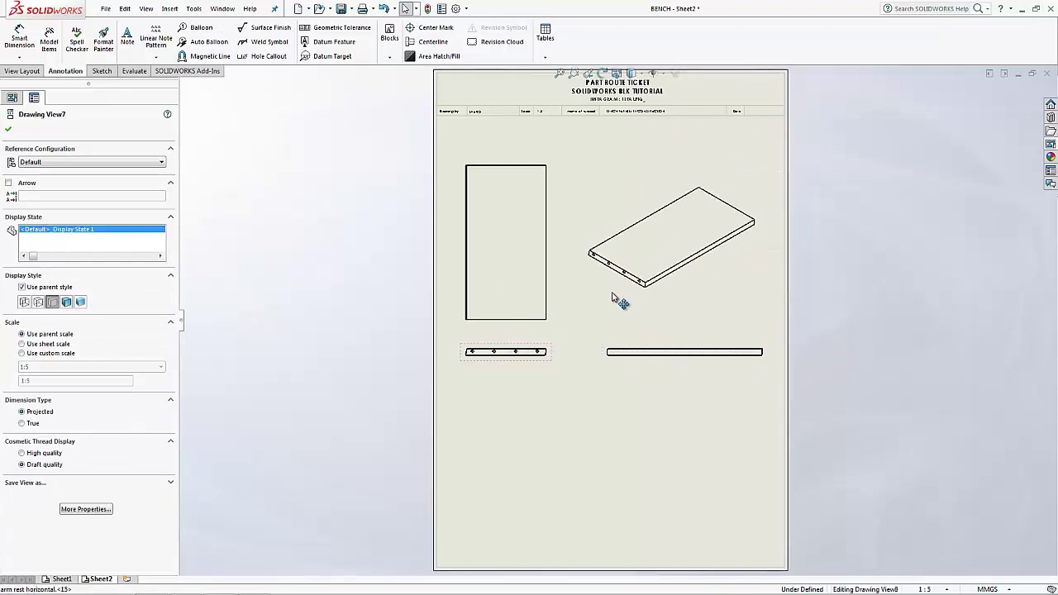
{"action": "left_click_drag", "start_coordinate": [558, 357], "coordinate": [556, 370]}
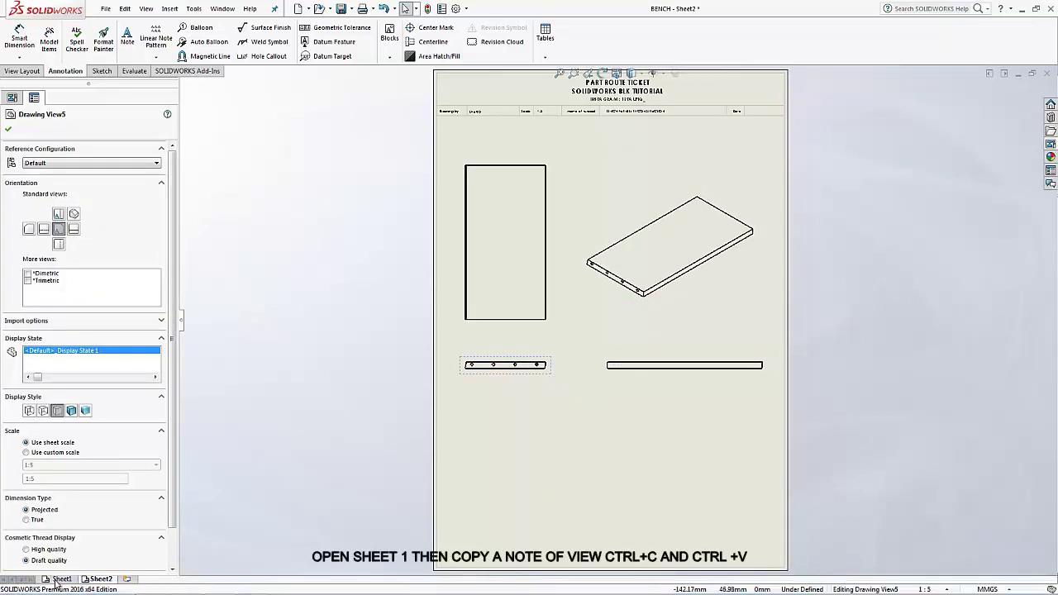
{"action": "left_click", "coordinate": [9, 130]}
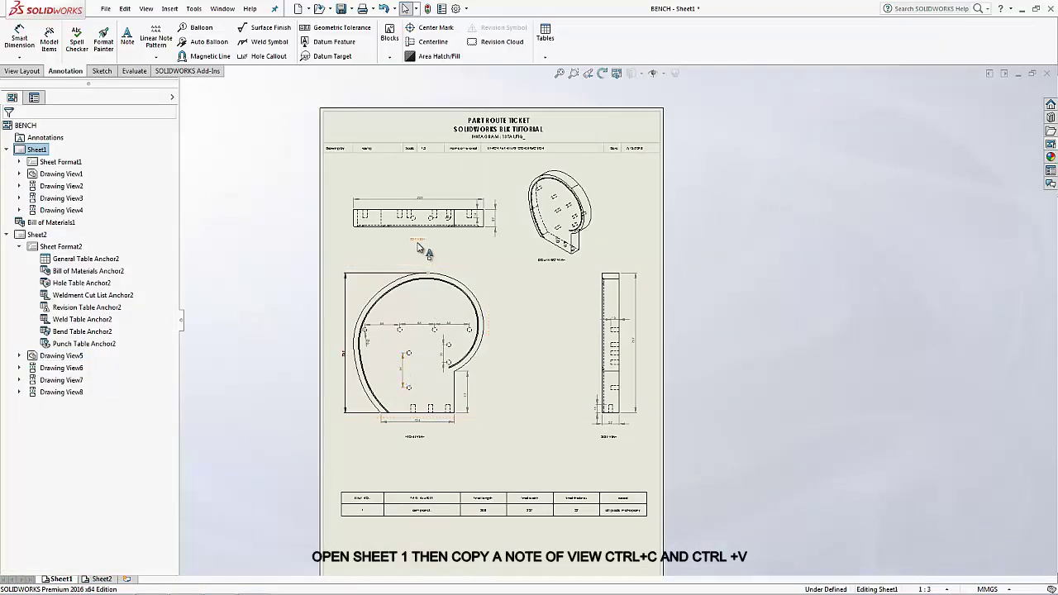
Step: Copy the view label notes from Sheet1 and position TOP, FRONT, ISOMETRIC and SIDE VIEW labels under their views
{"action": "left_click", "coordinate": [417, 239]}
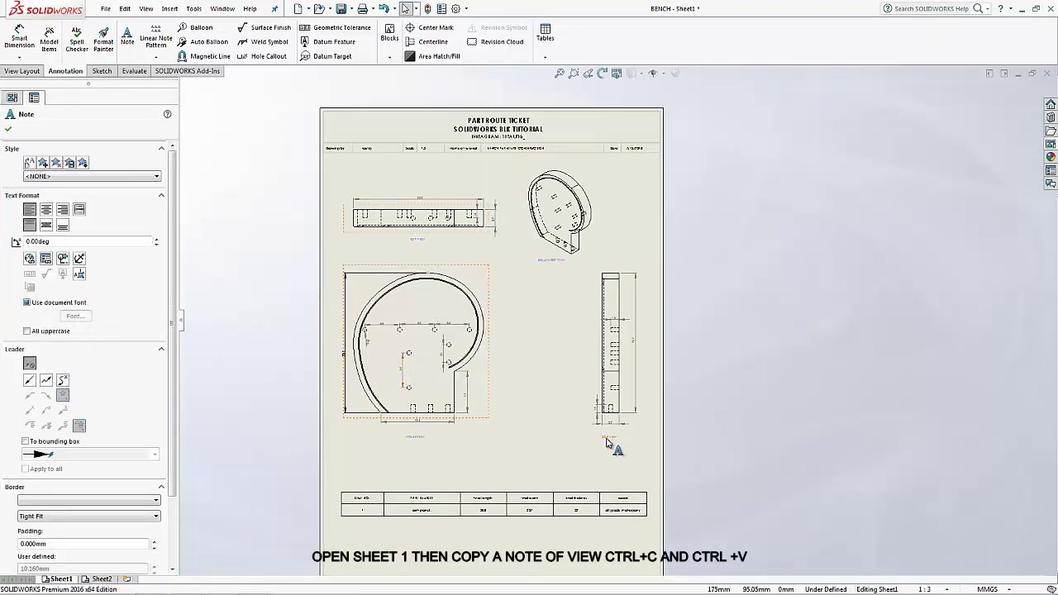
{"action": "left_click", "coordinate": [98, 581]}
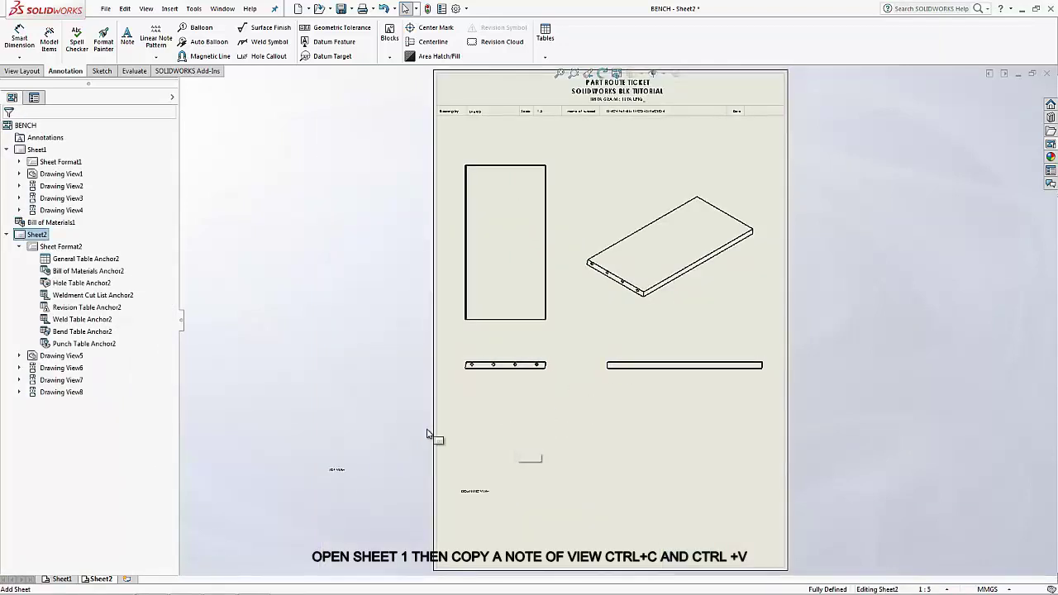
{"action": "key", "text": "Escape"}
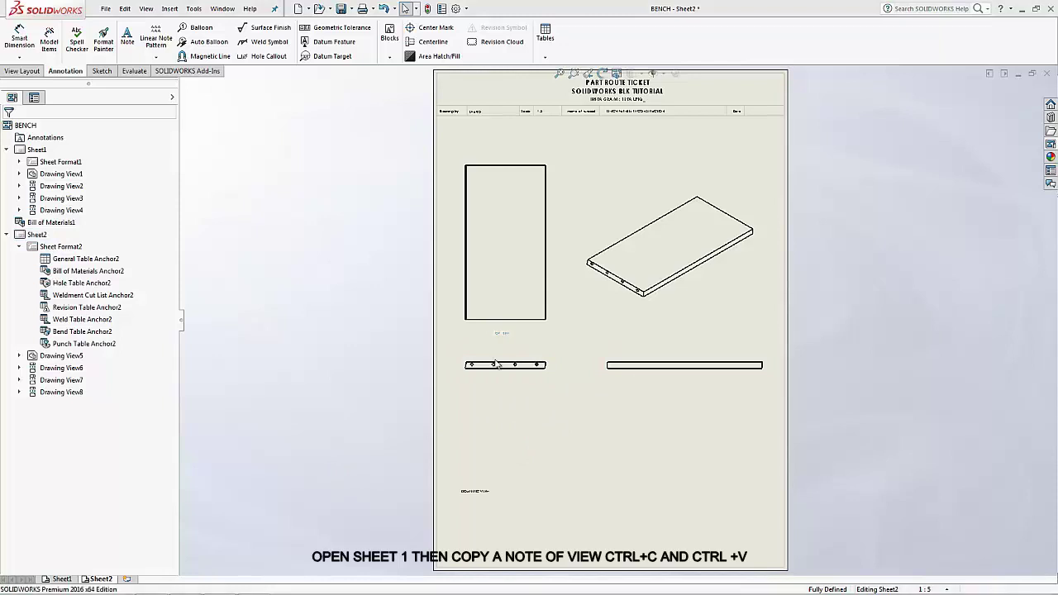
{"action": "left_click_drag", "start_coordinate": [477, 487], "coordinate": [578, 457]}
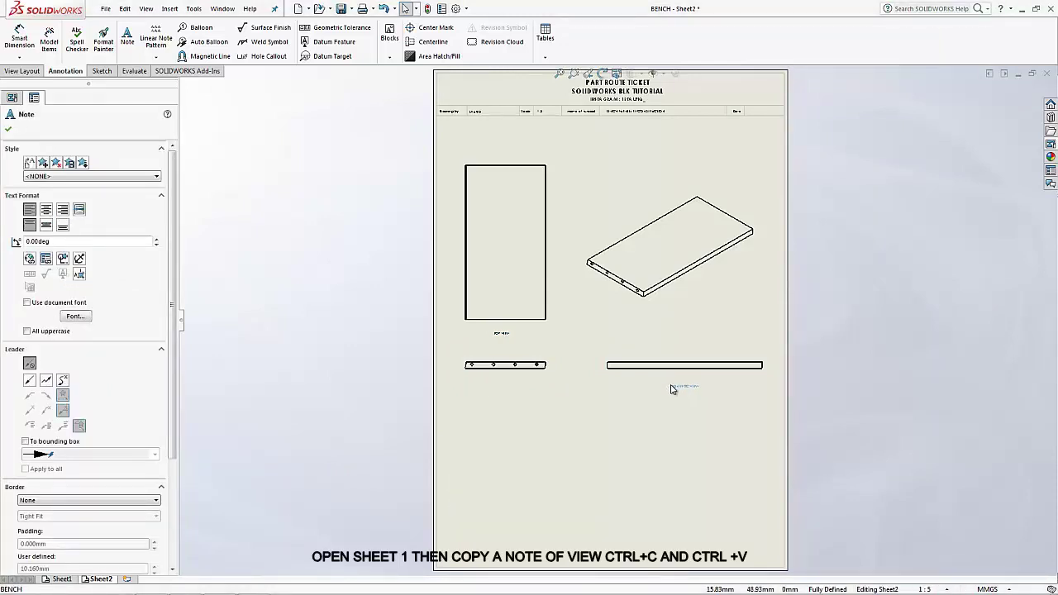
{"action": "key", "text": "f"}
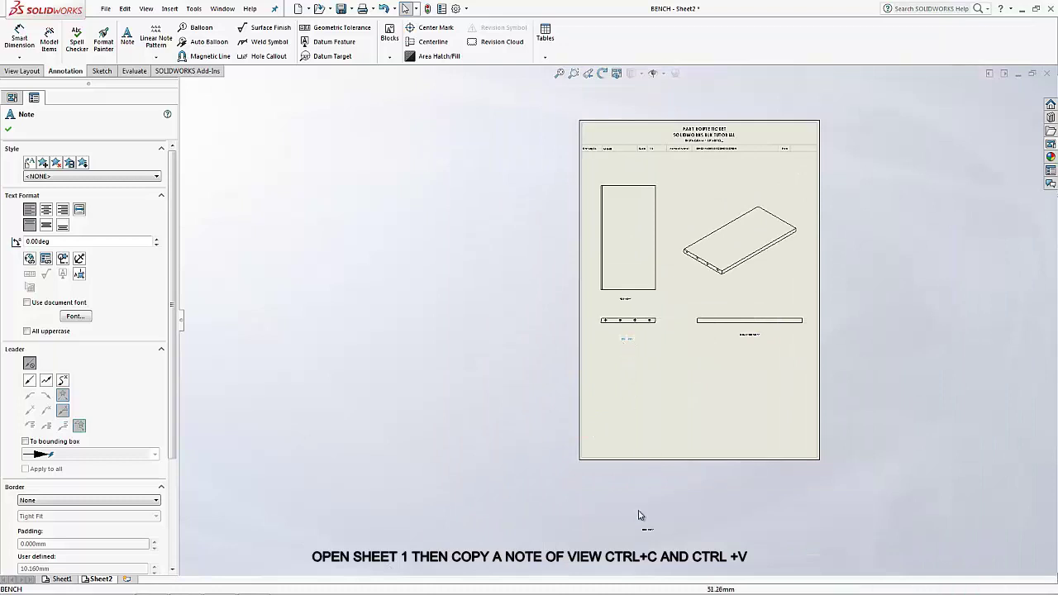
{"action": "left_click_drag", "start_coordinate": [647, 530], "coordinate": [690, 476]}
{"action": "scroll", "coordinate": [740, 302], "scroll_direction": "down", "scroll_amount": 2}
{"action": "scroll", "coordinate": [699, 309], "scroll_direction": "down", "scroll_amount": 2}
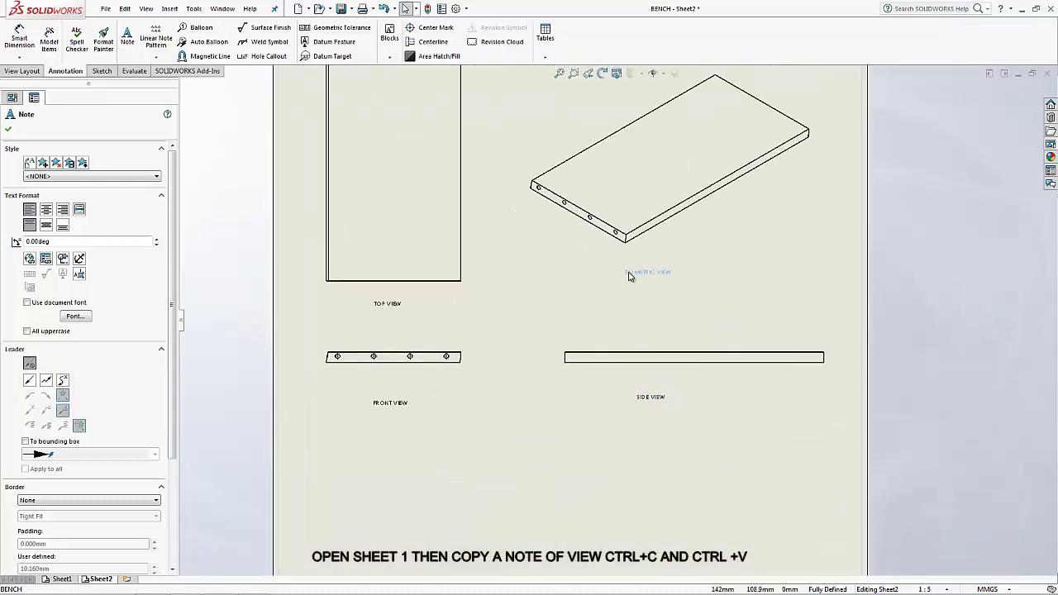
{"action": "left_click_drag", "start_coordinate": [657, 397], "coordinate": [674, 398]}
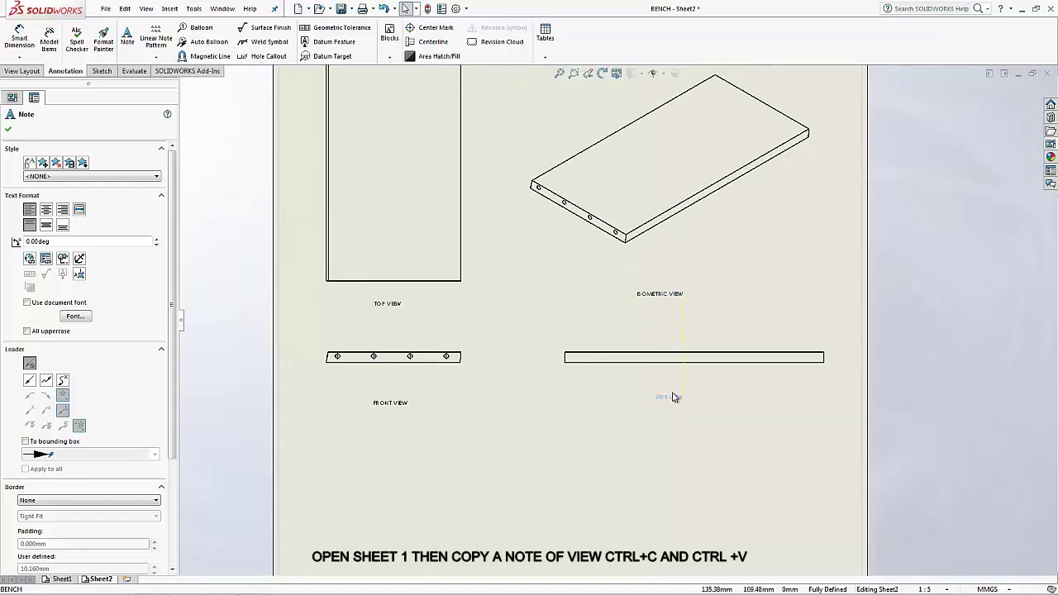
{"action": "key", "text": "Escape"}
{"action": "key", "text": "f"}
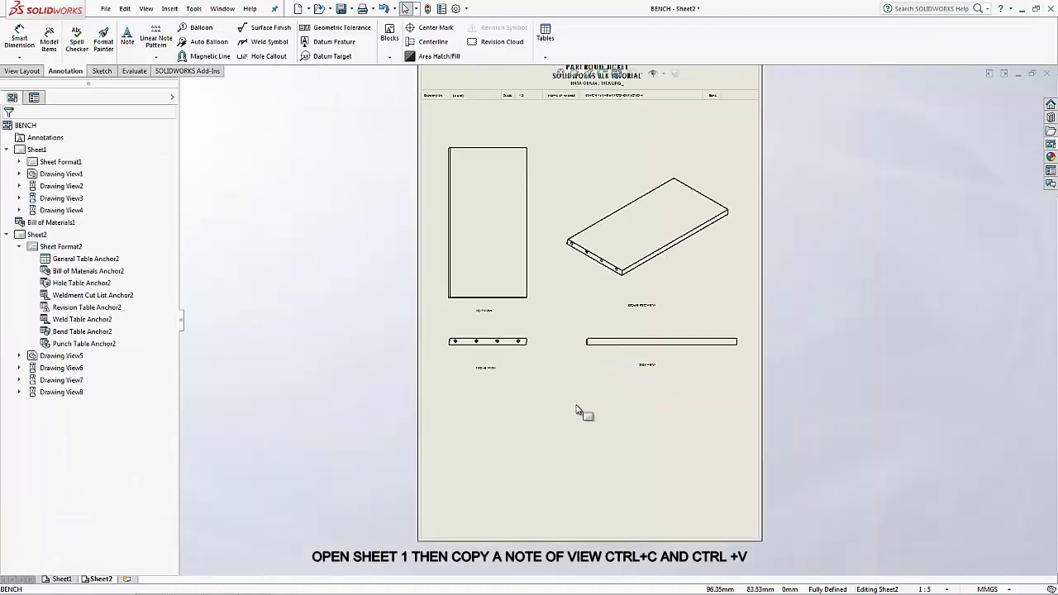
Step: Insert a bill of materials sourced from the front view and place it below the views
{"action": "left_click", "coordinate": [545, 37]}
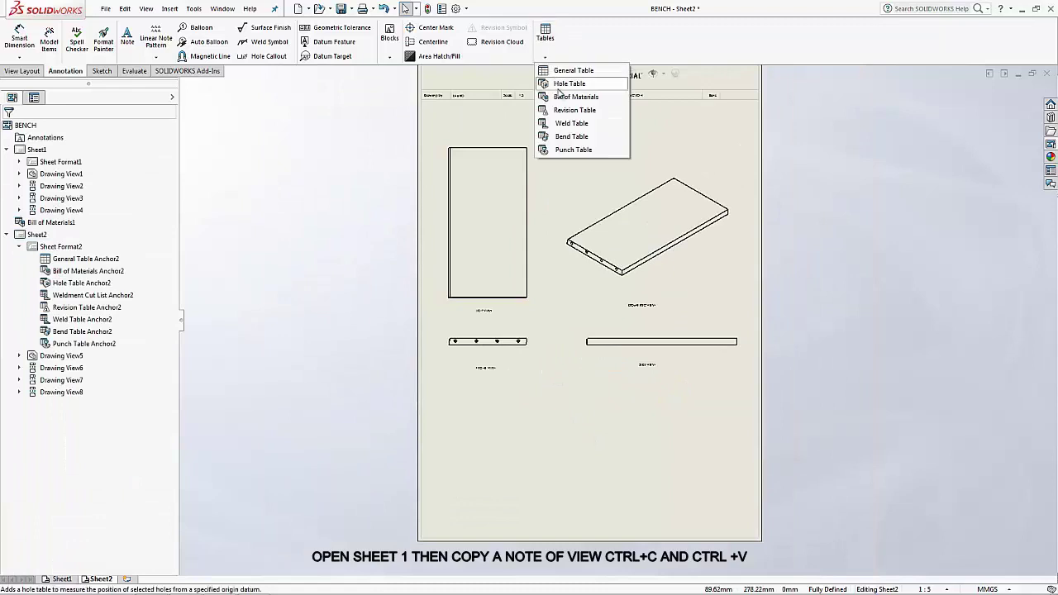
{"action": "left_click", "coordinate": [560, 99]}
{"action": "left_click", "coordinate": [524, 353]}
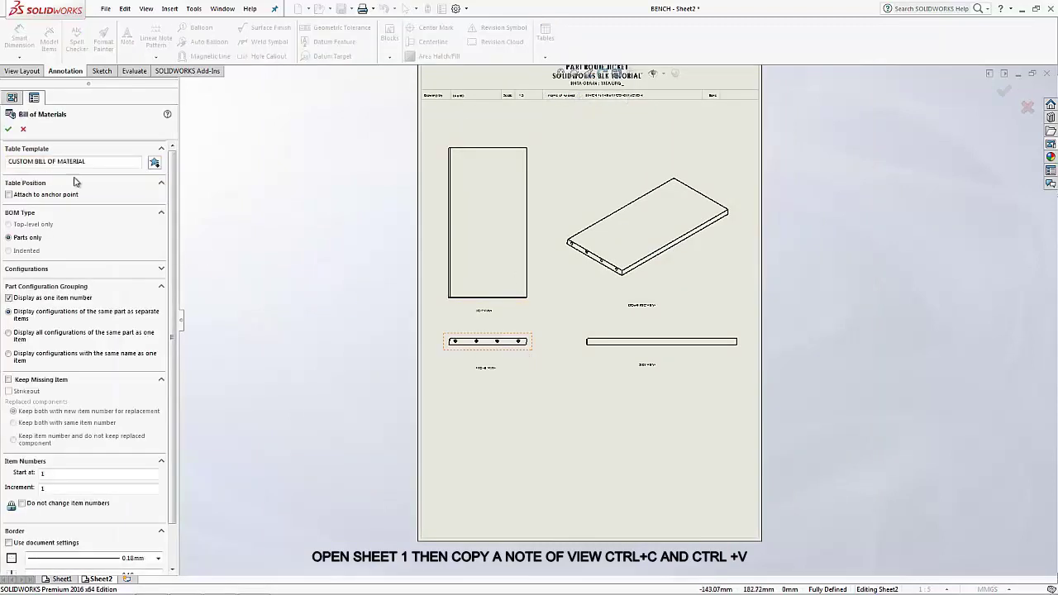
{"action": "left_click", "coordinate": [8, 129]}
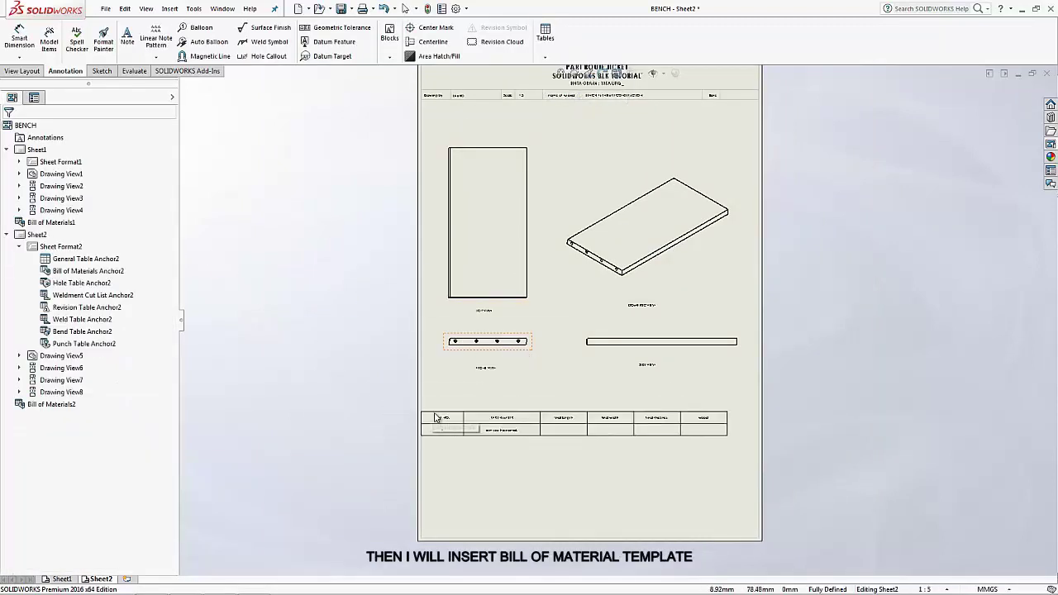
{"action": "left_click", "coordinate": [470, 432]}
{"action": "scroll", "coordinate": [616, 440], "scroll_direction": "down", "scroll_amount": 2}
{"action": "scroll", "coordinate": [616, 440], "scroll_direction": "down", "scroll_amount": 1}
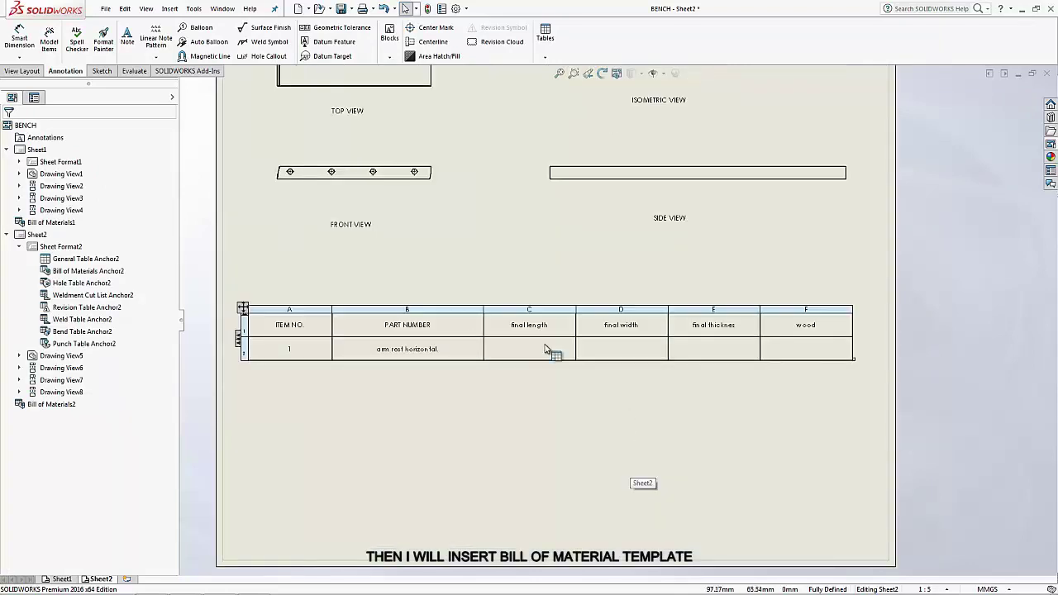
{"action": "scroll", "coordinate": [541, 310], "scroll_direction": "up", "scroll_amount": 2}
{"action": "scroll", "coordinate": [541, 310], "scroll_direction": "down", "scroll_amount": 1}
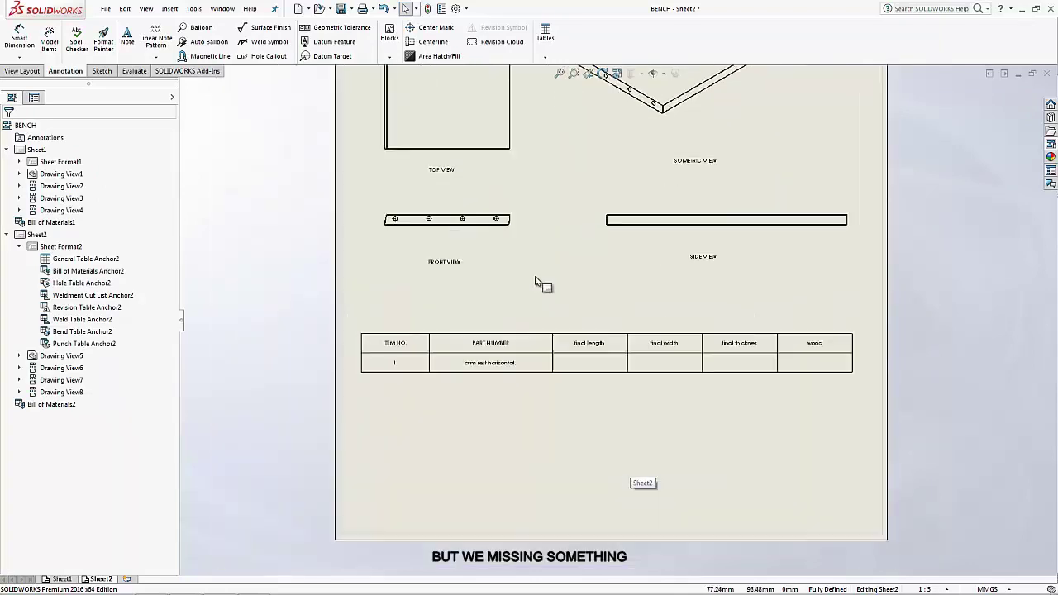
{"action": "right_click", "coordinate": [511, 235]}
Step: Open the arm rest part and set wood to all grade mahogany, date 7/15/2018 and the drafter
{"action": "left_click", "coordinate": [529, 205]}
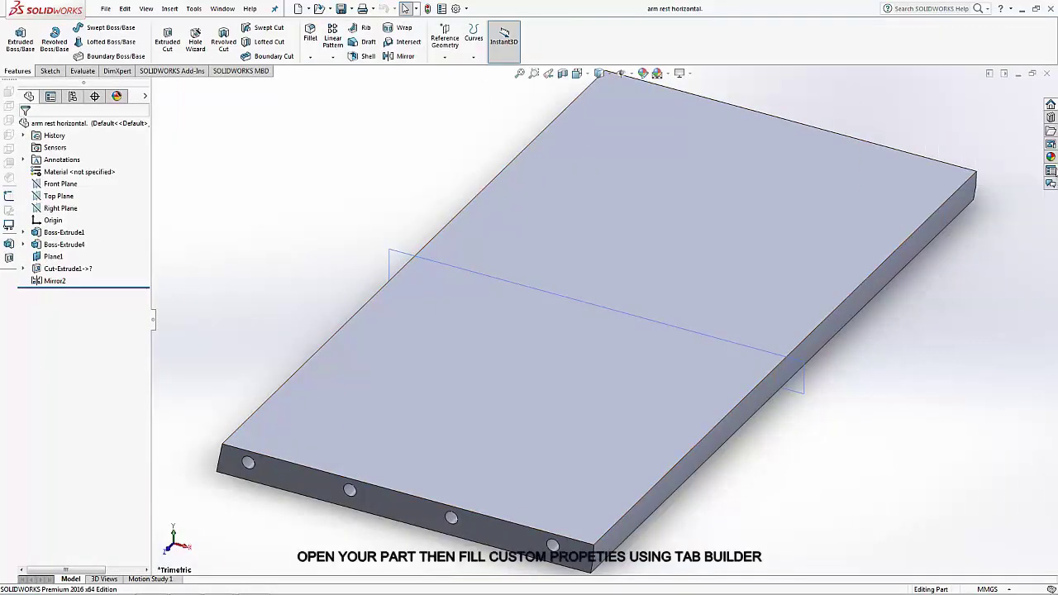
{"action": "left_click", "coordinate": [1050, 171]}
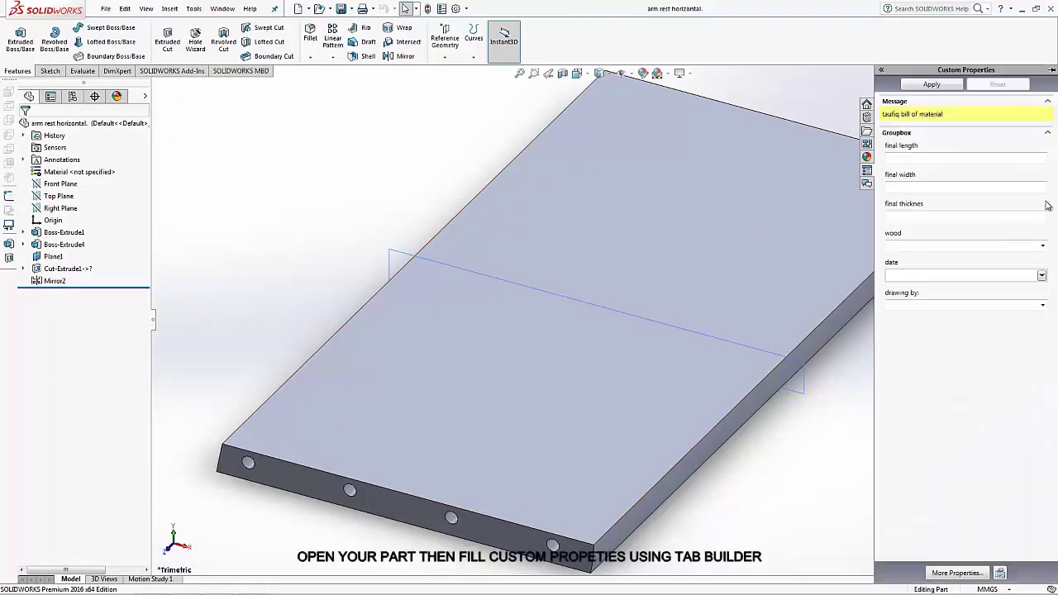
{"action": "left_click", "coordinate": [1043, 247]}
{"action": "left_click", "coordinate": [1025, 259]}
{"action": "left_click", "coordinate": [1042, 275]}
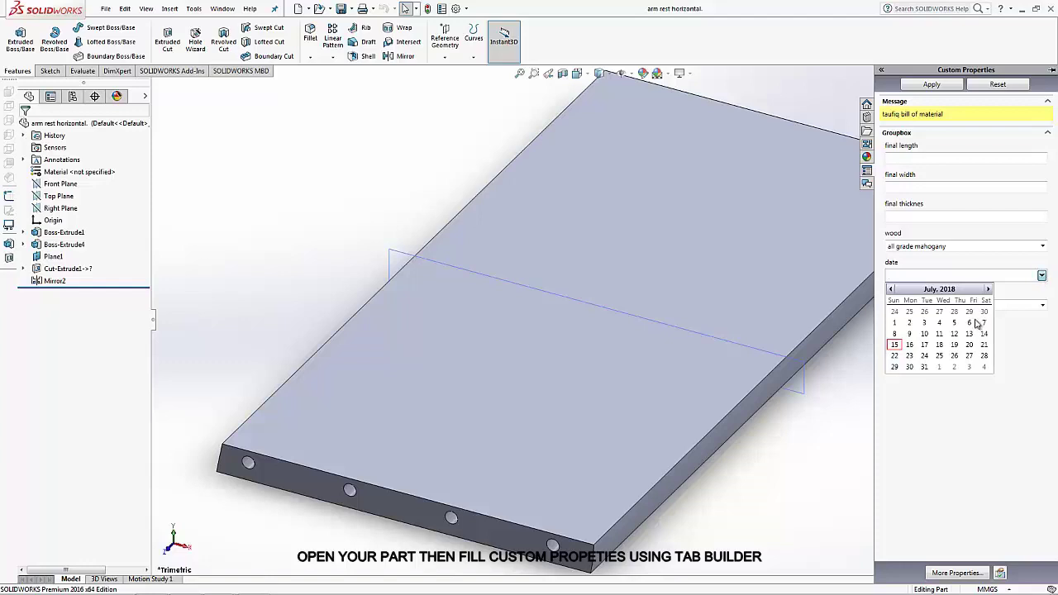
{"action": "left_click", "coordinate": [894, 346]}
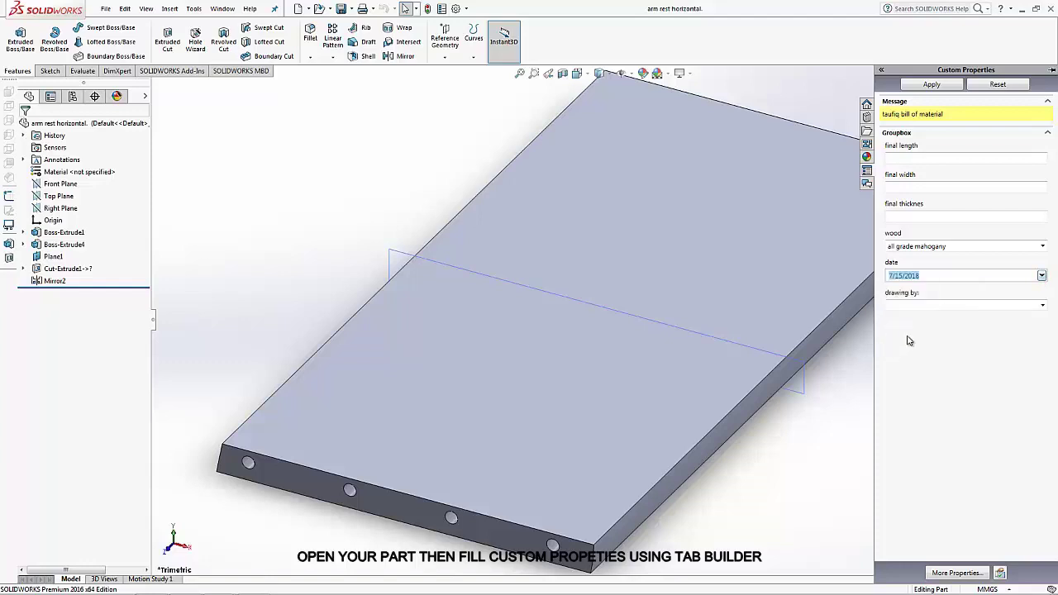
{"action": "left_click", "coordinate": [1039, 306]}
{"action": "left_click", "coordinate": [979, 323]}
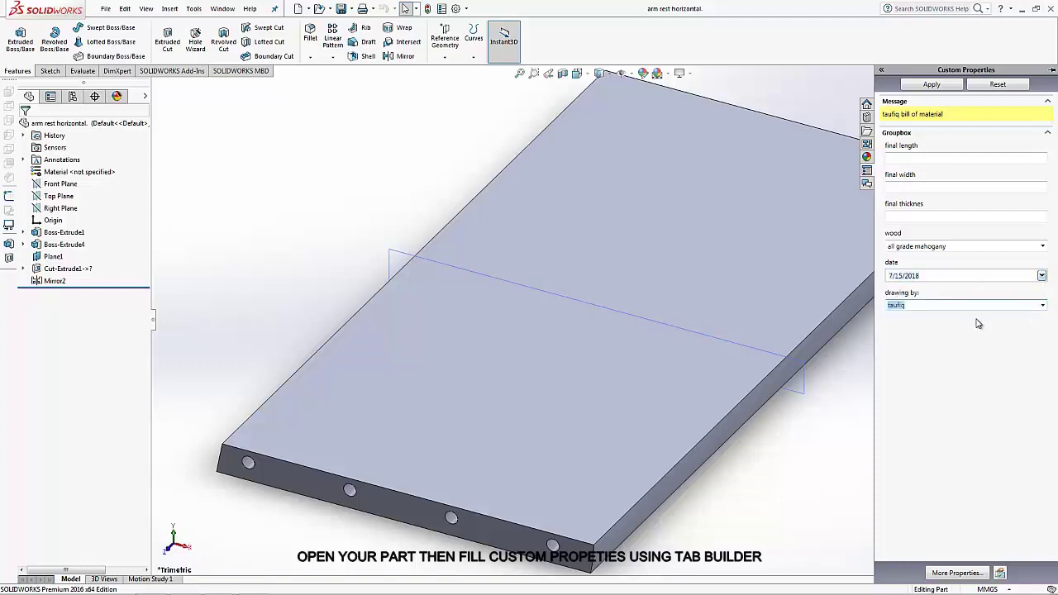
Step: Enter final length 457, width 234, thickness 19, apply, save the part and return to BENCH
{"action": "left_click", "coordinate": [1055, 171]}
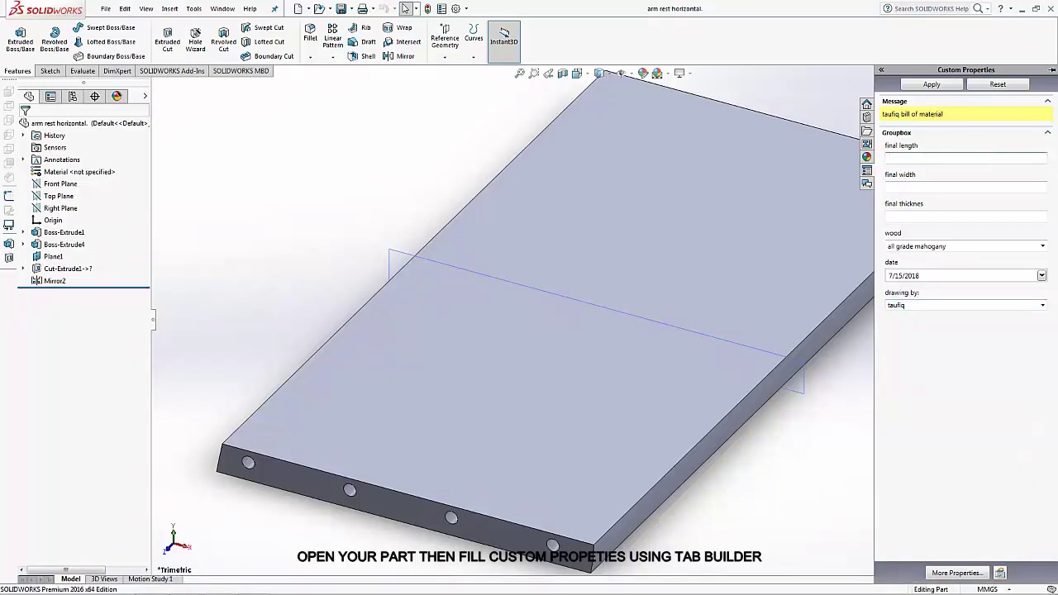
{"action": "type", "text": "457"}
{"action": "key", "text": "Tab"}
{"action": "type", "text": "19"}
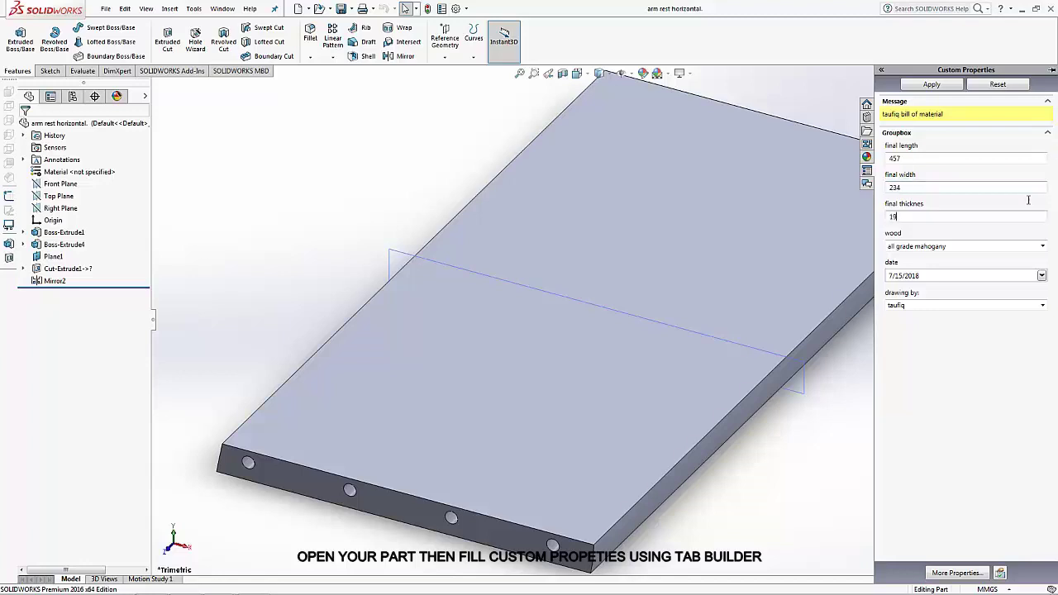
{"action": "left_click", "coordinate": [947, 85]}
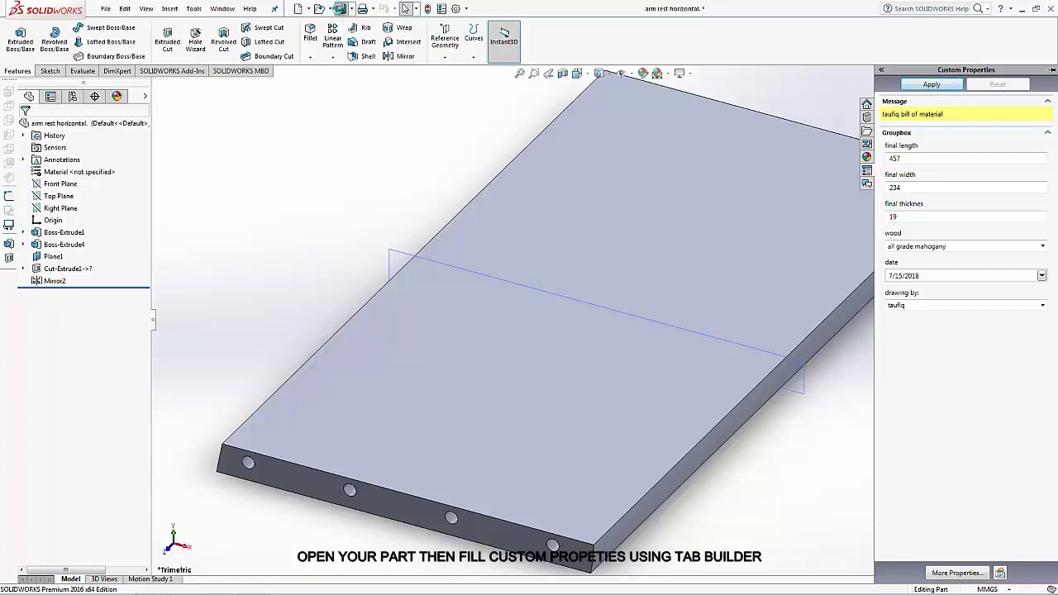
{"action": "left_click", "coordinate": [339, 8]}
{"action": "left_click", "coordinate": [1046, 73]}
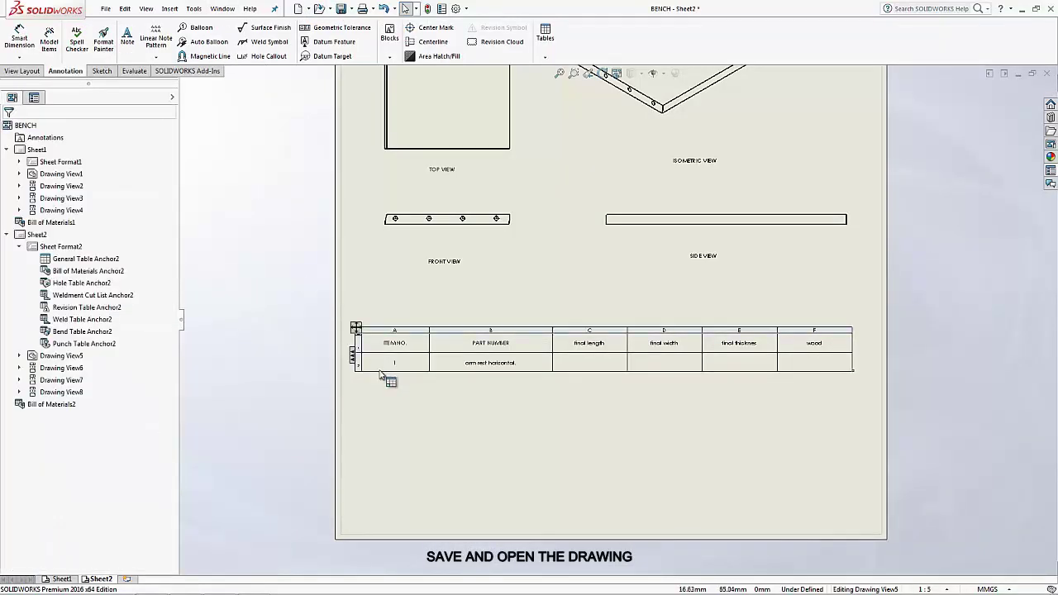
Step: Delete the outdated bill of materials and place a fresh one from the front view below the views
{"action": "left_click", "coordinate": [355, 327]}
{"action": "key", "text": "Delete"}
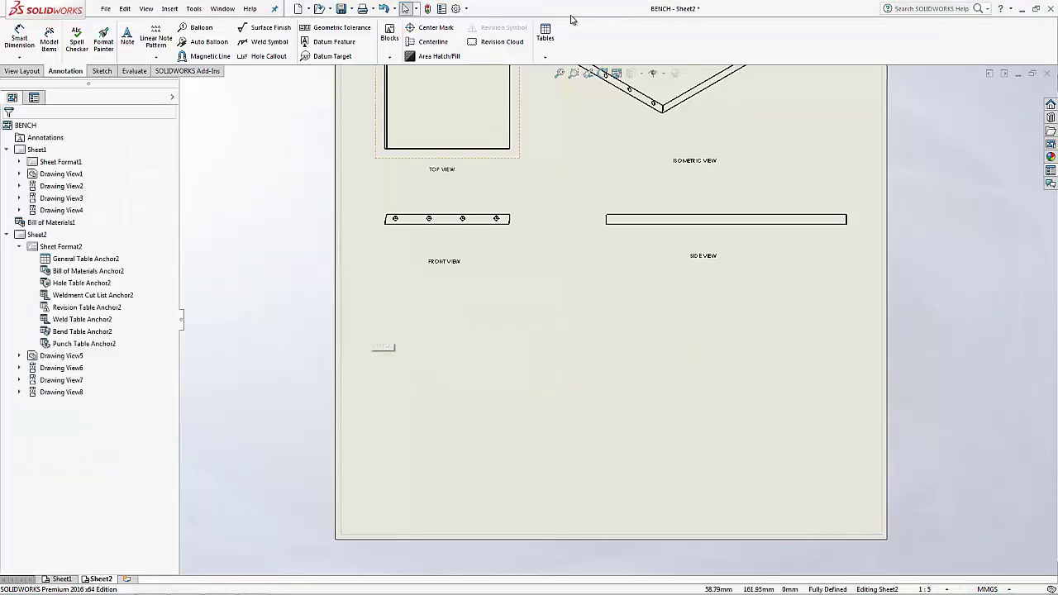
{"action": "left_click", "coordinate": [544, 57]}
{"action": "left_click", "coordinate": [564, 97]}
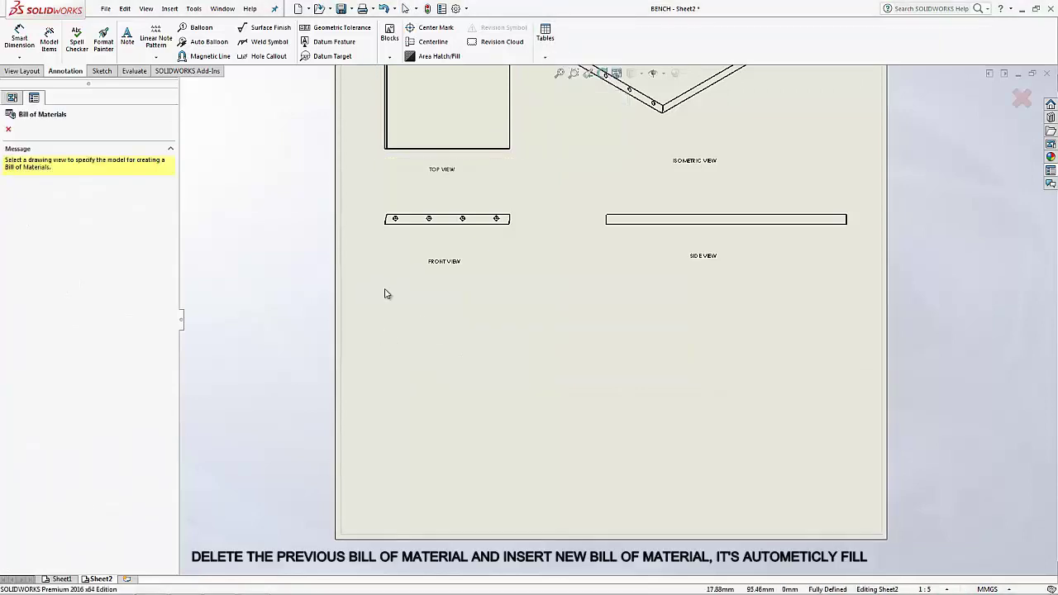
{"action": "left_click", "coordinate": [406, 225]}
{"action": "left_click", "coordinate": [8, 129]}
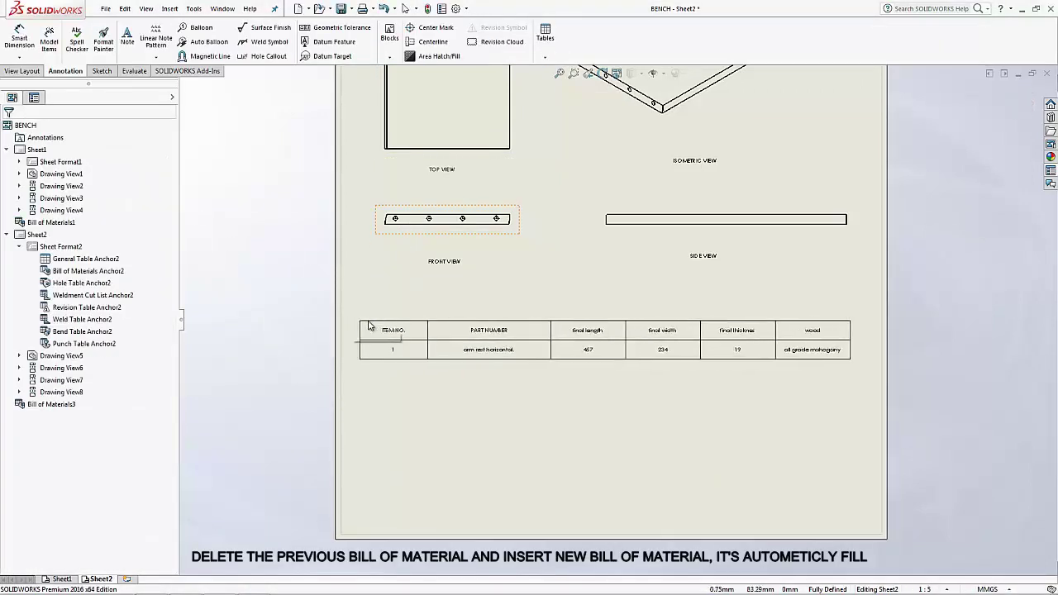
{"action": "left_click", "coordinate": [371, 314]}
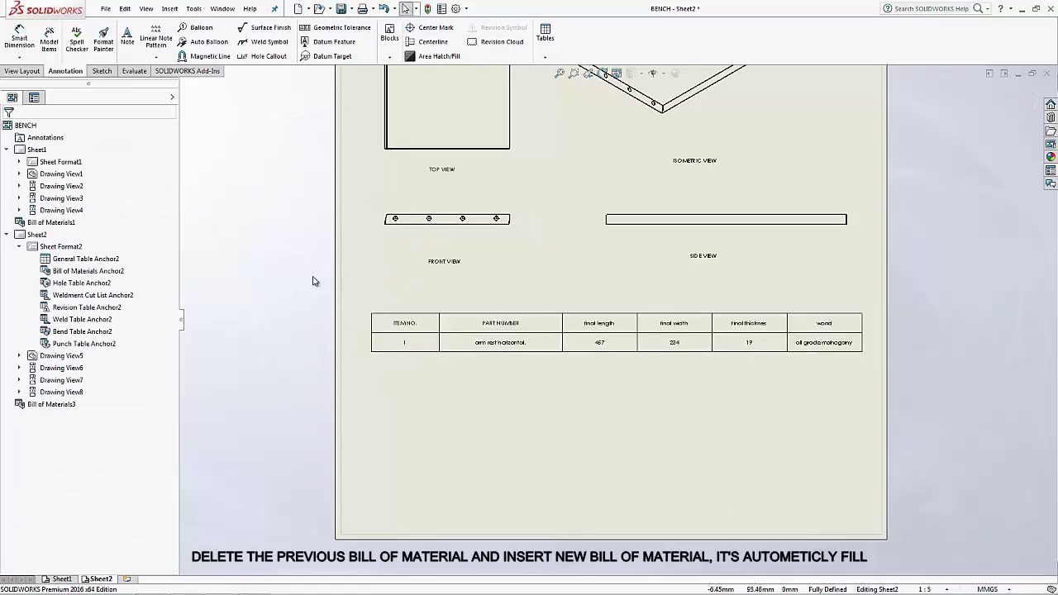
{"action": "left_click", "coordinate": [31, 47]}
{"action": "scroll", "coordinate": [331, 219], "scroll_direction": "down", "scroll_amount": 2}
Step: Dimension the front view with its 236 length and 19 thickness
{"action": "scroll", "coordinate": [397, 235], "scroll_direction": "down", "scroll_amount": 2}
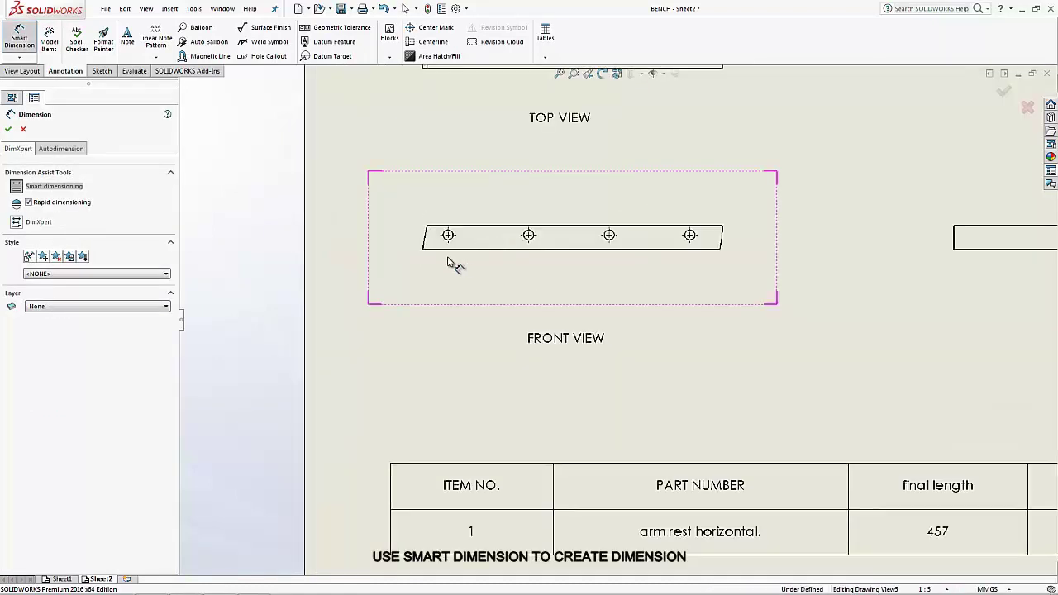
{"action": "left_click", "coordinate": [455, 250]}
{"action": "left_click", "coordinate": [573, 279]}
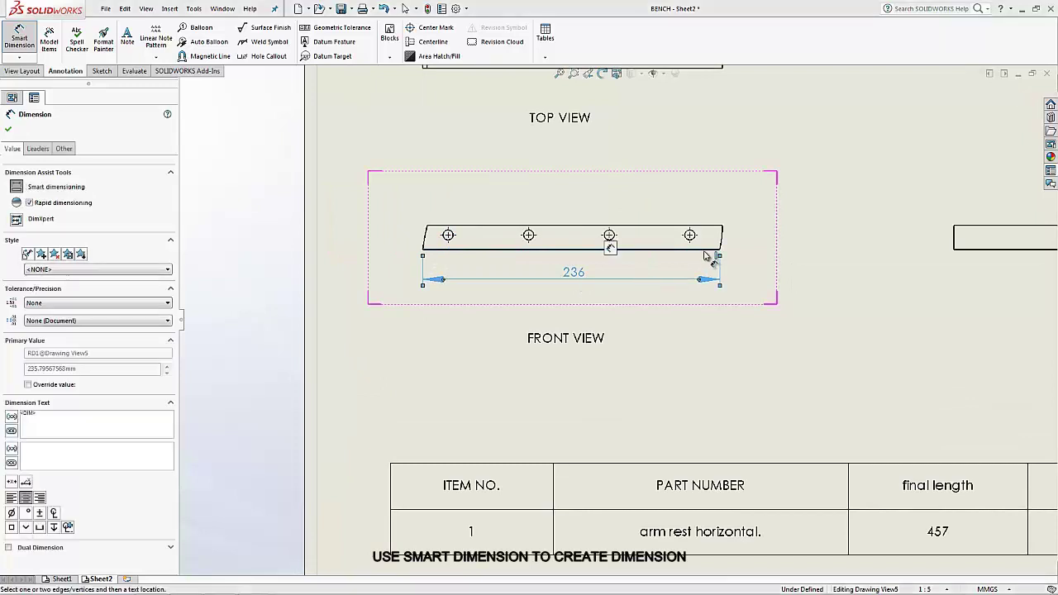
{"action": "left_click", "coordinate": [698, 226]}
{"action": "left_click", "coordinate": [701, 227]}
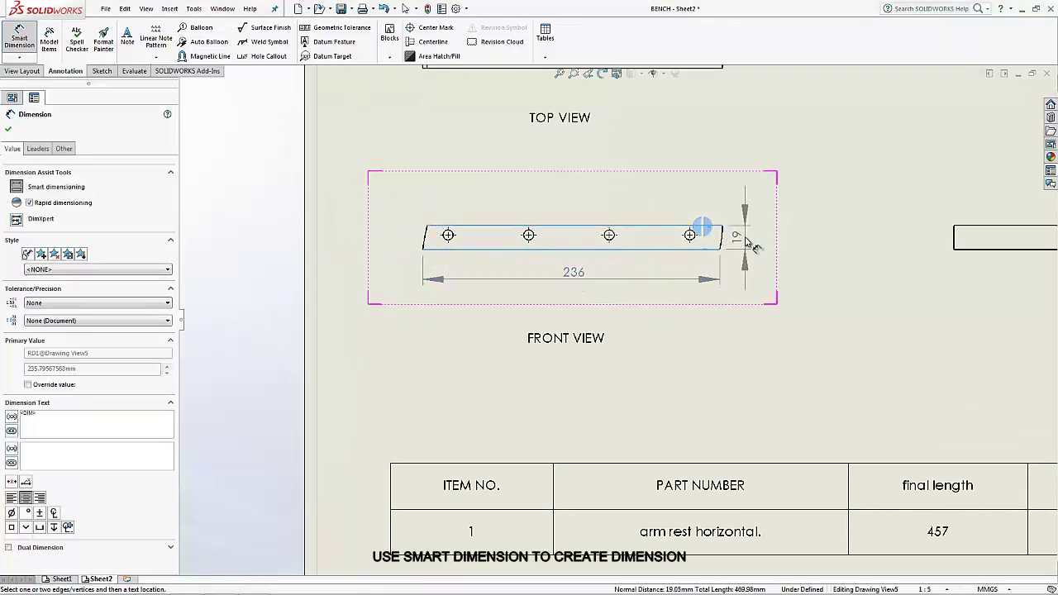
{"action": "left_click", "coordinate": [748, 242]}
Step: Dimension the top view with its 457 length and 238 width
{"action": "scroll", "coordinate": [727, 248], "scroll_direction": "up", "scroll_amount": 2}
{"action": "scroll", "coordinate": [661, 240], "scroll_direction": "up", "scroll_amount": 2}
{"action": "scroll", "coordinate": [632, 219], "scroll_direction": "up", "scroll_amount": 2}
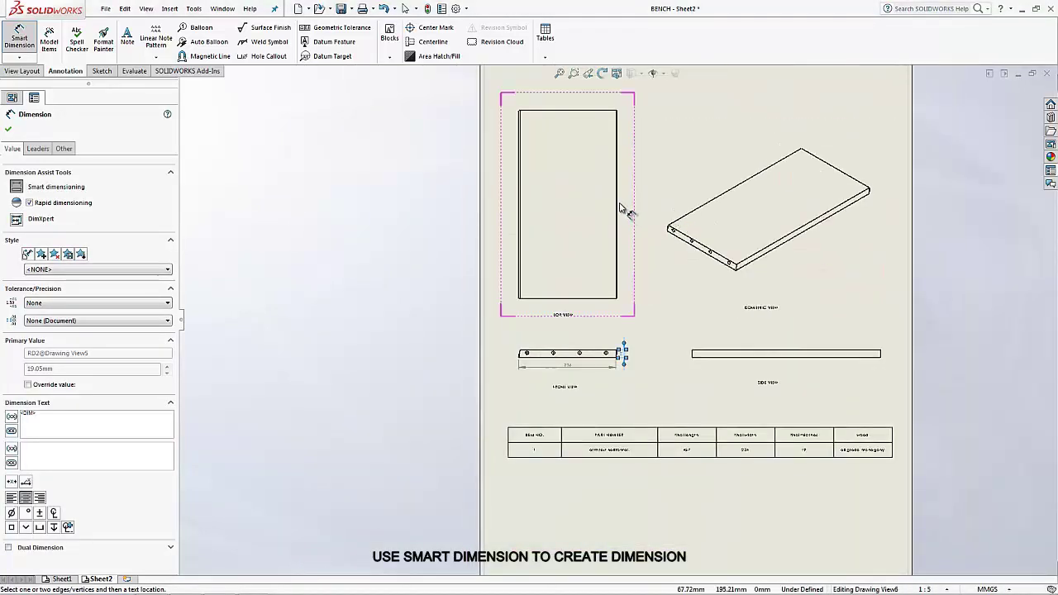
{"action": "left_click", "coordinate": [621, 208]}
{"action": "scroll", "coordinate": [628, 306], "scroll_direction": "down", "scroll_amount": 3}
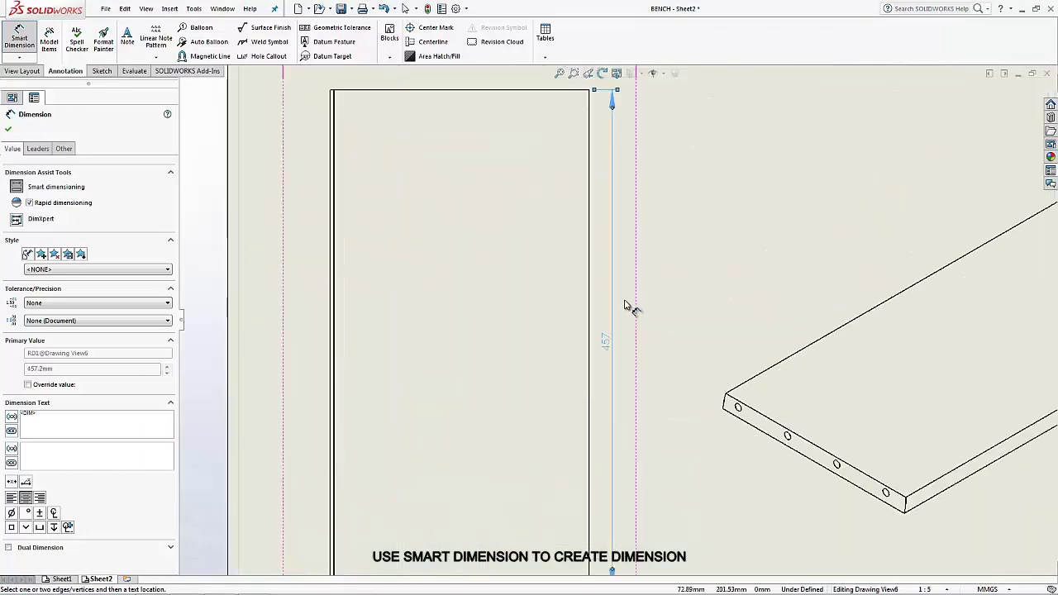
{"action": "scroll", "coordinate": [632, 307], "scroll_direction": "up", "scroll_amount": 3}
{"action": "scroll", "coordinate": [461, 339], "scroll_direction": "down", "scroll_amount": 1}
{"action": "scroll", "coordinate": [461, 339], "scroll_direction": "down", "scroll_amount": 2}
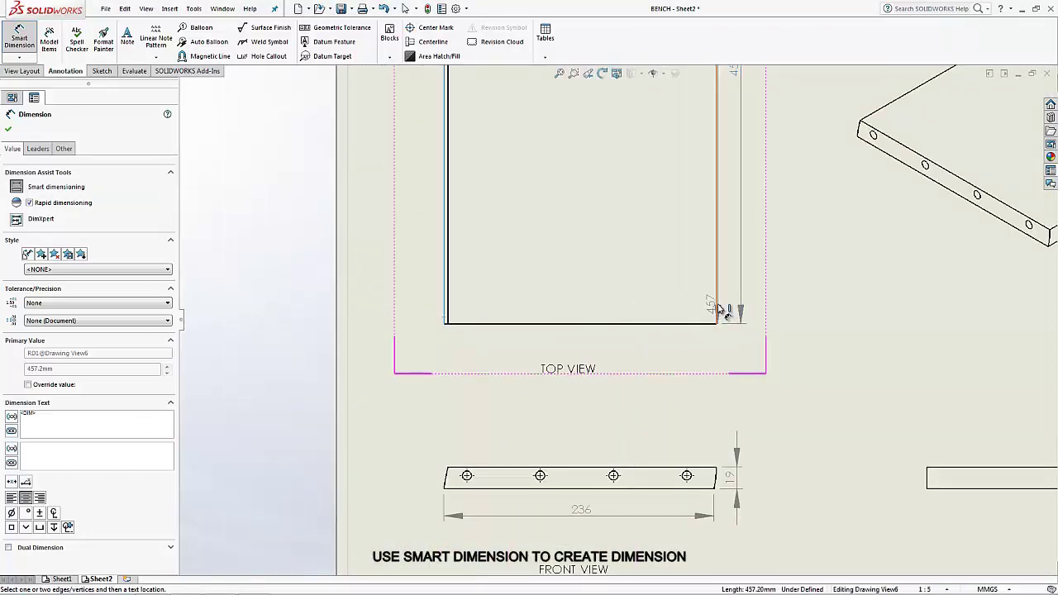
{"action": "left_click", "coordinate": [697, 323]}
{"action": "left_click", "coordinate": [592, 351]}
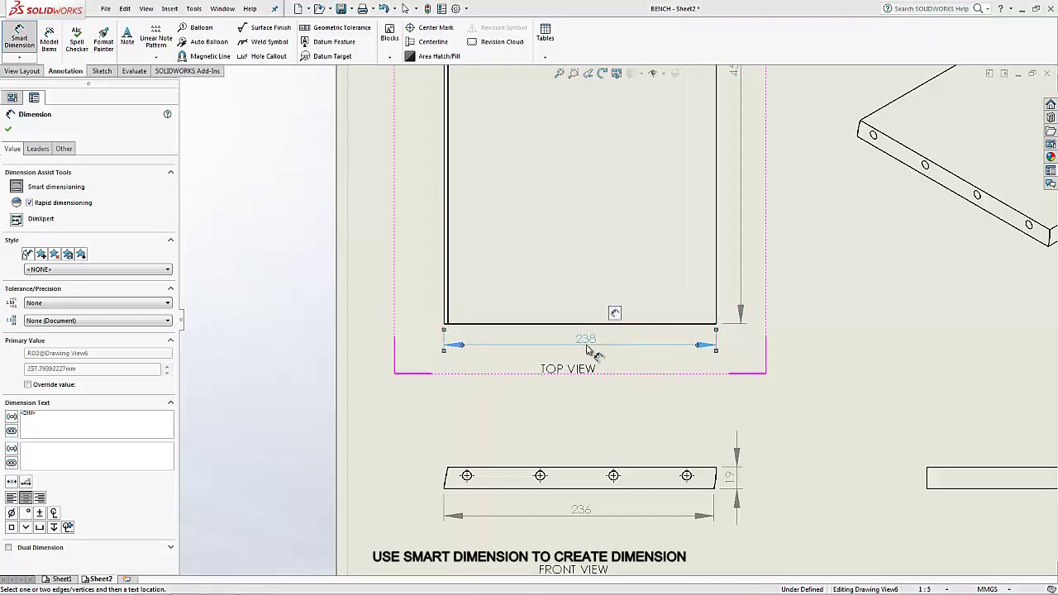
{"action": "left_click", "coordinate": [567, 465]}
Step: Add 234 to the front view's top edge, and 457 and 19 to the side view
{"action": "left_click", "coordinate": [570, 451]}
{"action": "scroll", "coordinate": [777, 415], "scroll_direction": "up", "scroll_amount": 1}
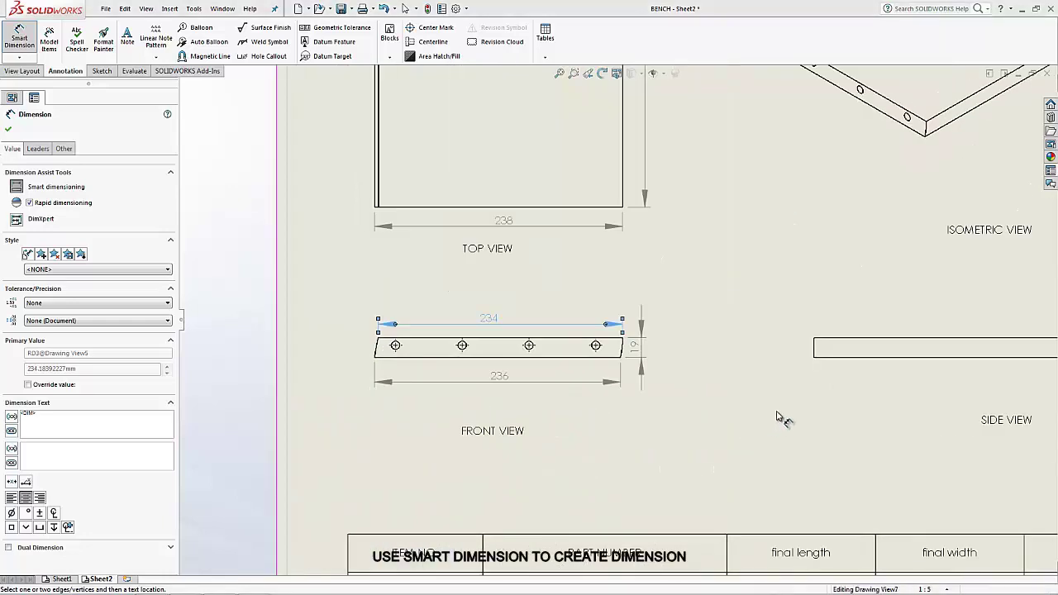
{"action": "scroll", "coordinate": [794, 396], "scroll_direction": "up", "scroll_amount": 1}
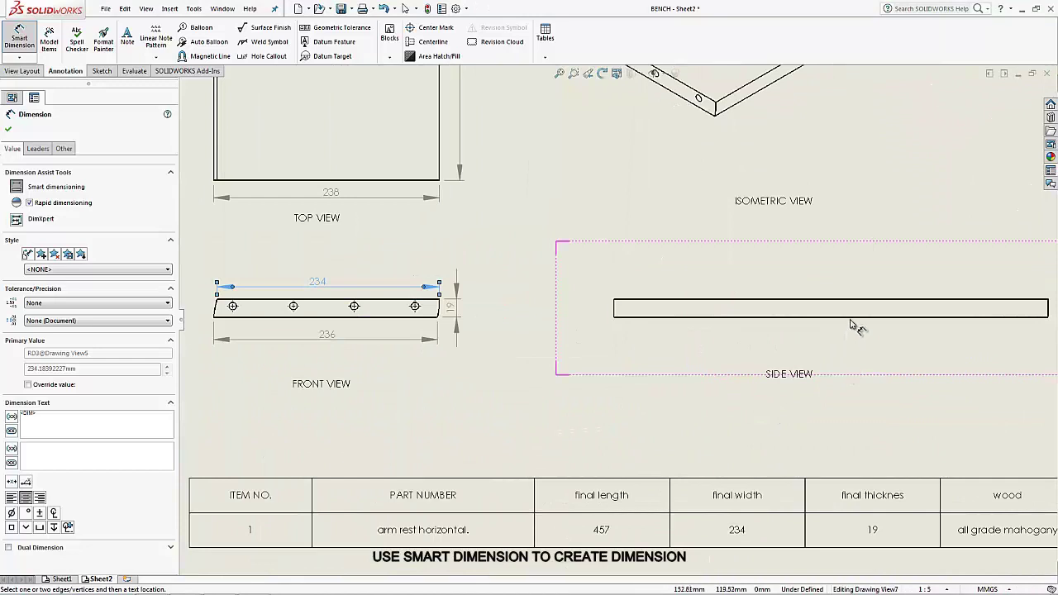
{"action": "left_click", "coordinate": [852, 317]}
{"action": "left_click", "coordinate": [826, 334]}
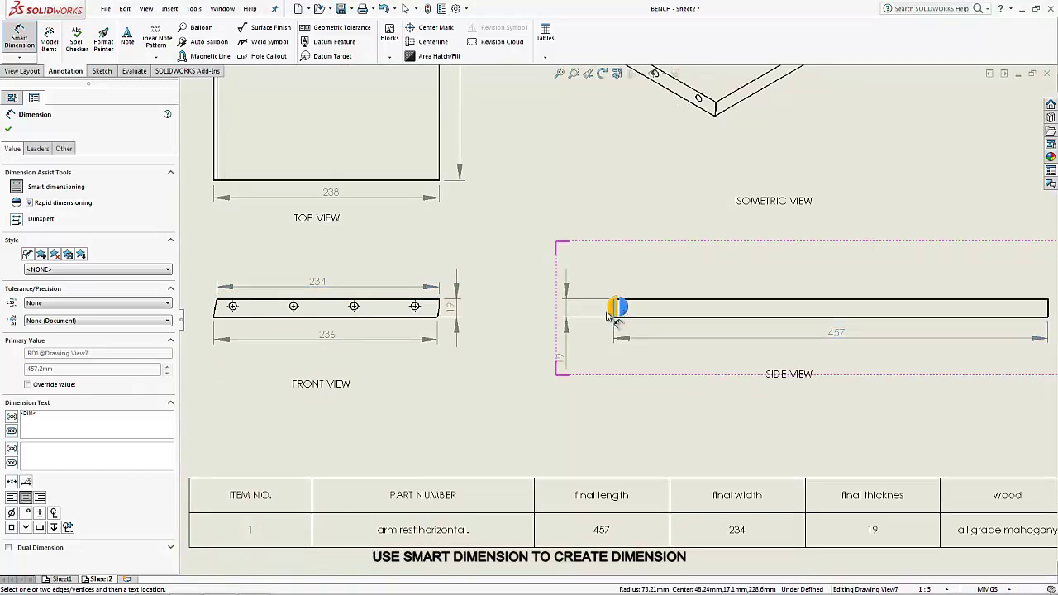
{"action": "left_click", "coordinate": [611, 315]}
{"action": "scroll", "coordinate": [613, 319], "scroll_direction": "up", "scroll_amount": 3}
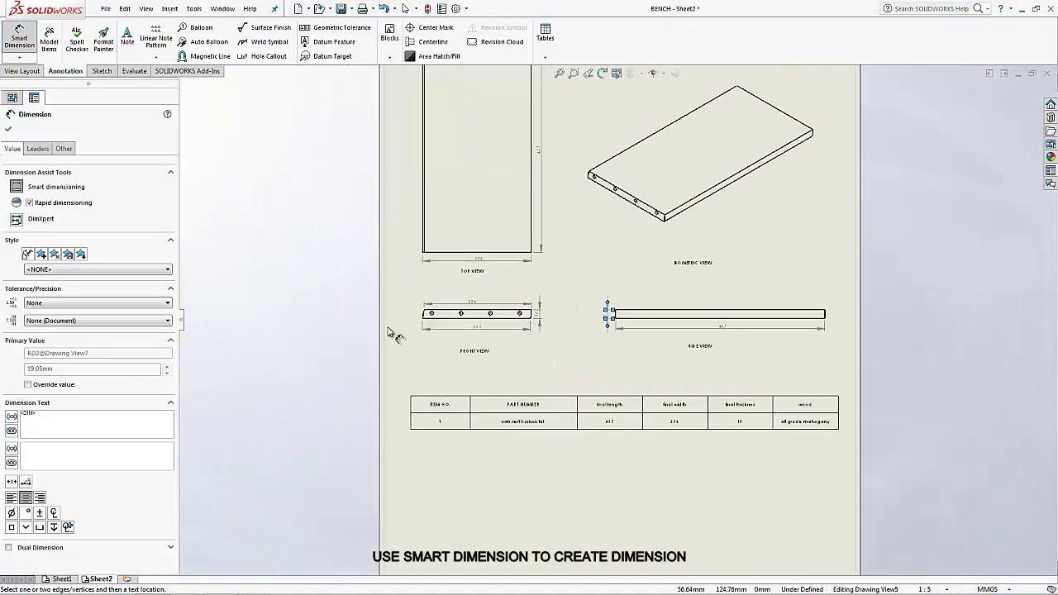
{"action": "left_click", "coordinate": [8, 130]}
Step: Delete the duplicate name note from the title block's Drawing by cell
{"action": "key", "text": "f"}
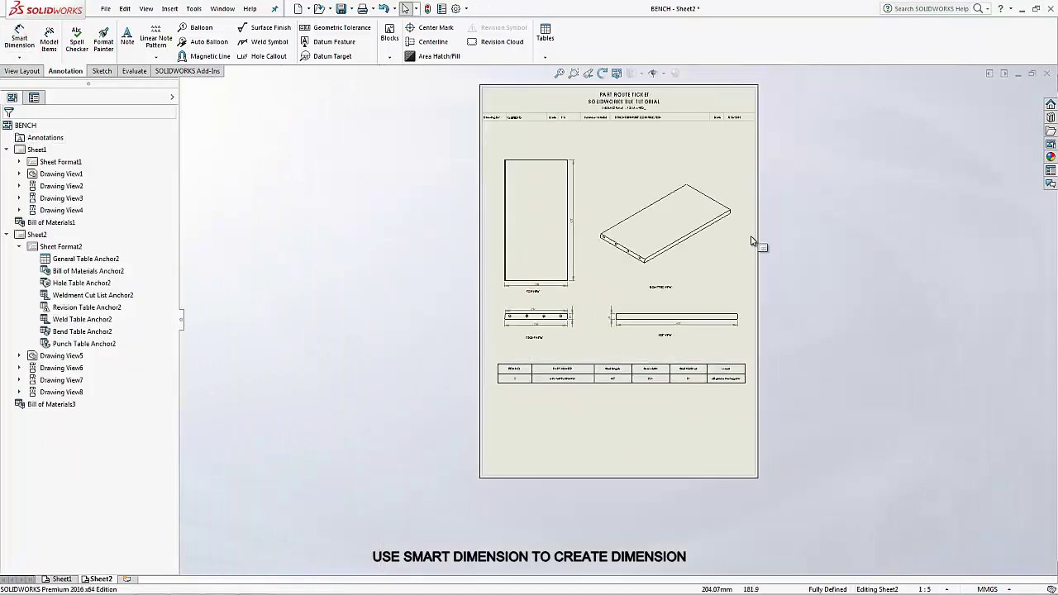
{"action": "scroll", "coordinate": [756, 244], "scroll_direction": "down", "scroll_amount": 2}
{"action": "scroll", "coordinate": [723, 165], "scroll_direction": "down", "scroll_amount": 2}
{"action": "scroll", "coordinate": [718, 263], "scroll_direction": "down", "scroll_amount": 2}
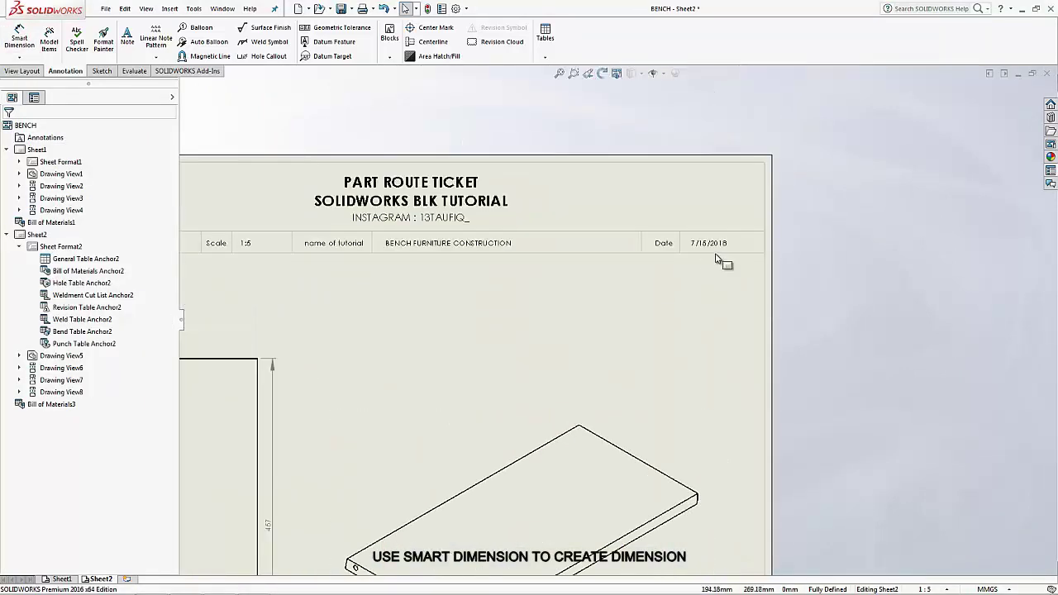
{"action": "scroll", "coordinate": [487, 318], "scroll_direction": "down", "scroll_amount": 2}
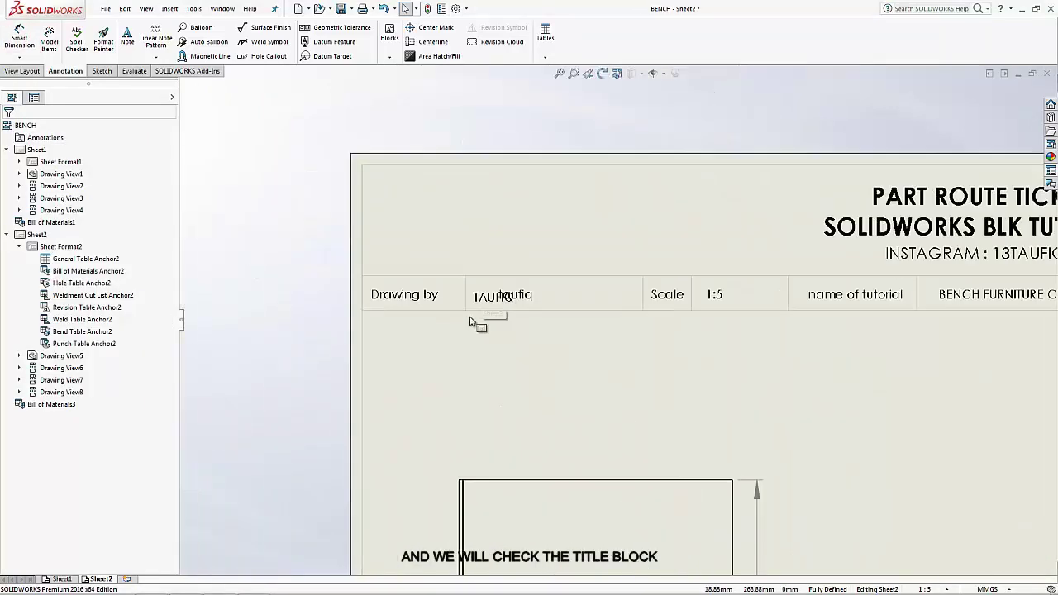
{"action": "scroll", "coordinate": [492, 314], "scroll_direction": "down", "scroll_amount": 1}
{"action": "left_click", "coordinate": [496, 304]}
{"action": "key", "text": "Delete"}
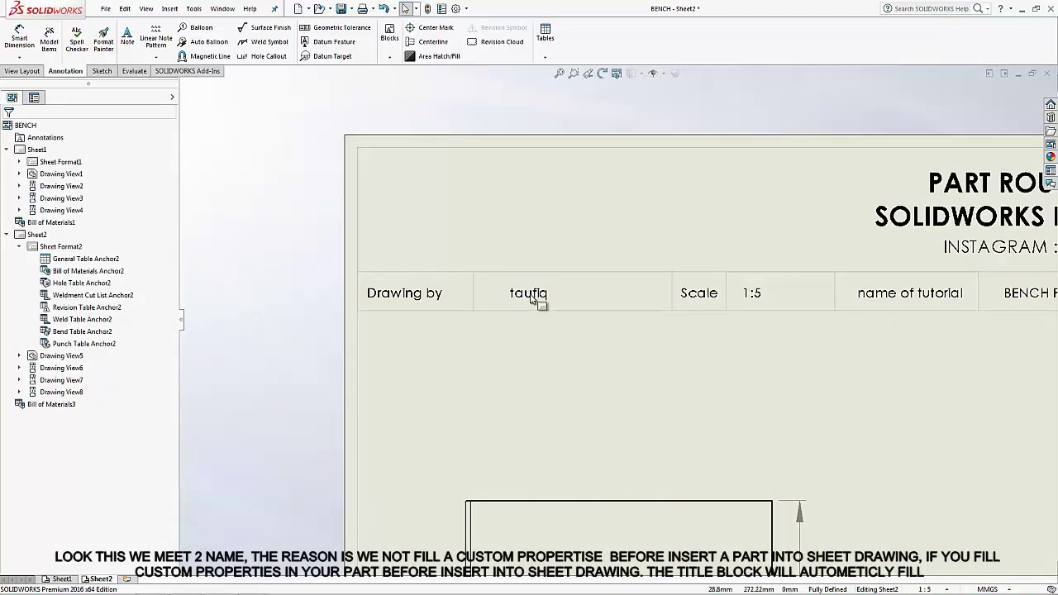
Step: Add a new empty Sheet3 on the PART ROUTE TICKET format
{"action": "scroll", "coordinate": [512, 298], "scroll_direction": "up", "scroll_amount": 2}
{"action": "scroll", "coordinate": [579, 331], "scroll_direction": "up", "scroll_amount": 4}
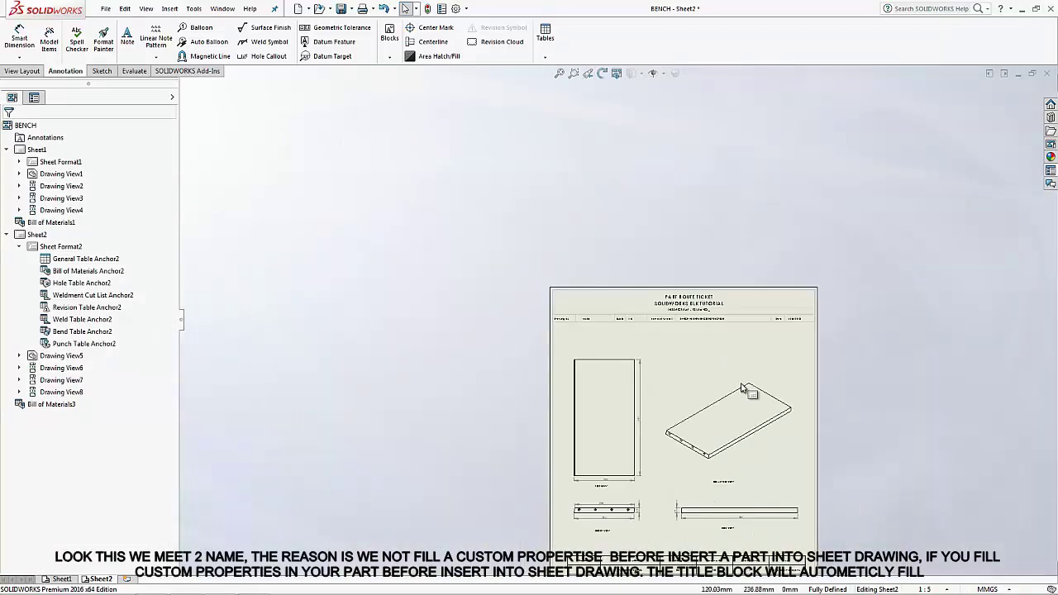
{"action": "scroll", "coordinate": [661, 356], "scroll_direction": "down", "scroll_amount": 2}
{"action": "scroll", "coordinate": [736, 380], "scroll_direction": "up", "scroll_amount": 2}
{"action": "scroll", "coordinate": [735, 381], "scroll_direction": "down", "scroll_amount": 2}
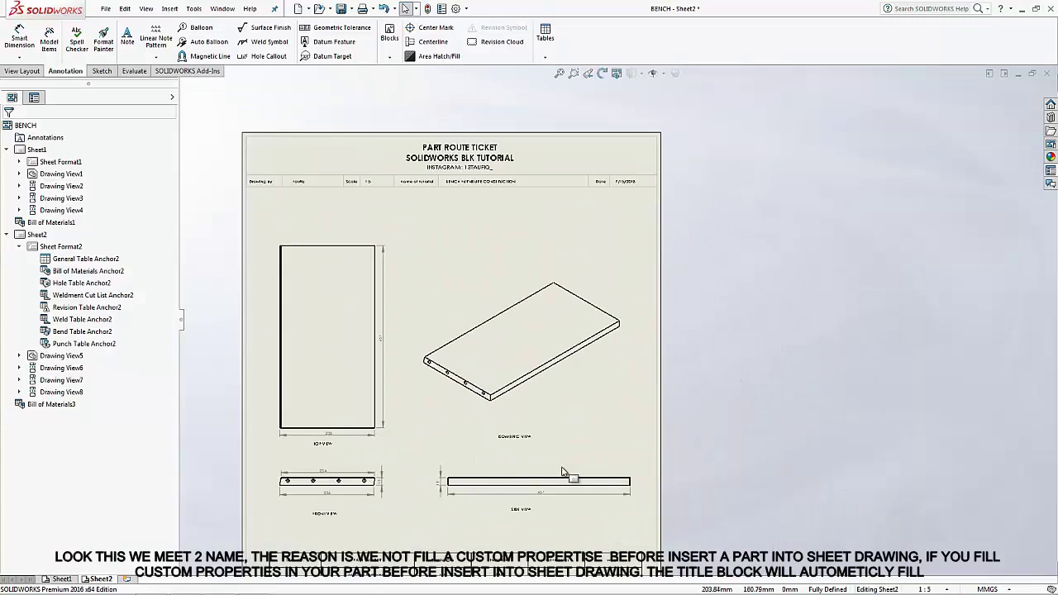
{"action": "left_click", "coordinate": [126, 580]}
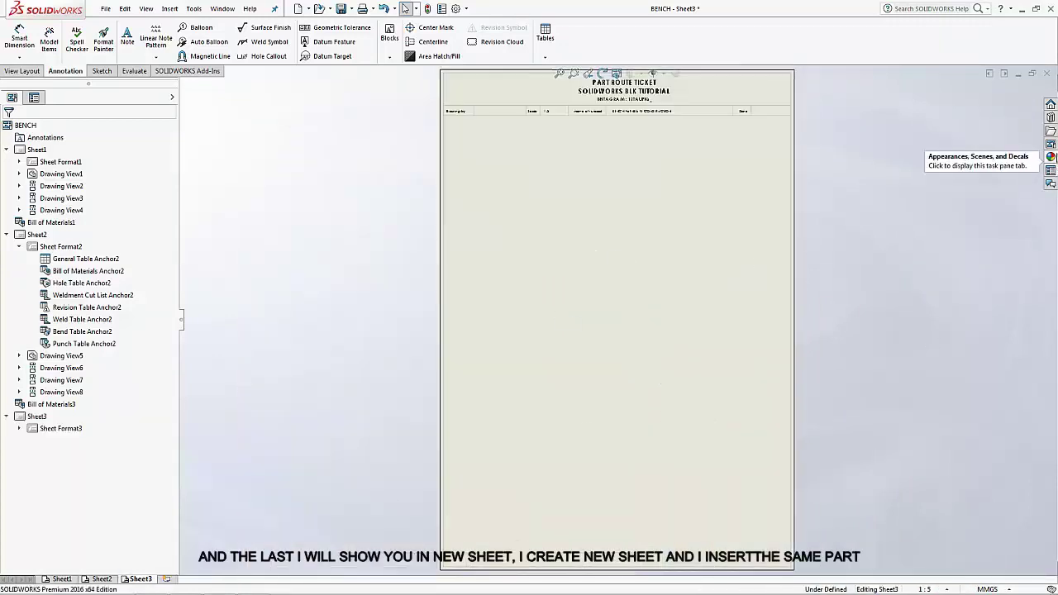
Step: Place the arm rest's front view from the View Palette, plus top, side and isometric projections
{"action": "left_click", "coordinate": [1051, 146]}
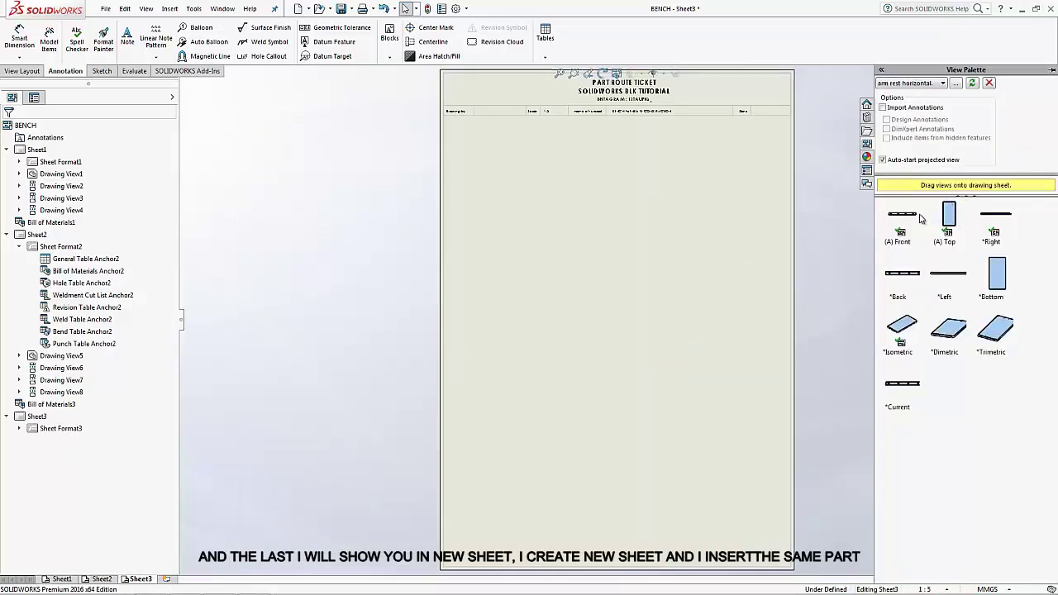
{"action": "left_click_drag", "start_coordinate": [908, 216], "coordinate": [533, 380]}
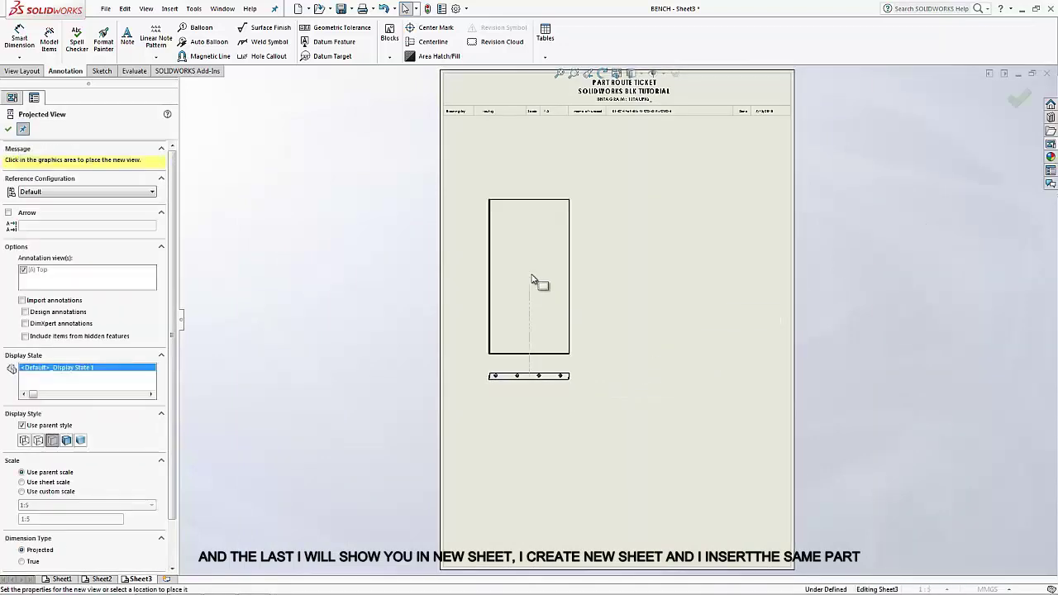
{"action": "left_click", "coordinate": [620, 359]}
{"action": "left_click", "coordinate": [701, 382]}
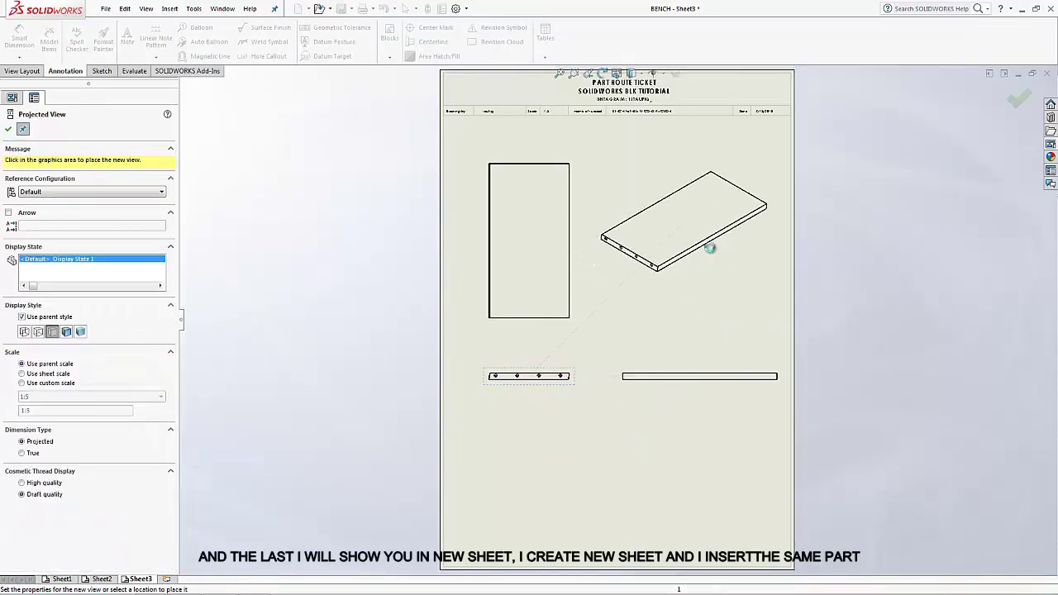
{"action": "left_click", "coordinate": [707, 274]}
{"action": "left_click", "coordinate": [12, 128]}
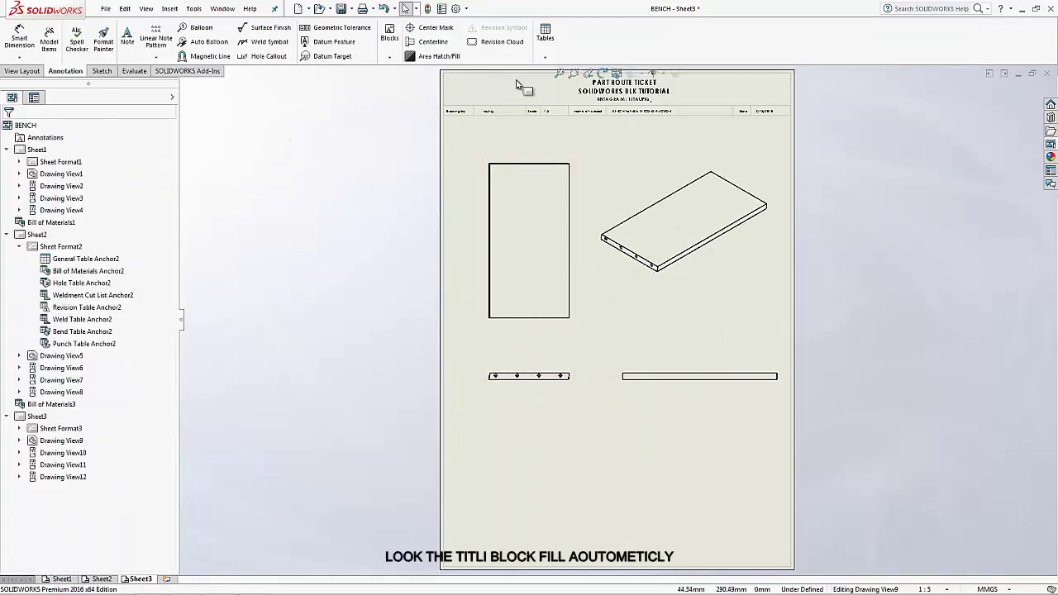
Step: Insert a bill of materials from the front view, positioned below the views
{"action": "left_click", "coordinate": [552, 55]}
{"action": "left_click", "coordinate": [570, 97]}
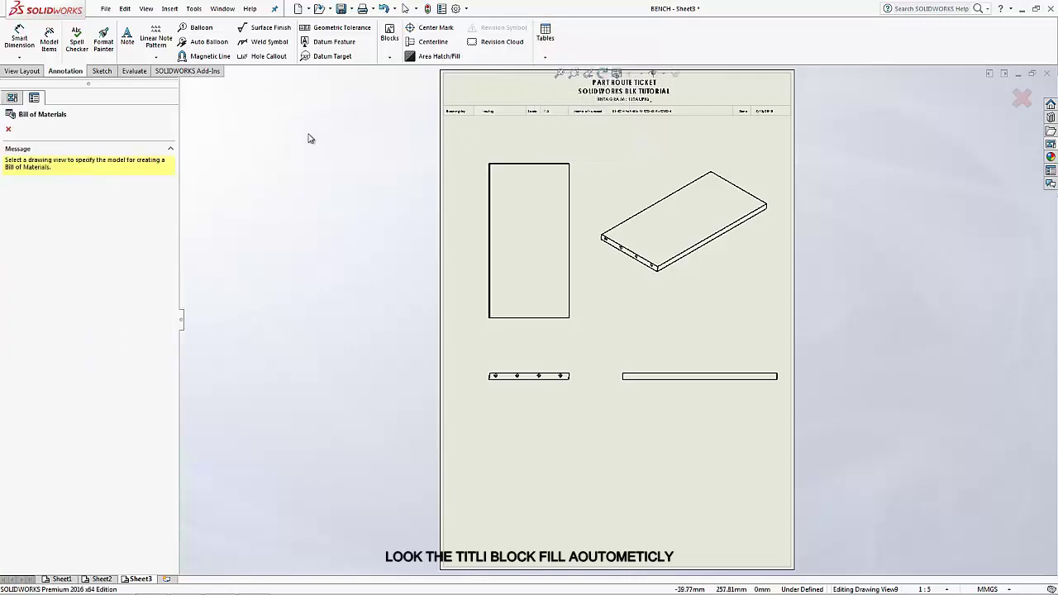
{"action": "left_click", "coordinate": [548, 381]}
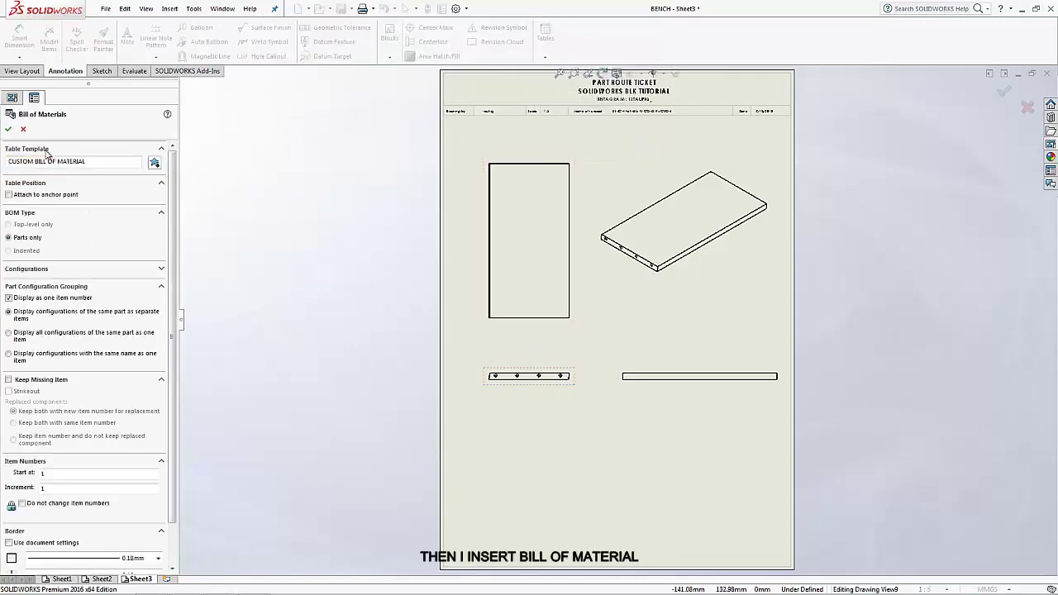
{"action": "left_click", "coordinate": [9, 129]}
{"action": "left_click", "coordinate": [453, 463]}
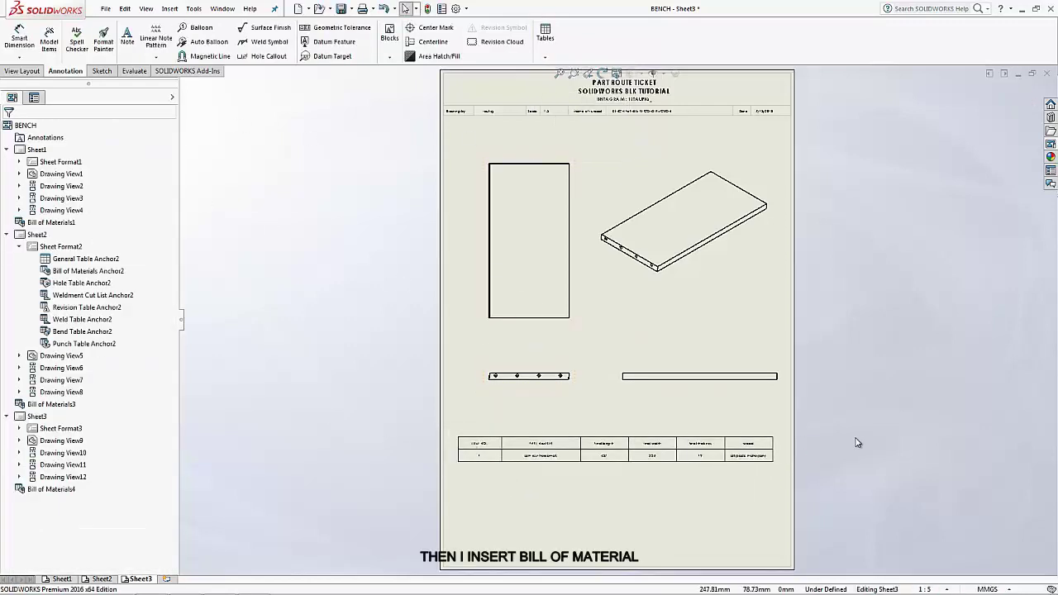
{"action": "scroll", "coordinate": [396, 428], "scroll_direction": "up", "scroll_amount": 2}
{"action": "scroll", "coordinate": [484, 449], "scroll_direction": "up", "scroll_amount": 5}
{"action": "scroll", "coordinate": [661, 224], "scroll_direction": "down", "scroll_amount": 3}
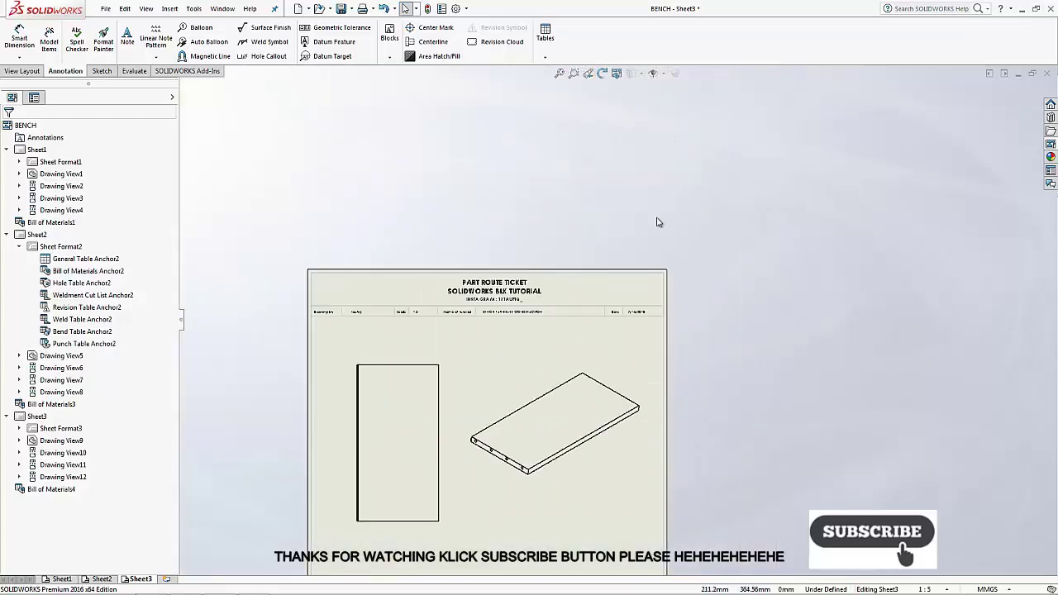